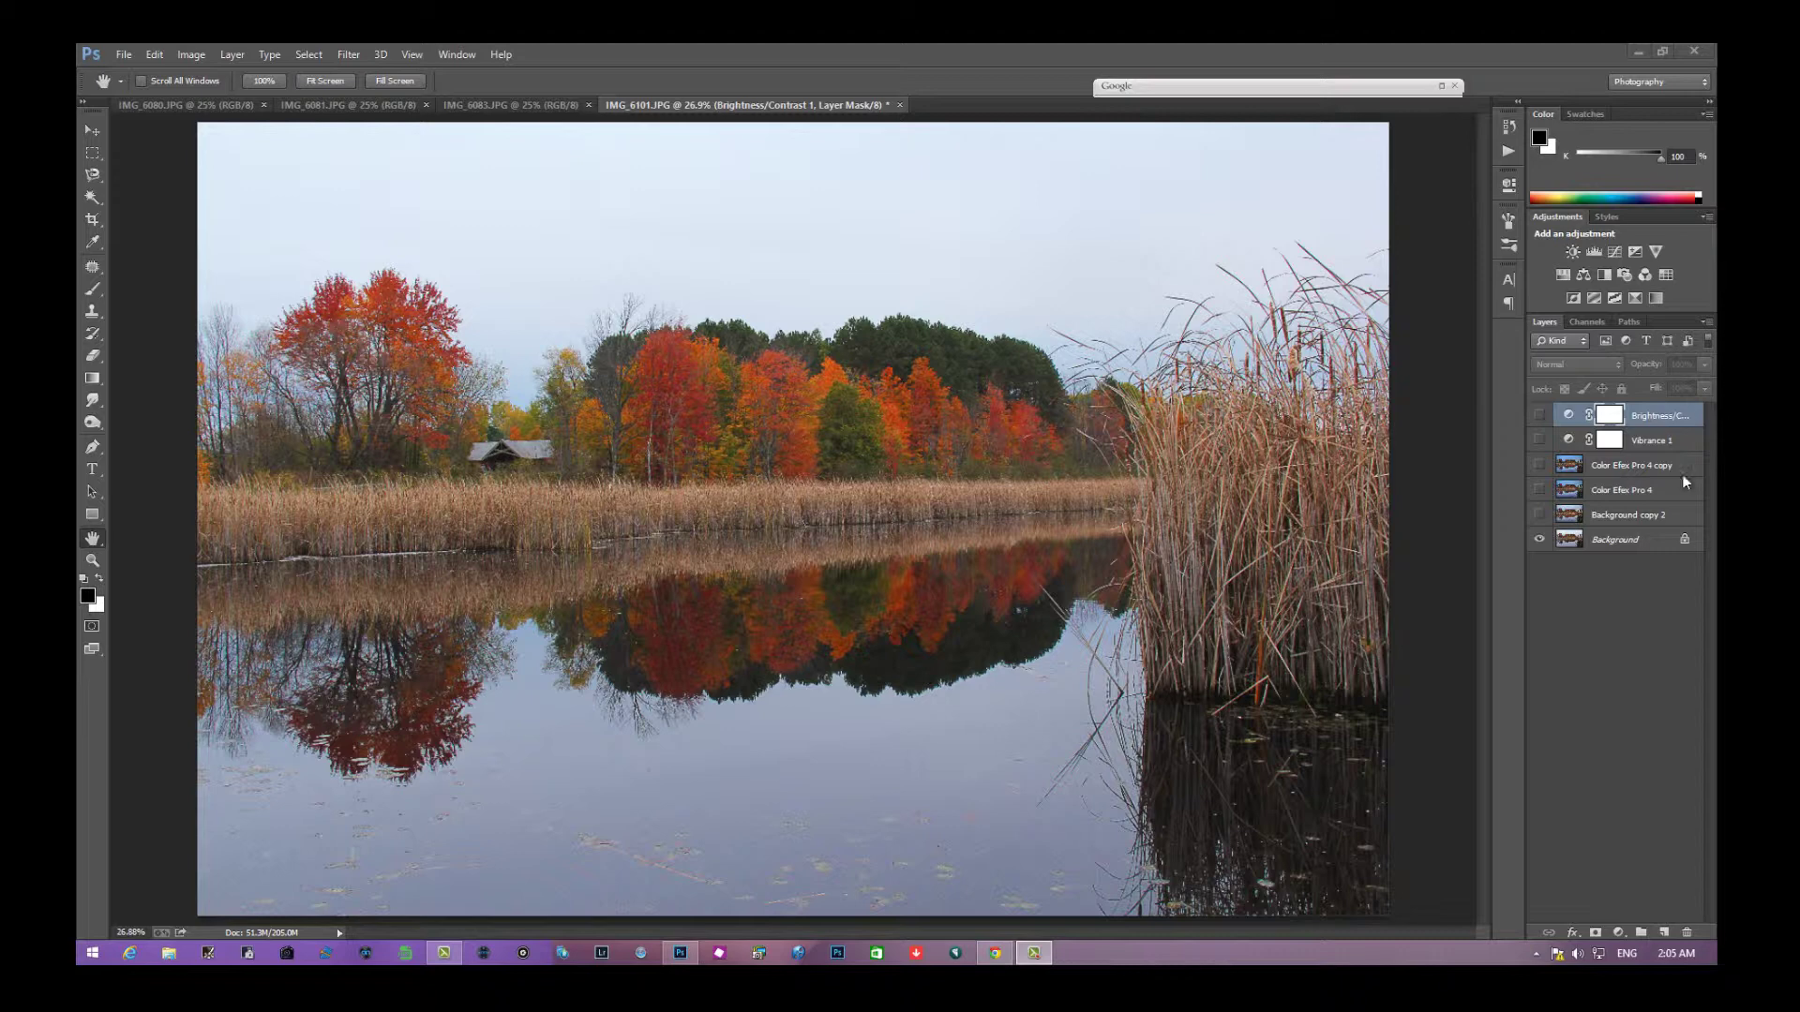
pyautogui.click(1636, 53)
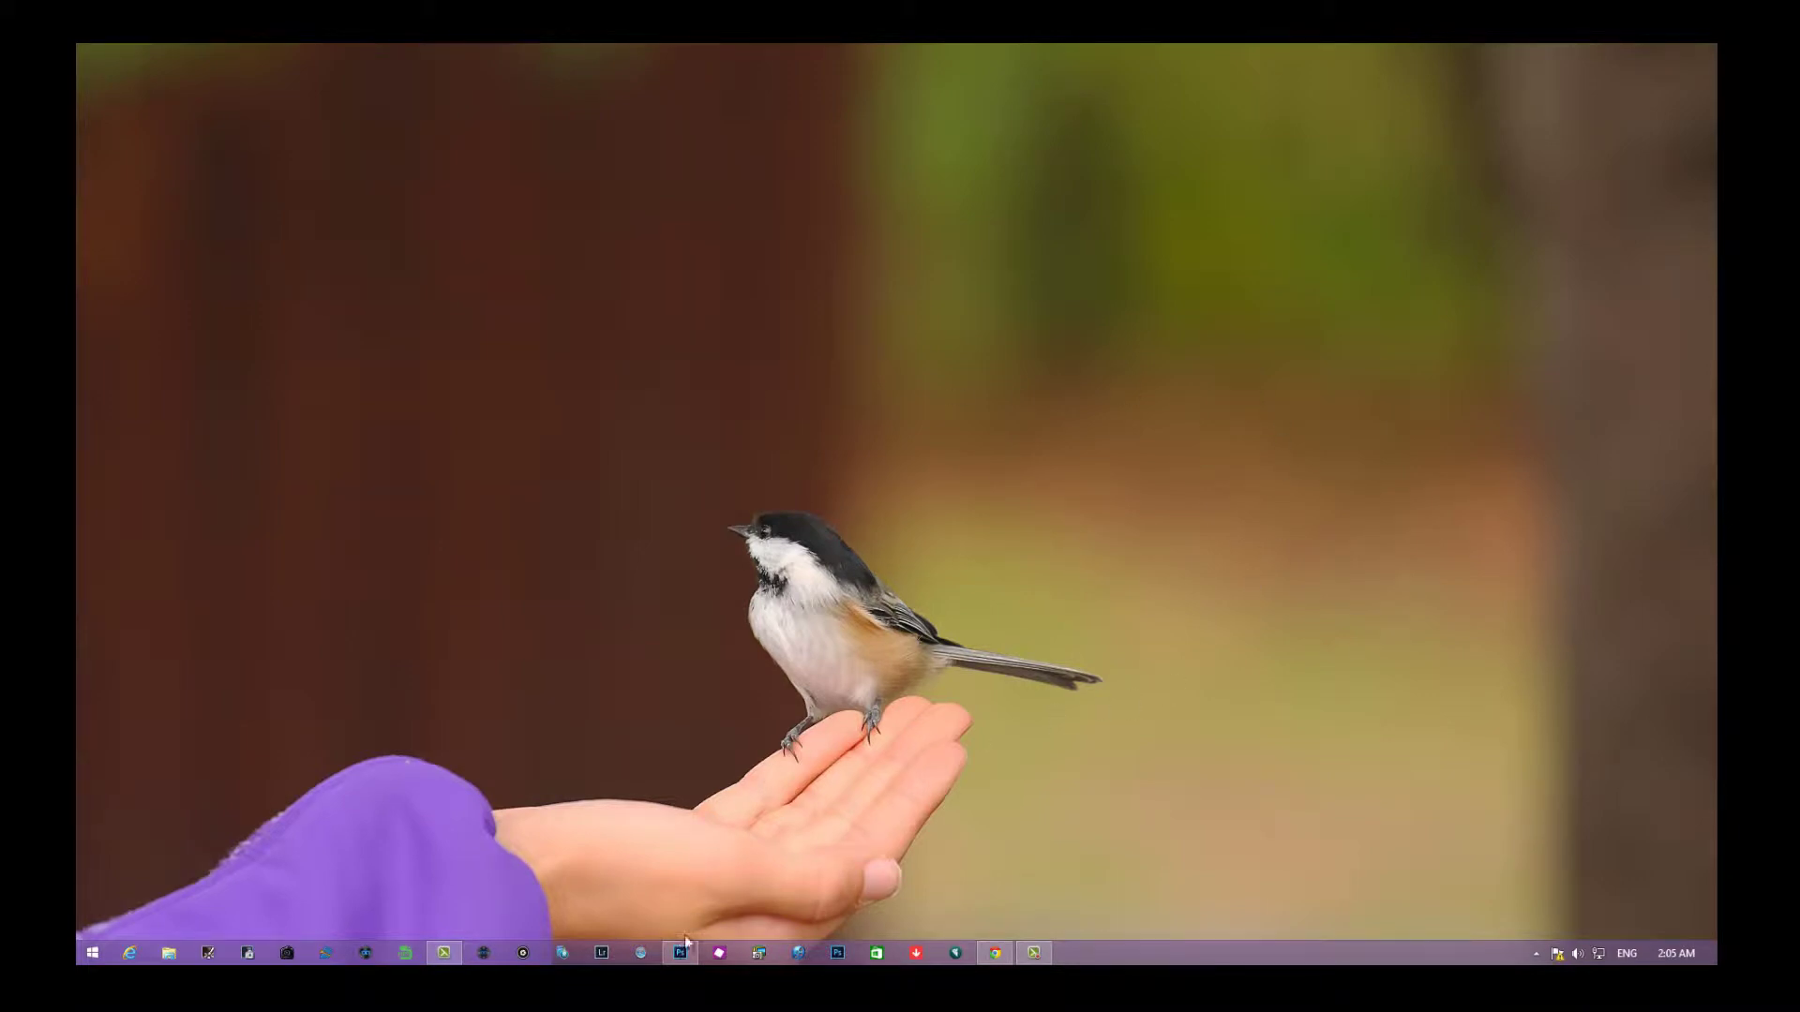
pyautogui.moveTo(687, 952)
pyautogui.click(677, 956)
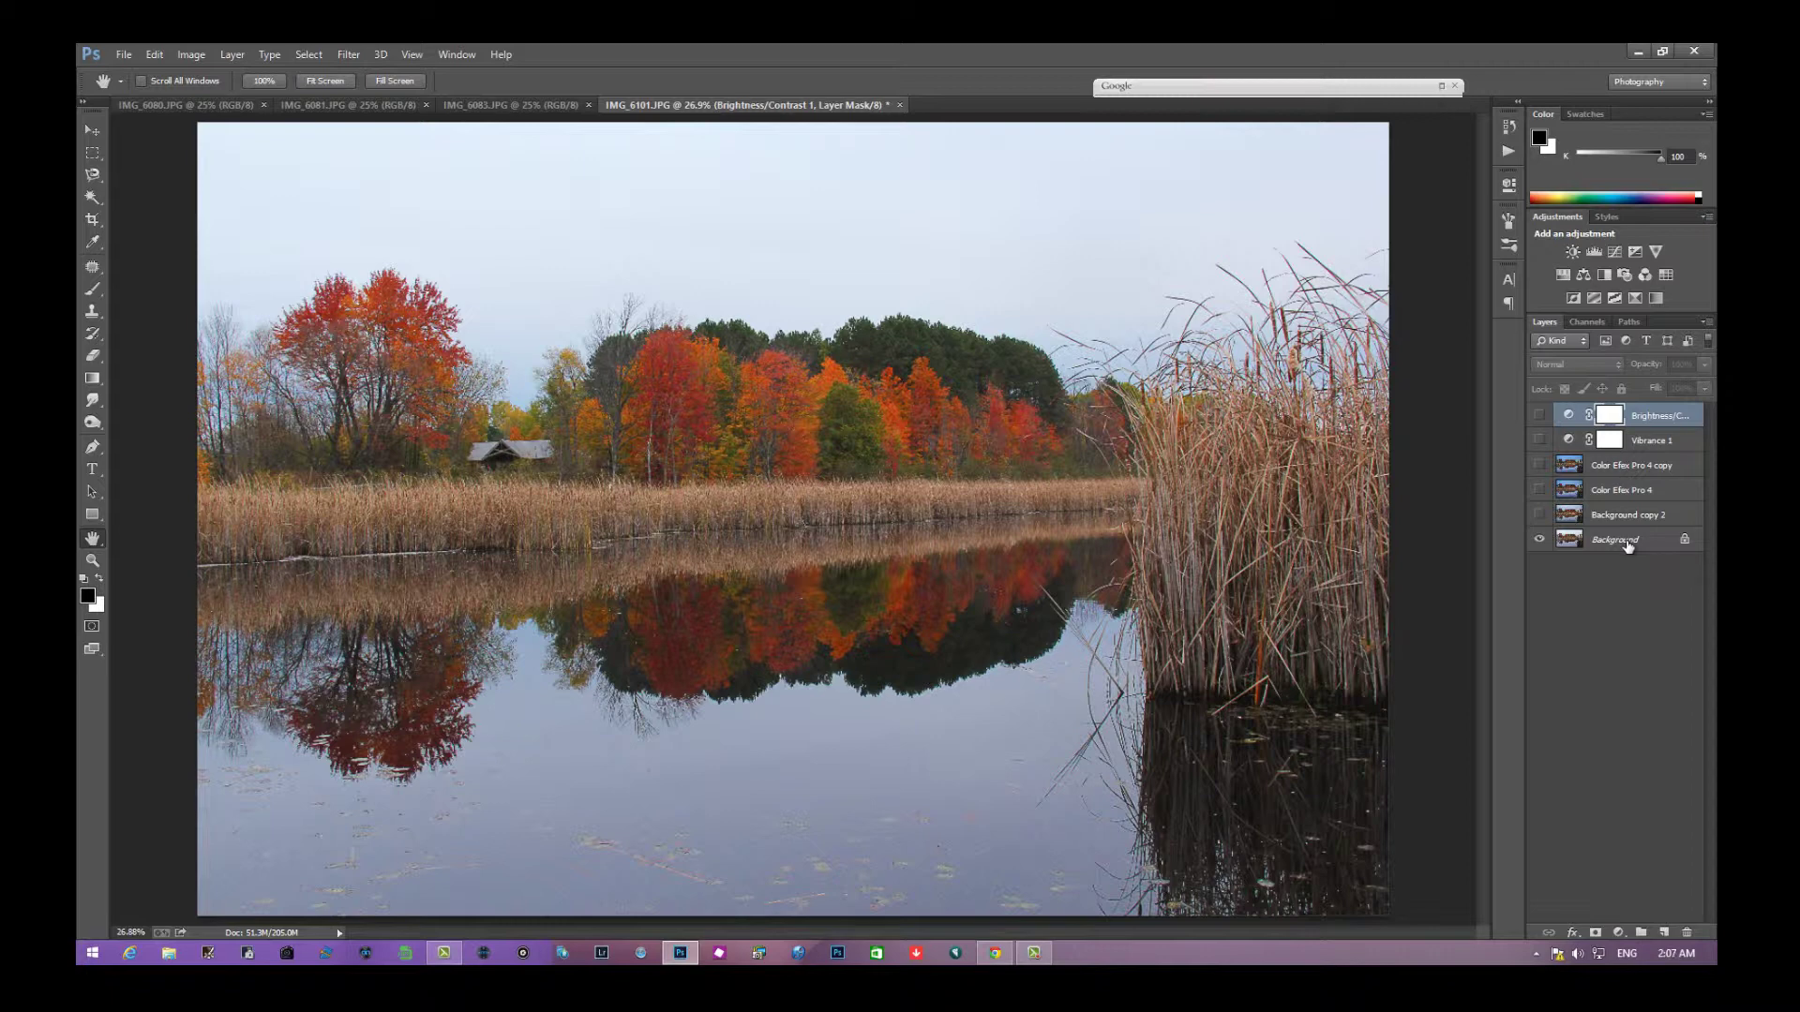
# Duplicate the Background layer within IMG_6101.JPG, keeping the suggested layer name
pyautogui.click(1628, 546)
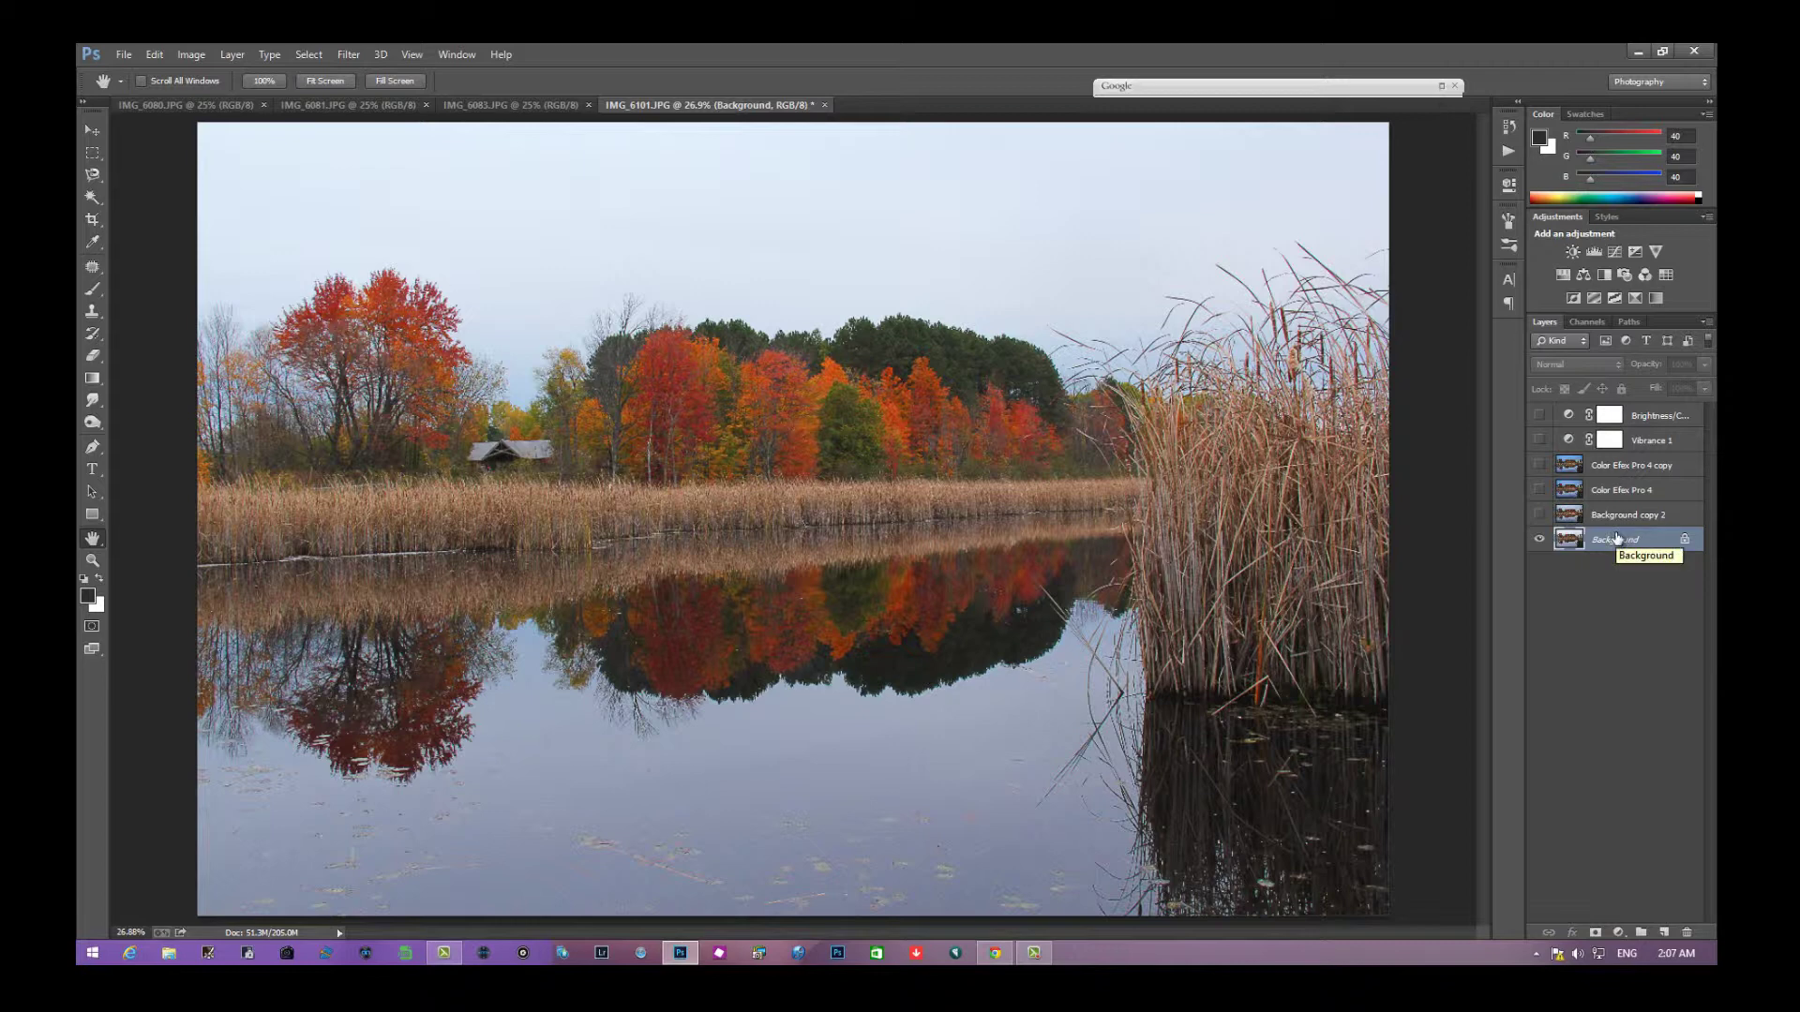
pyautogui.rightClick(1617, 538)
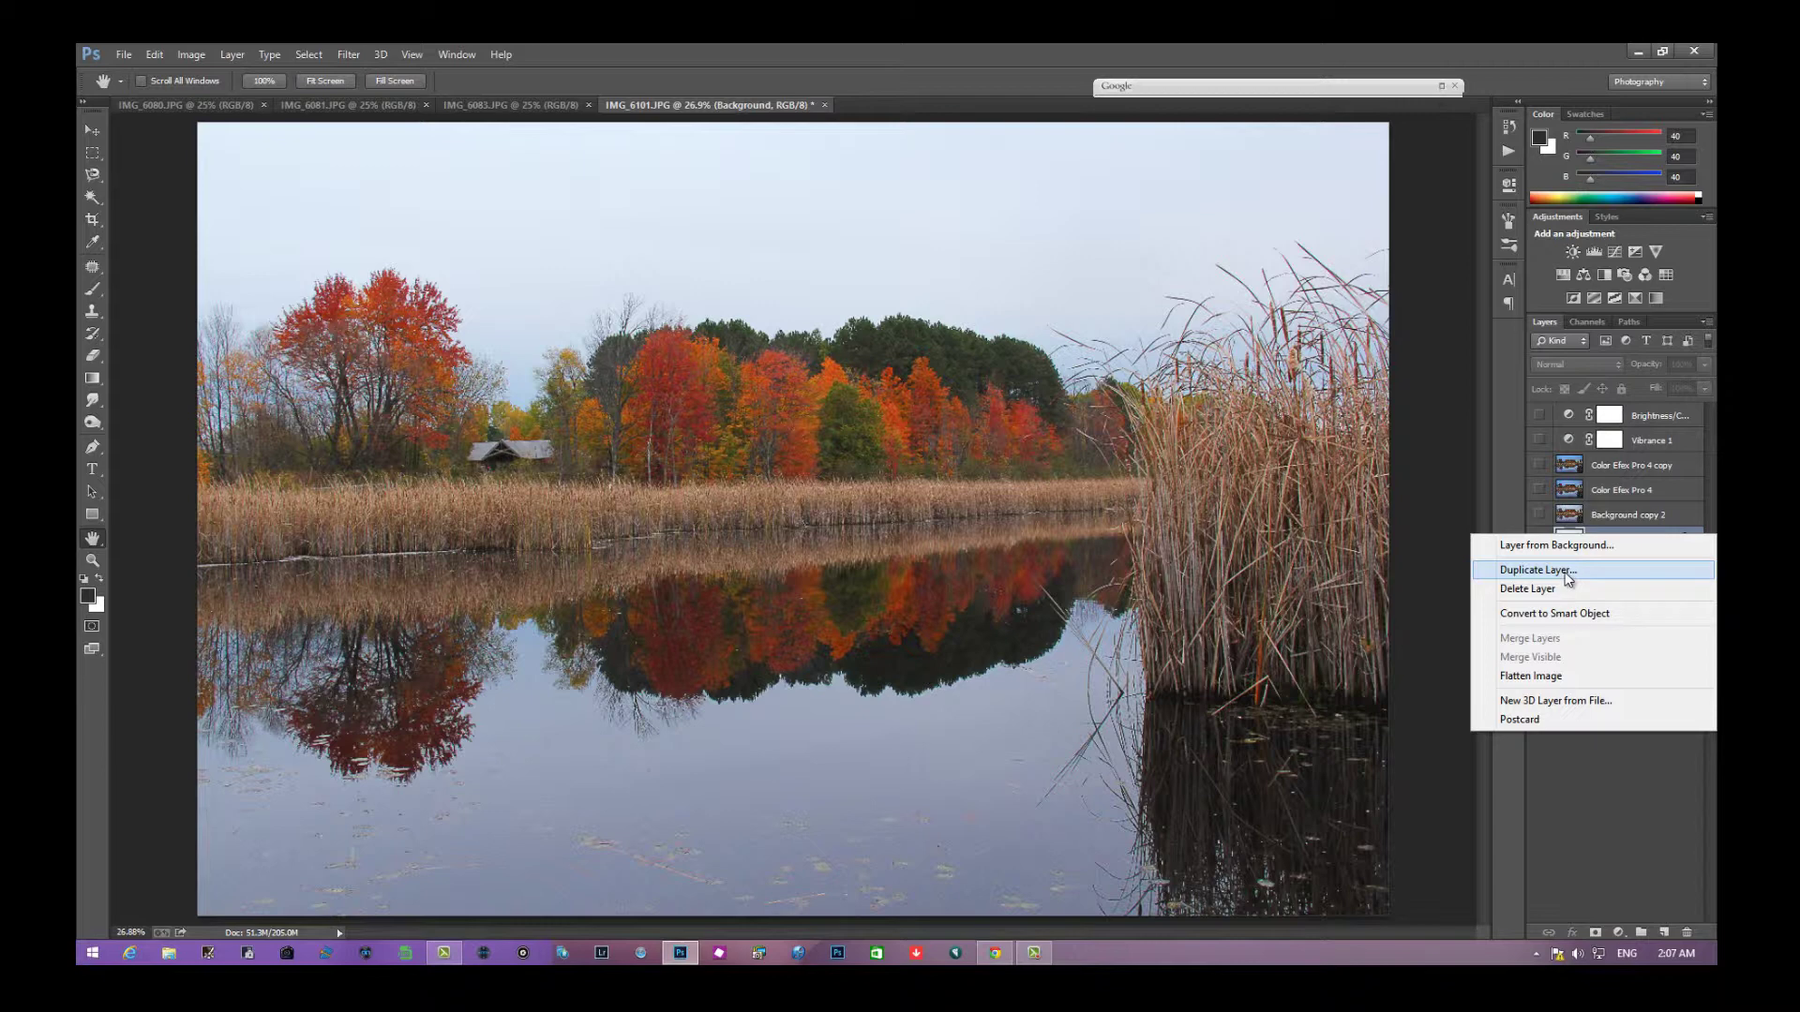
pyautogui.click(1568, 578)
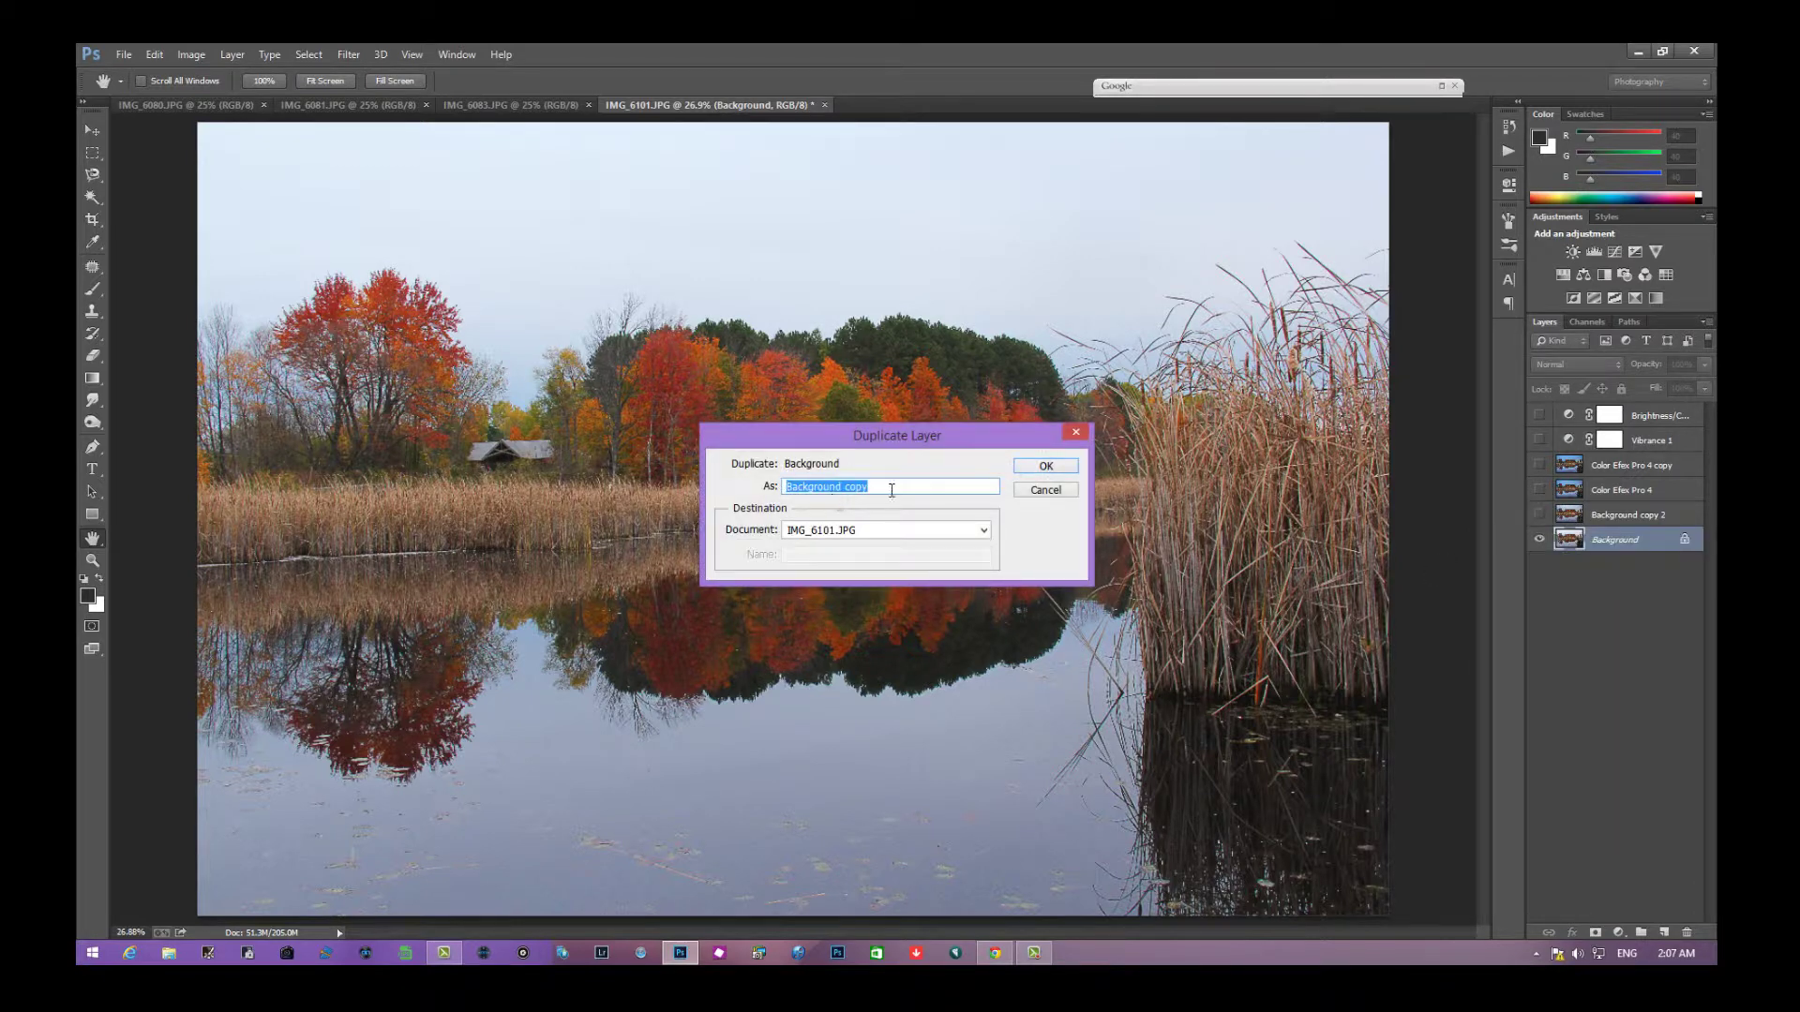
pyautogui.click(1041, 466)
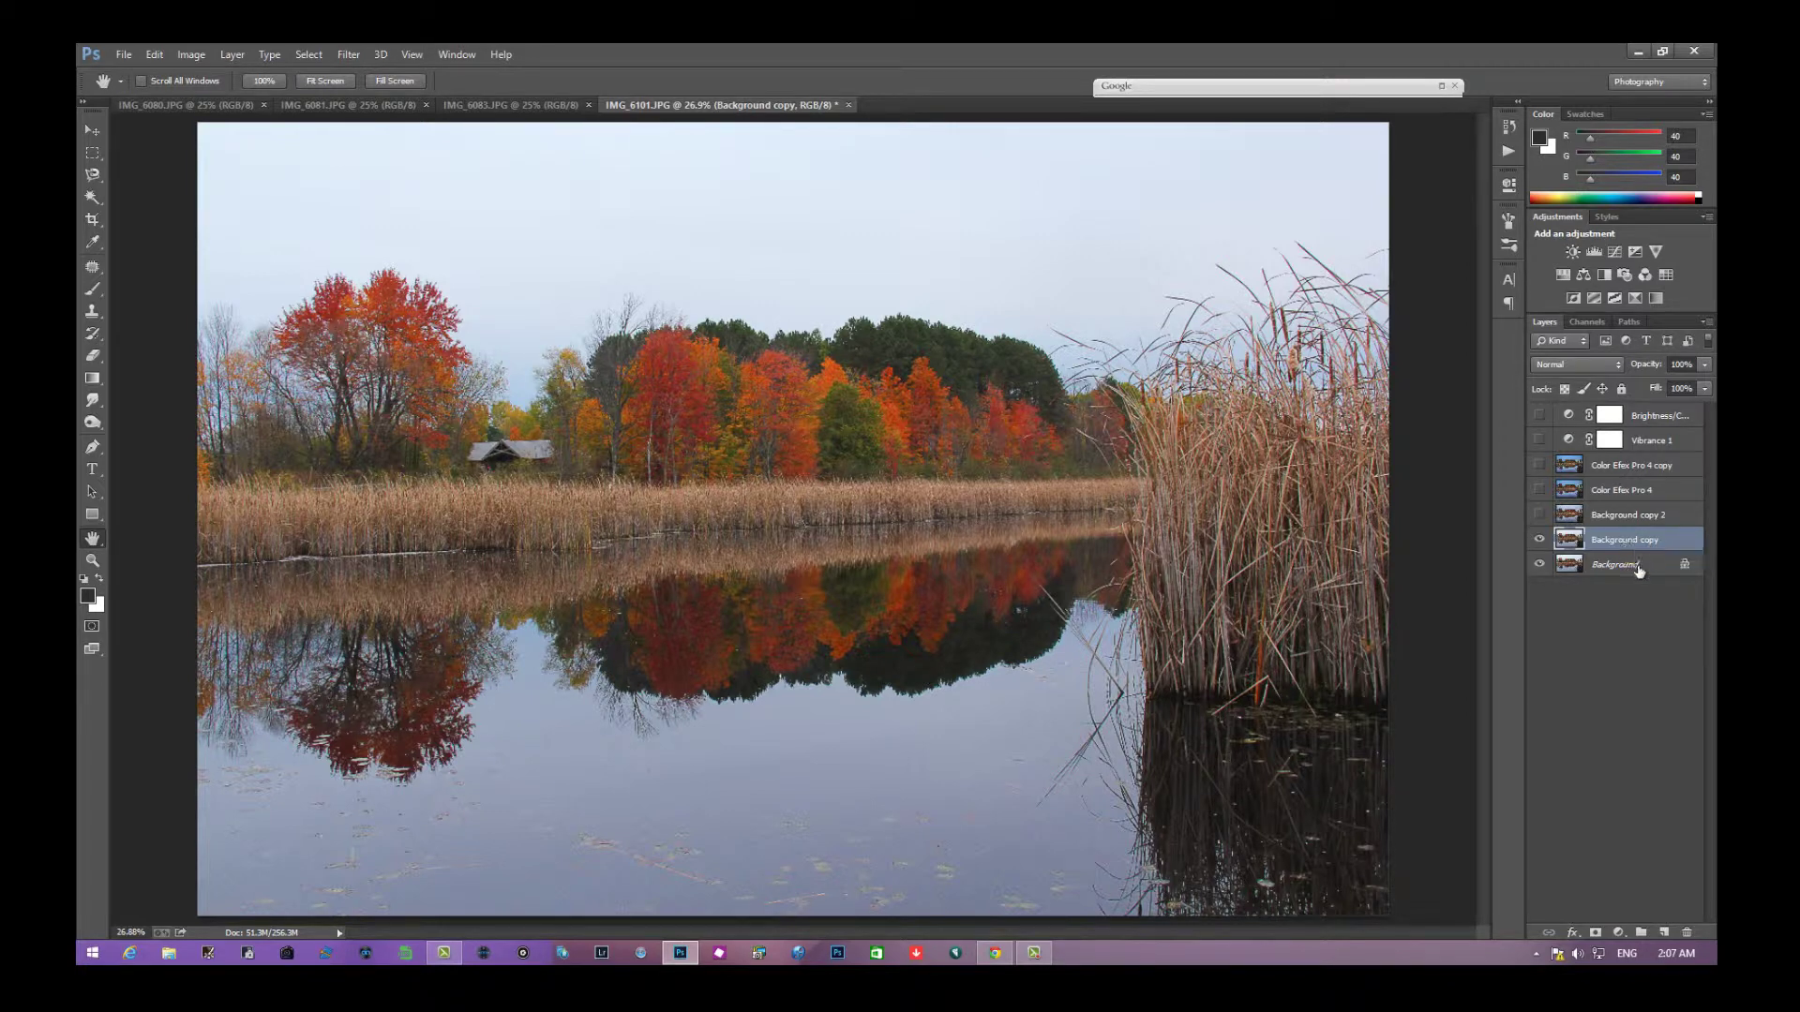
# Select the Background copy layer and open it in the Nik Collection HDR Efex Pro 2 filter
pyautogui.click(1639, 569)
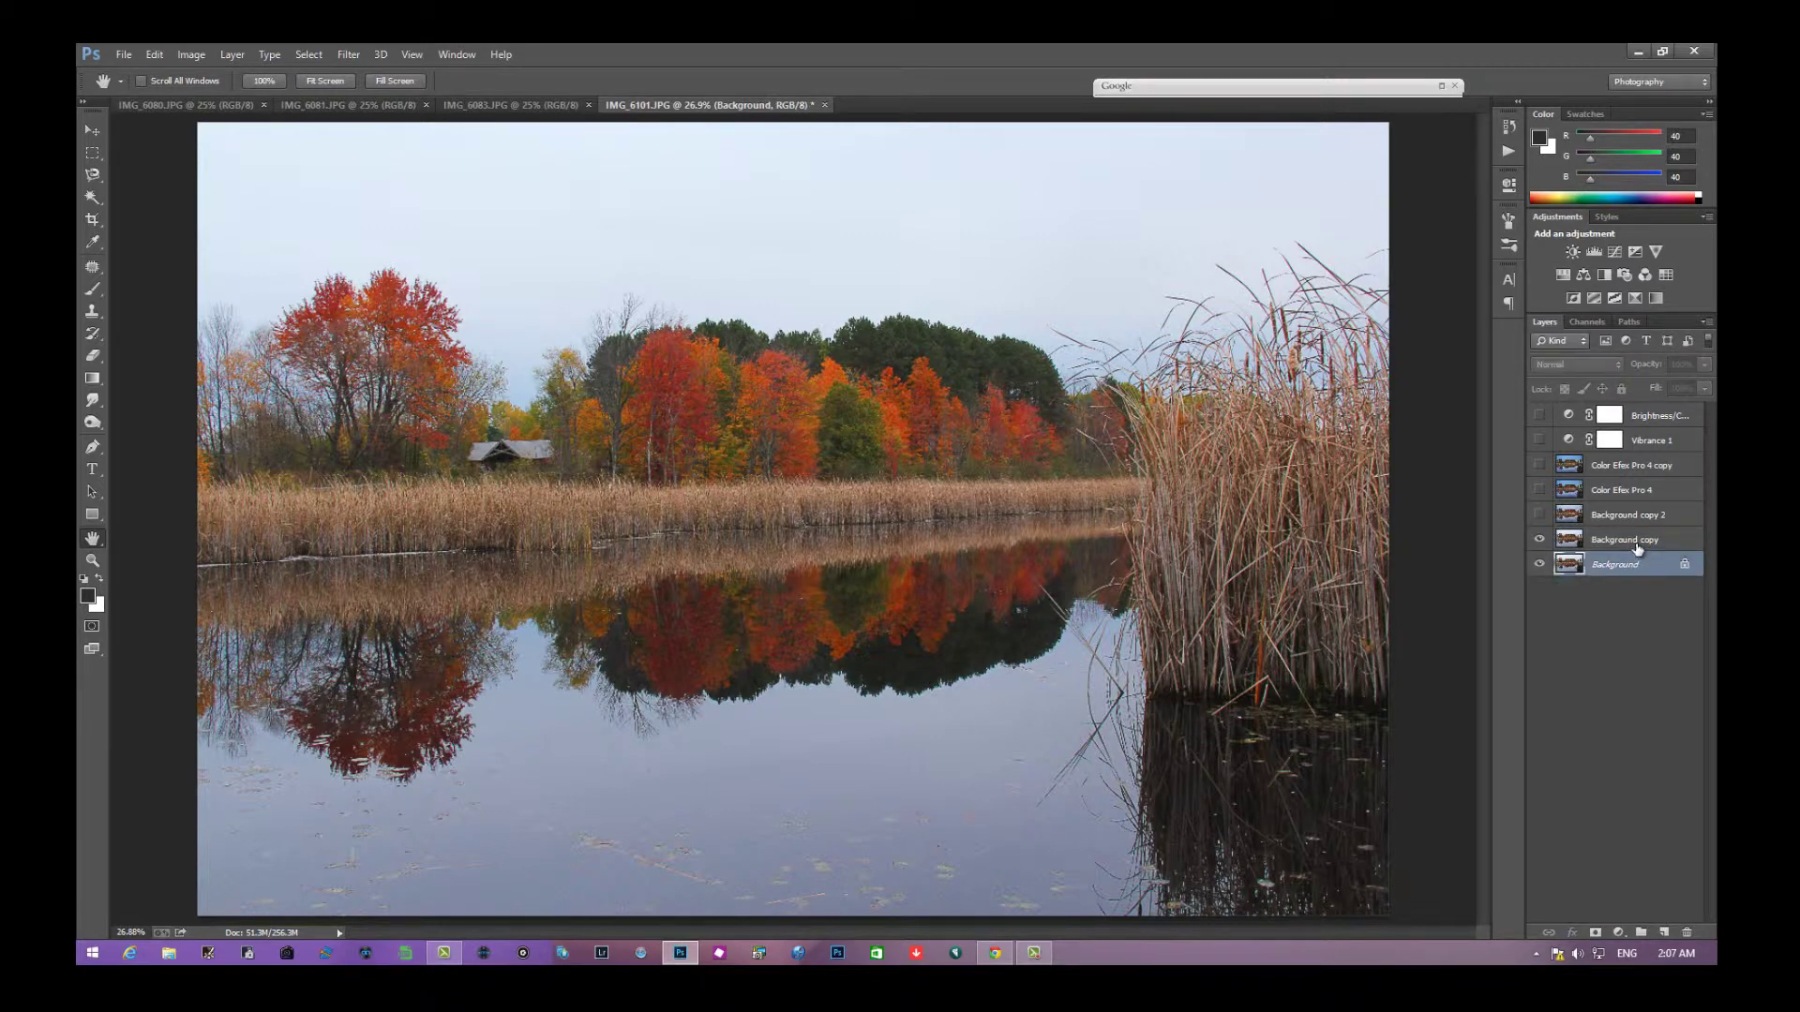
pyautogui.click(1643, 542)
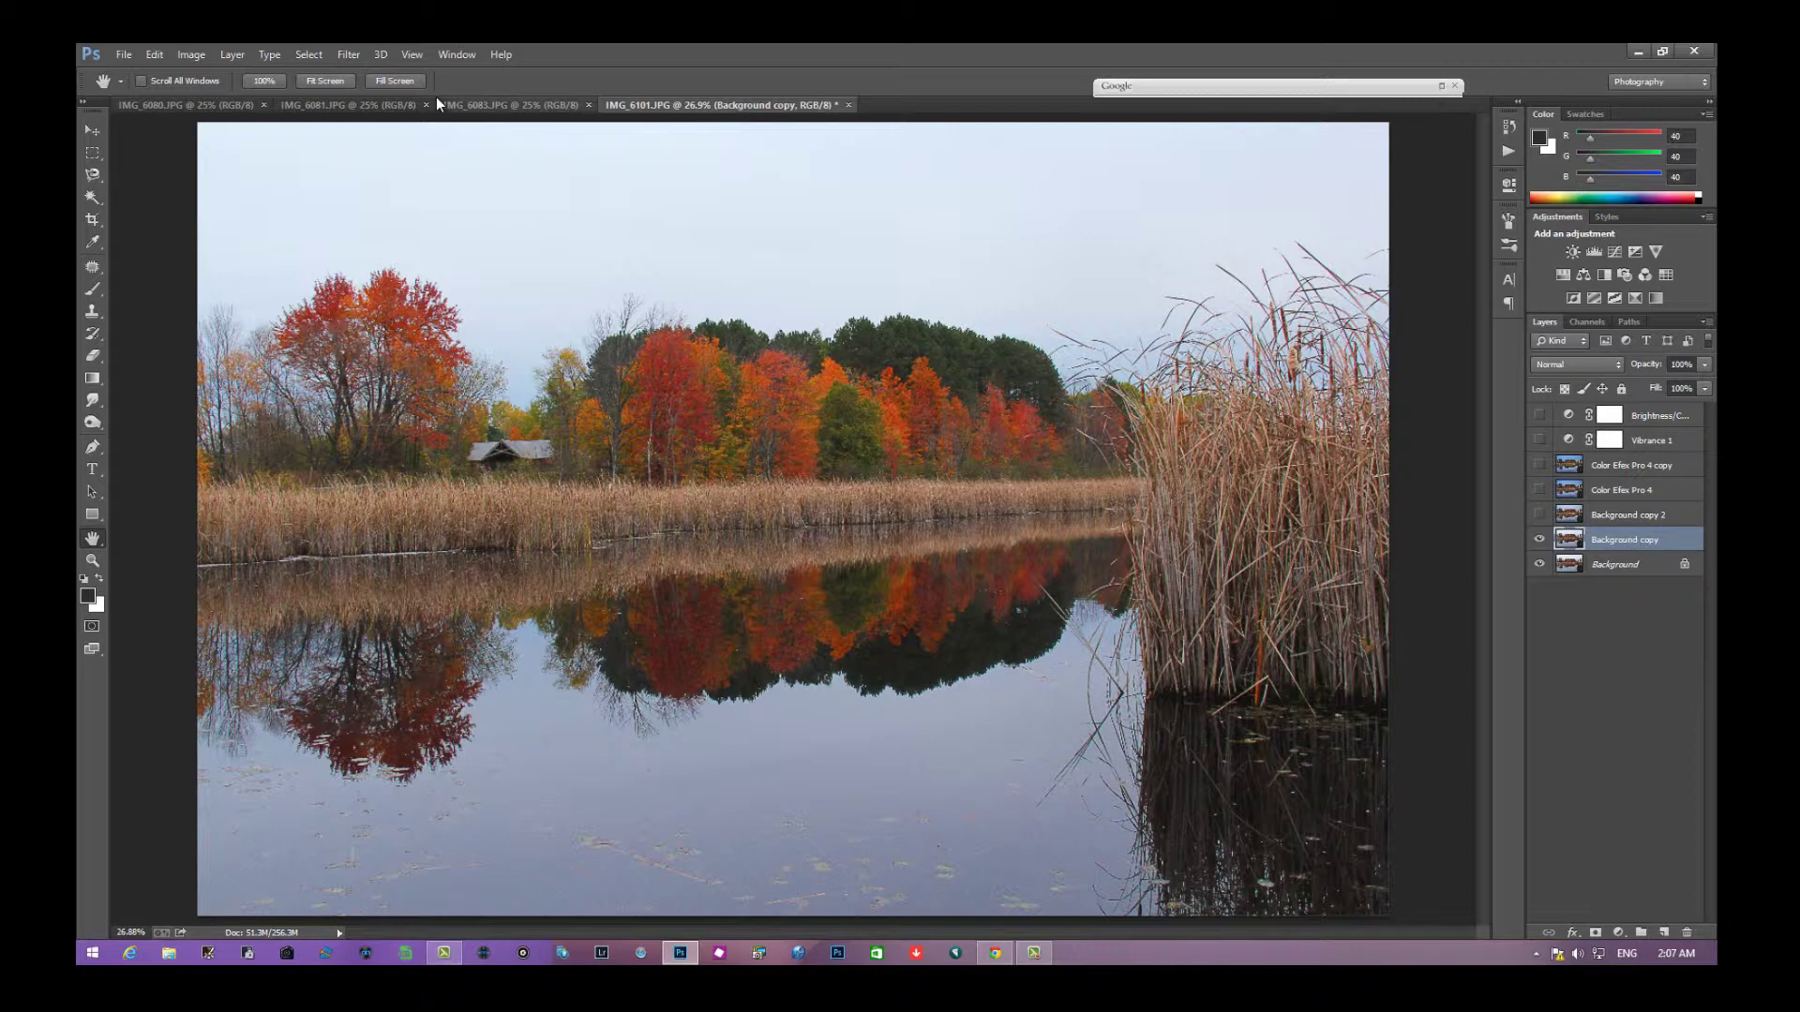
pyautogui.click(346, 54)
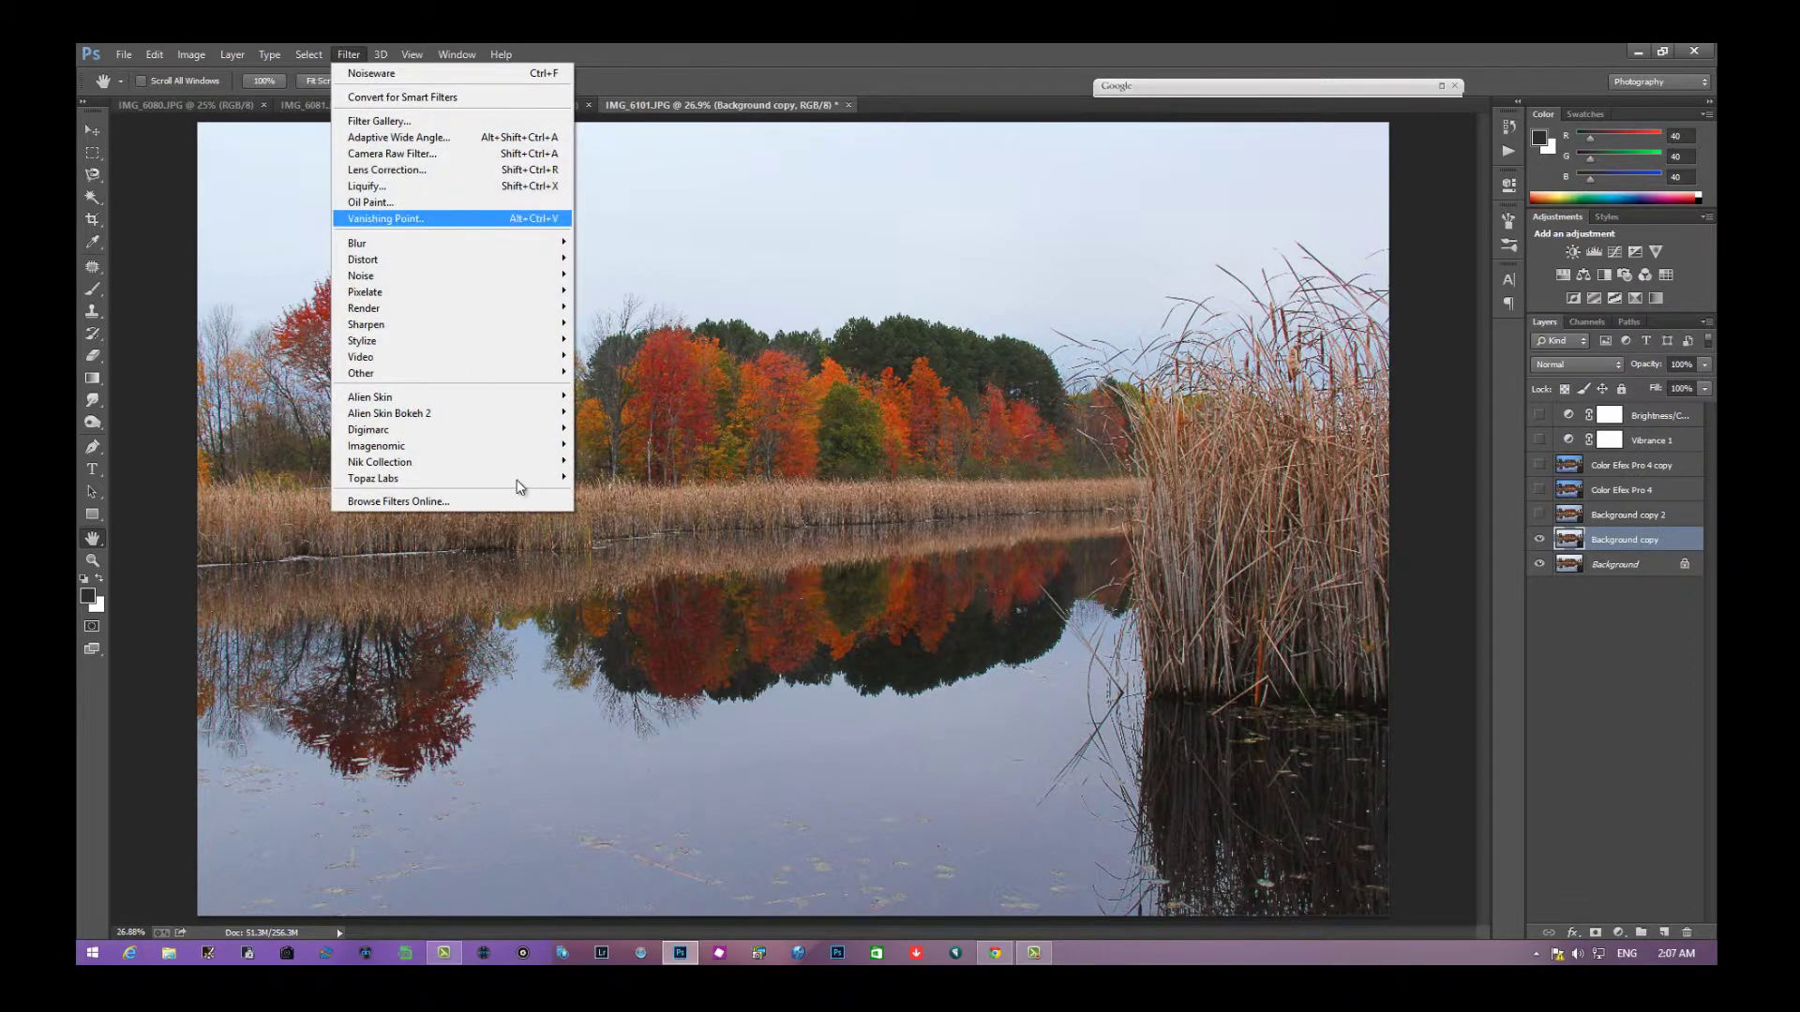
pyautogui.moveTo(531, 471)
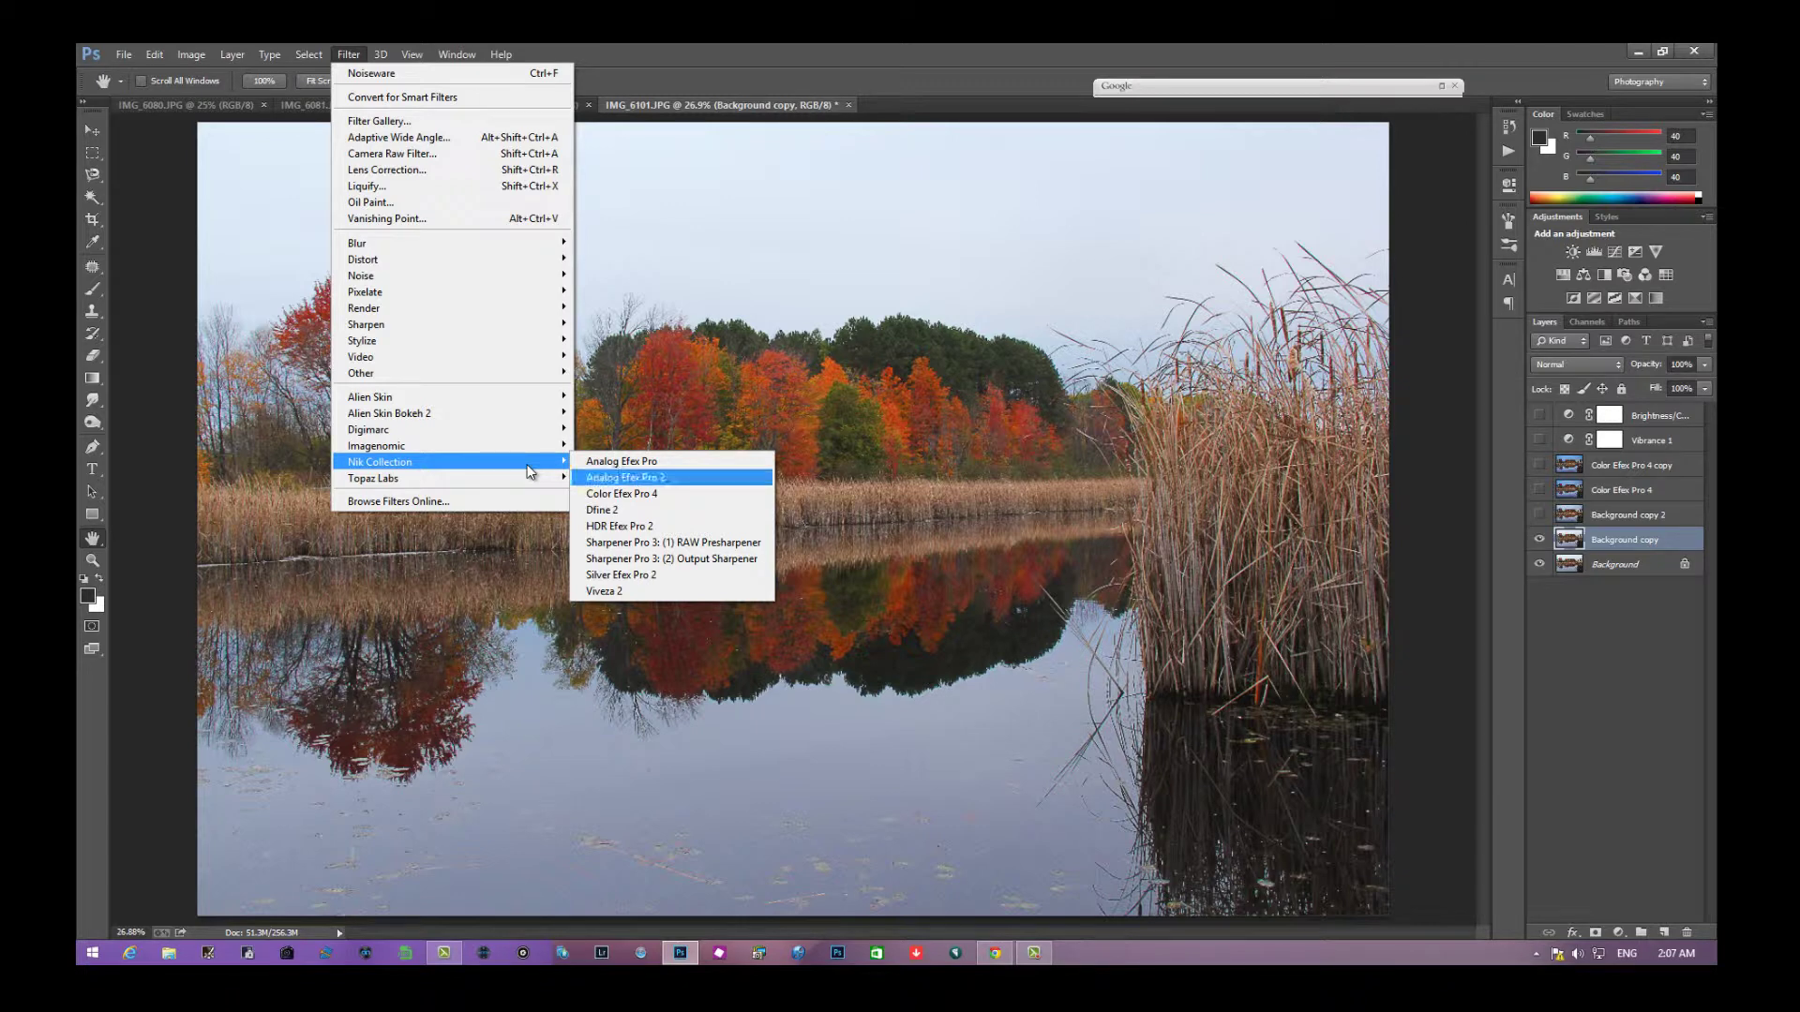
pyautogui.press('Right')
pyautogui.press('Left')
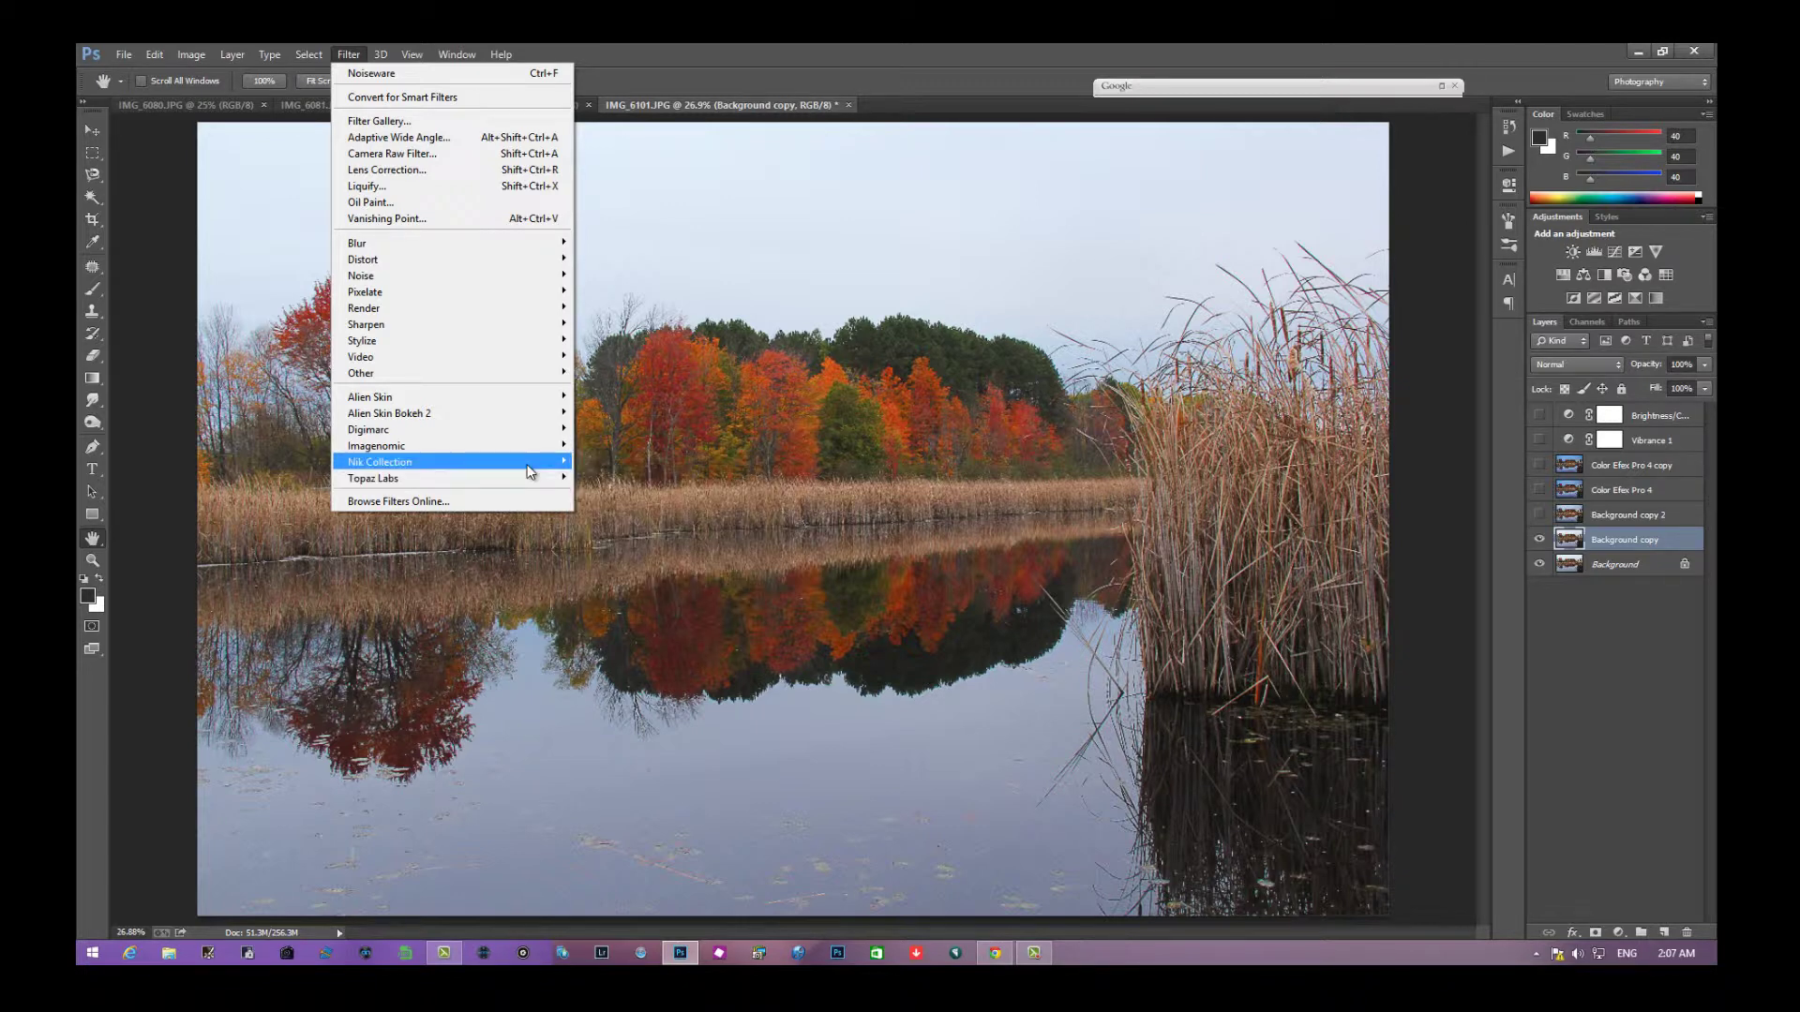
pyautogui.press('Right')
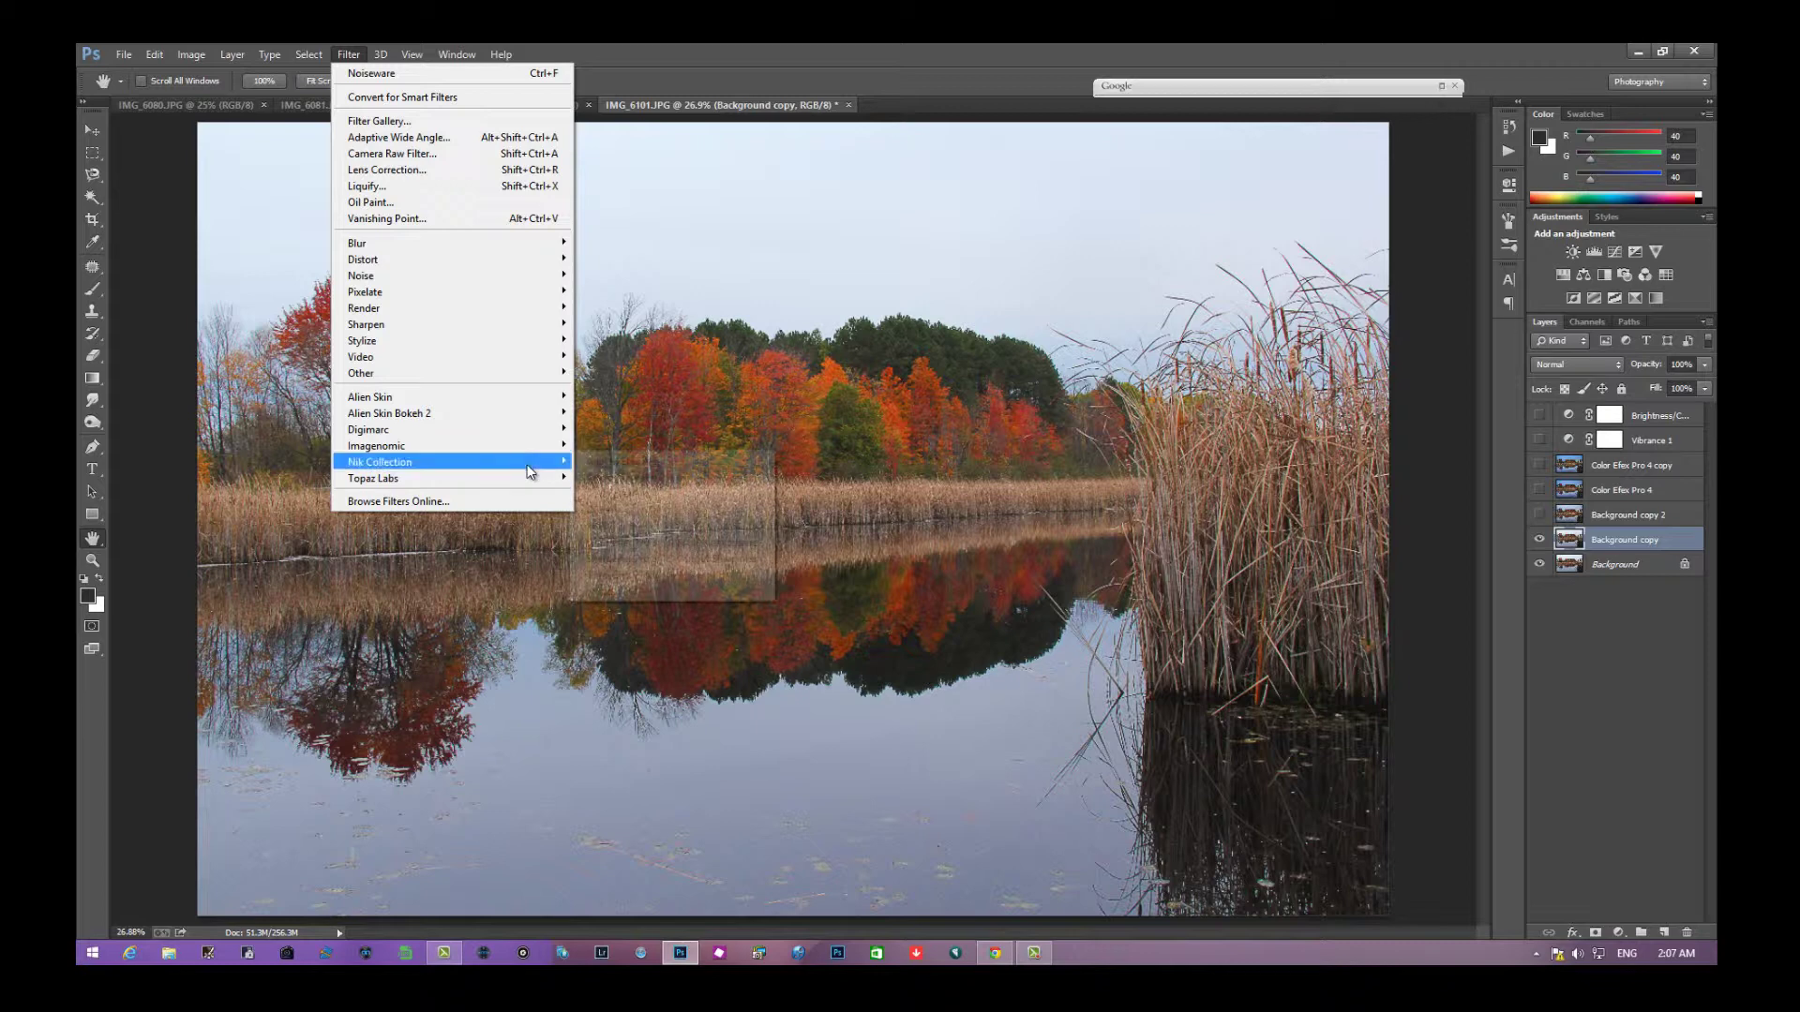
pyautogui.press('Down')
pyautogui.press('Down')
pyautogui.press('Down')
pyautogui.press('Down')
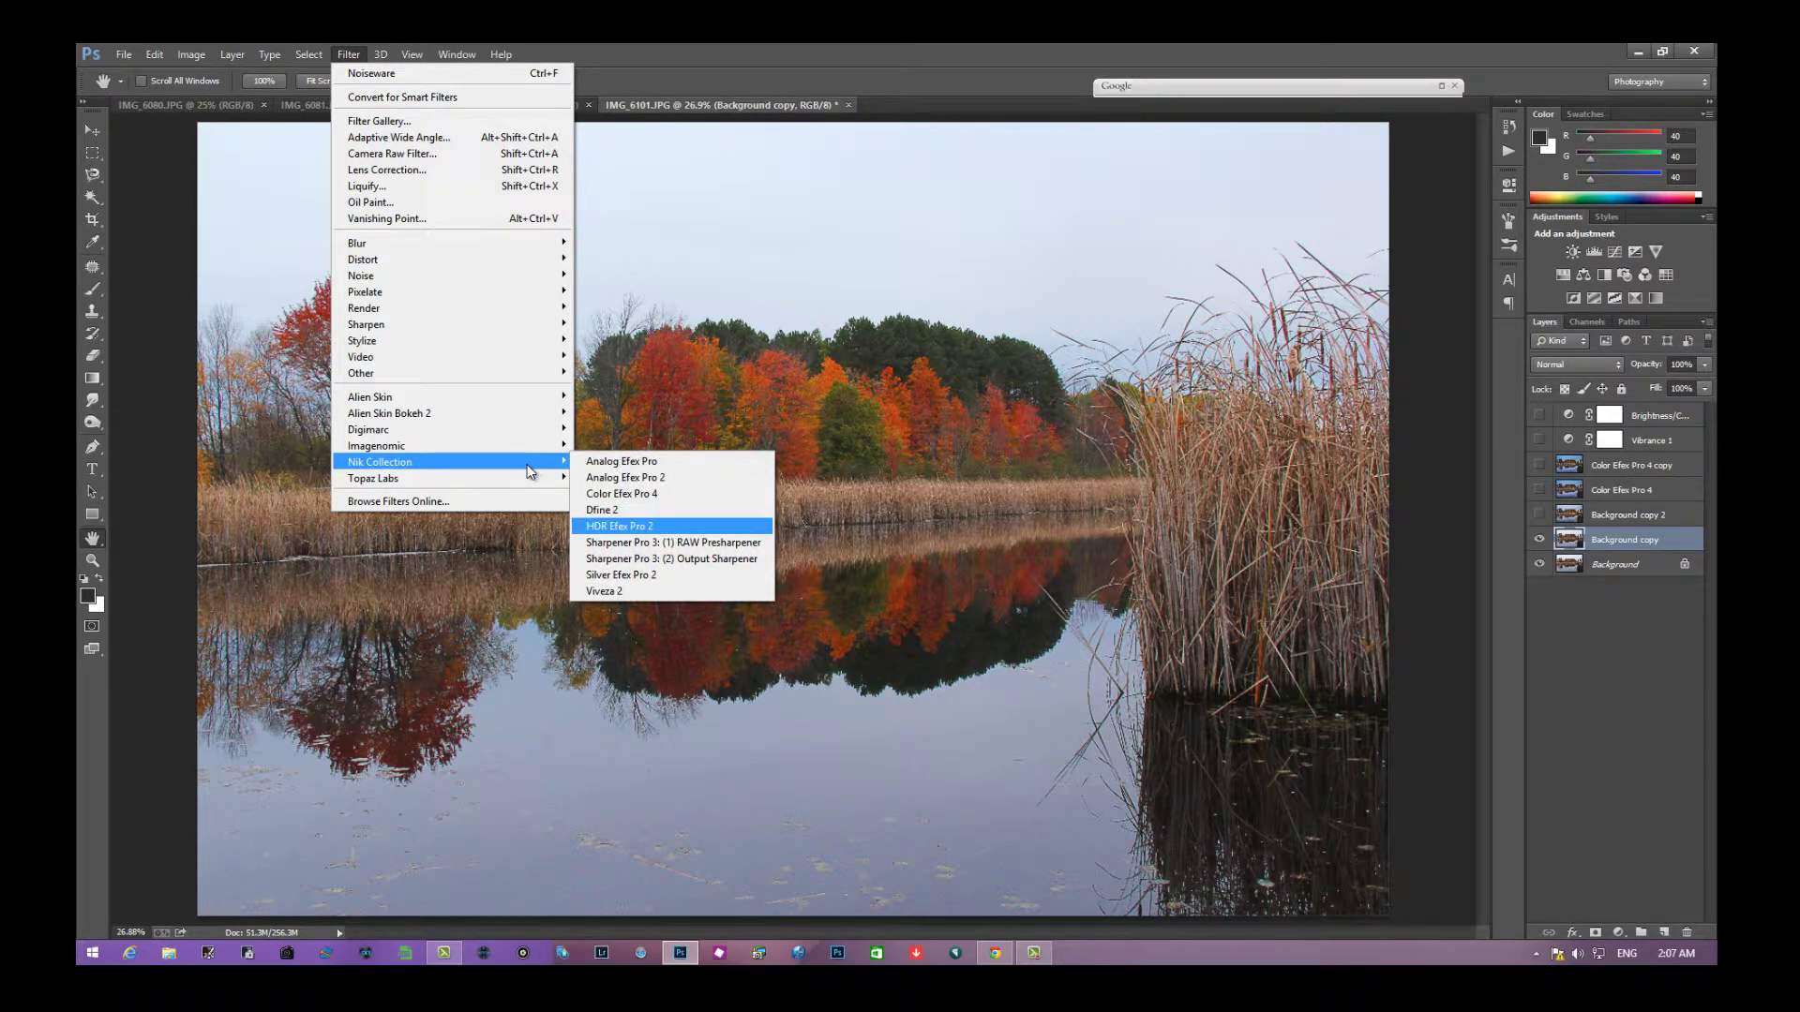
pyautogui.press('Return')
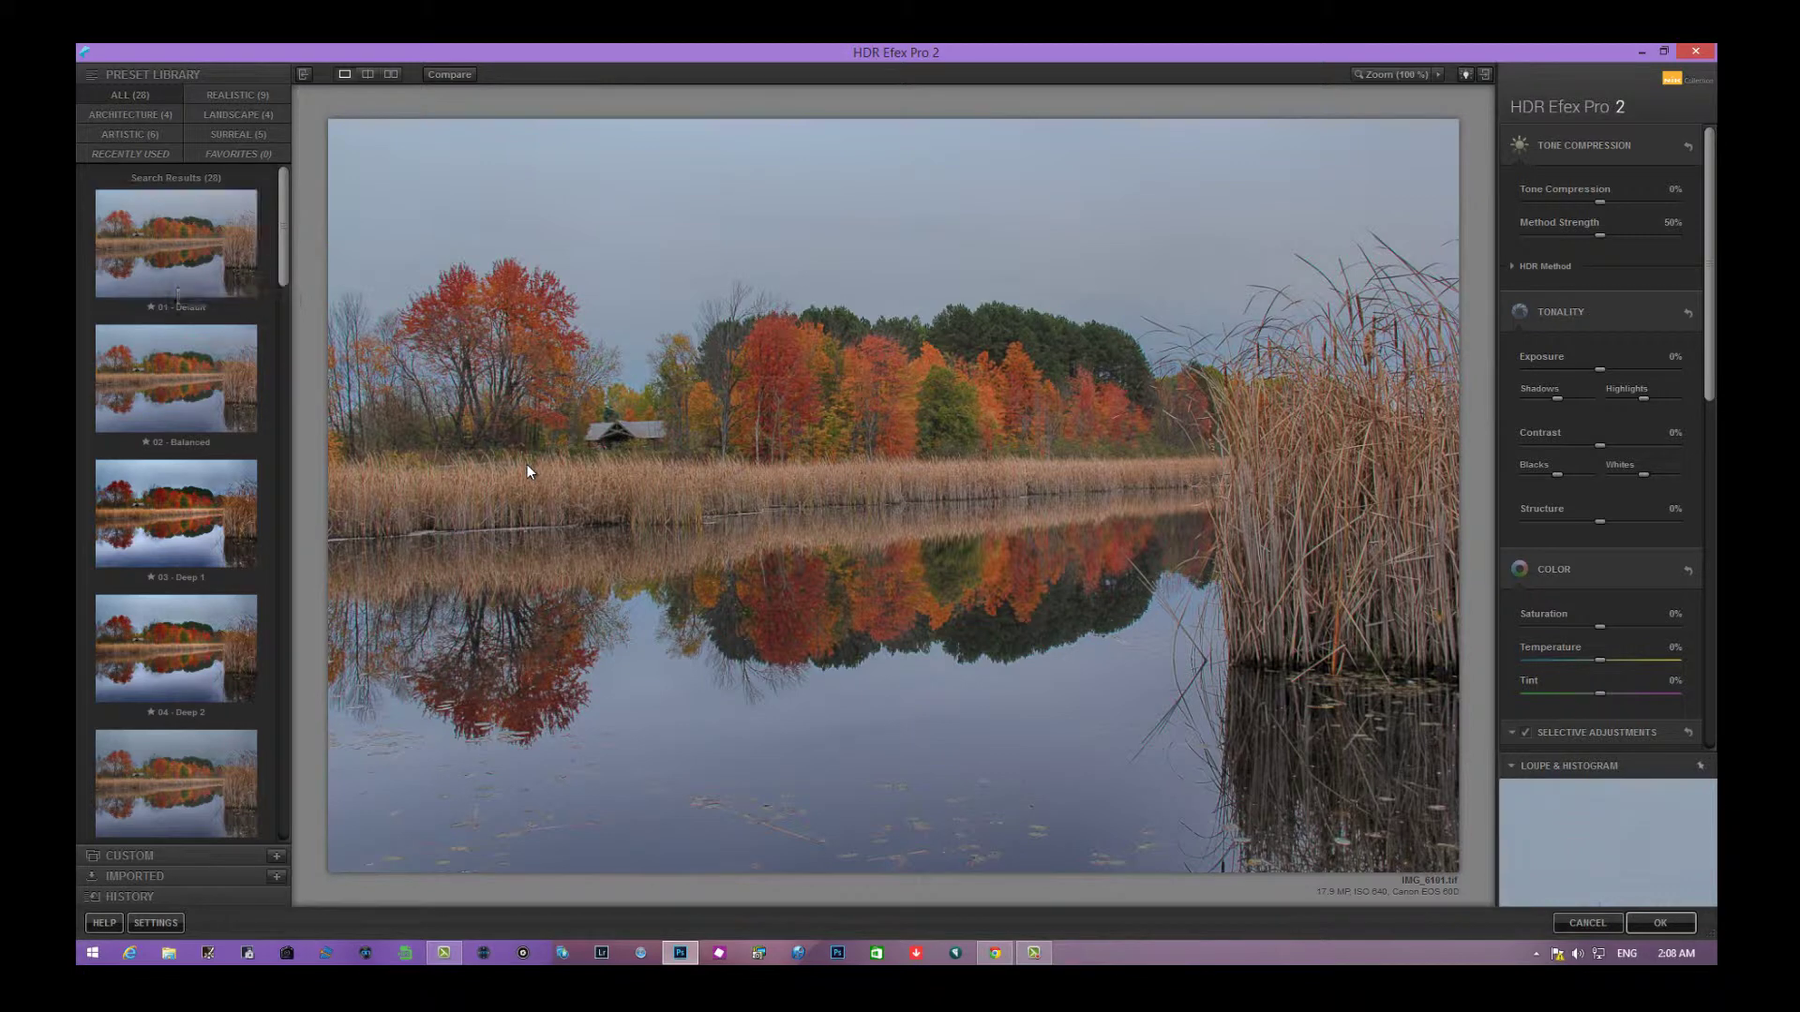
# Apply the 04 - Deep 2 preset to the autumn lake photo
pyautogui.scroll(-3, 177, 506)
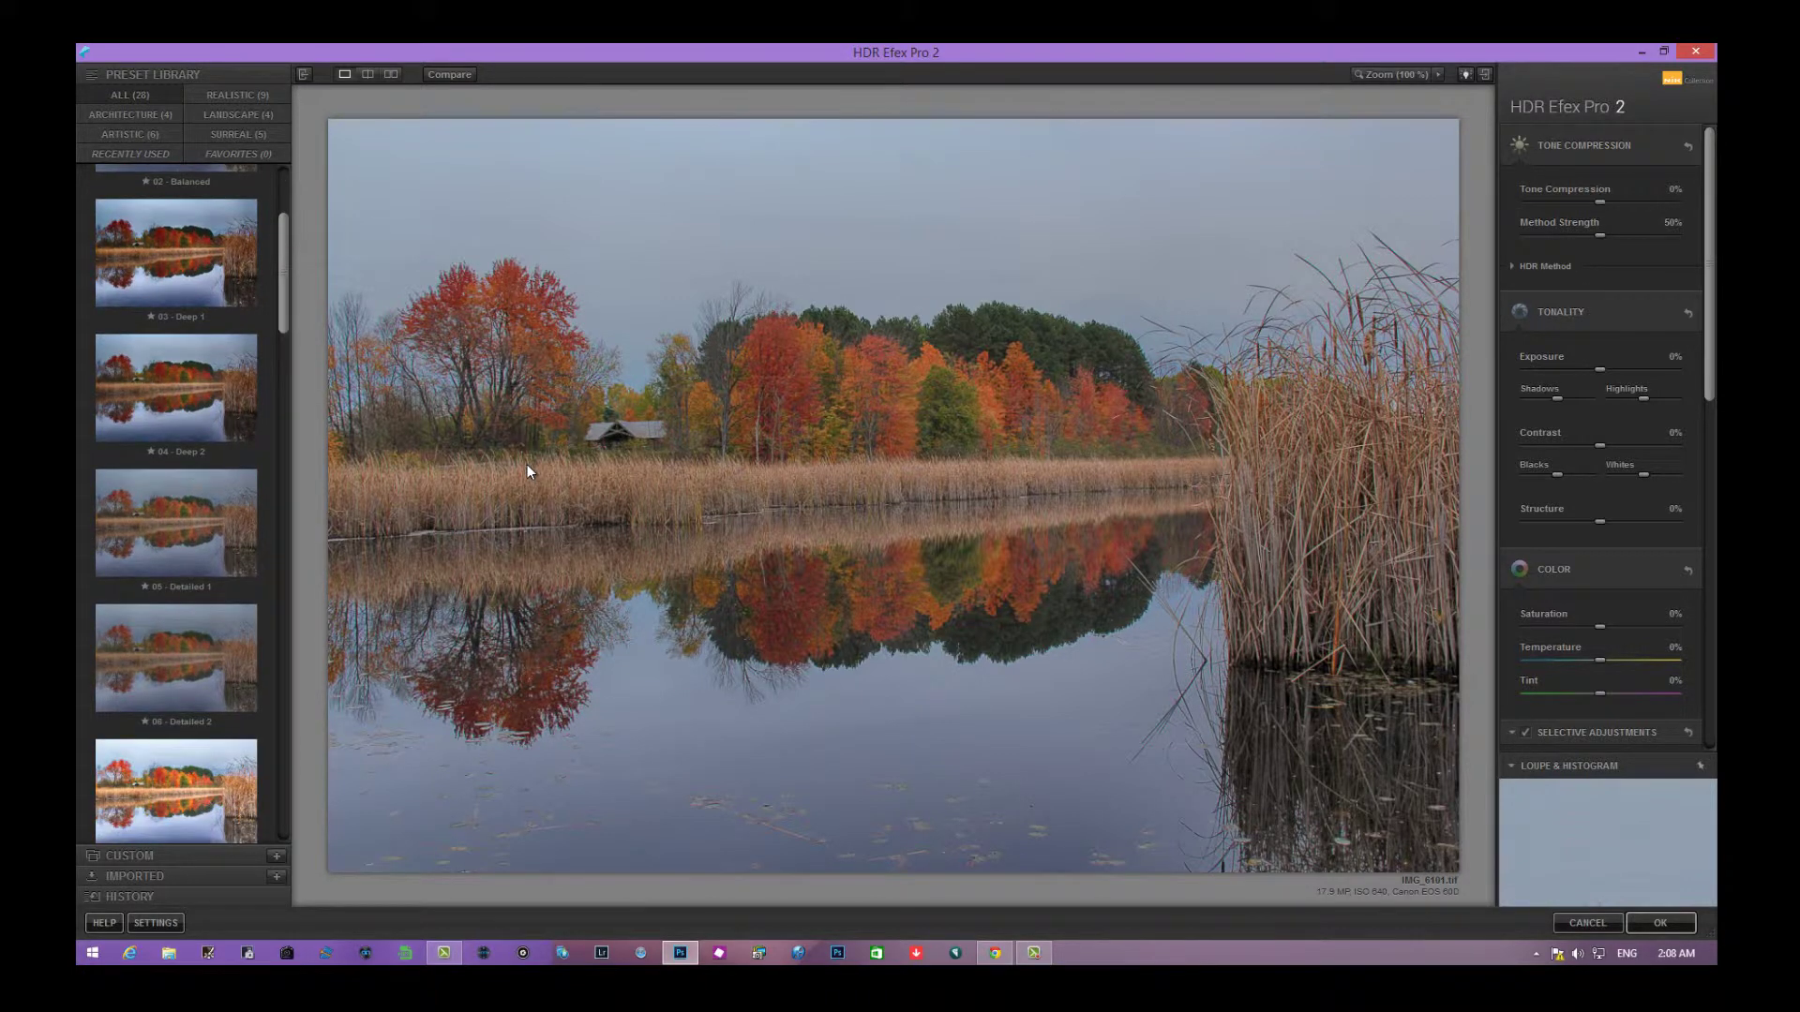
pyautogui.click(177, 387)
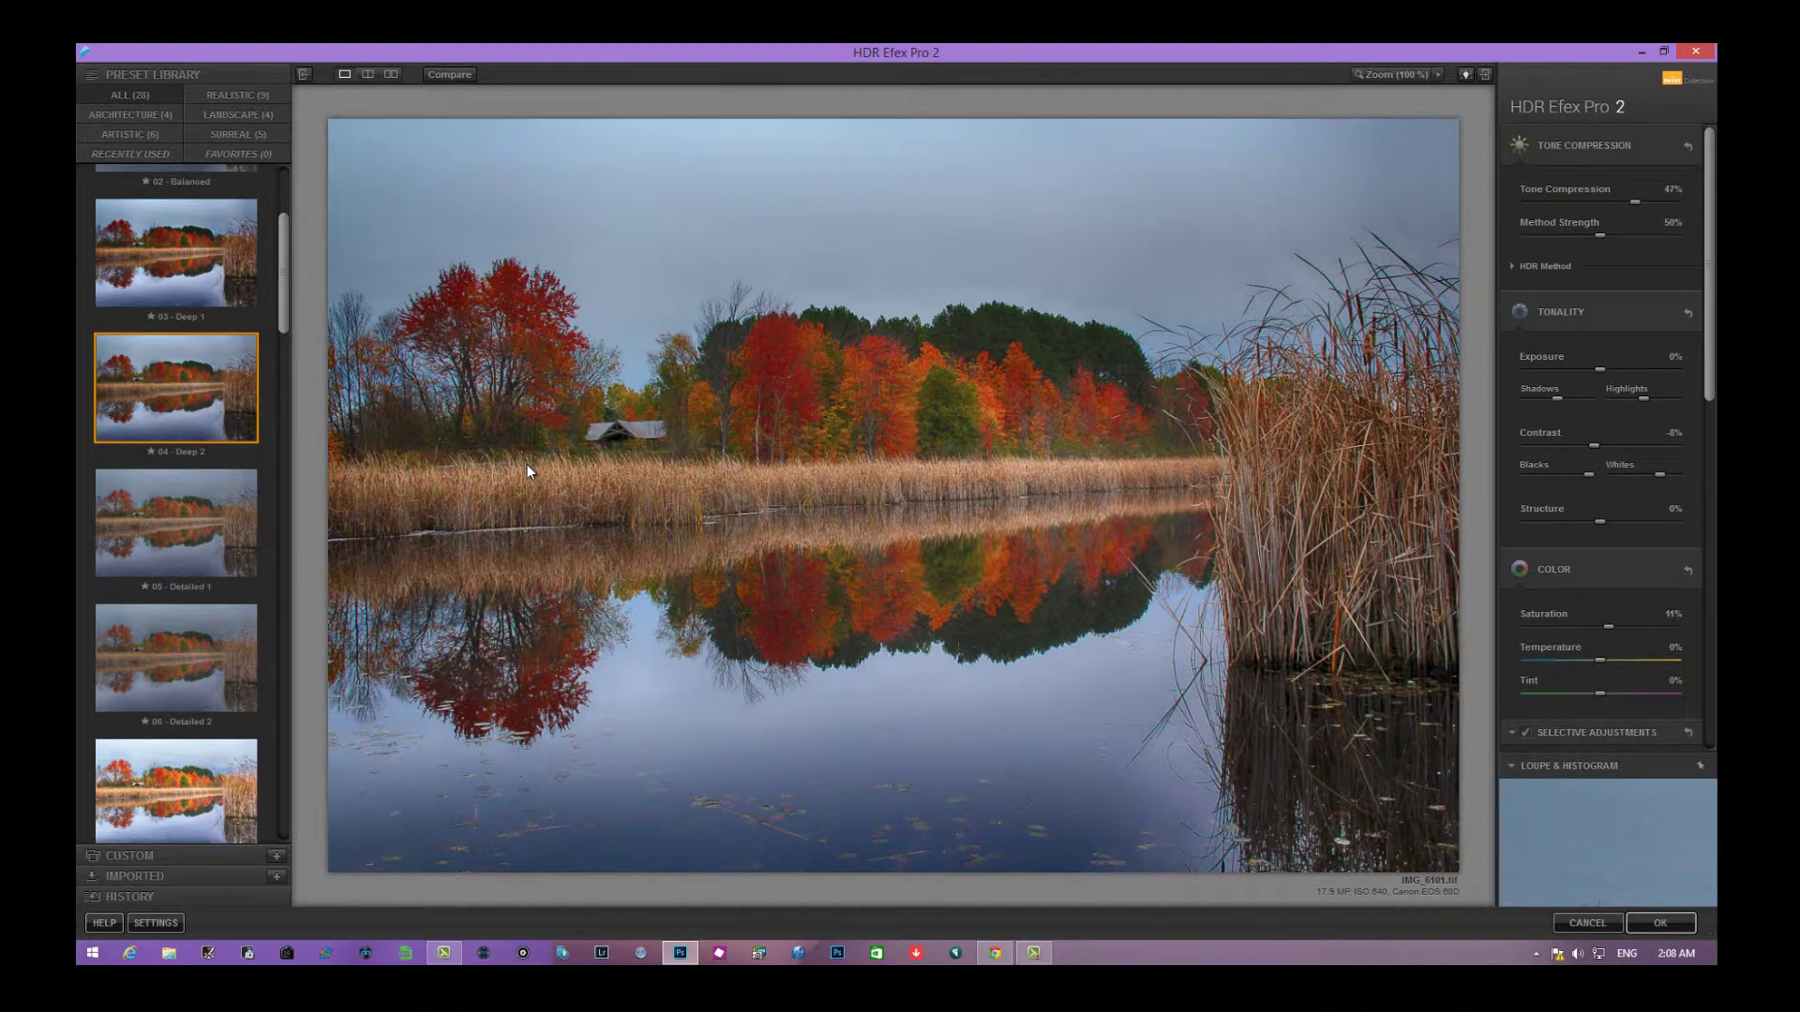
# Browse the full preset library down to the Graduated presets and back to the first ones
pyautogui.scroll(-5, 527, 472)
pyautogui.scroll(-4, 528, 471)
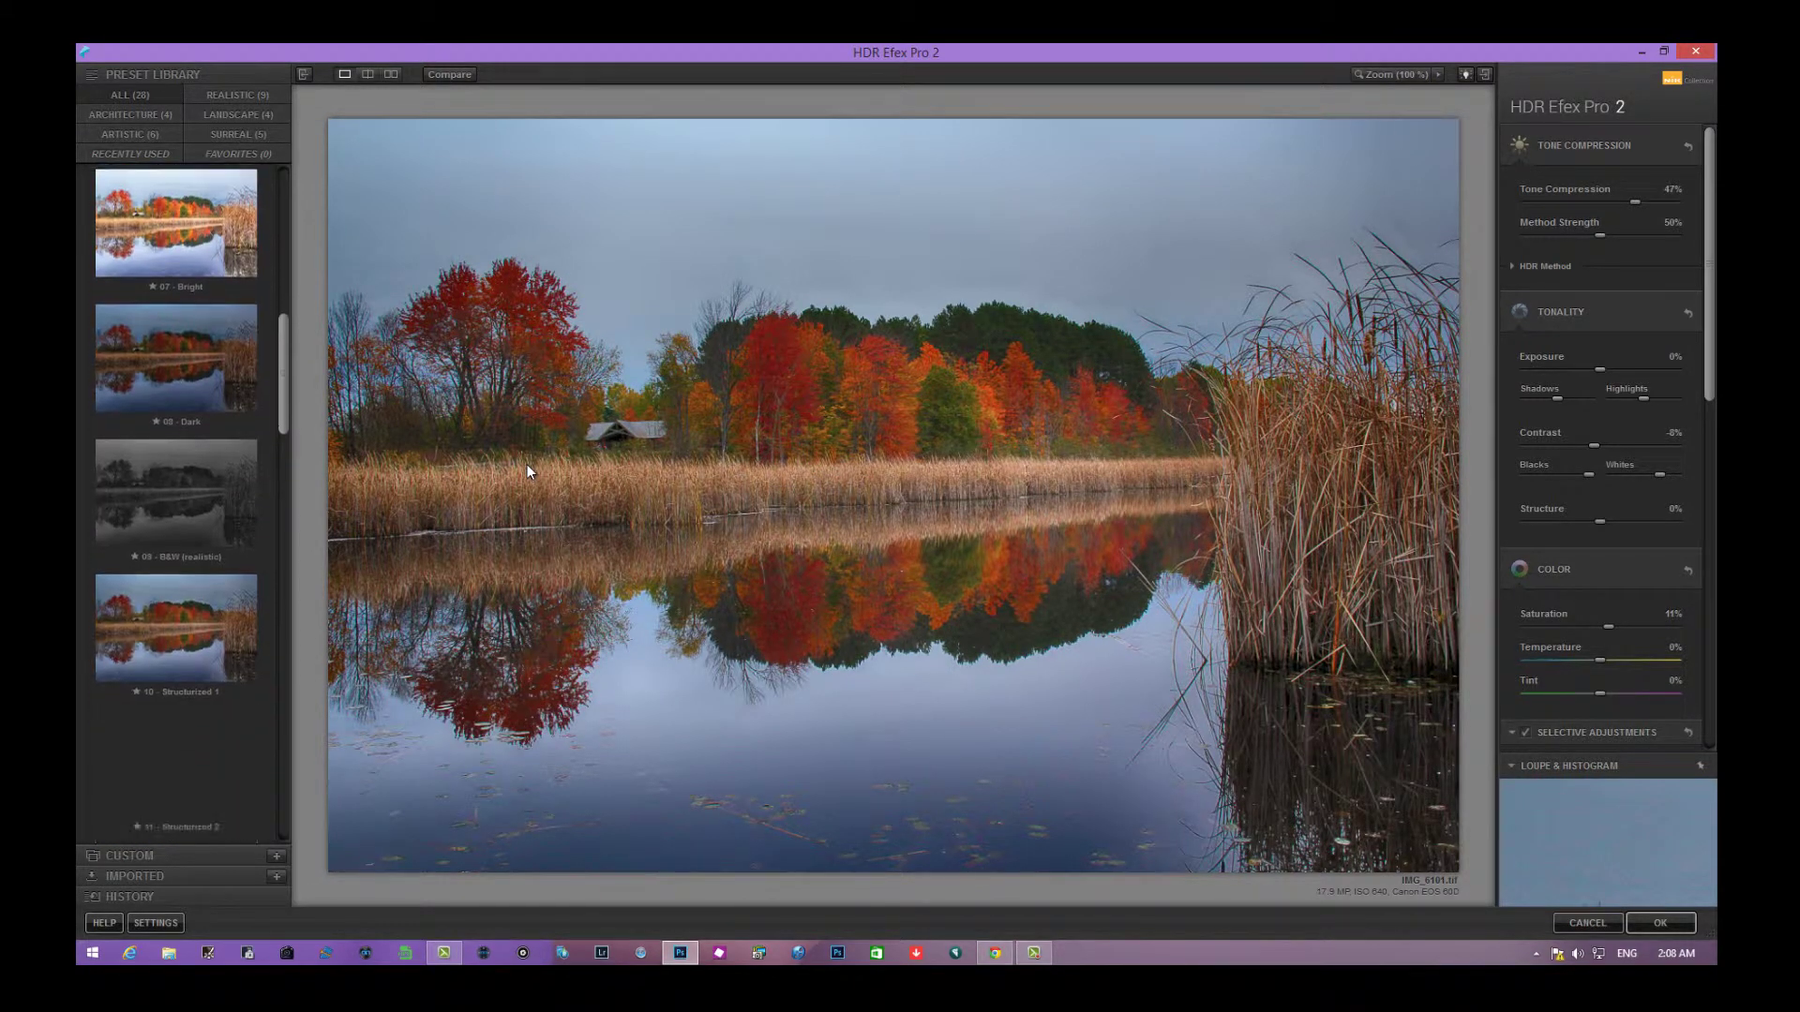
pyautogui.scroll(-4, 528, 472)
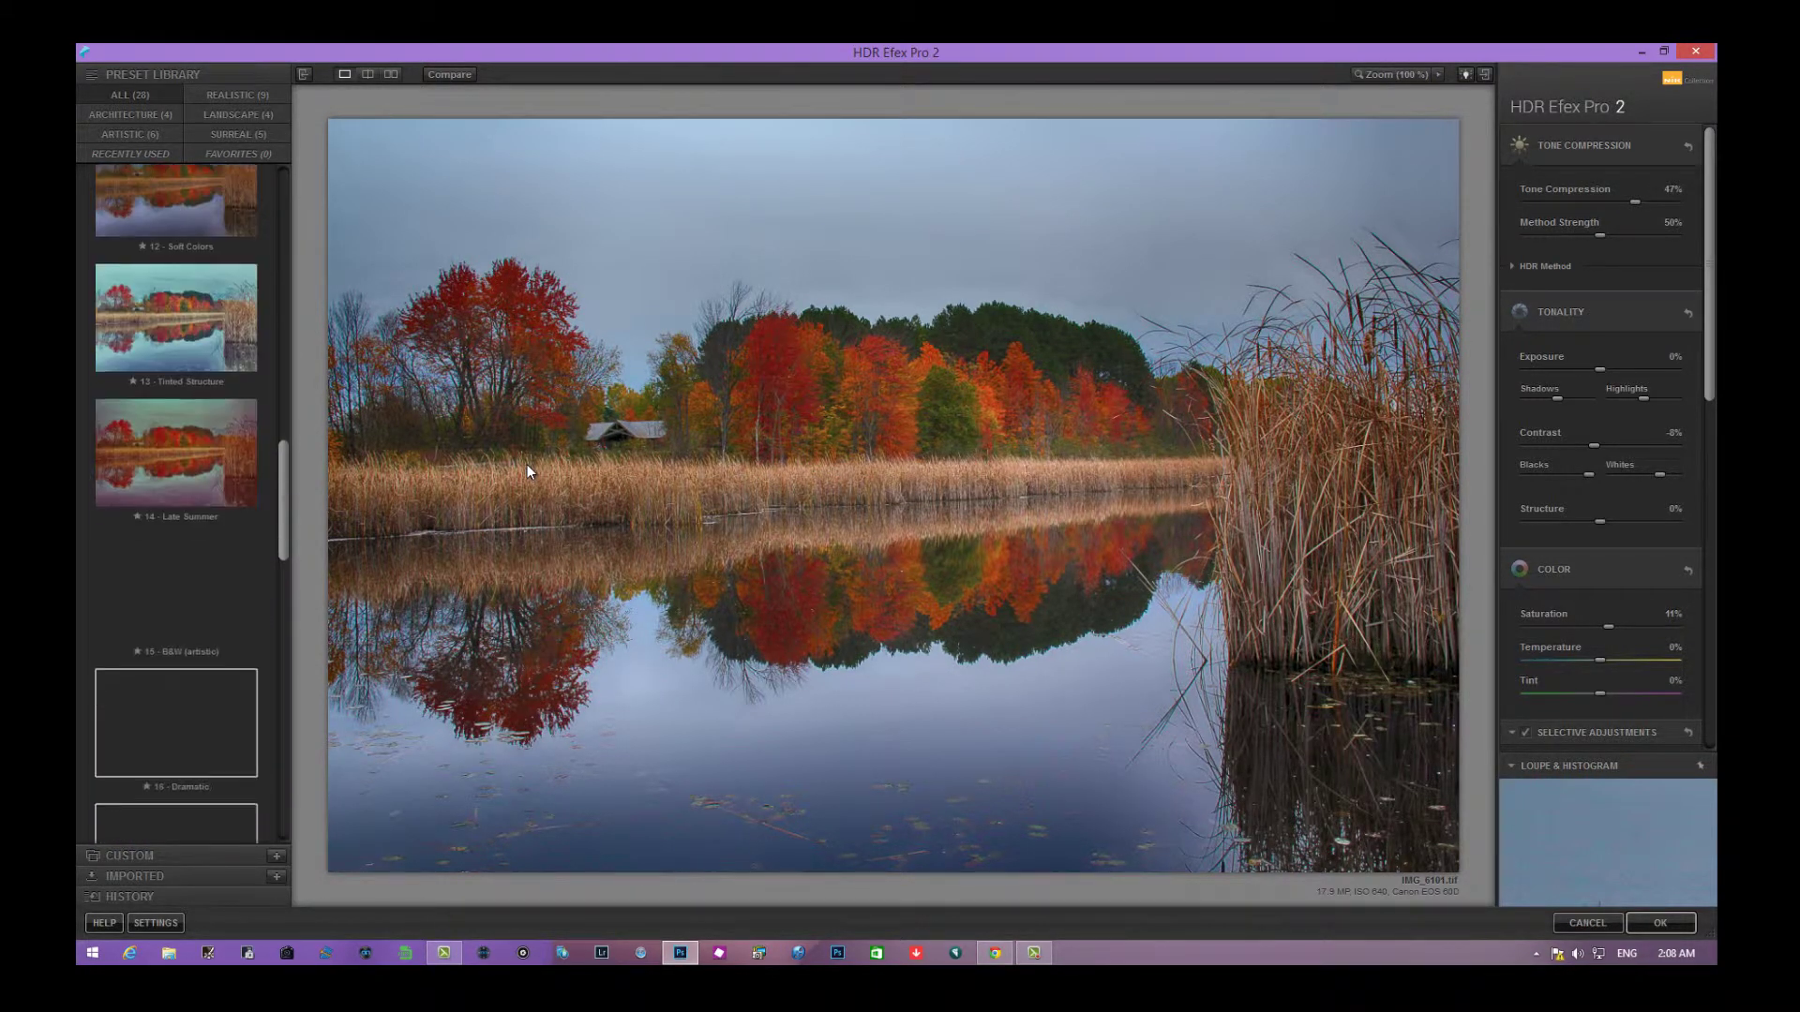
pyautogui.scroll(-5, 528, 471)
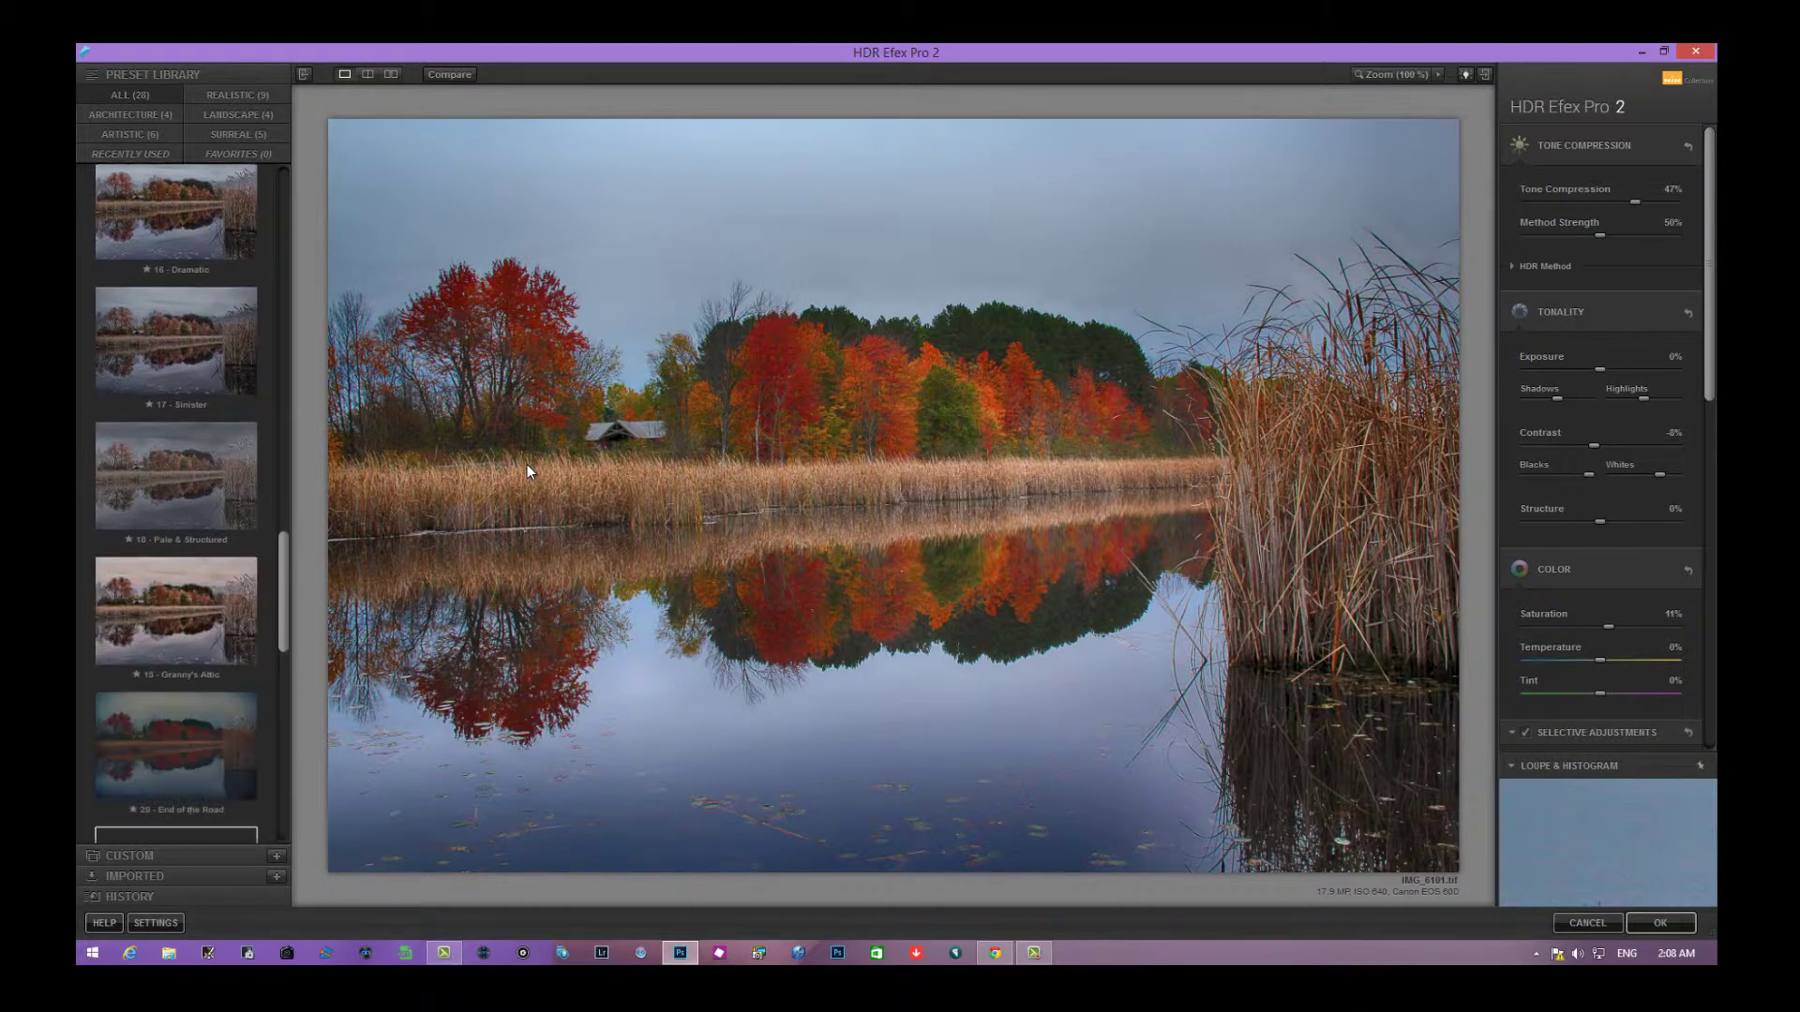
pyautogui.scroll(-4, 528, 472)
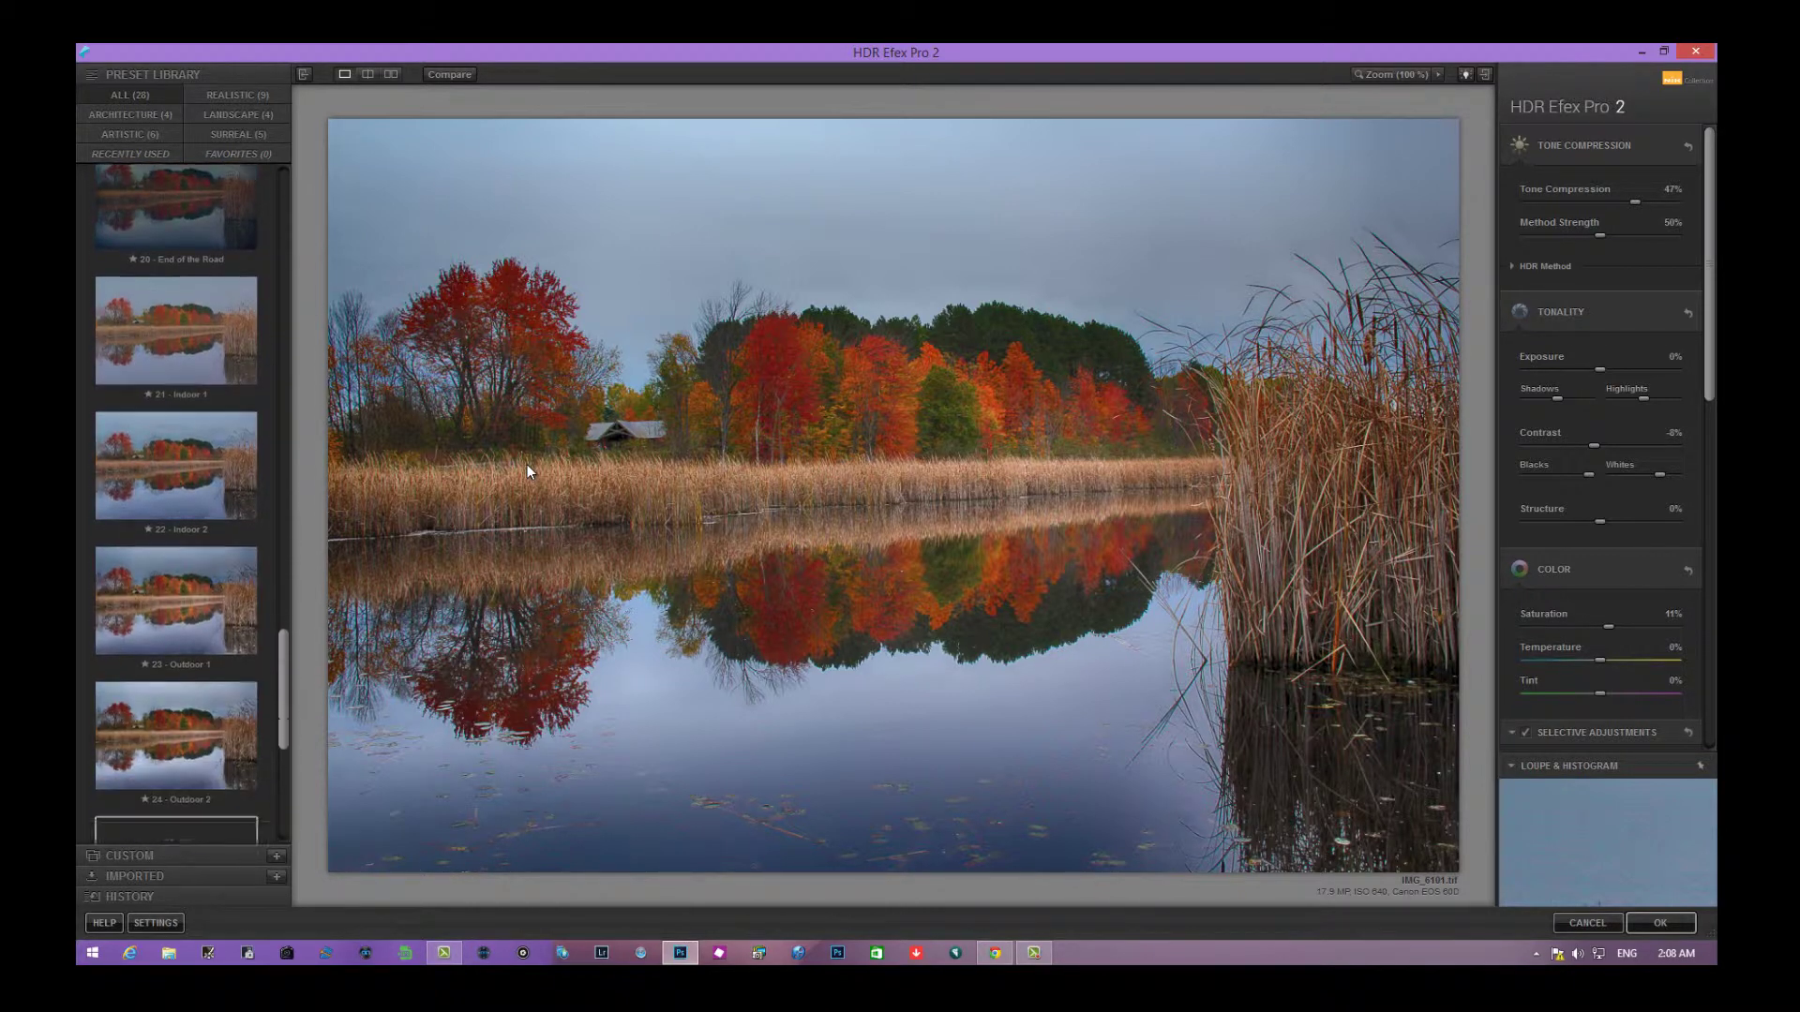
pyautogui.scroll(-4, 528, 472)
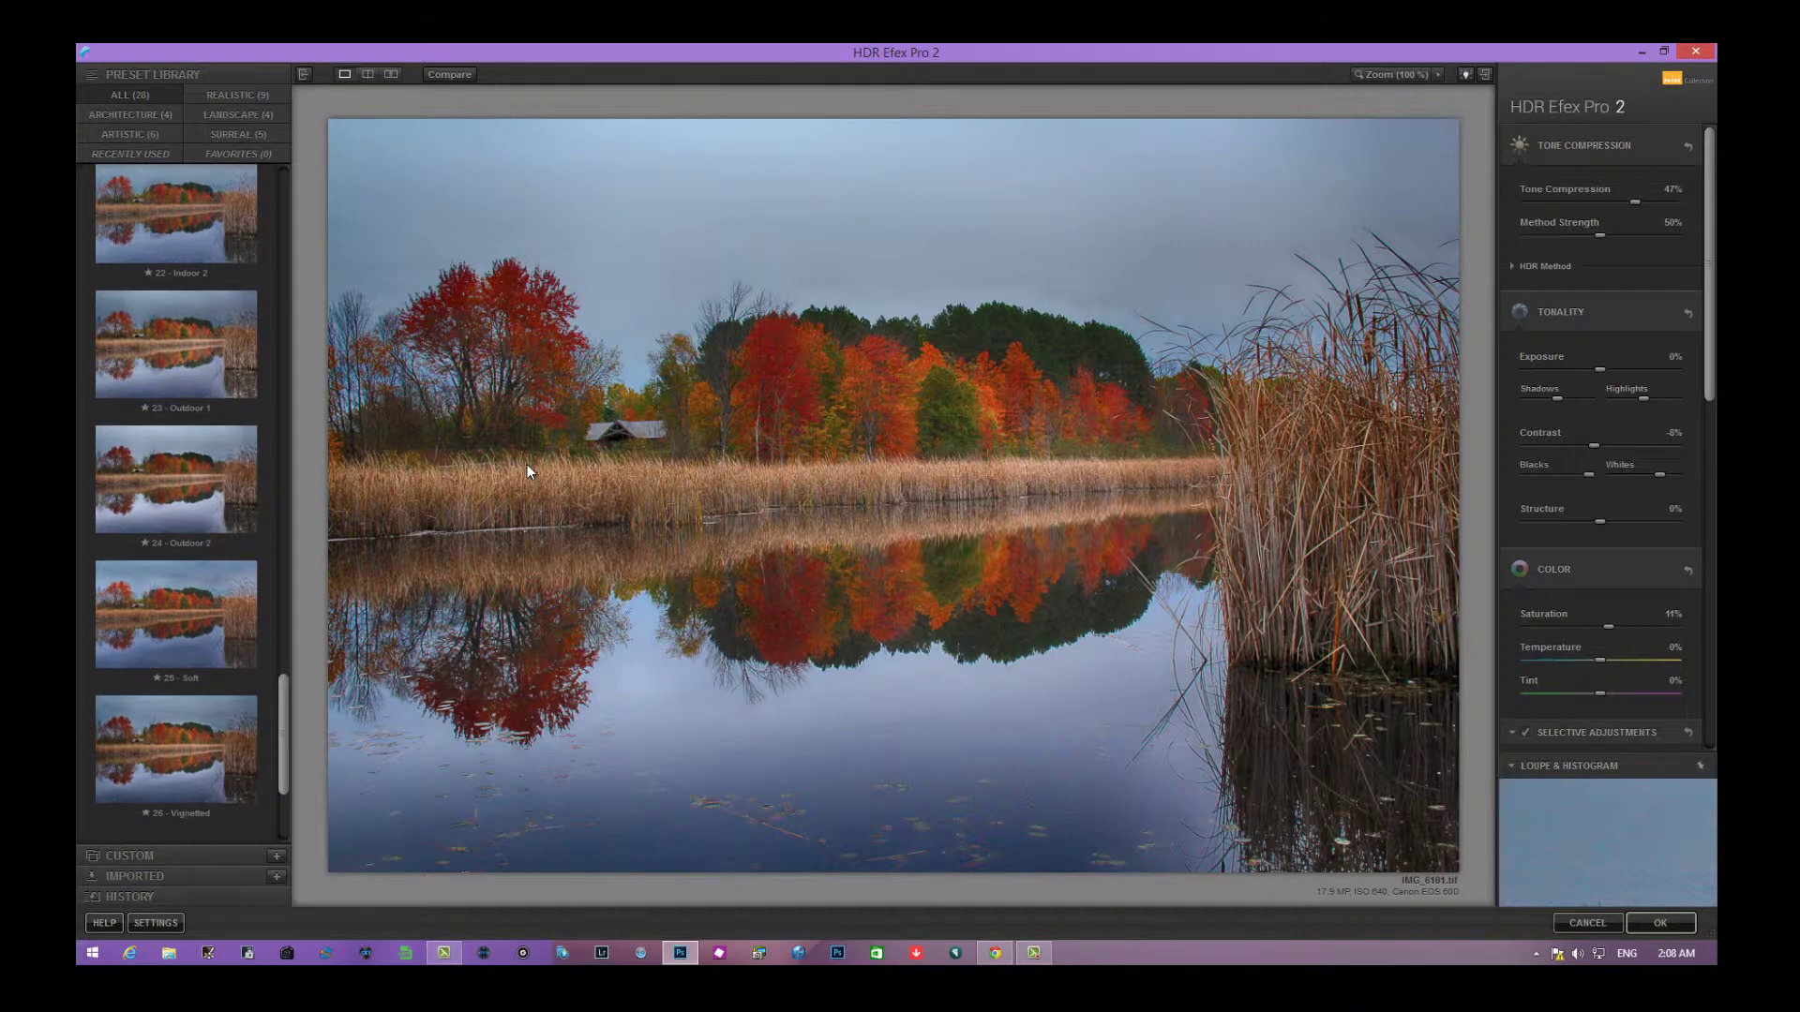
pyautogui.scroll(1, 527, 471)
pyautogui.scroll(-2, 527, 471)
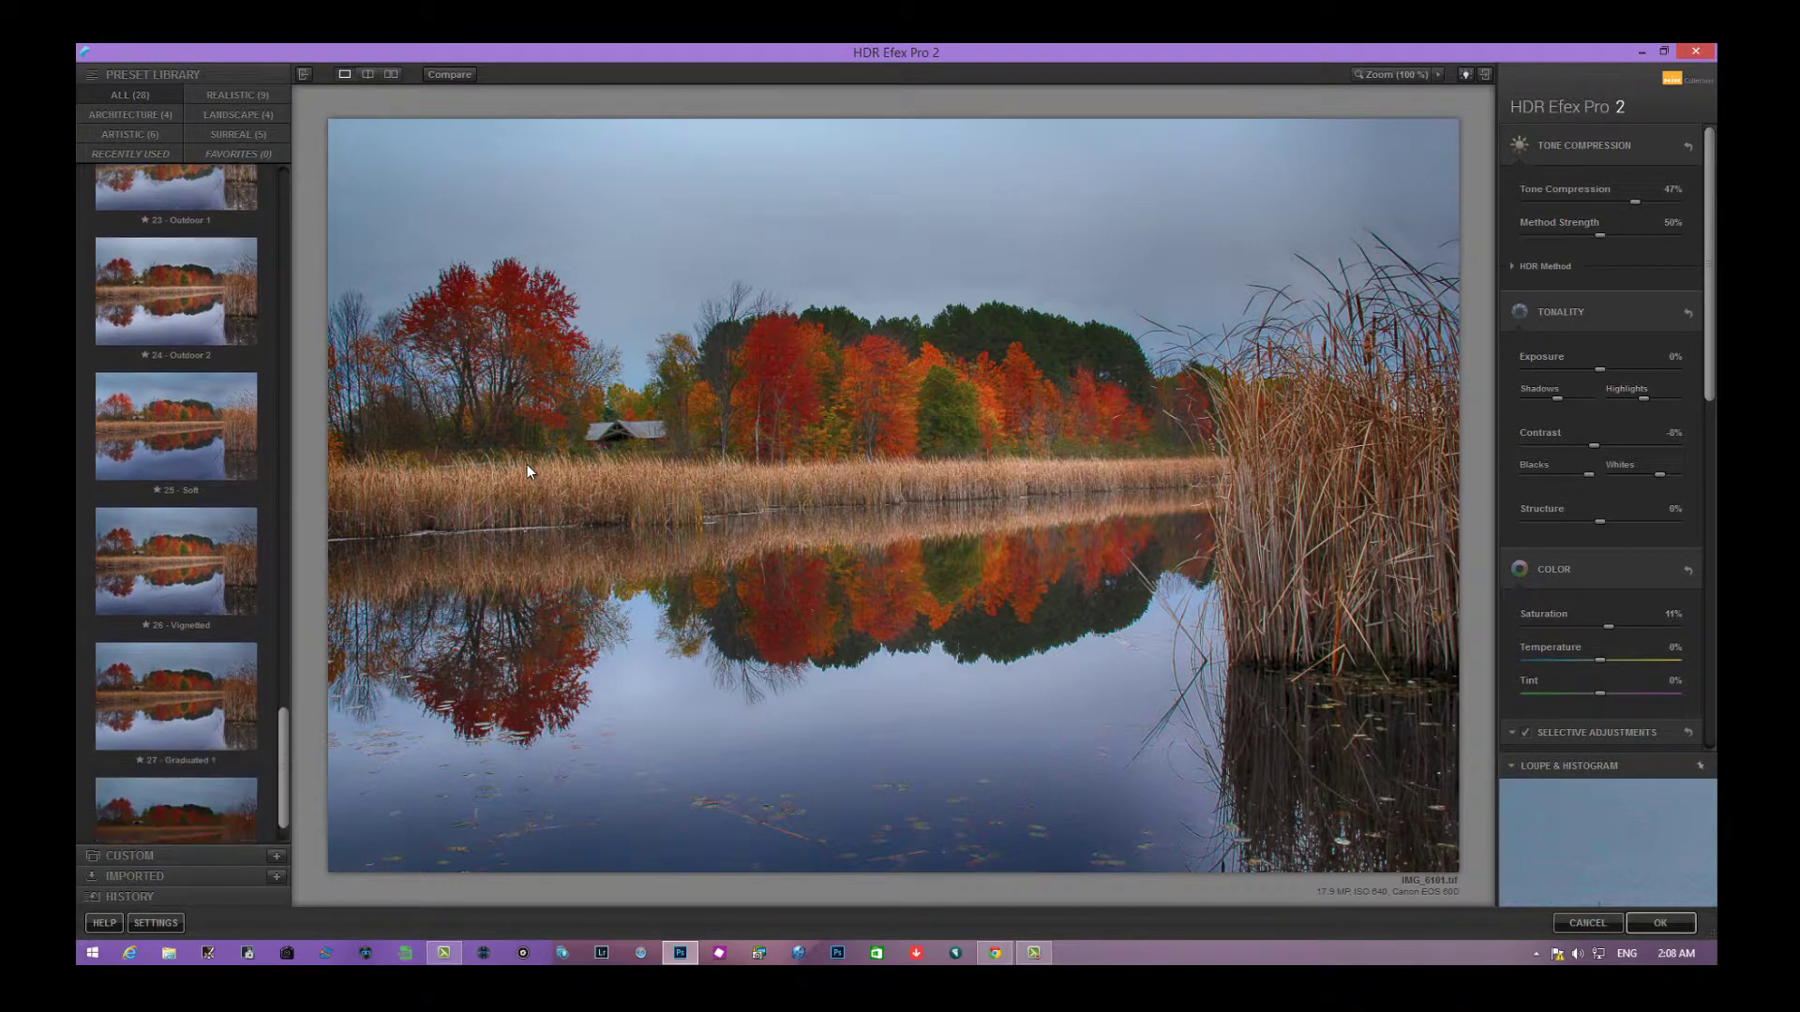
pyautogui.scroll(2, 527, 472)
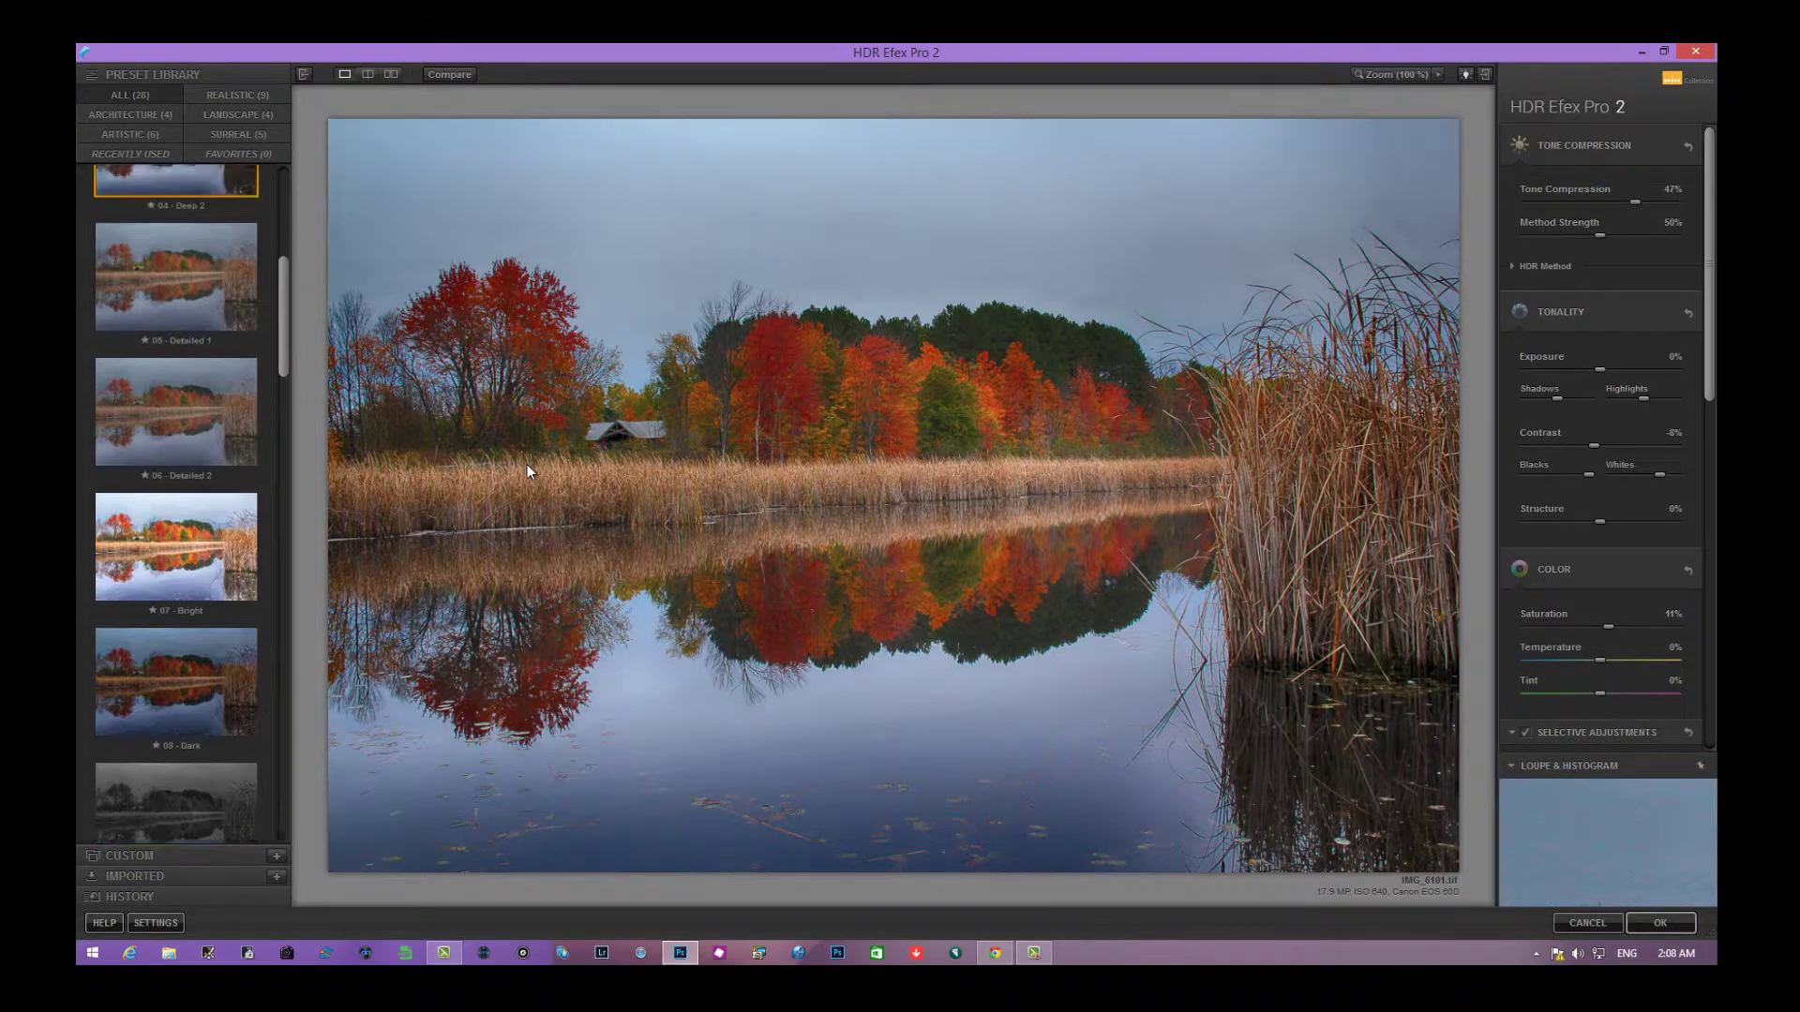
pyautogui.scroll(1, 528, 471)
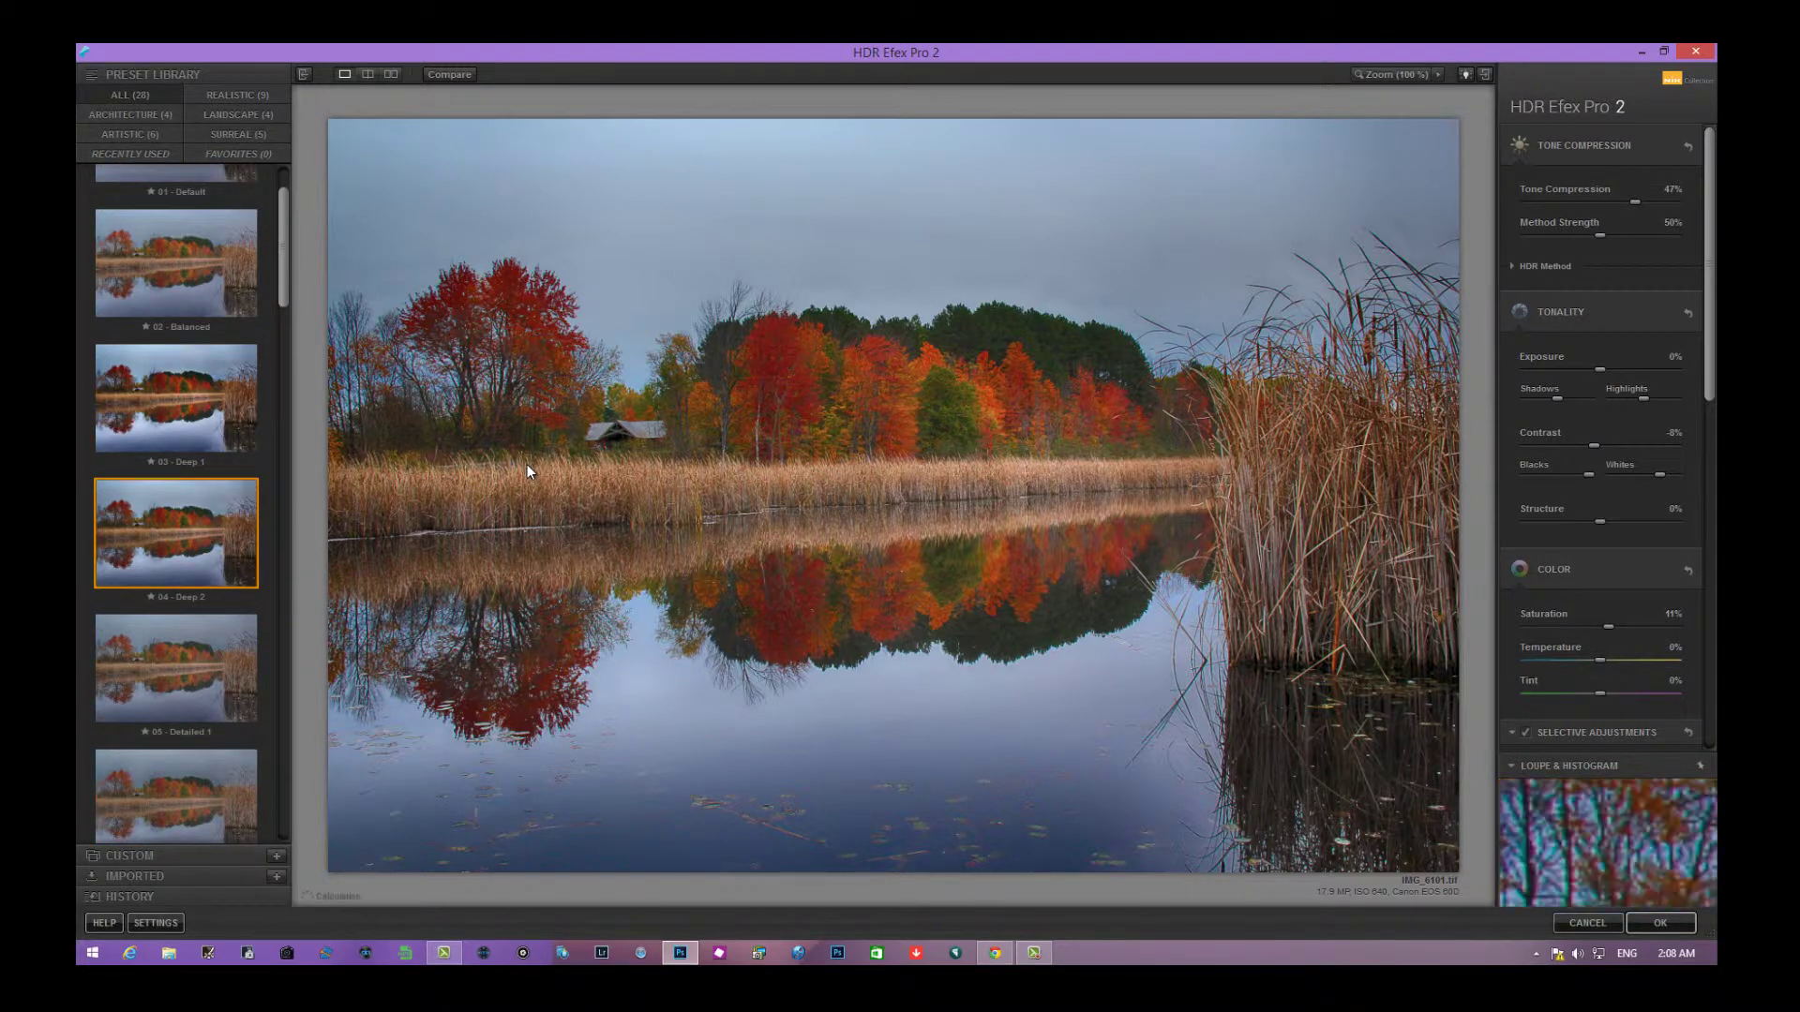
pyautogui.scroll(1, 176, 504)
# Compare the photo with the 01 - Default preset and reapply the 04 - Deep 2 preset
pyautogui.click(211, 245)
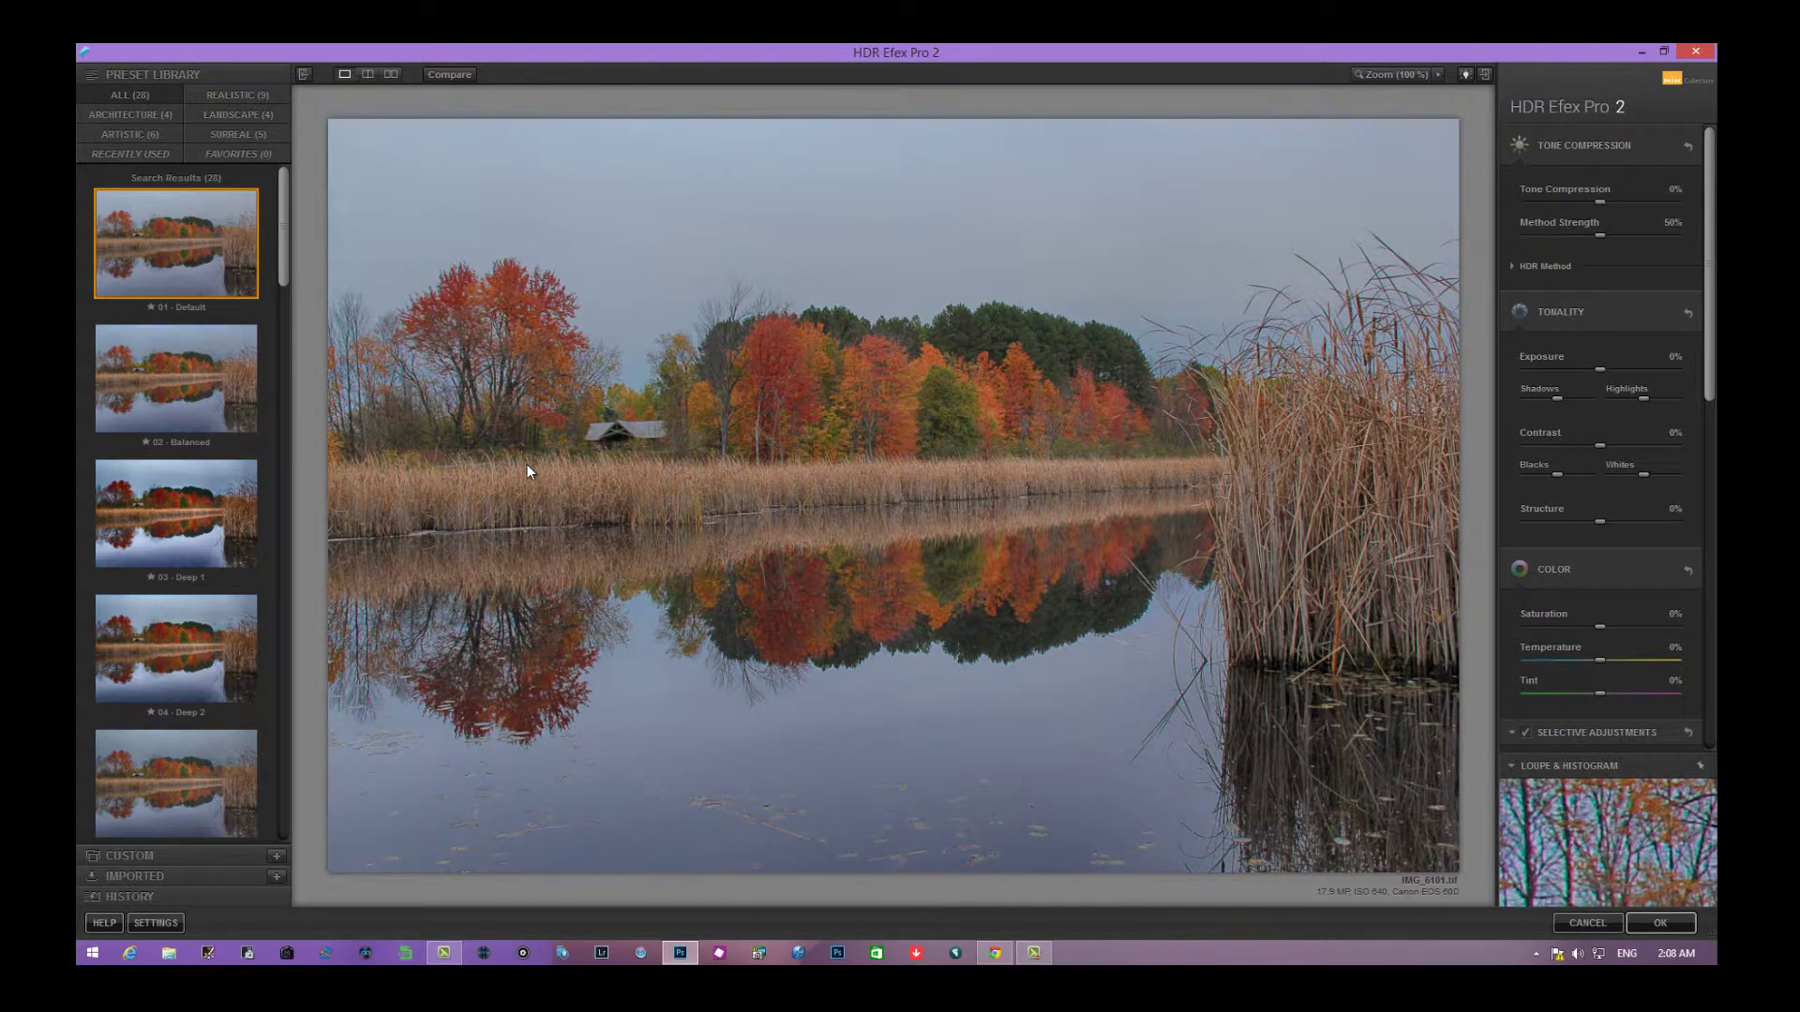
pyautogui.scroll(-2, 528, 472)
pyautogui.scroll(-1, 176, 504)
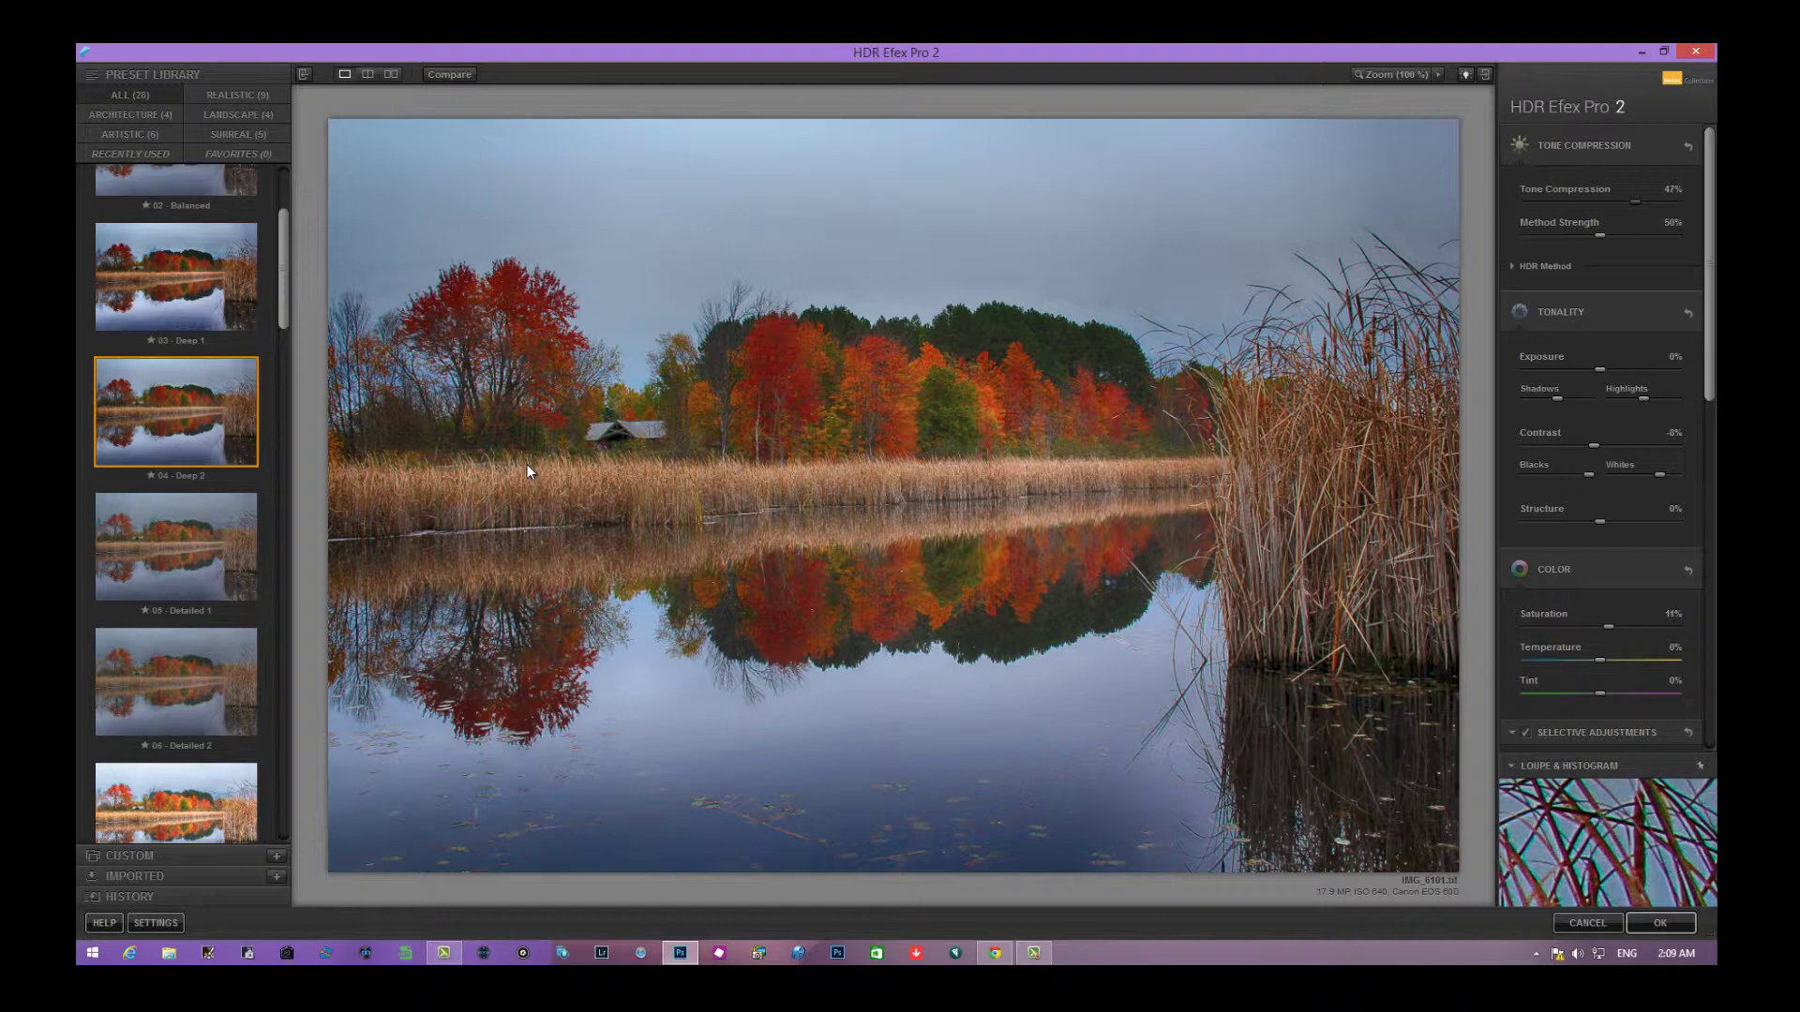
# Set Tone Compression to 15% and Exposure to 11%
pyautogui.hotkey('ctrl', 'z')
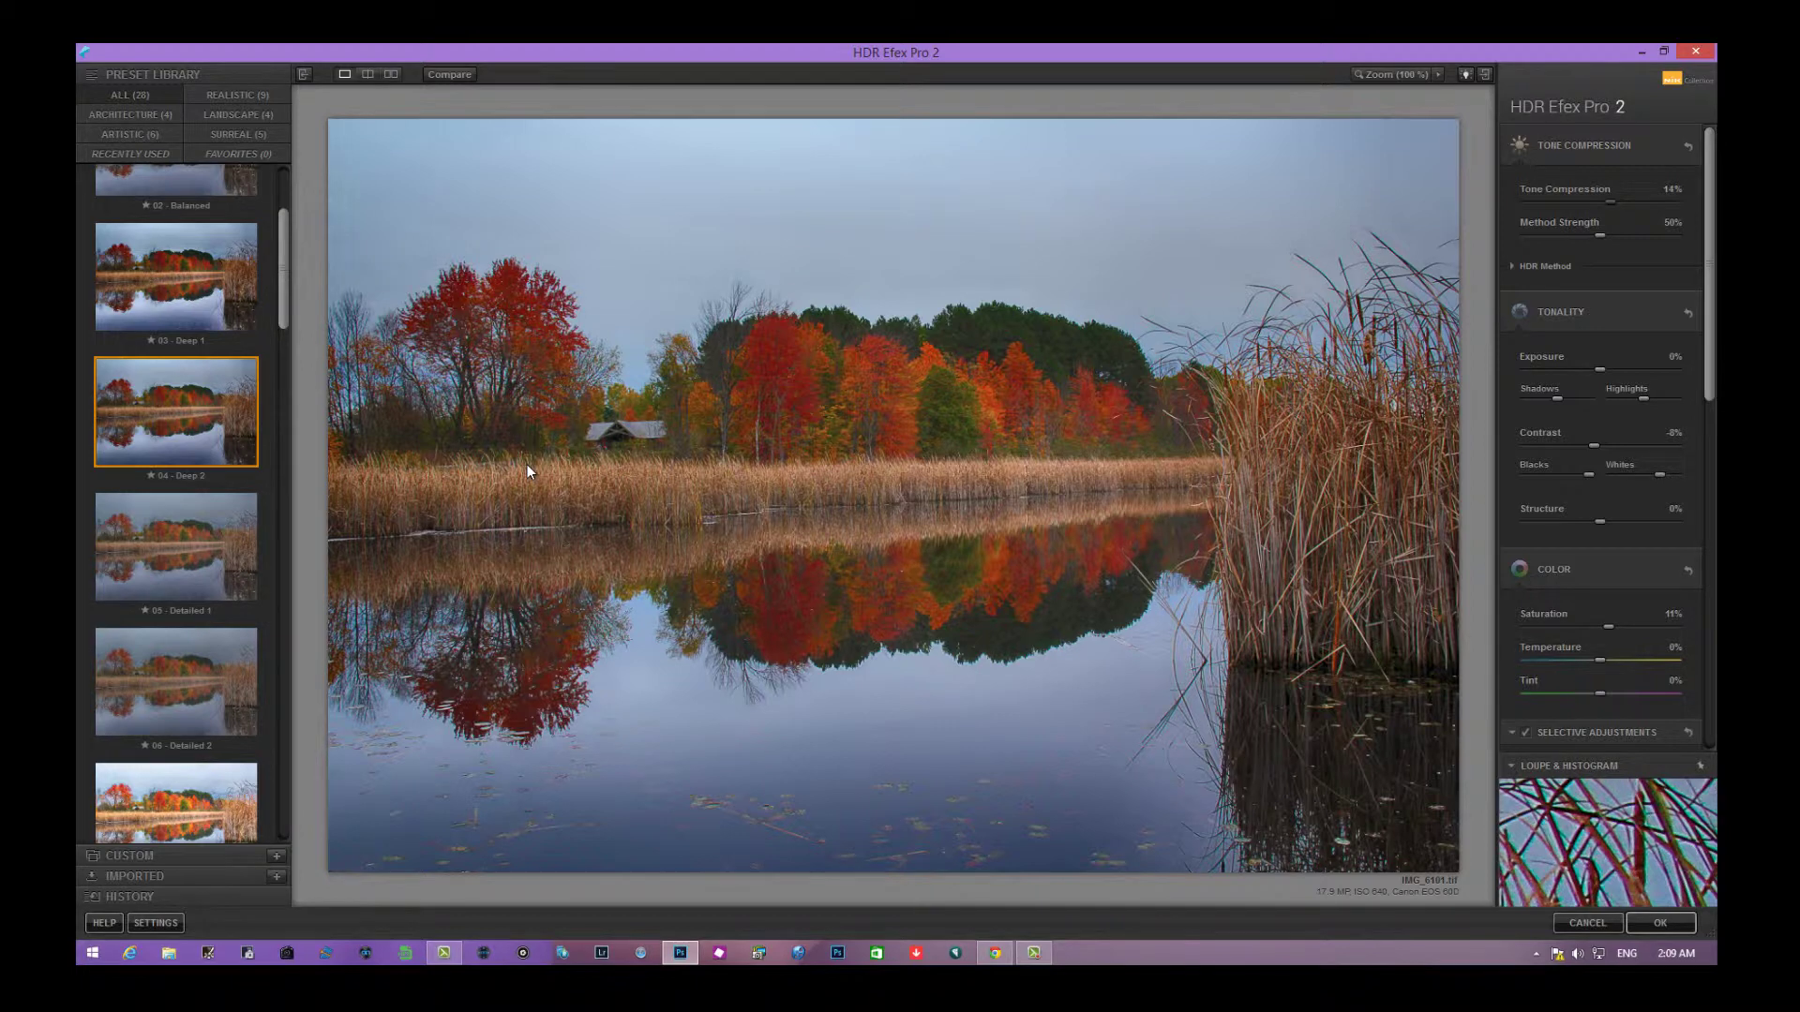
pyautogui.press('Up')
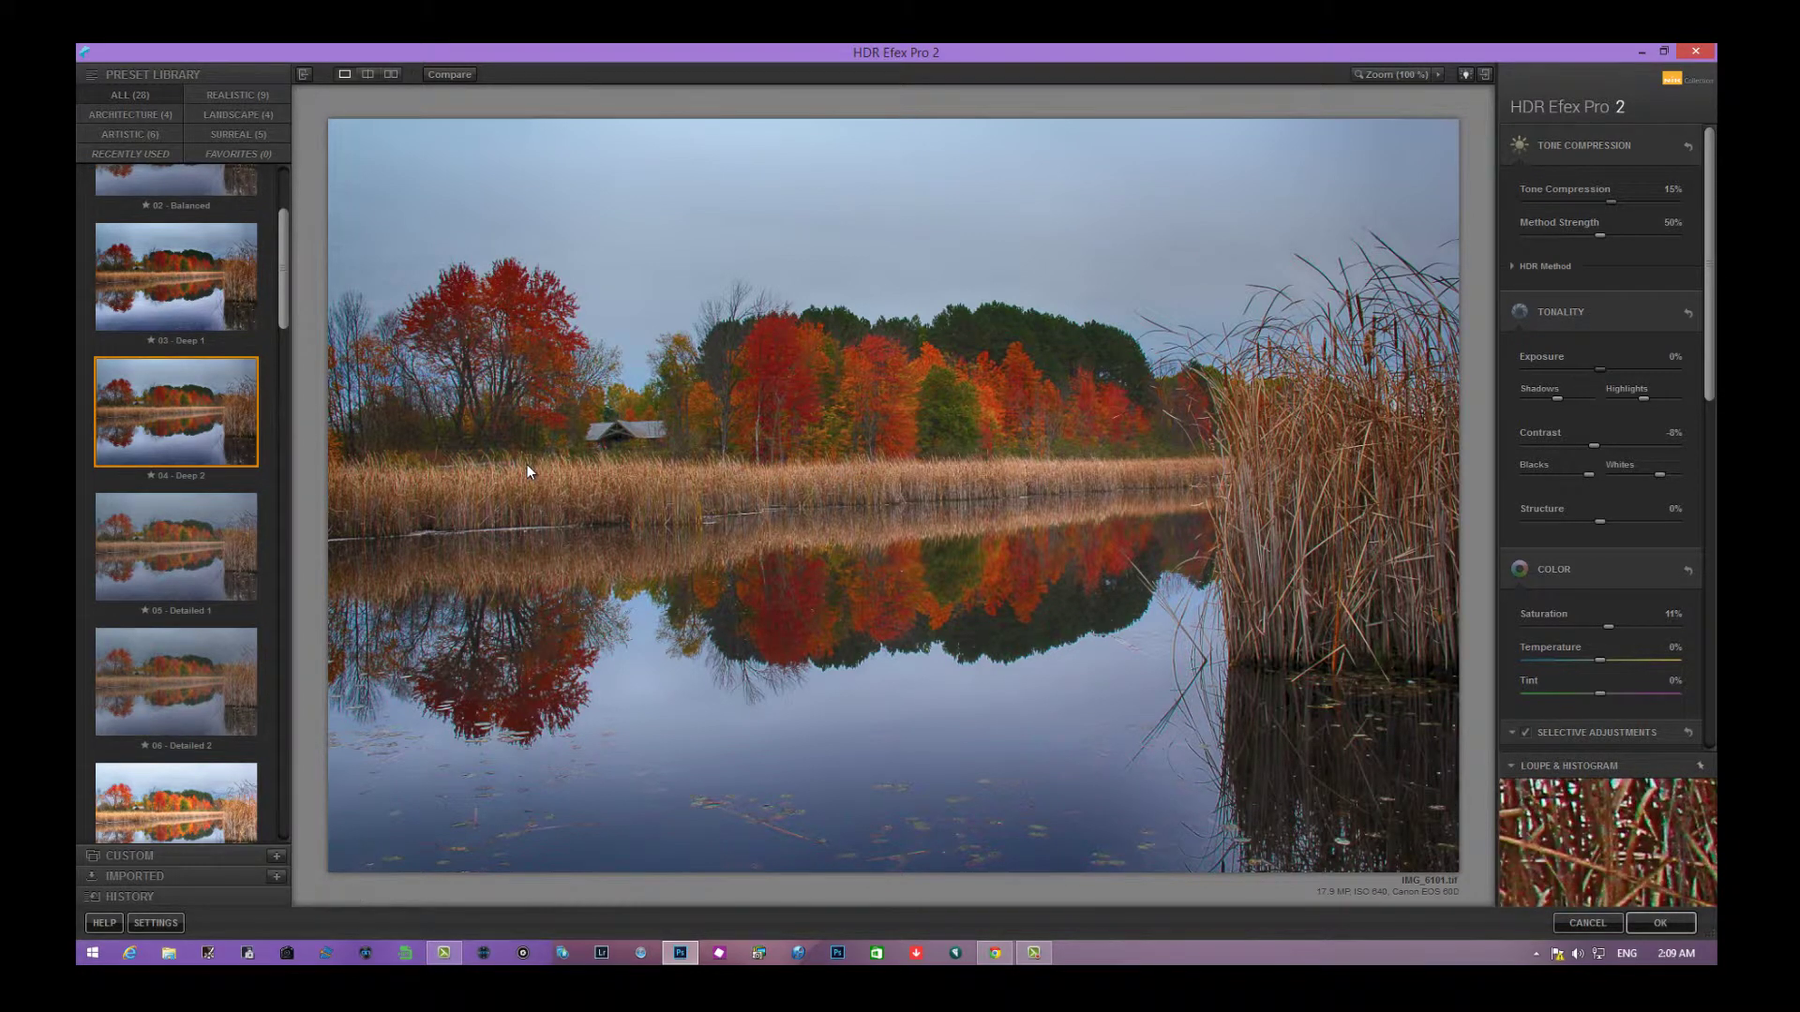
pyautogui.press('Up')
pyautogui.press('Tab')
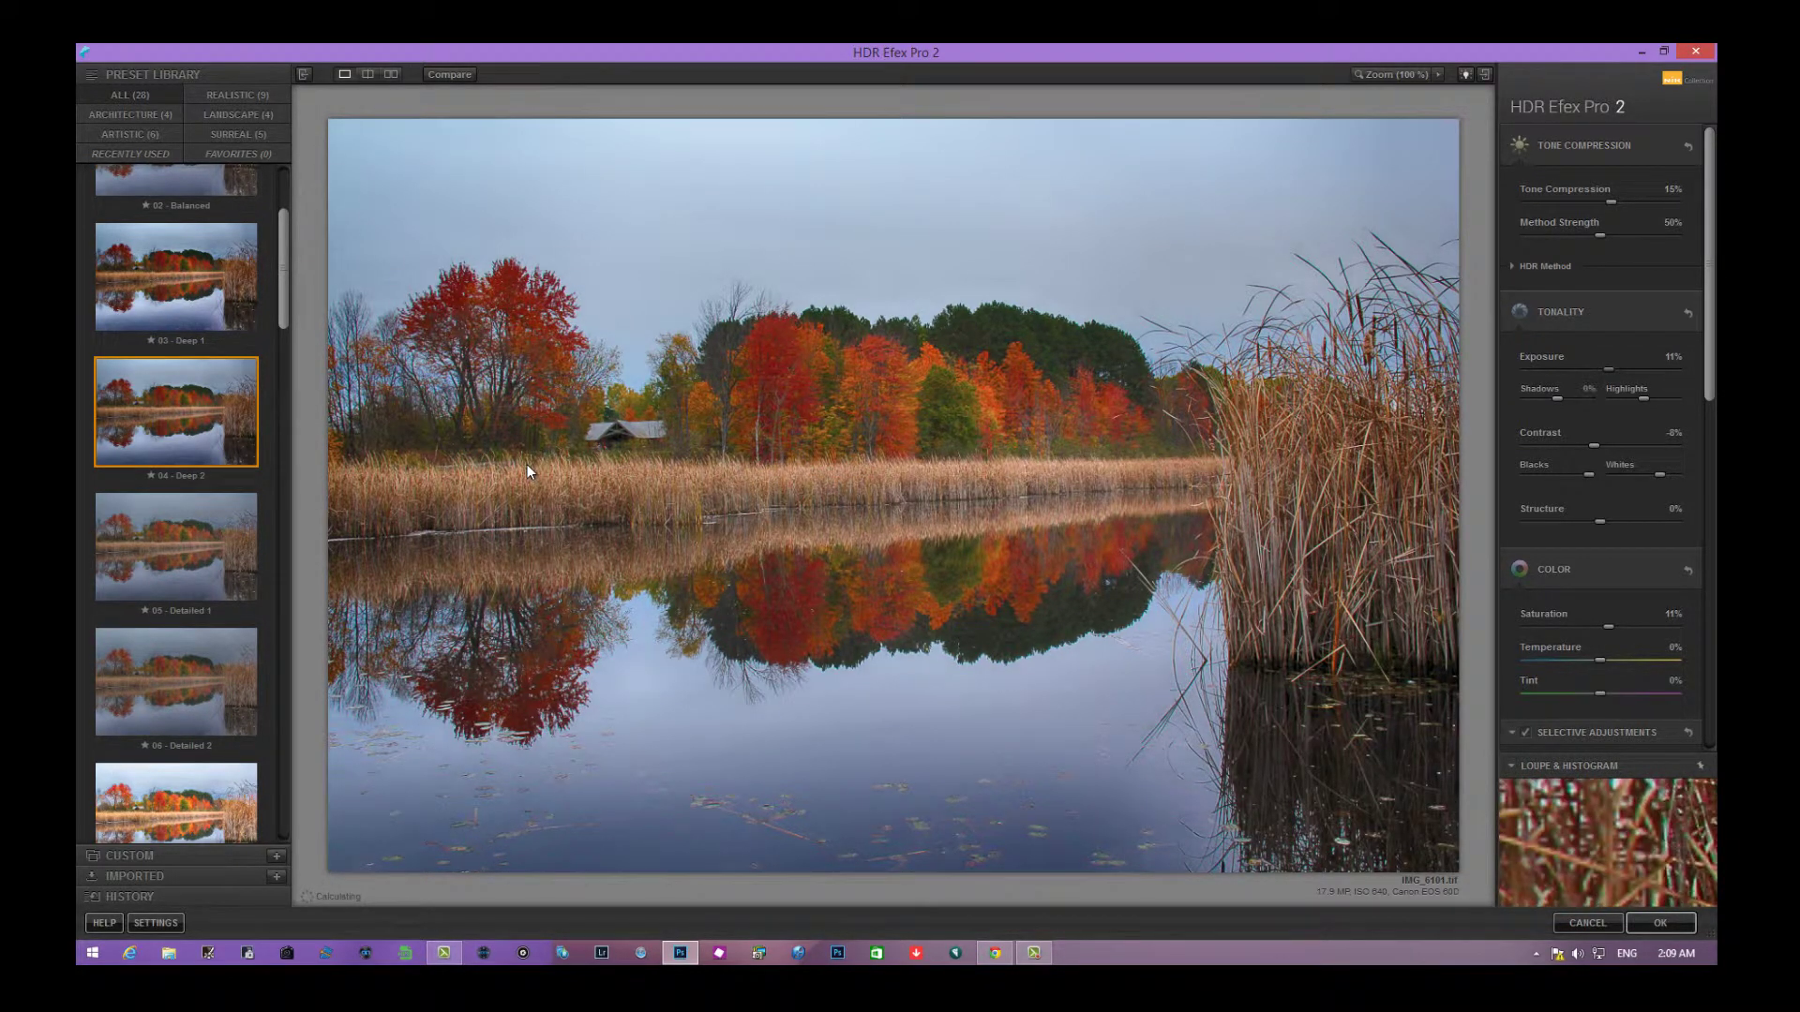
# Adjust the tonality by raising Shadows, slightly lowering Highlights and setting Contrast to 3%
pyautogui.press('Right')
pyautogui.press('Right')
pyautogui.press('Right')
pyautogui.press('Right')
pyautogui.press('Right')
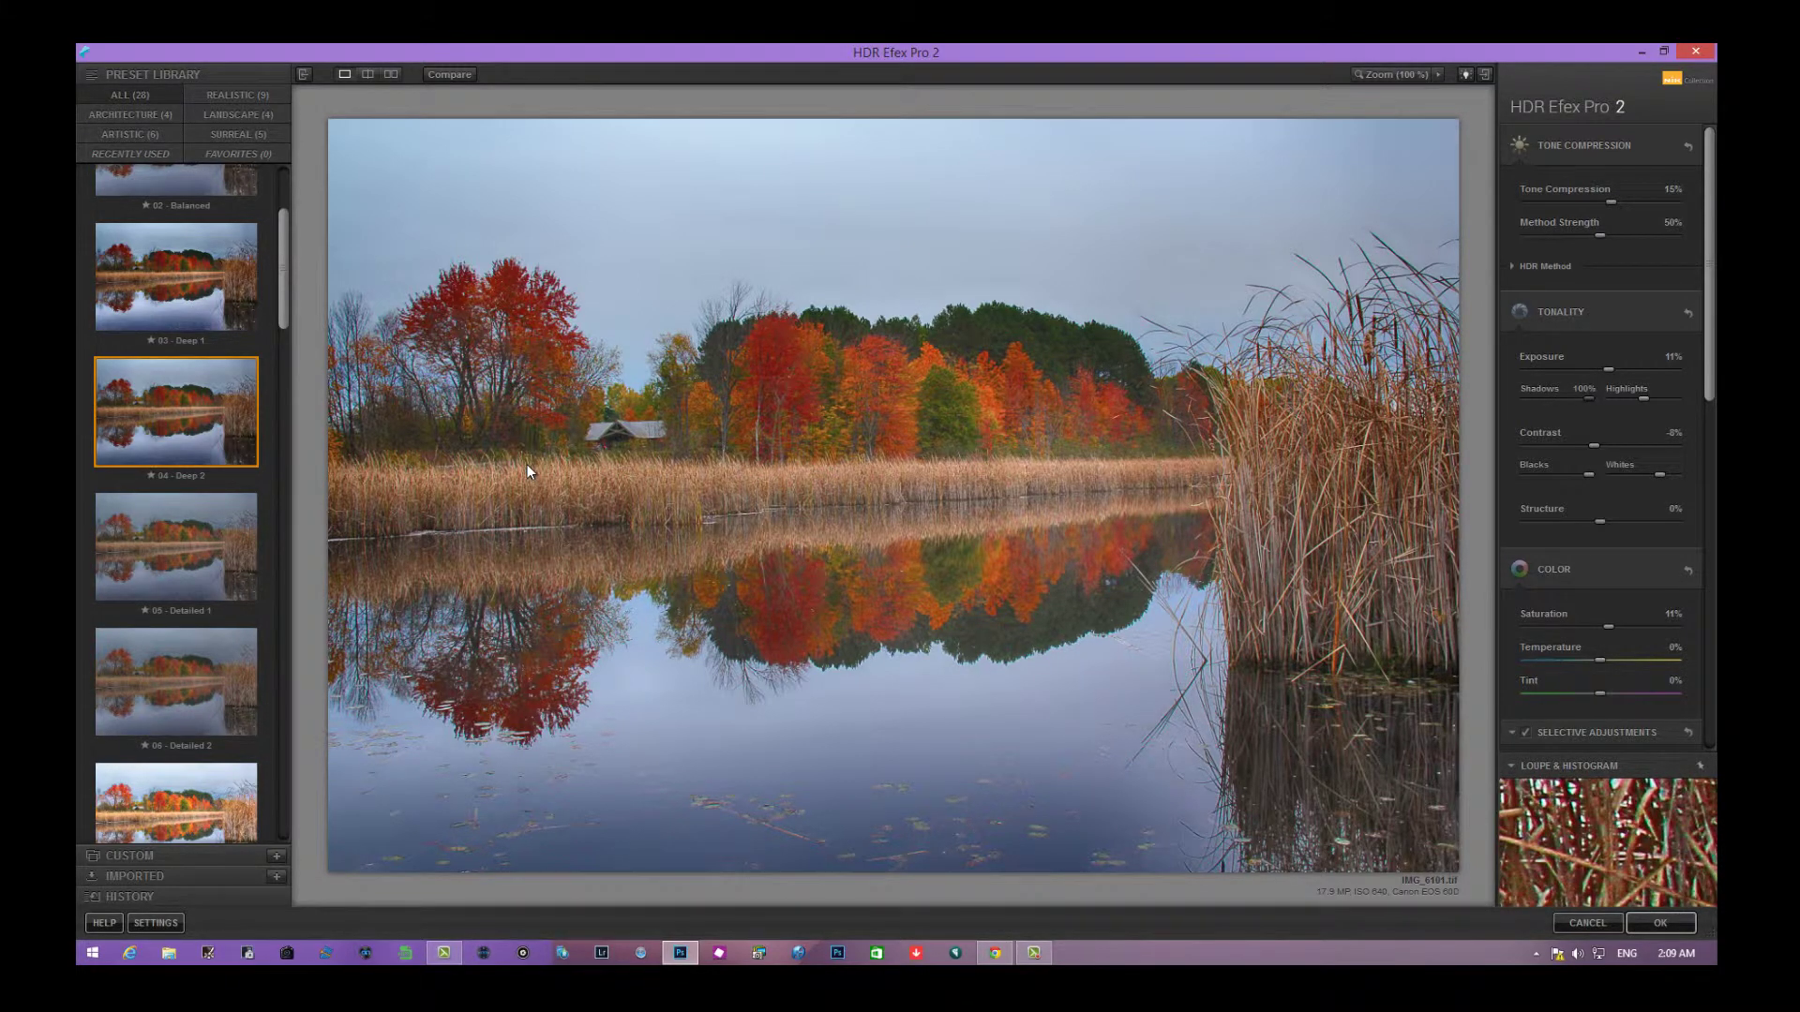
pyautogui.press('Left')
pyautogui.press('Right')
pyautogui.press('Right')
pyautogui.press('Right')
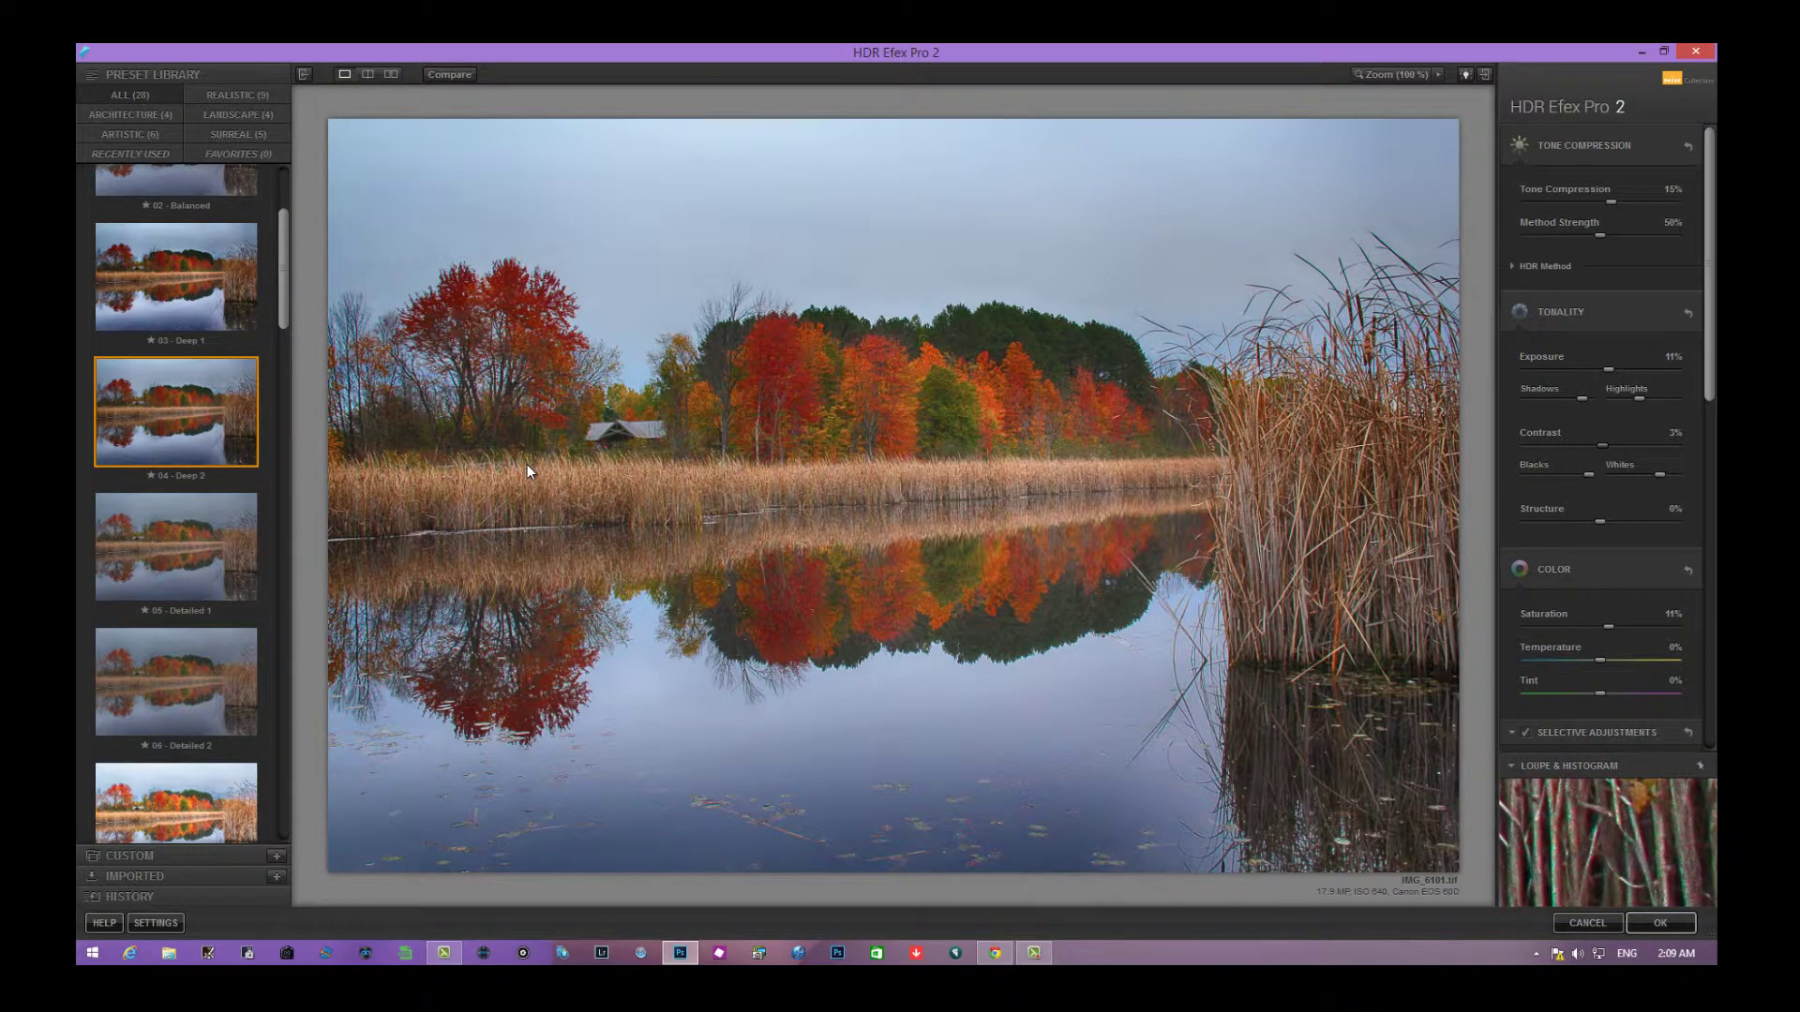
# Set the color Saturation to 7%
pyautogui.scroll(-5, 526, 465)
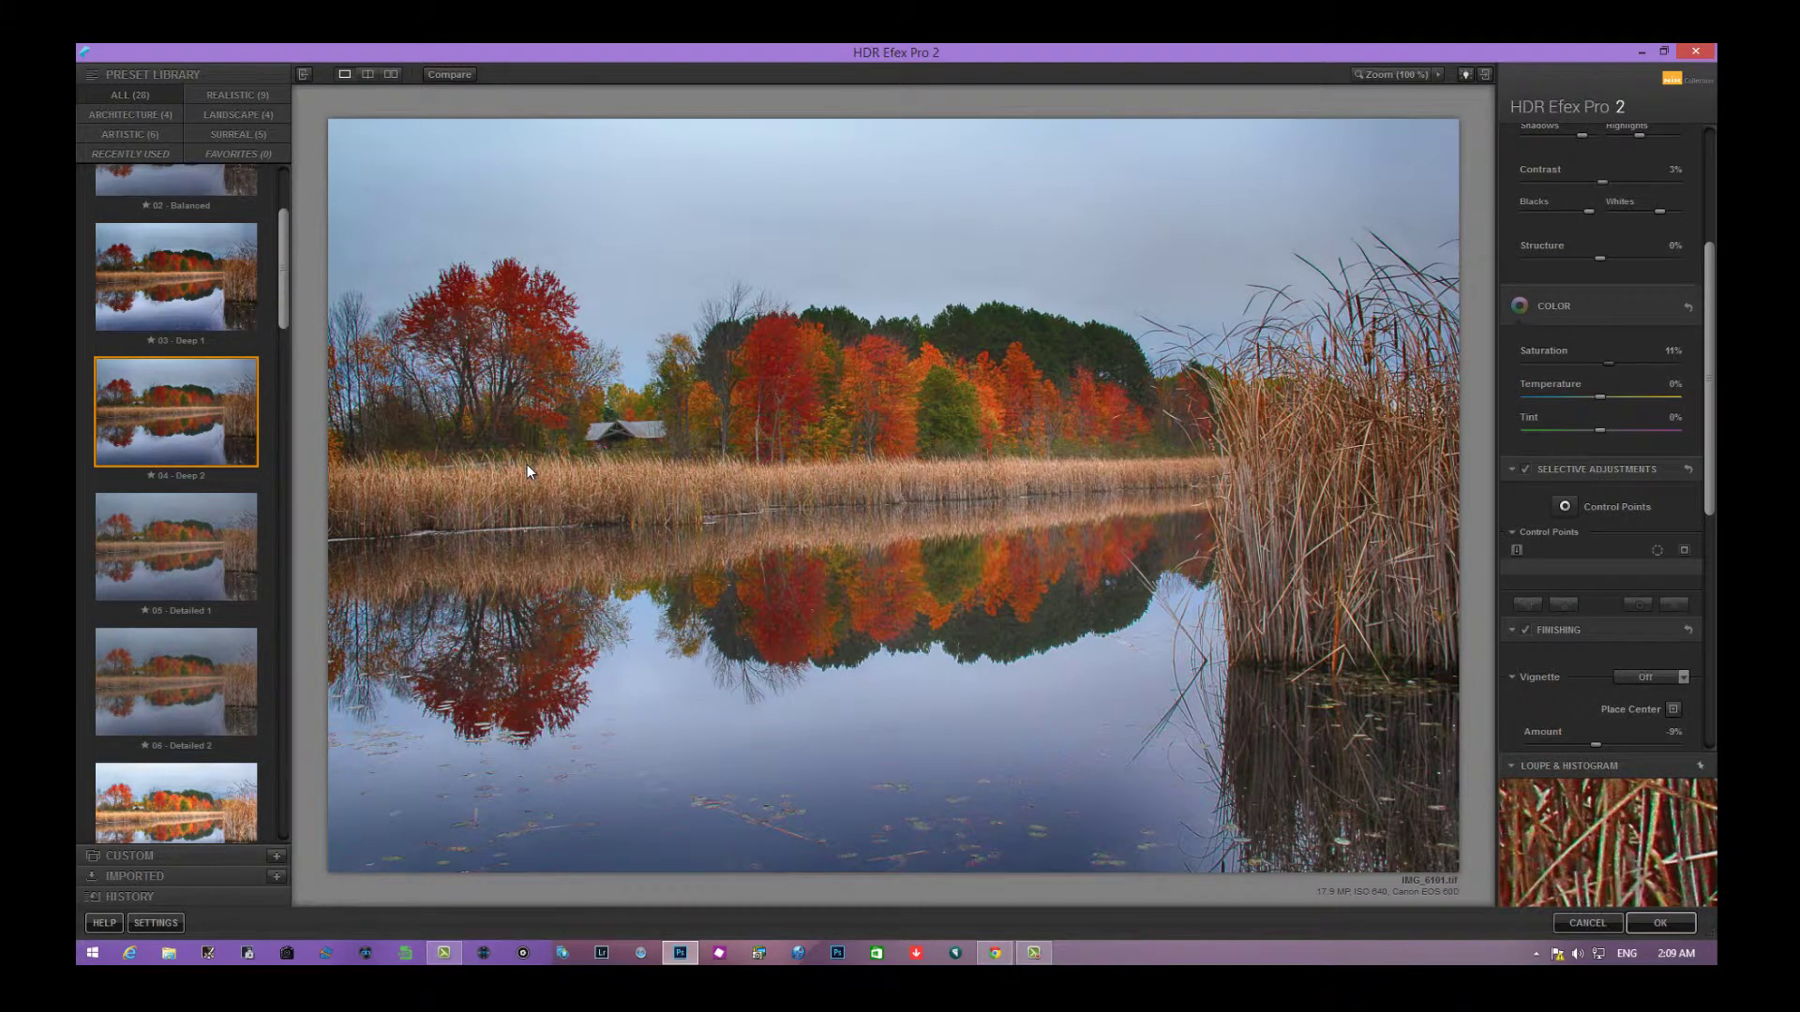
pyautogui.write('5')
pyautogui.press('Return')
# Set the Graduated Neutral Density's Upper Tonality to 0.32 stops in the finishing adjustments
pyautogui.scroll(-5, 527, 472)
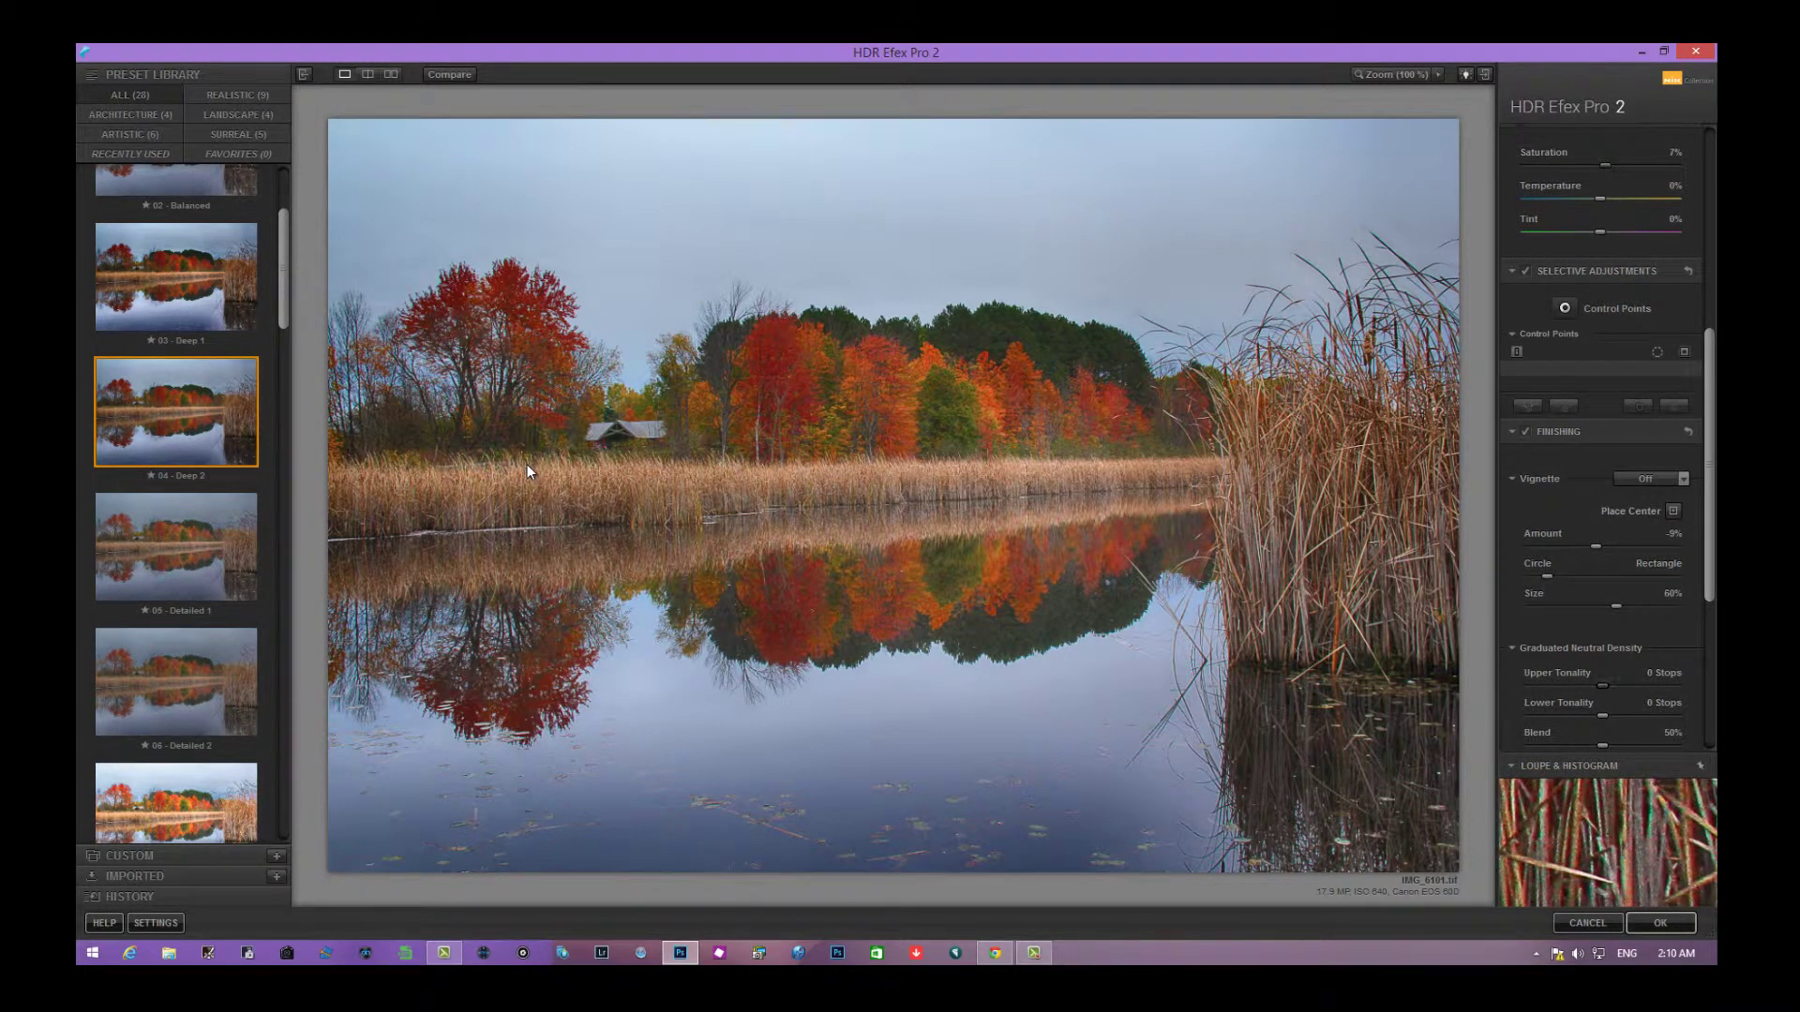
pyautogui.scroll(-5, 527, 472)
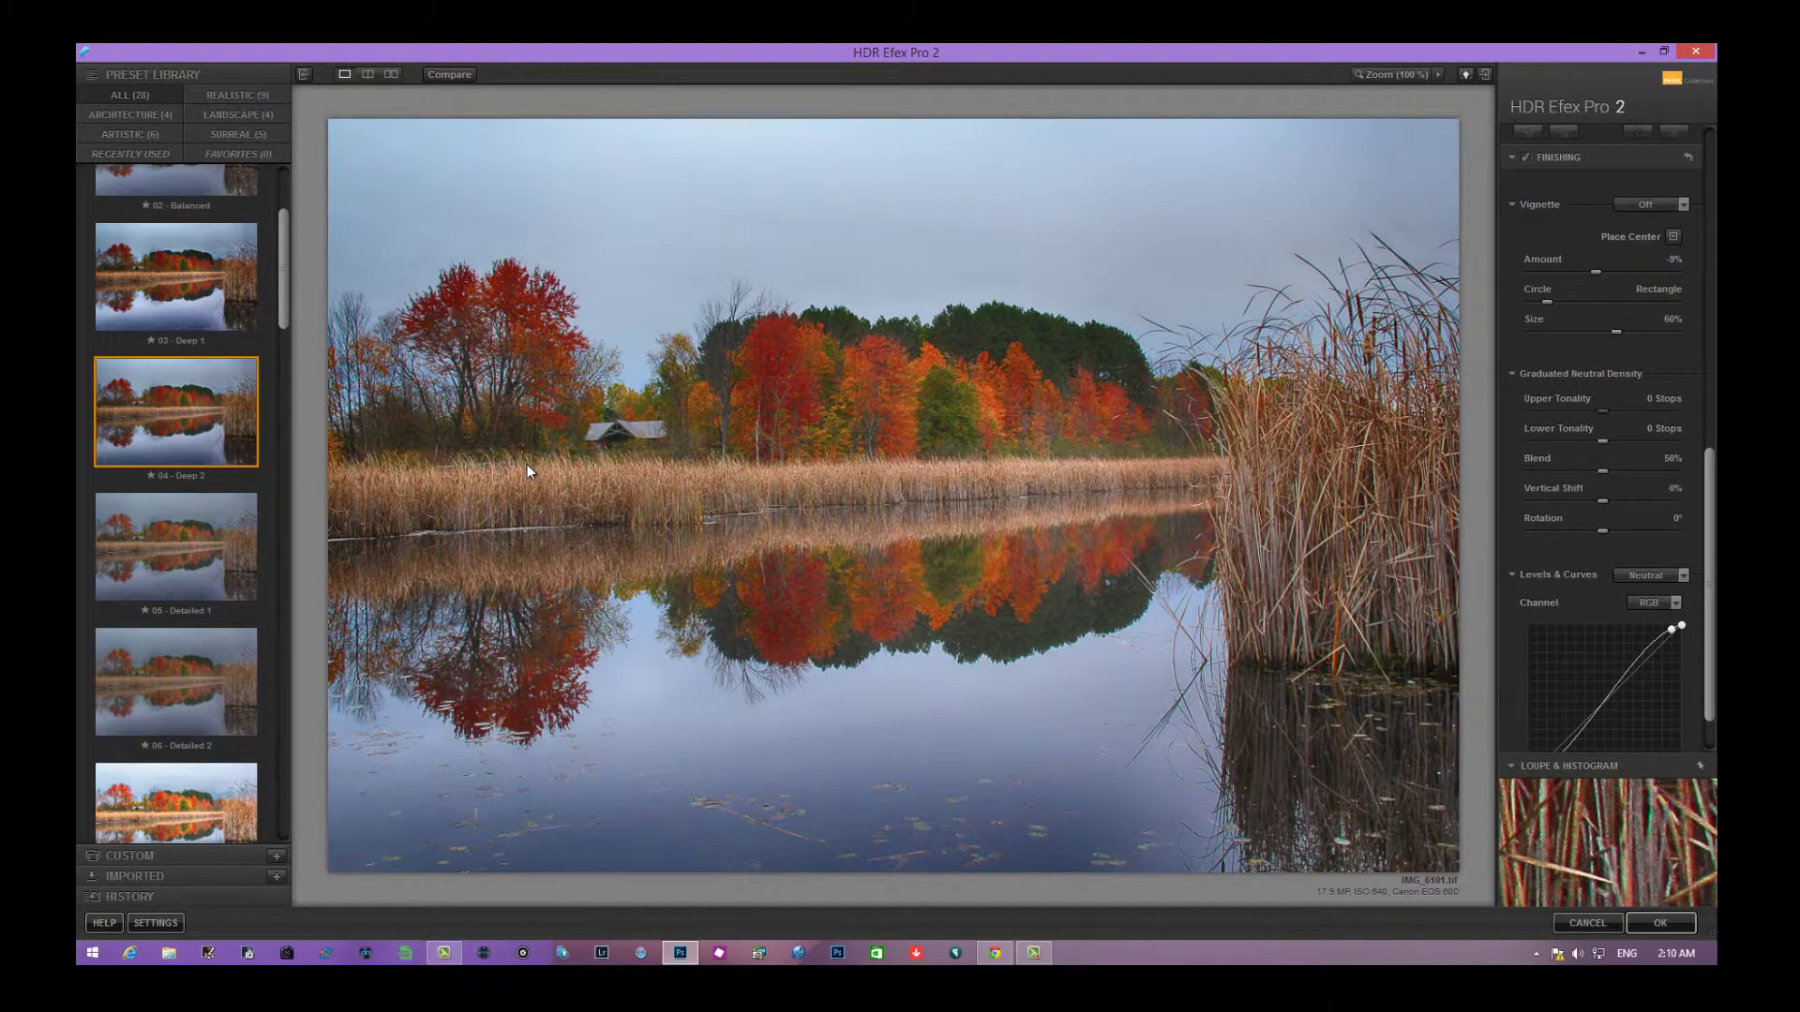
pyautogui.press('Right')
pyautogui.press('Right')
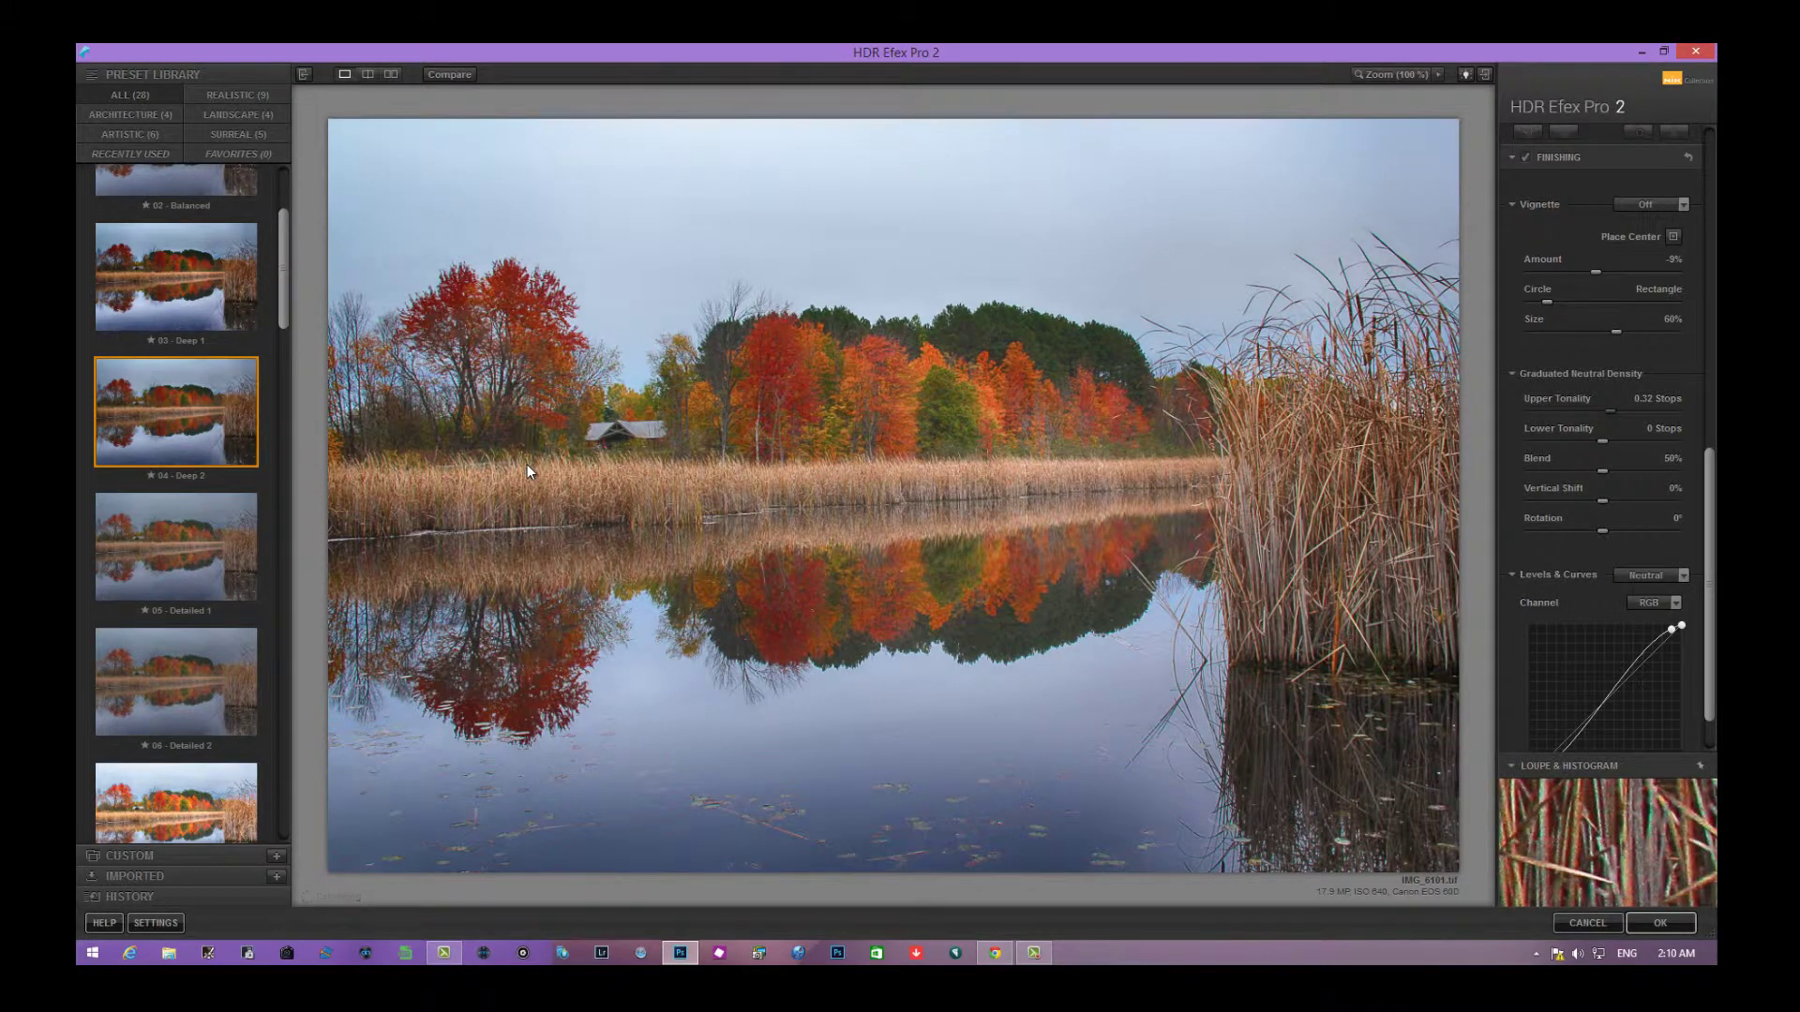
# Reset the Graduated Neutral Density's Upper Tonality to 0 stops
pyautogui.press('Left')
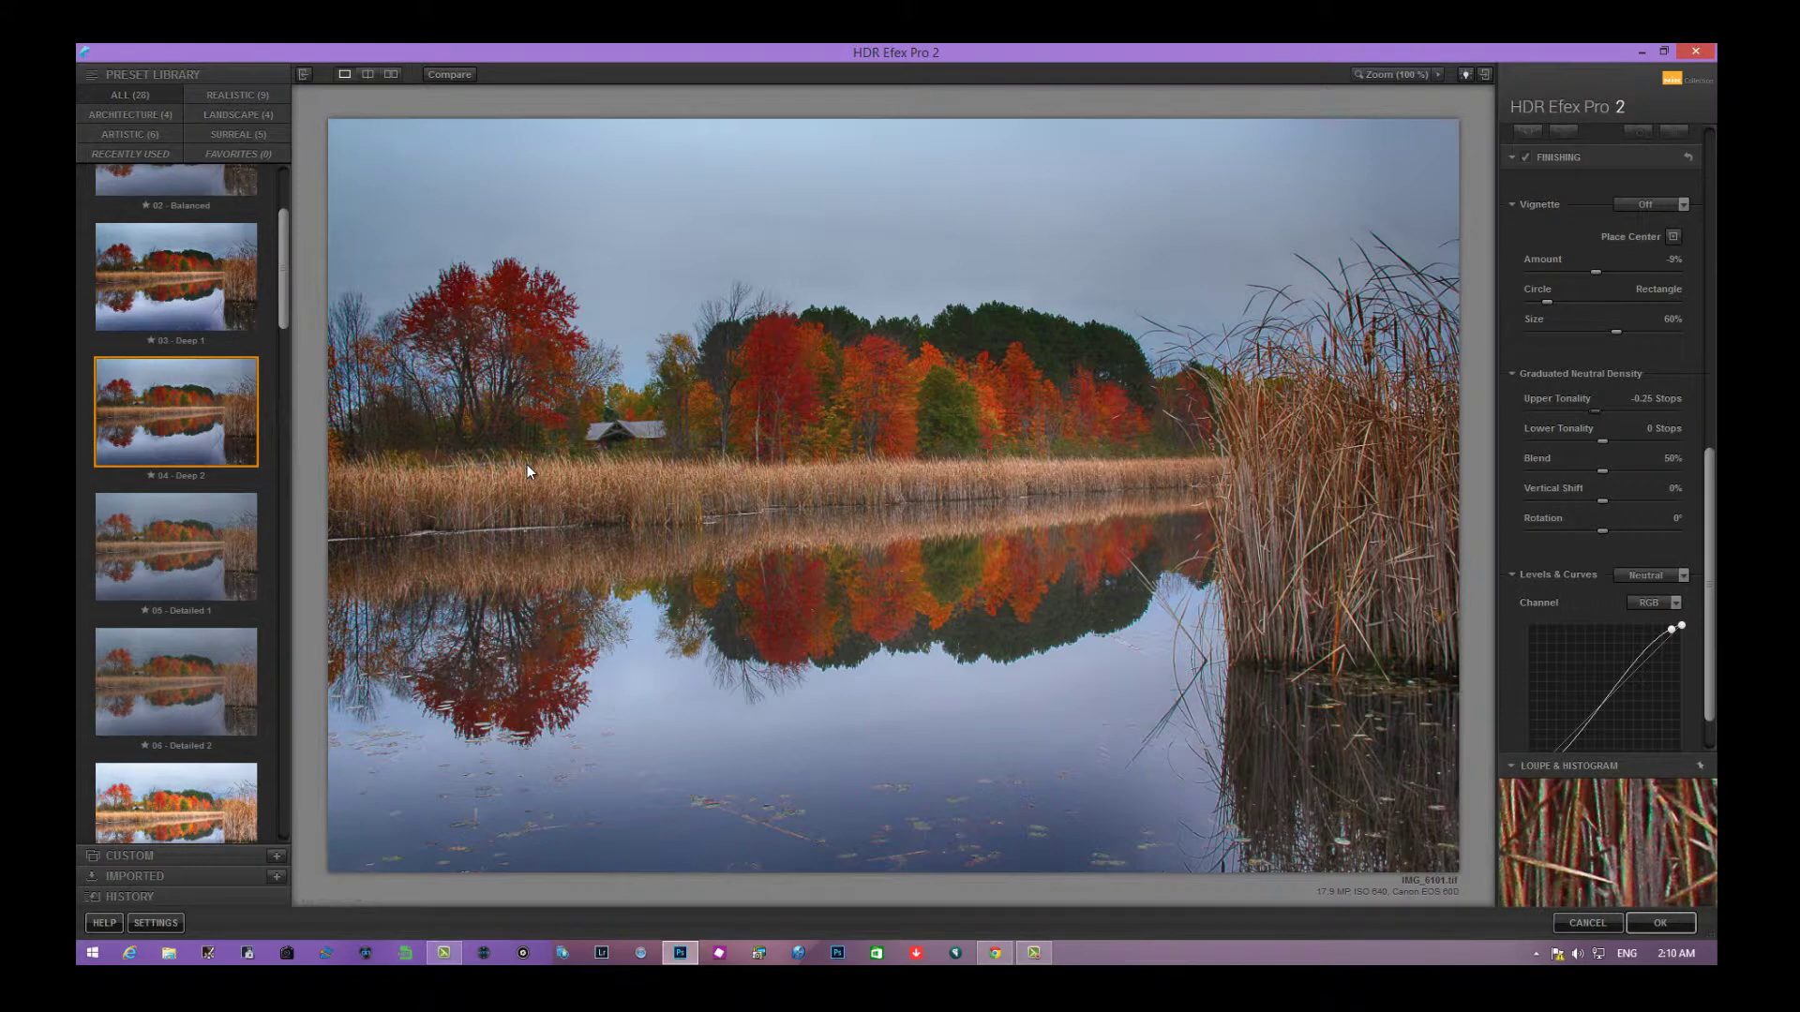
pyautogui.hotkey('ctrl', 'z')
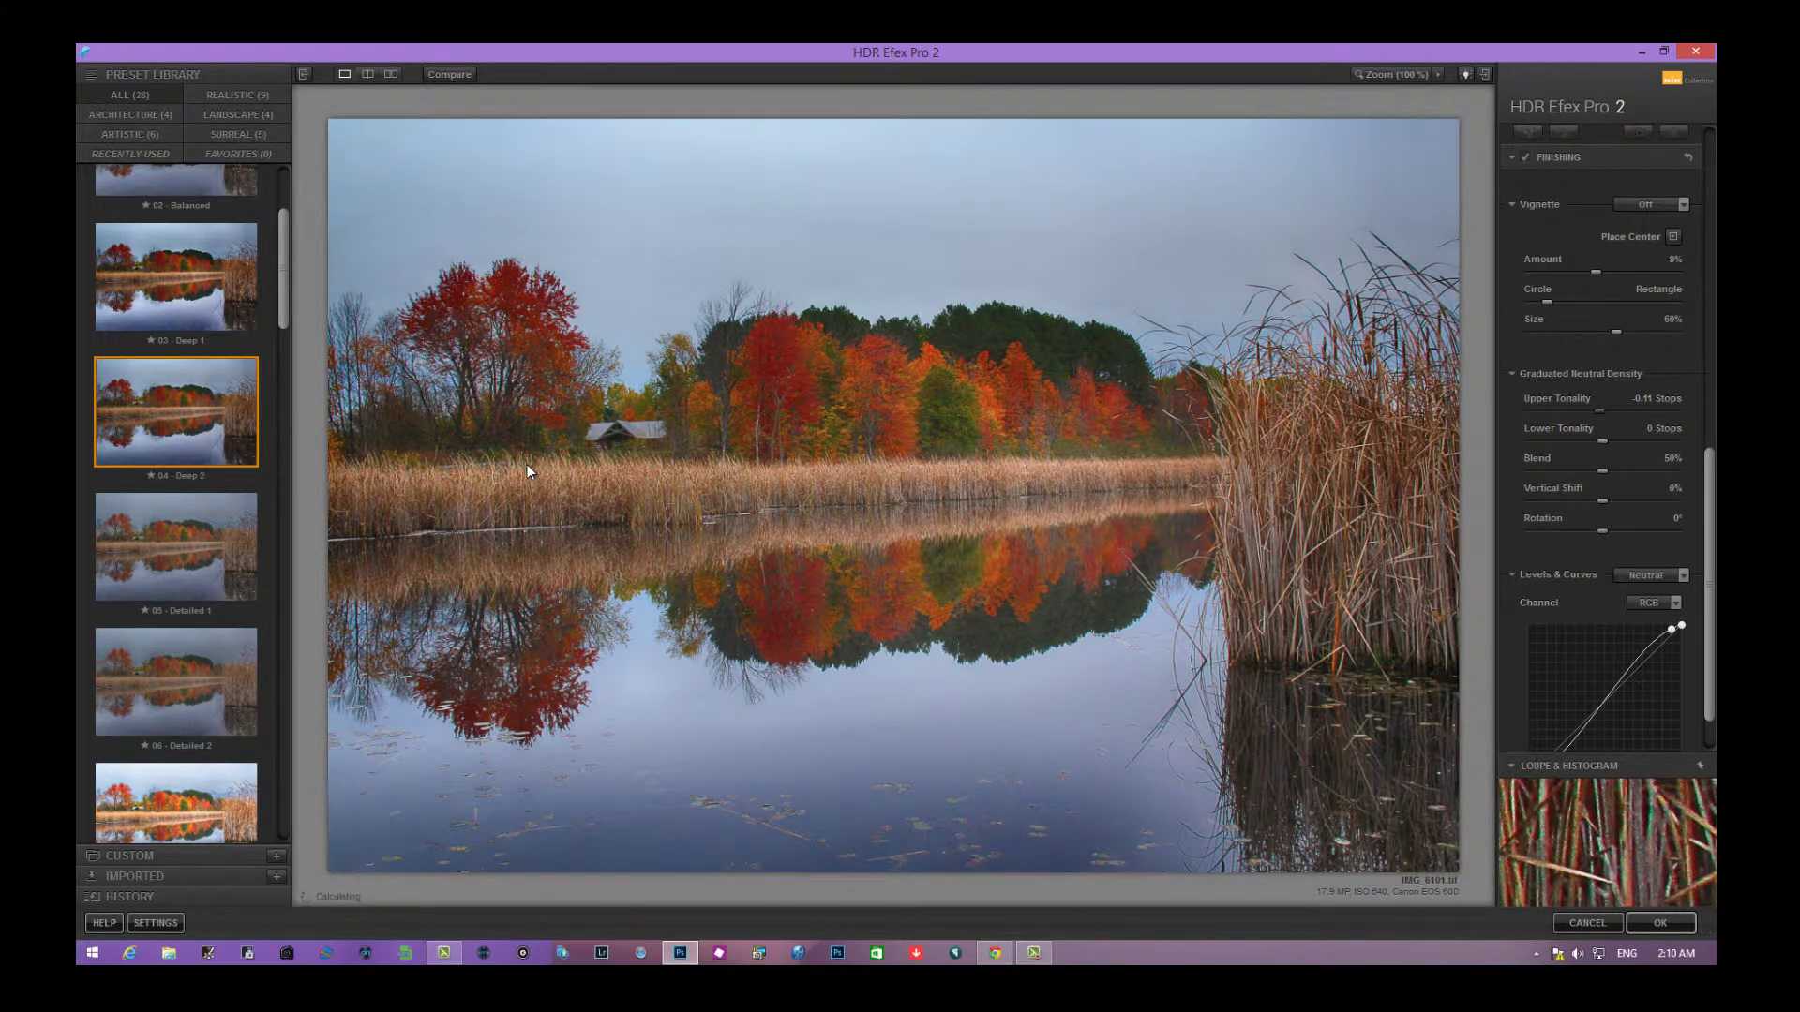
pyautogui.hotkey('ctrl', 'z')
pyautogui.hotkey('ctrl', 'z')
pyautogui.hotkey('ctrl', 'z')
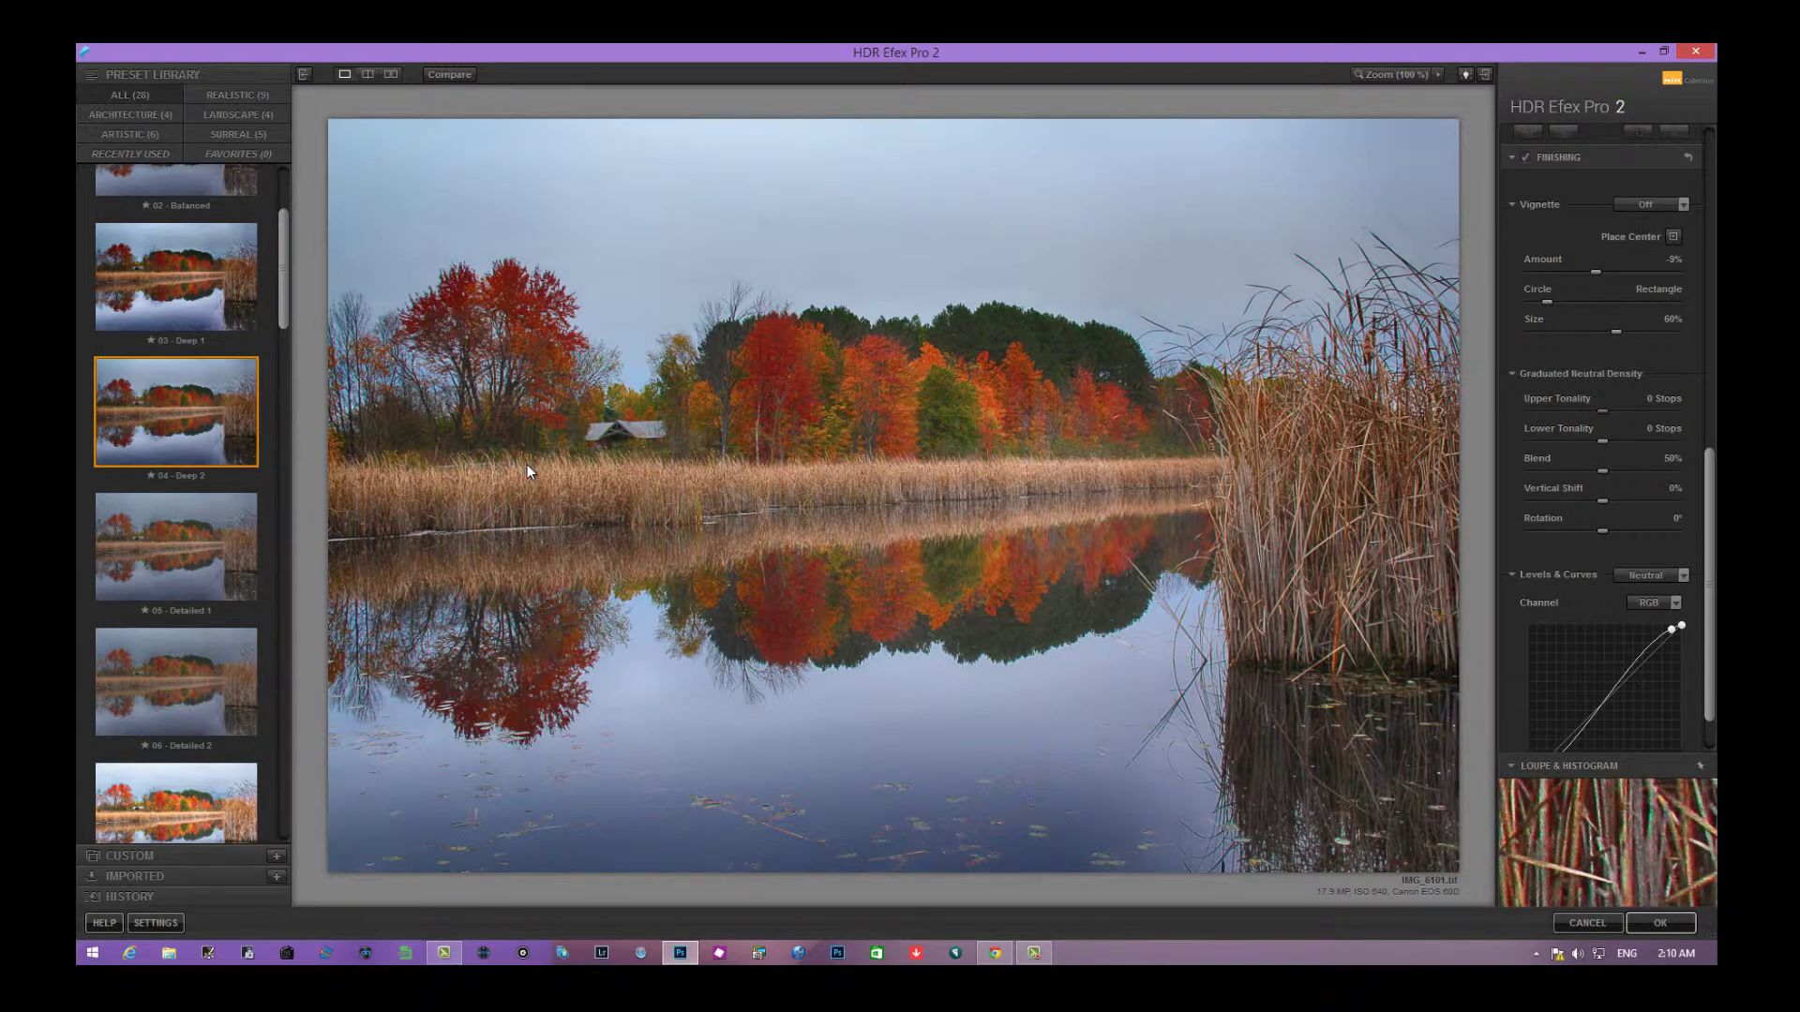
# Set the Graduated Neutral Density's Lower Tonality to 0.18 stops and Blend to 56%, and apply the HDR filter to the layer
pyautogui.hotkey('ctrl', 'z')
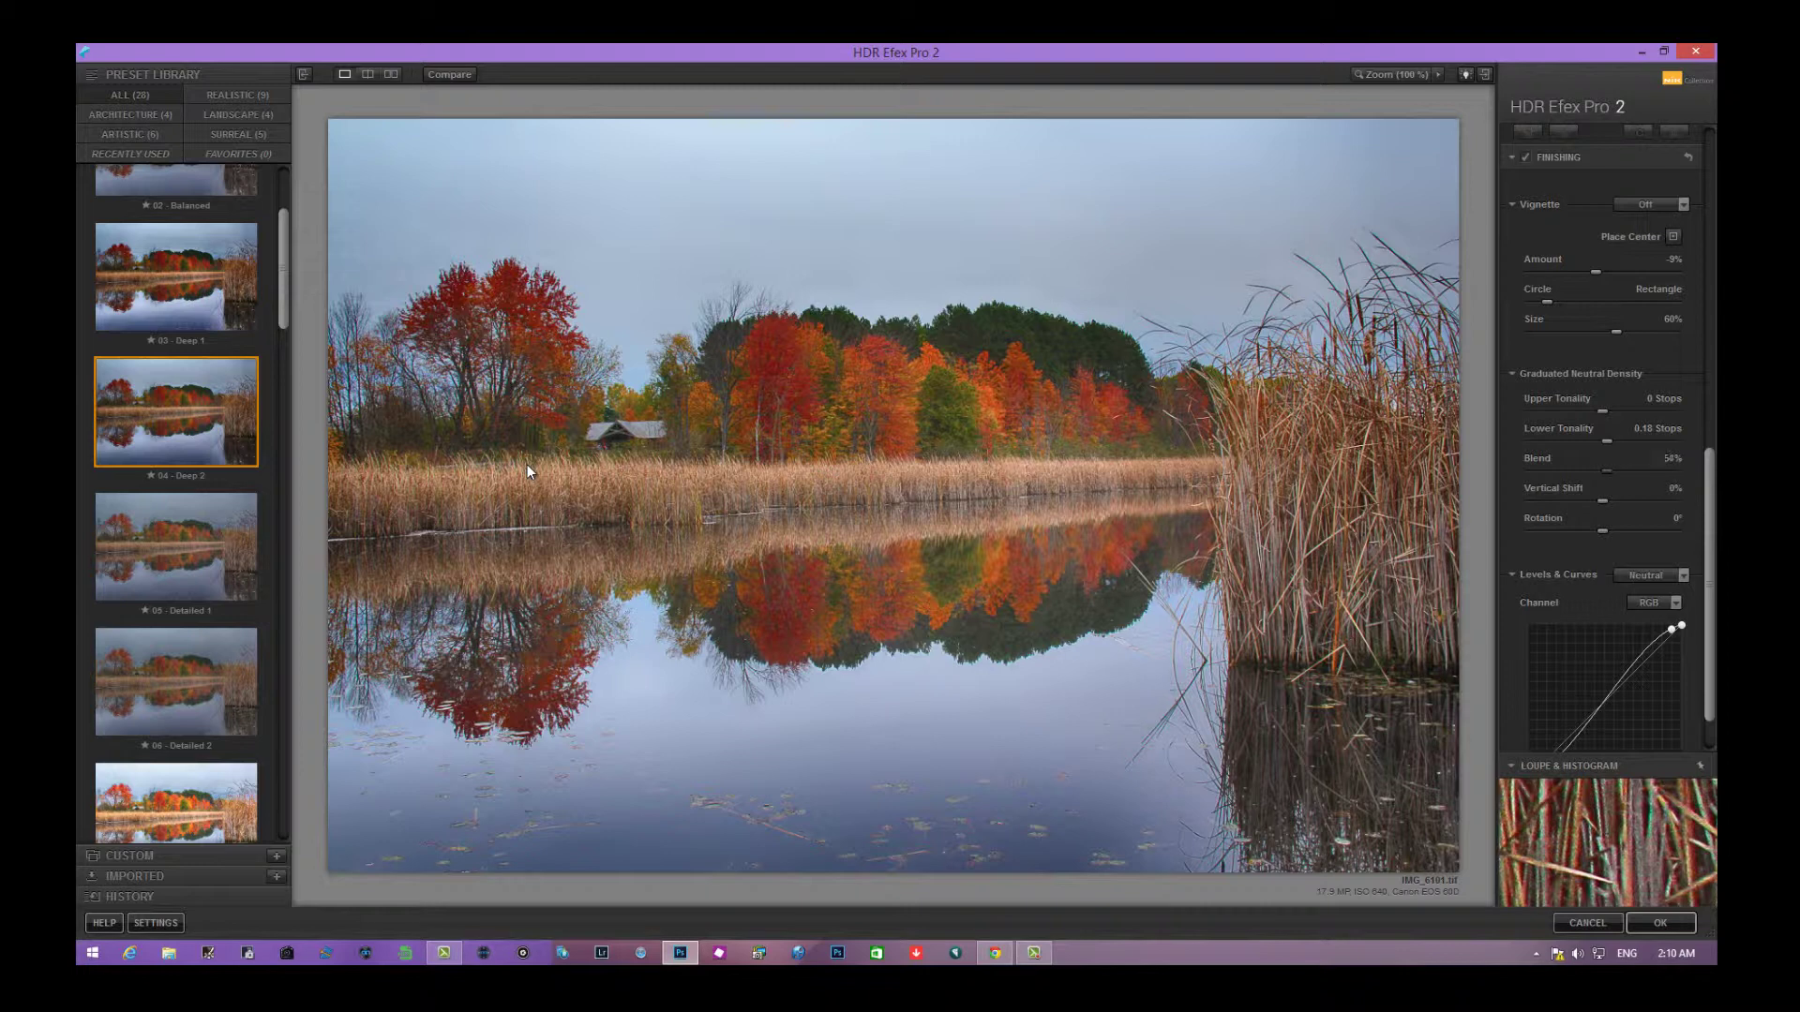
pyautogui.press('Up')
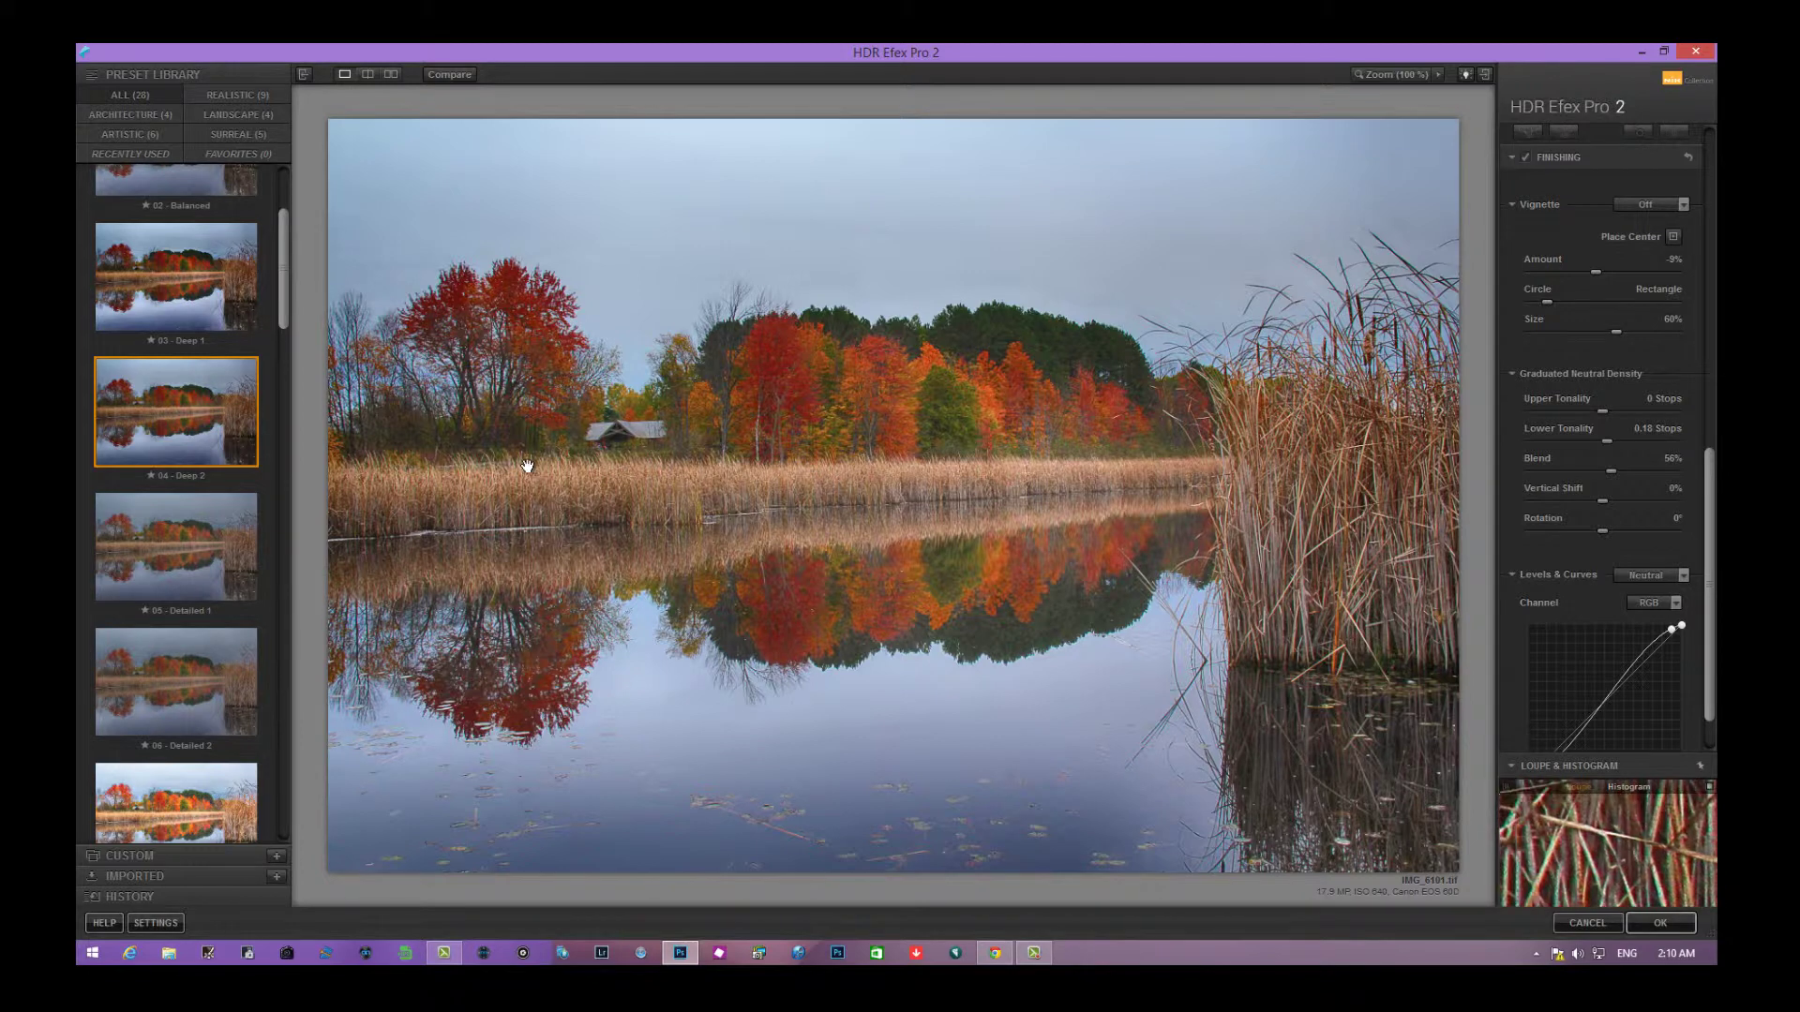
pyautogui.press('Return')
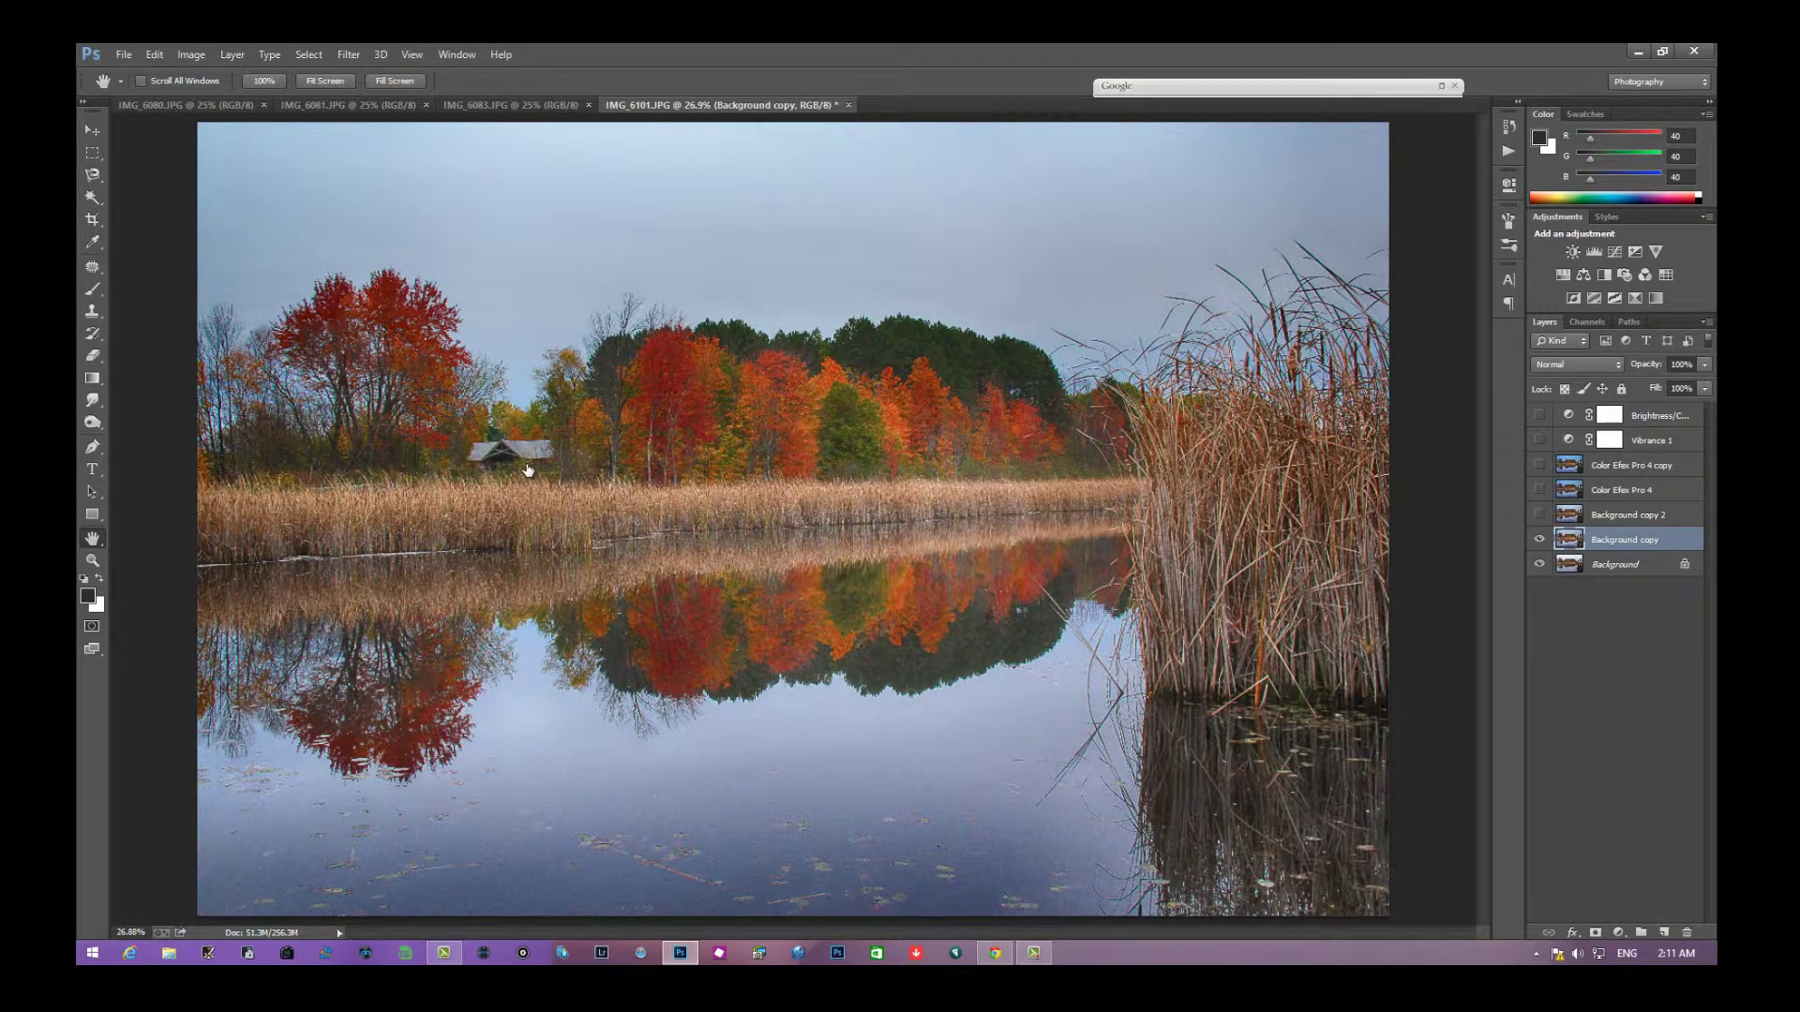
# Duplicate the Background copy layer within the same document and name the duplicate "sky"
pyautogui.hotkey('ctrl', ',')
pyautogui.hotkey('ctrl', ',')
pyautogui.hotkey('shift', 'F10')
pyautogui.press('Down')
pyautogui.press('Down')
pyautogui.press('Down')
pyautogui.press('Down')
pyautogui.press('Down')
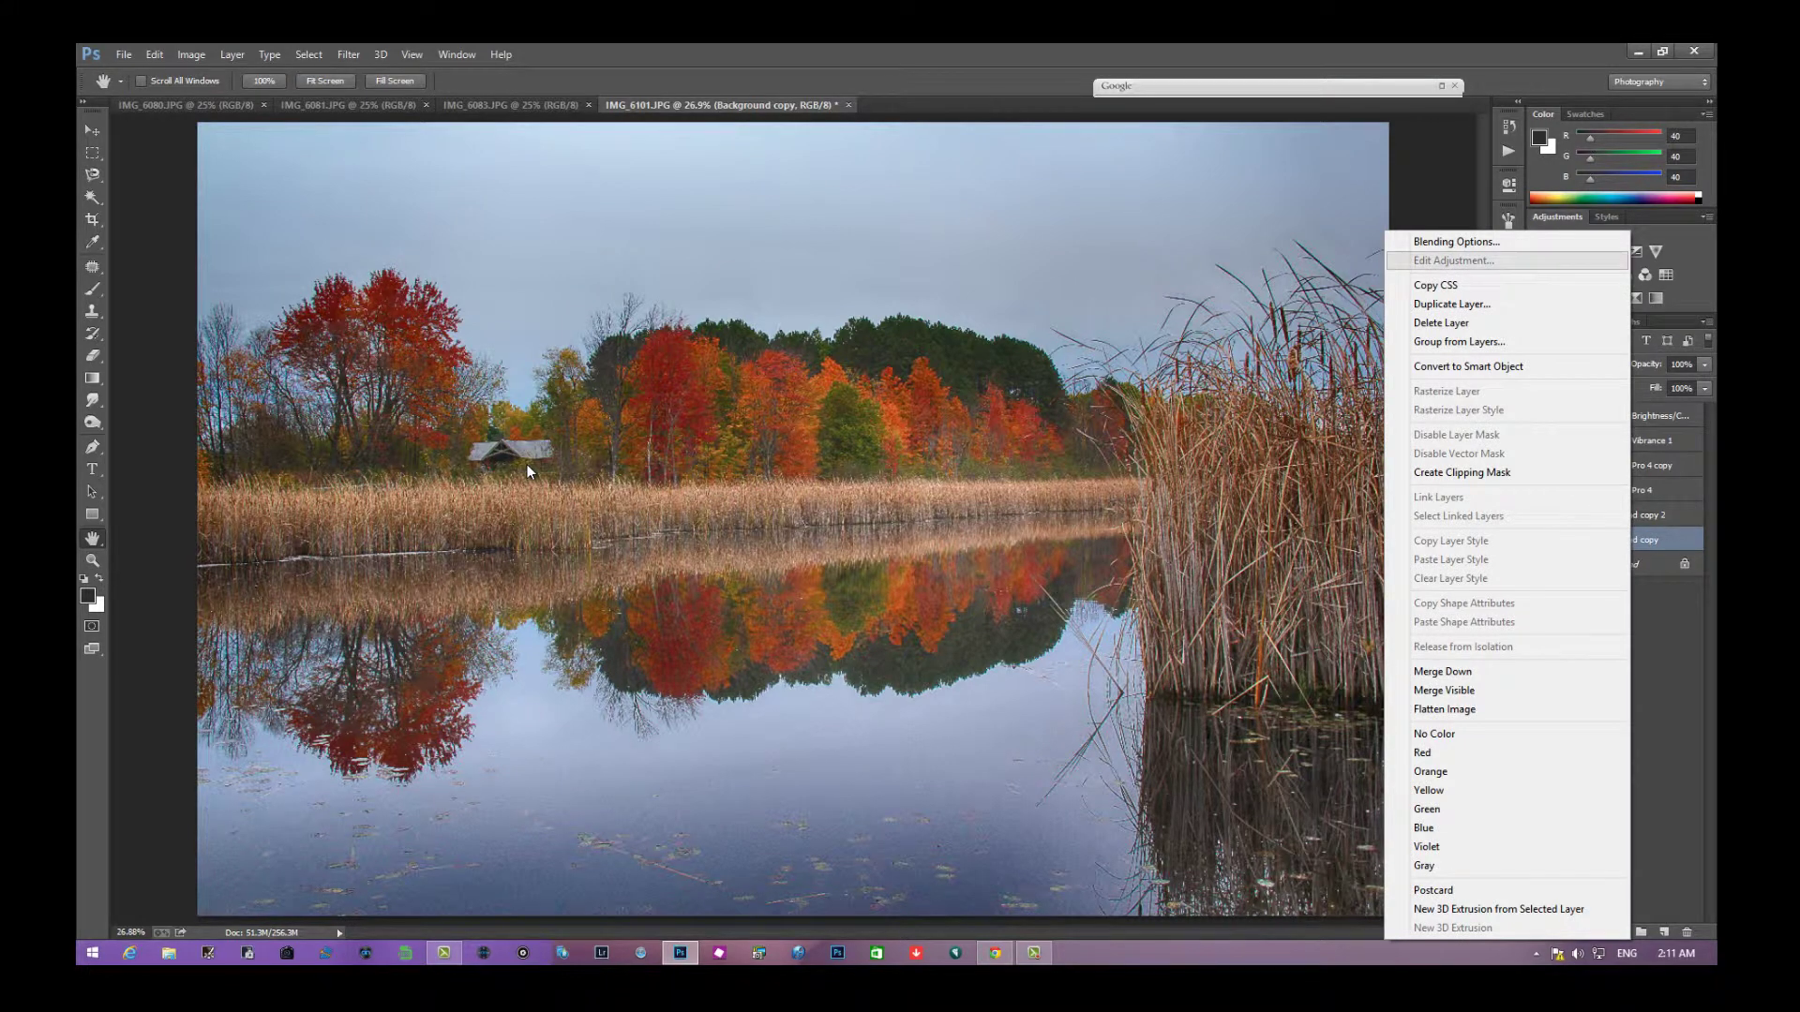
pyautogui.press('Up')
pyautogui.press('Return')
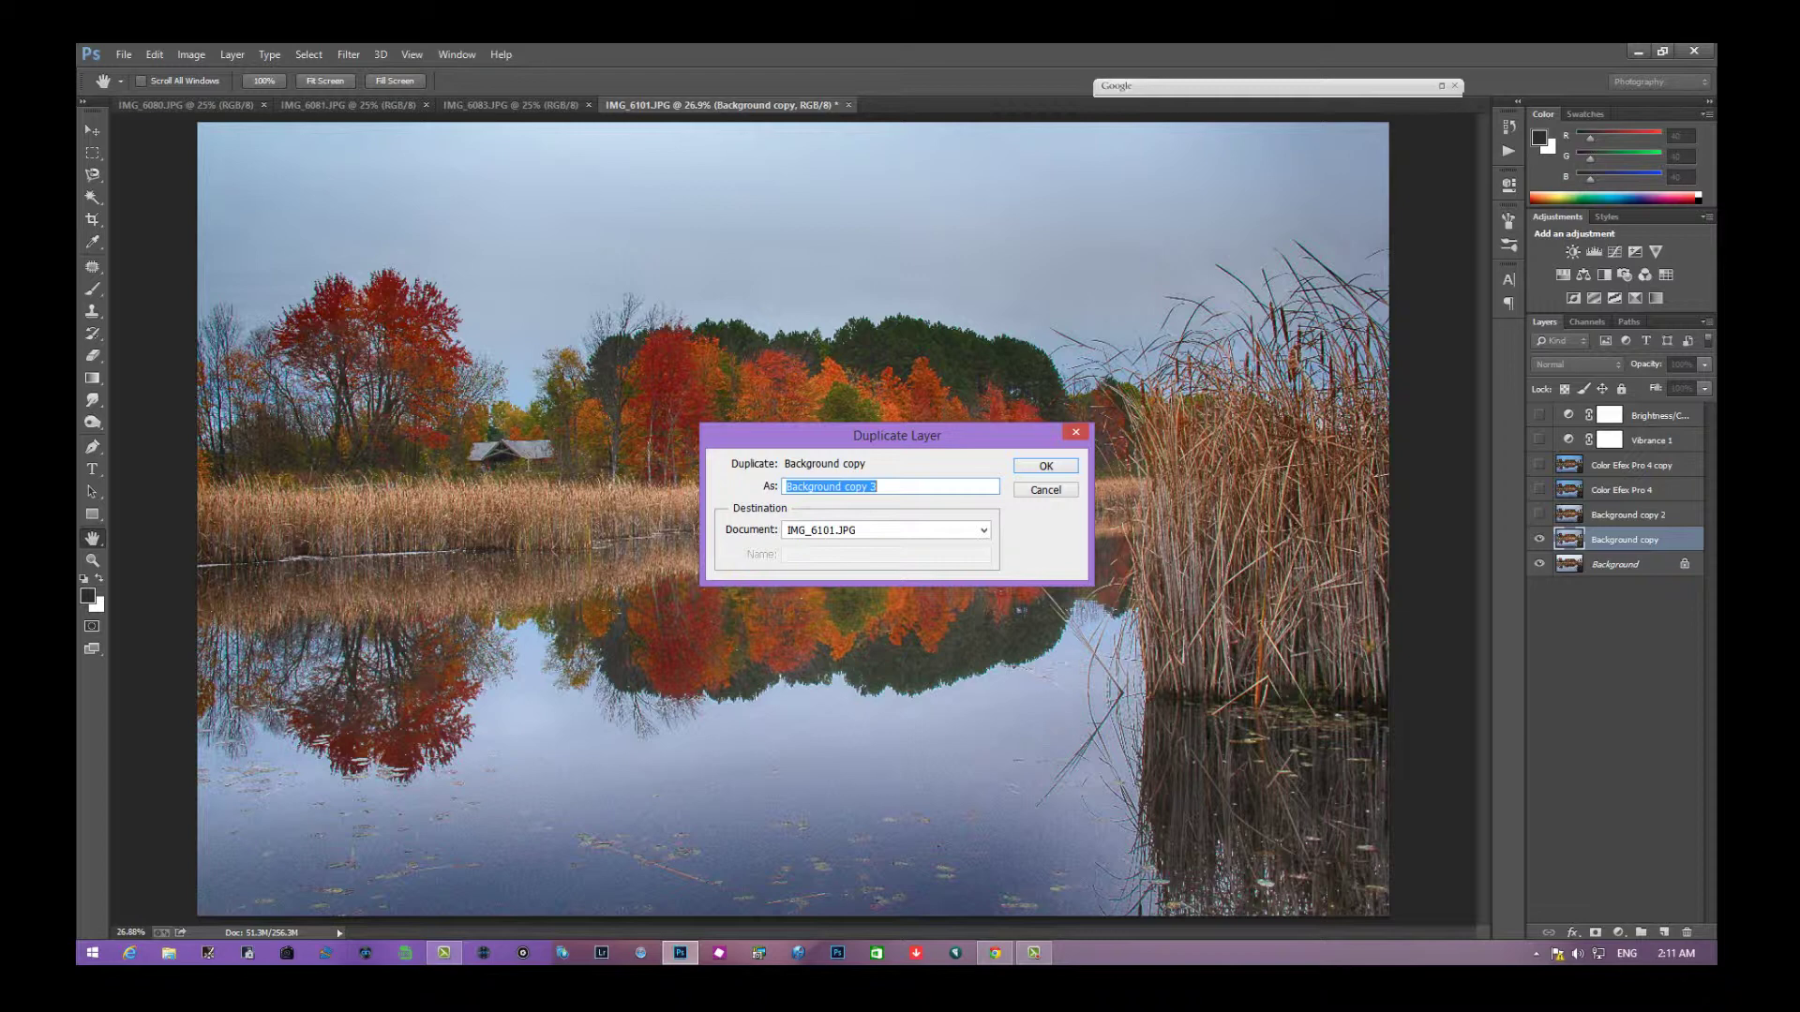
pyautogui.write('sky')
pyautogui.press('Return')
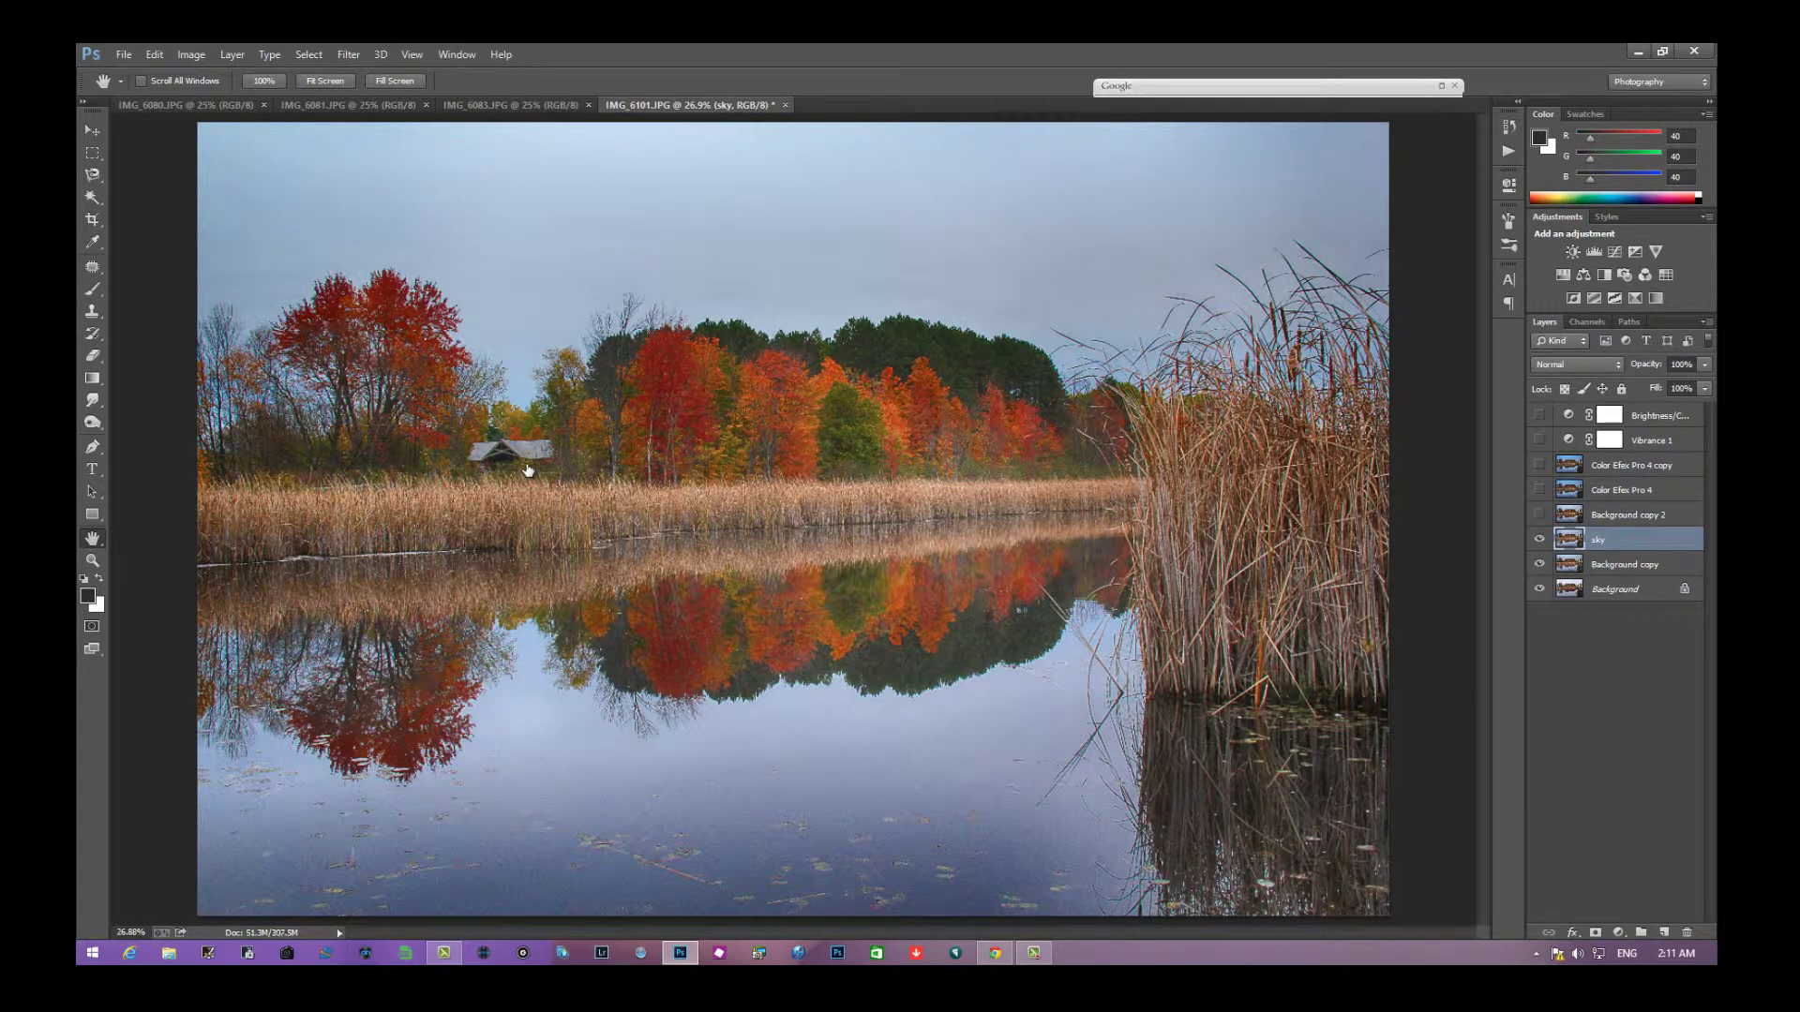
# Launch the Nik Collection's Color Efex Pro 4 on the sky layer and show the Graduated Filters presets
pyautogui.click(348, 53)
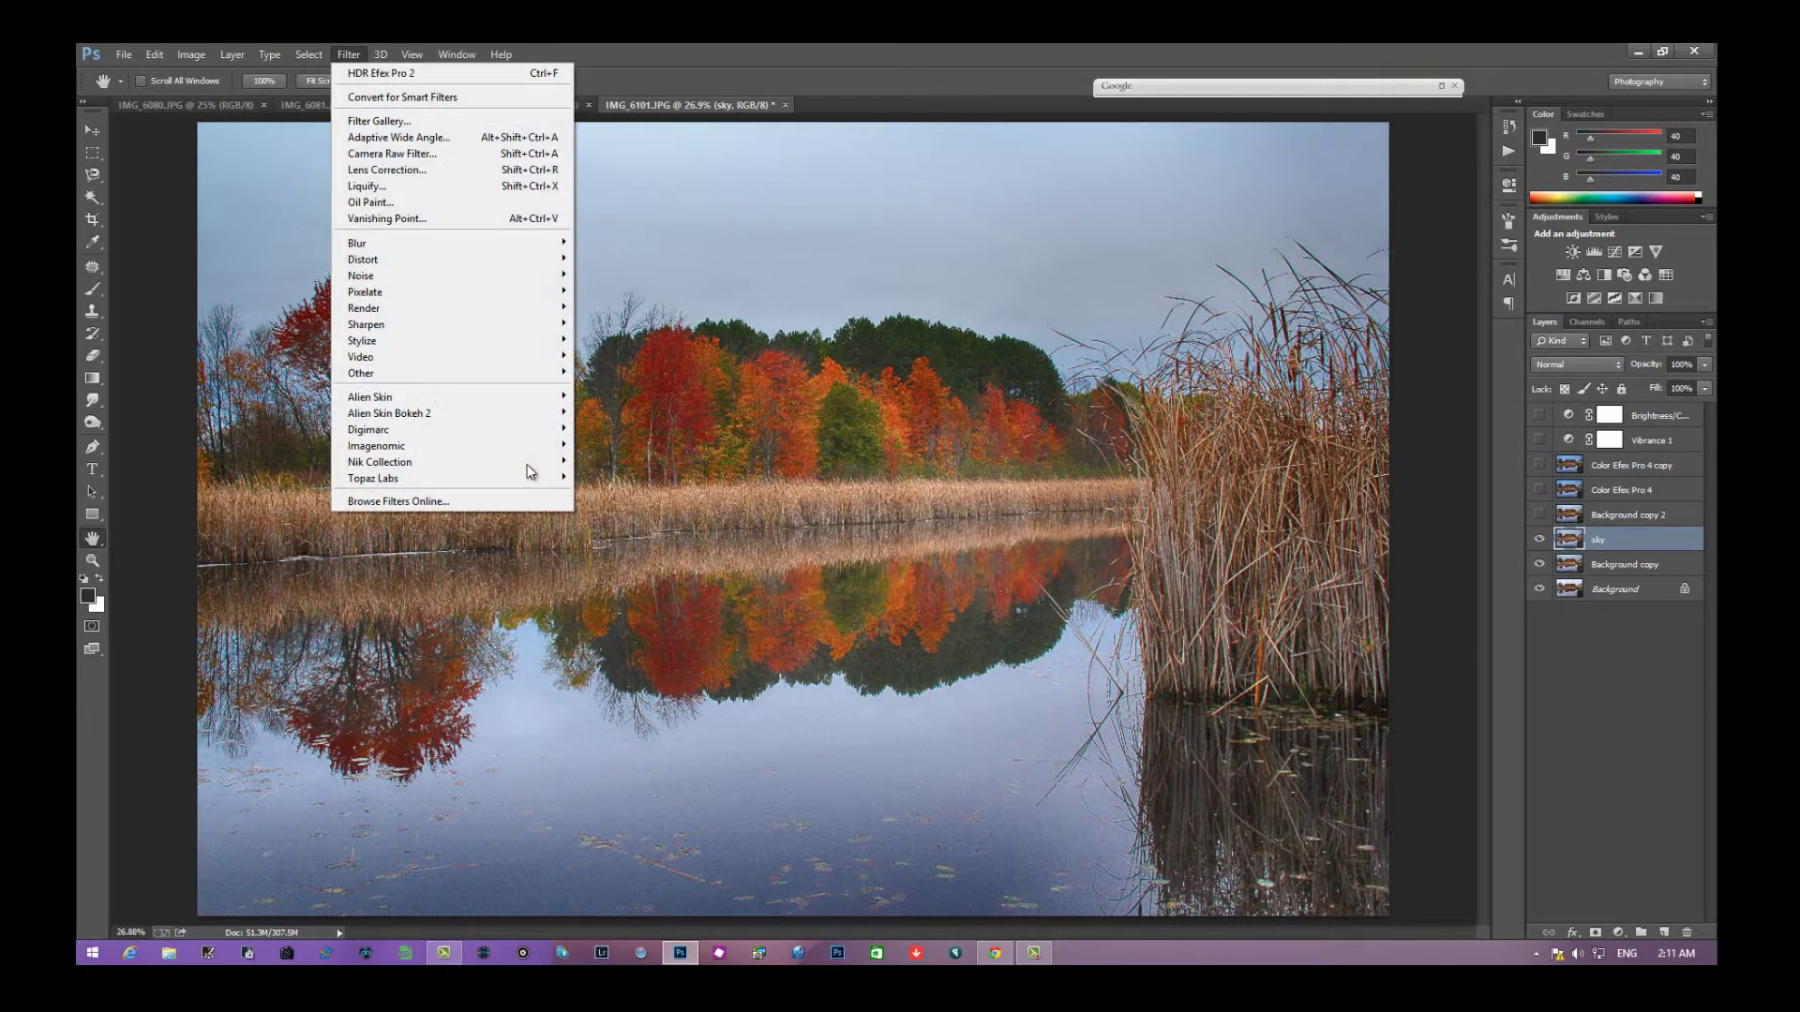
pyautogui.moveTo(530, 466)
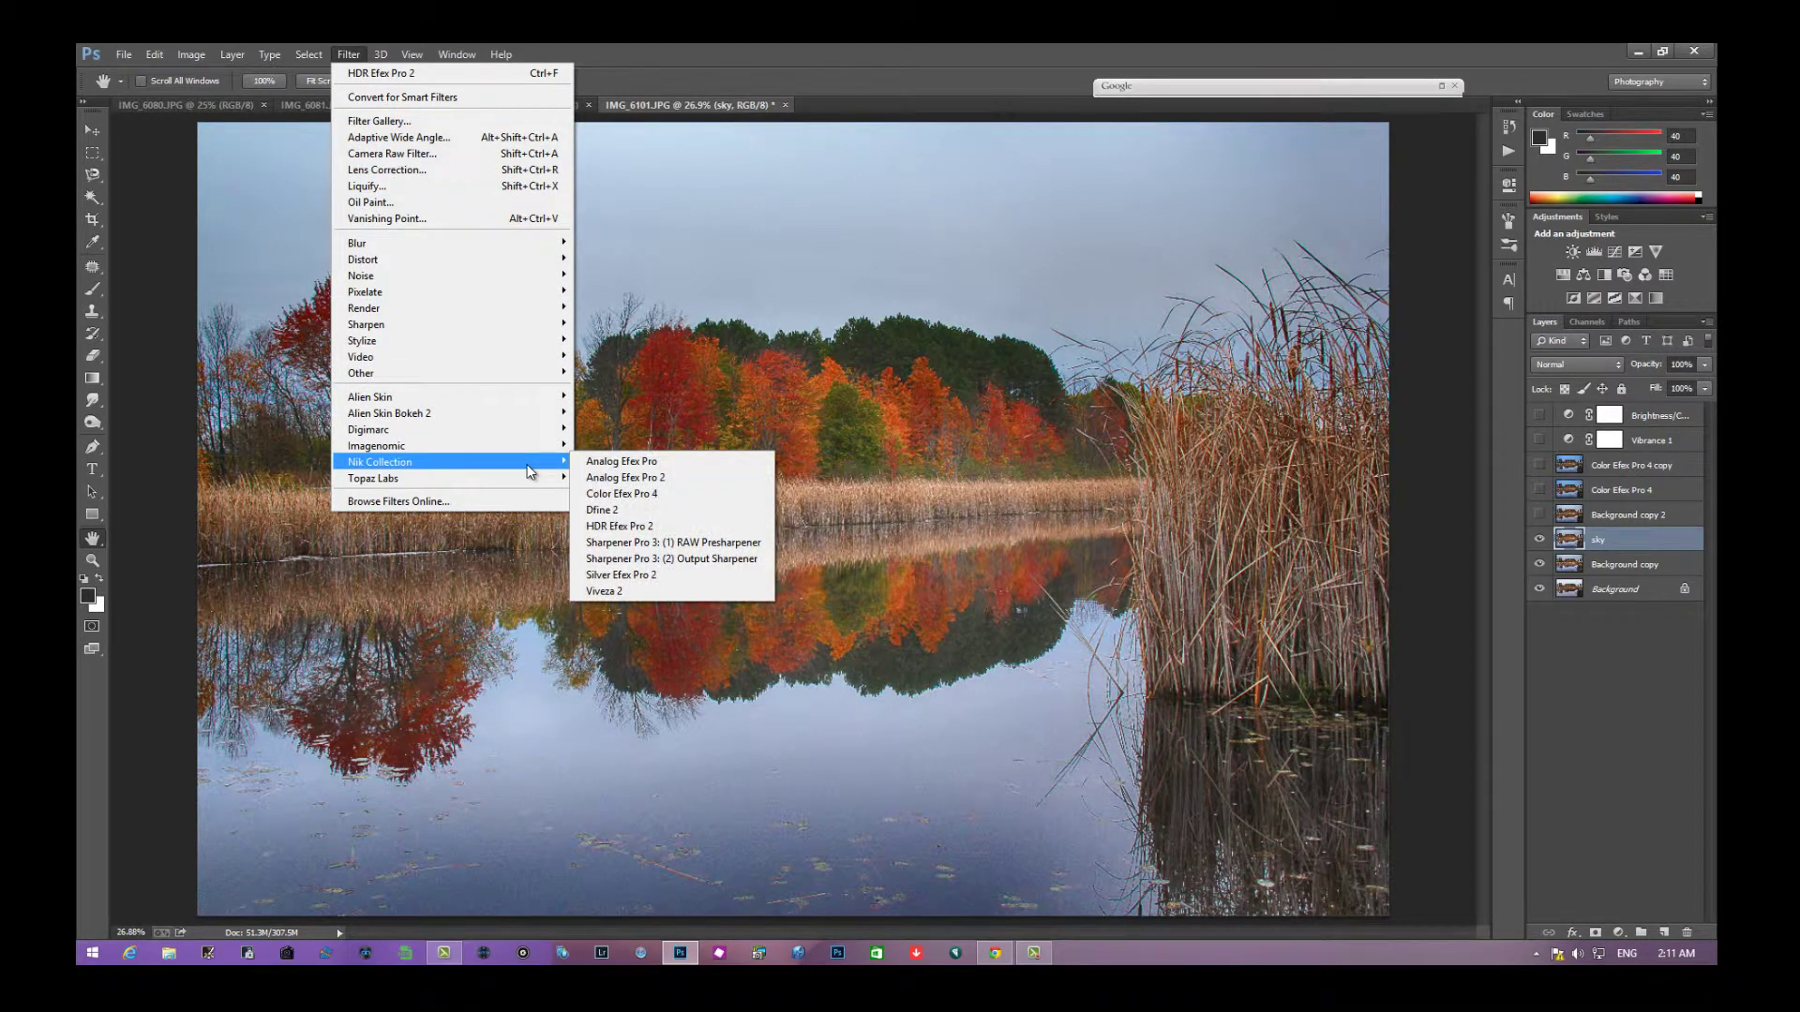
pyautogui.press('Left')
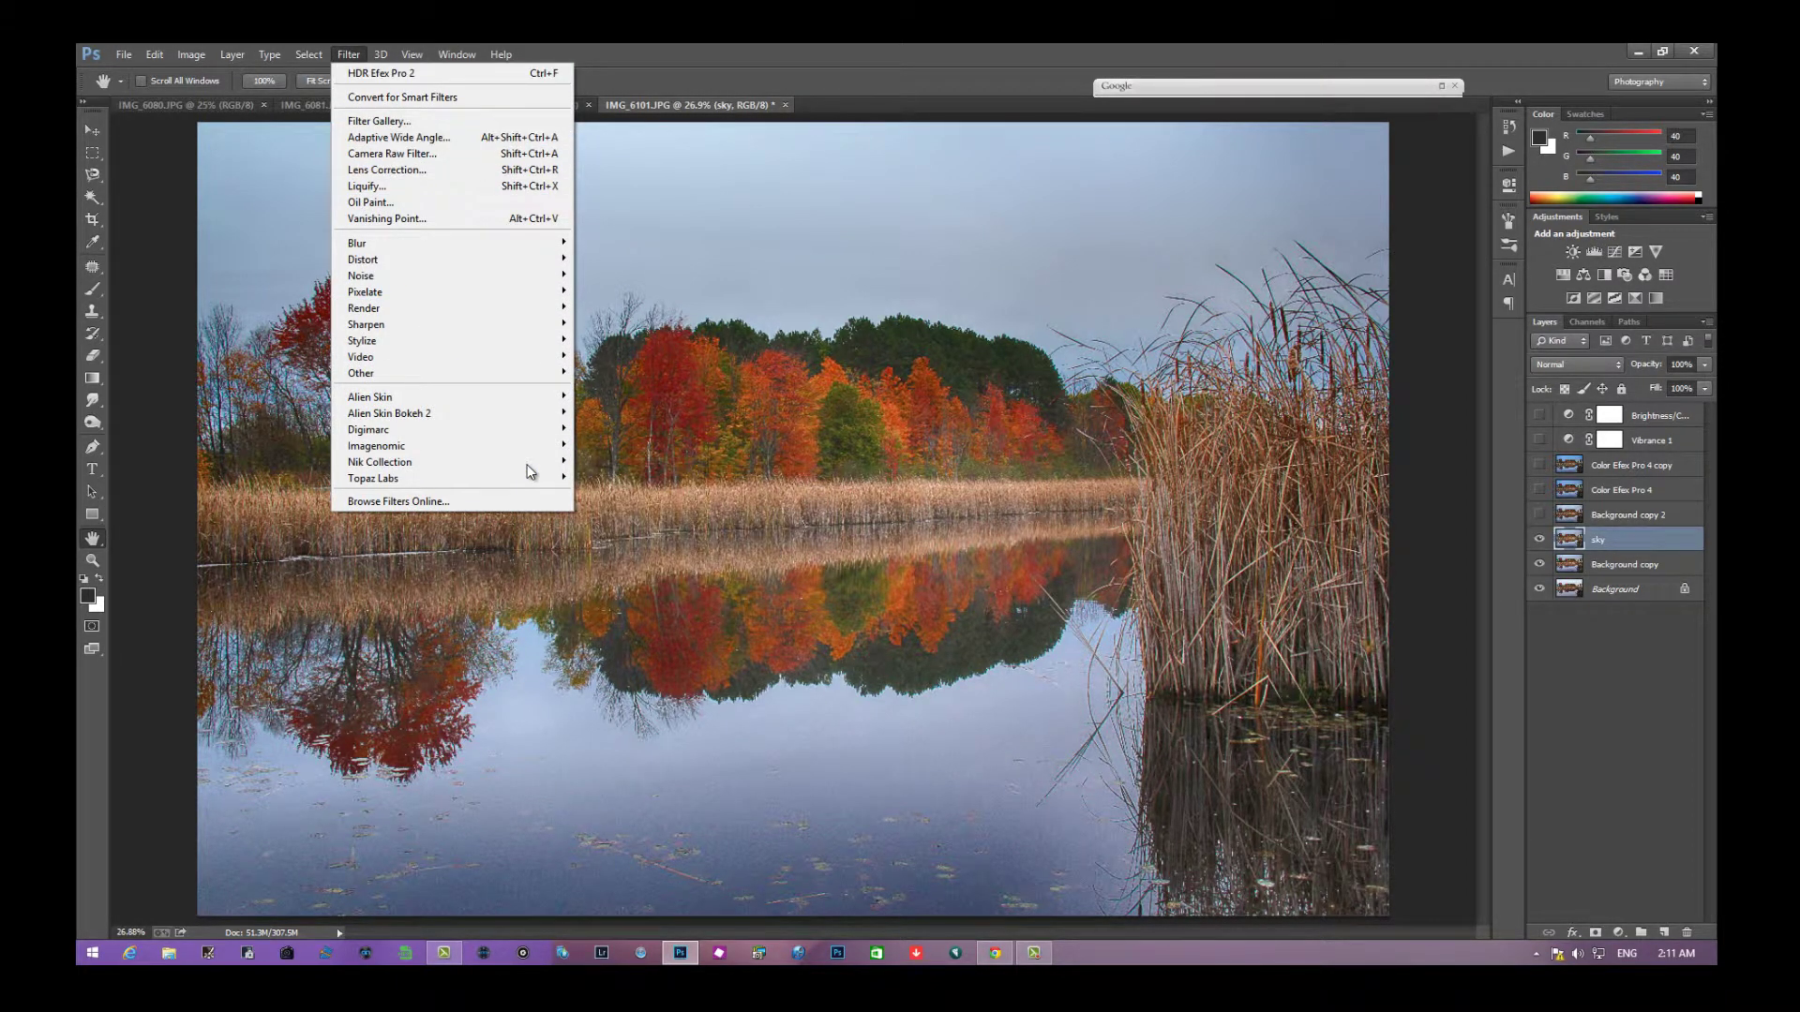
pyautogui.press('Up')
pyautogui.press('Down')
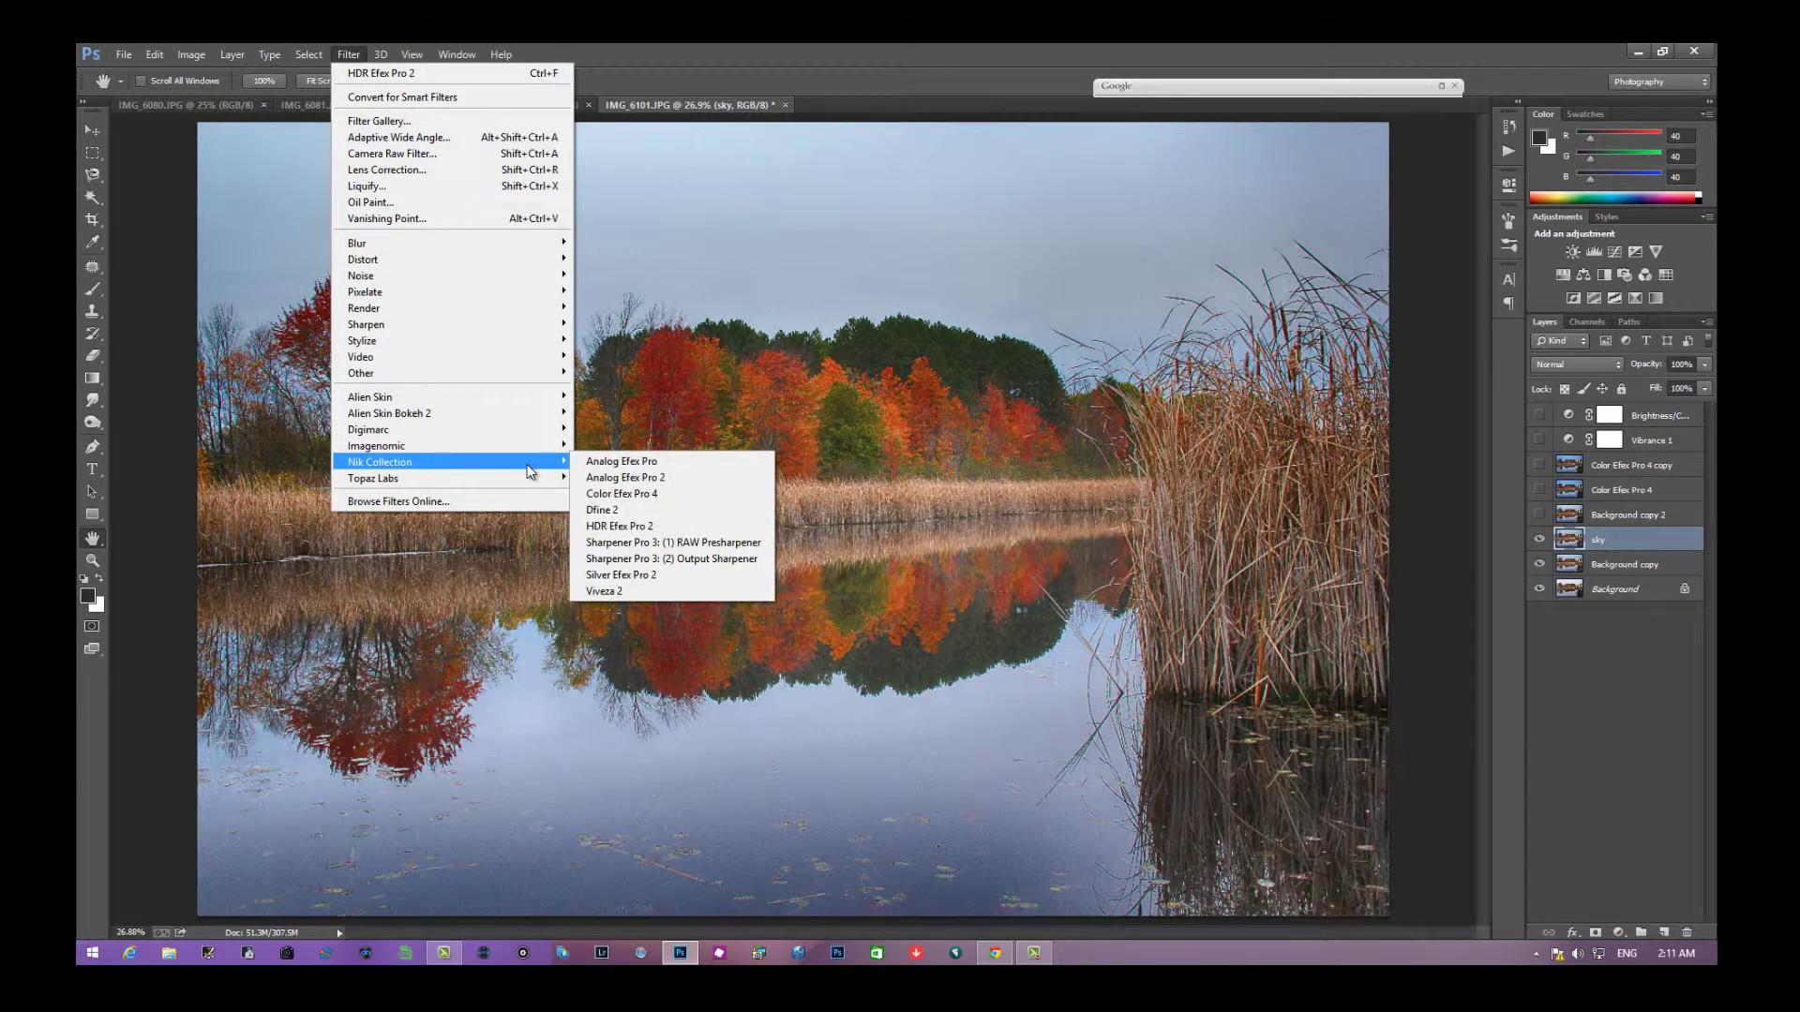
pyautogui.press('Right')
pyautogui.press('Down')
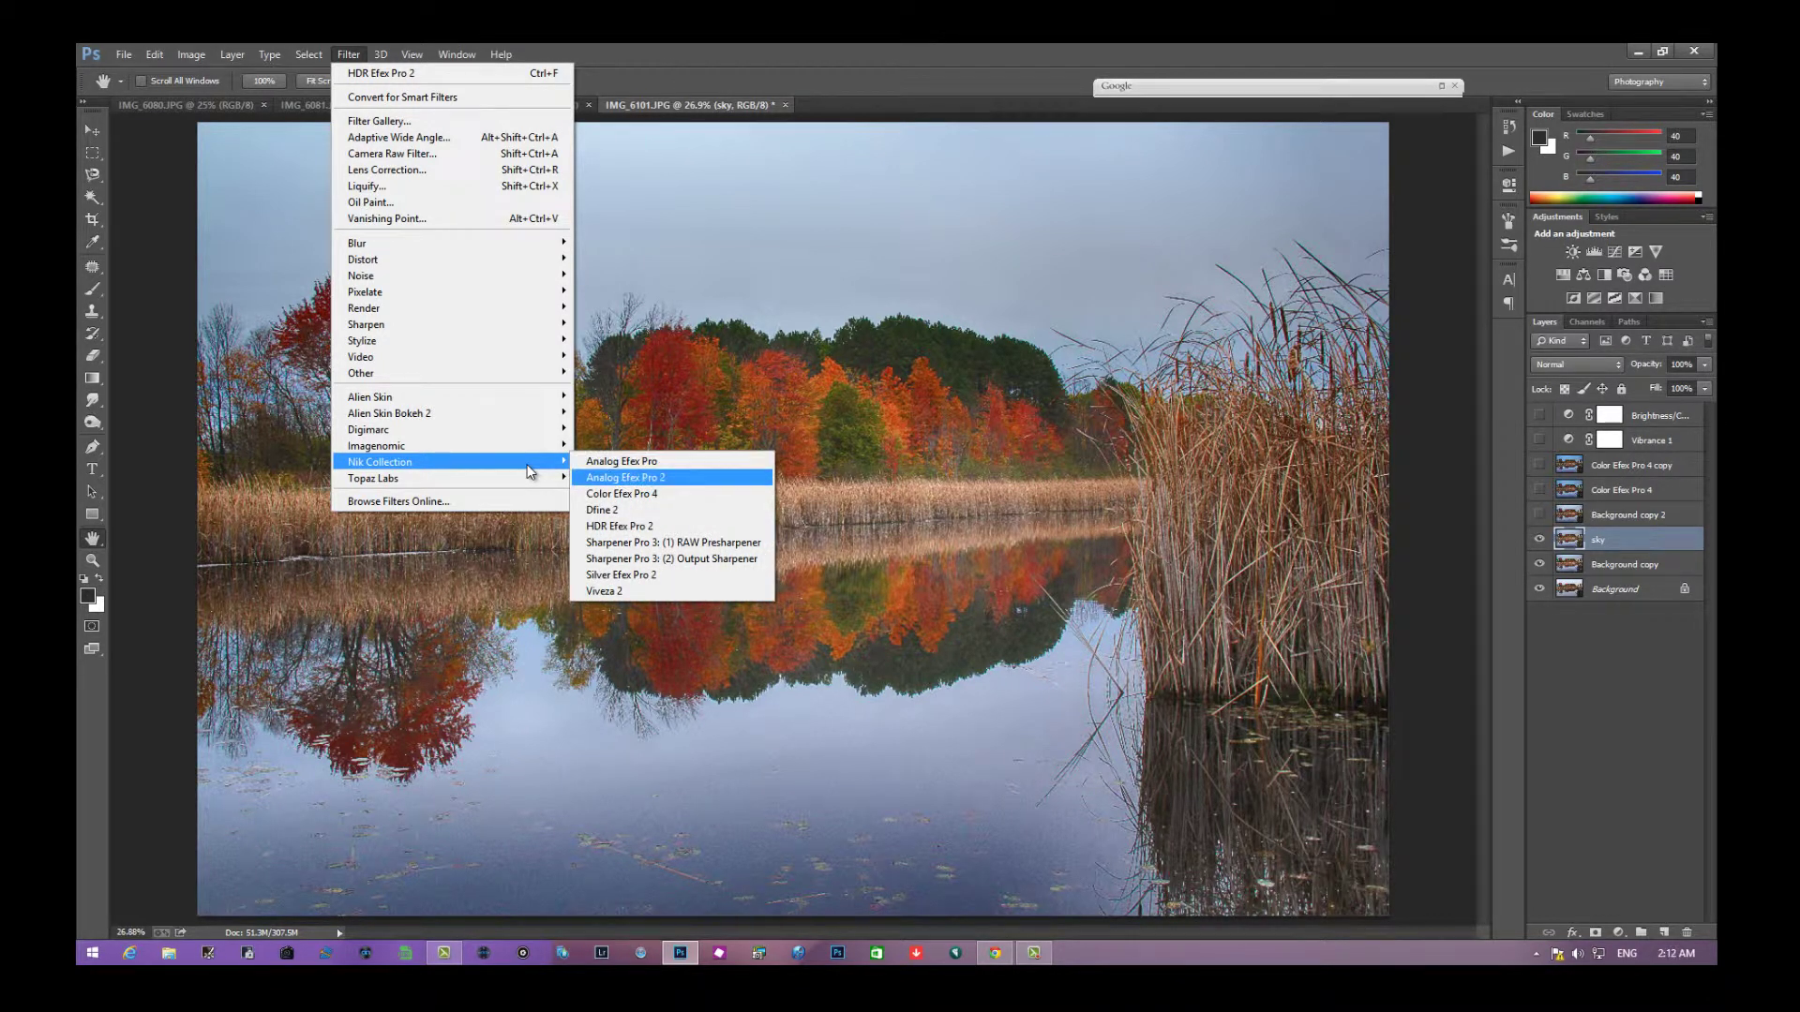
pyautogui.press('Down')
pyautogui.press('Return')
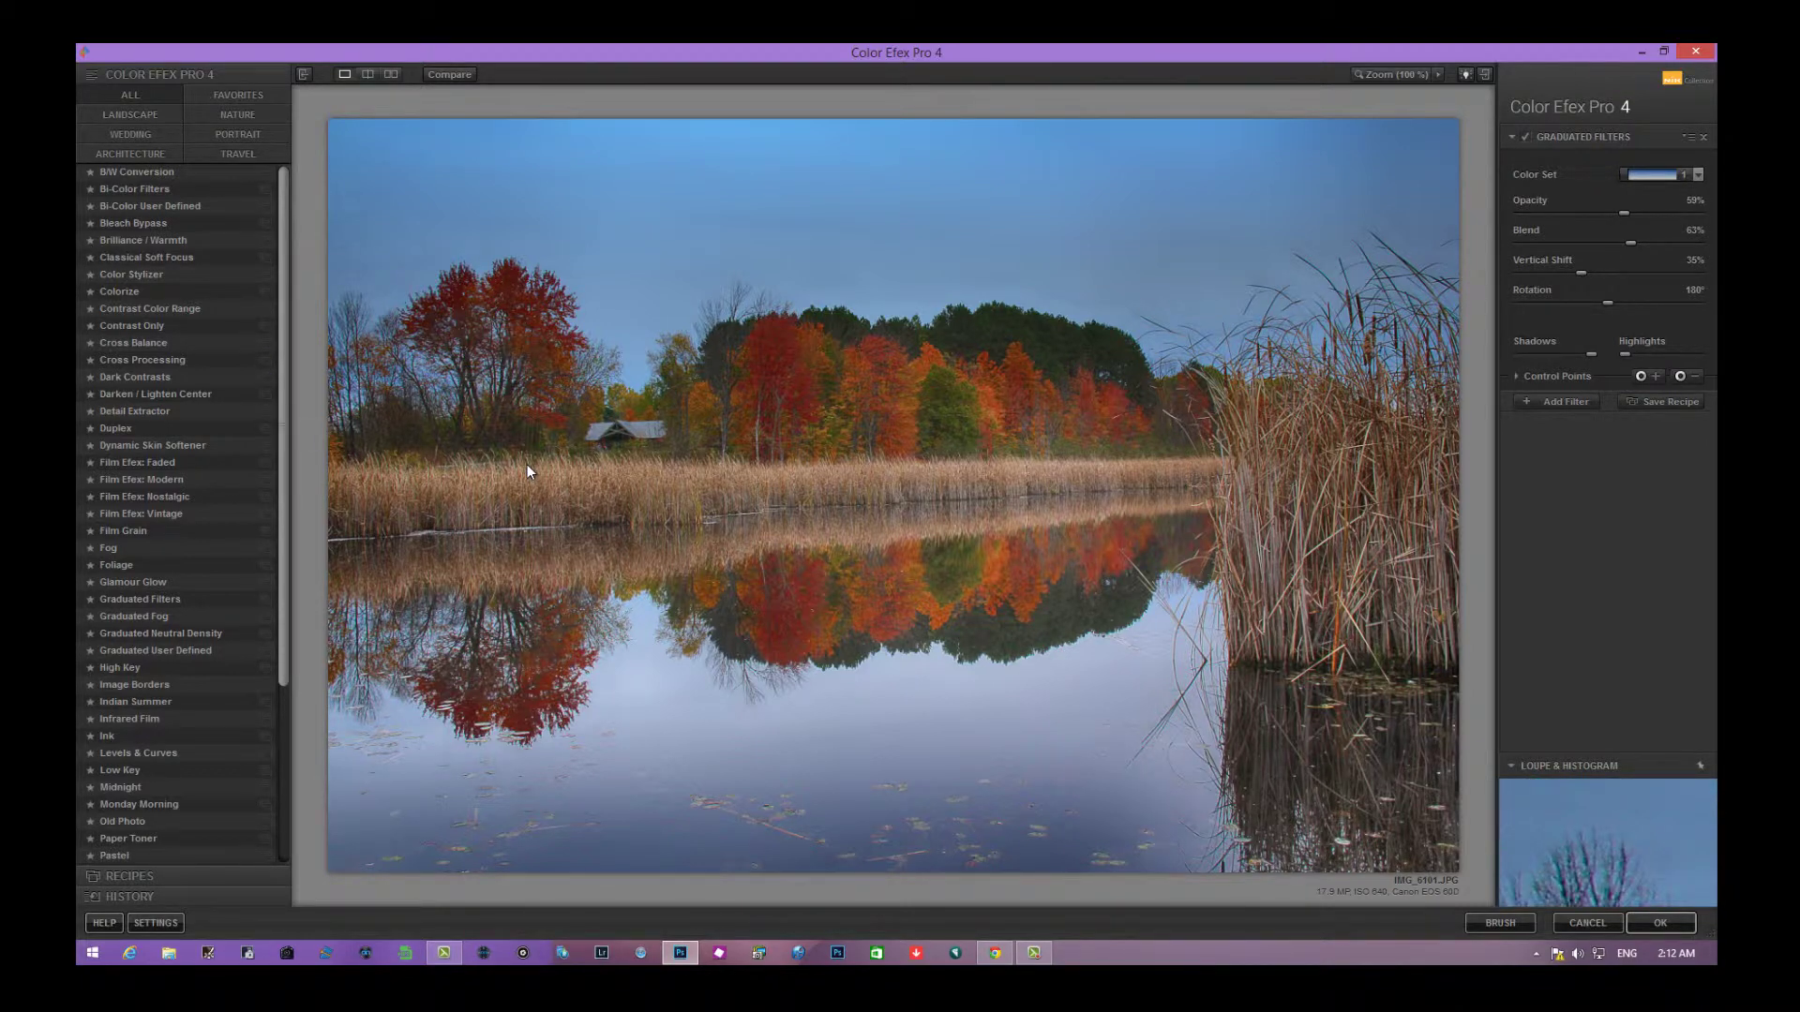
pyautogui.scroll(-3, 527, 471)
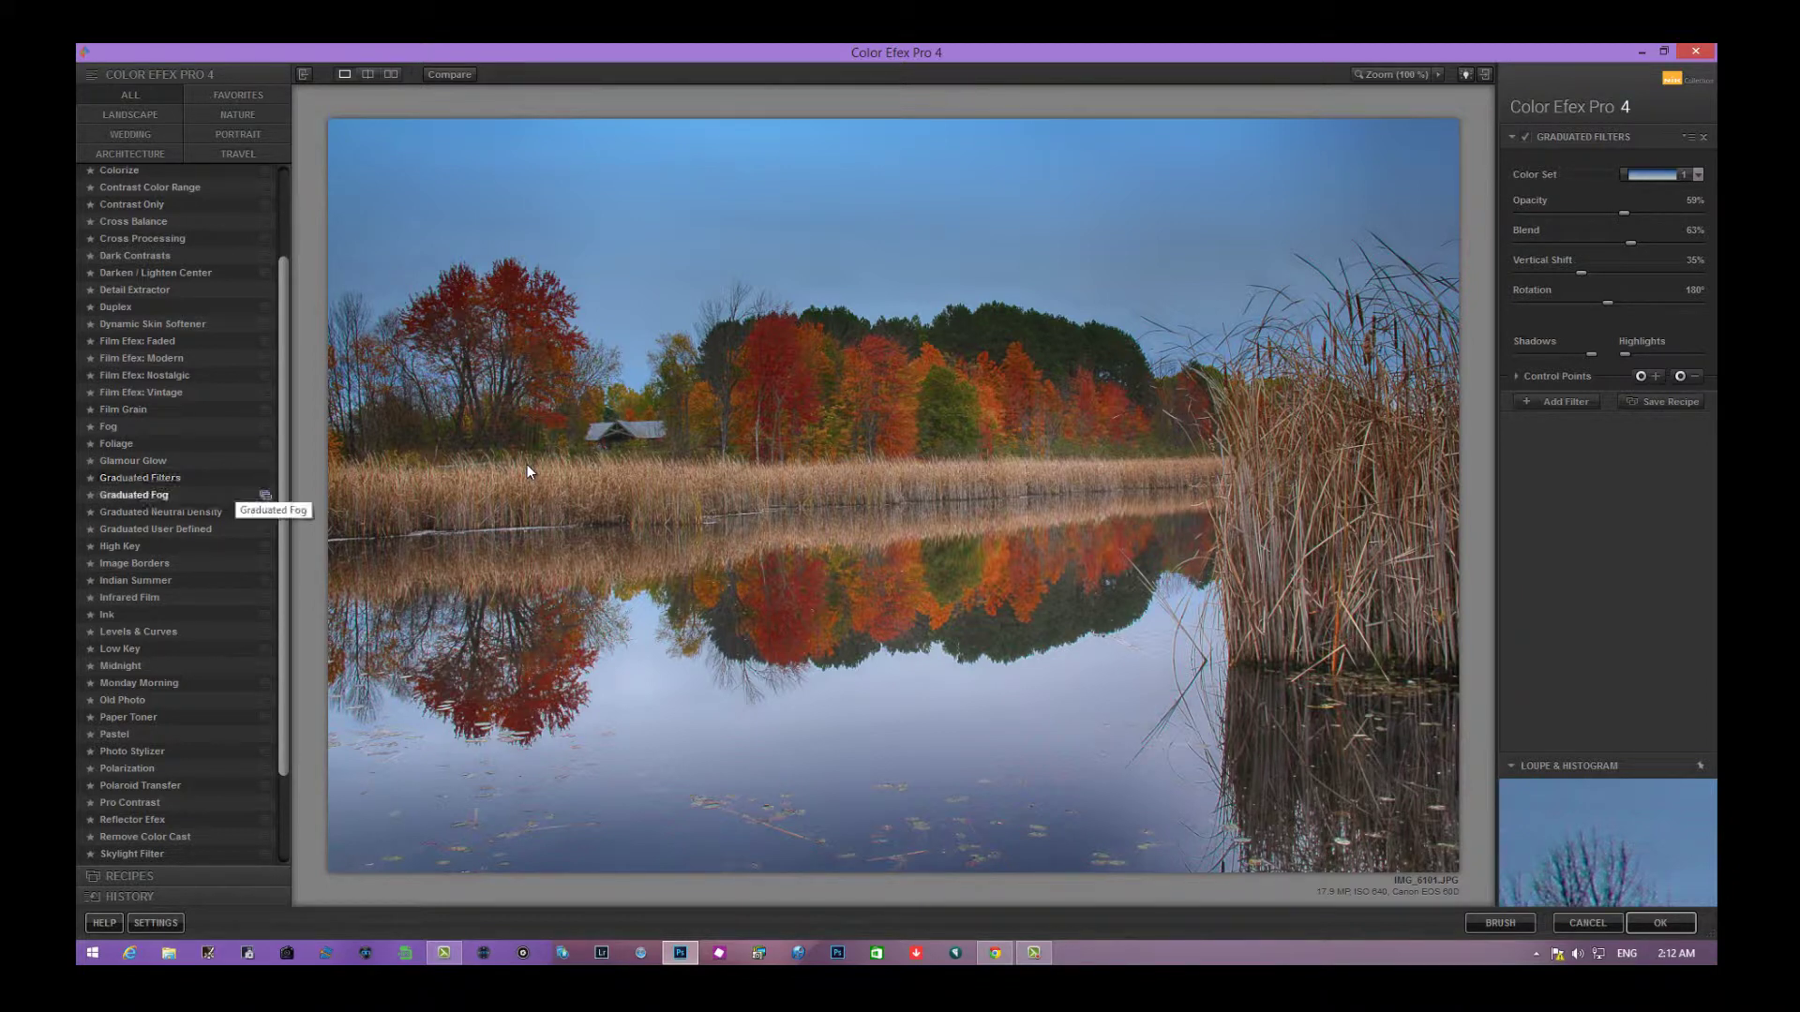
pyautogui.click(265, 477)
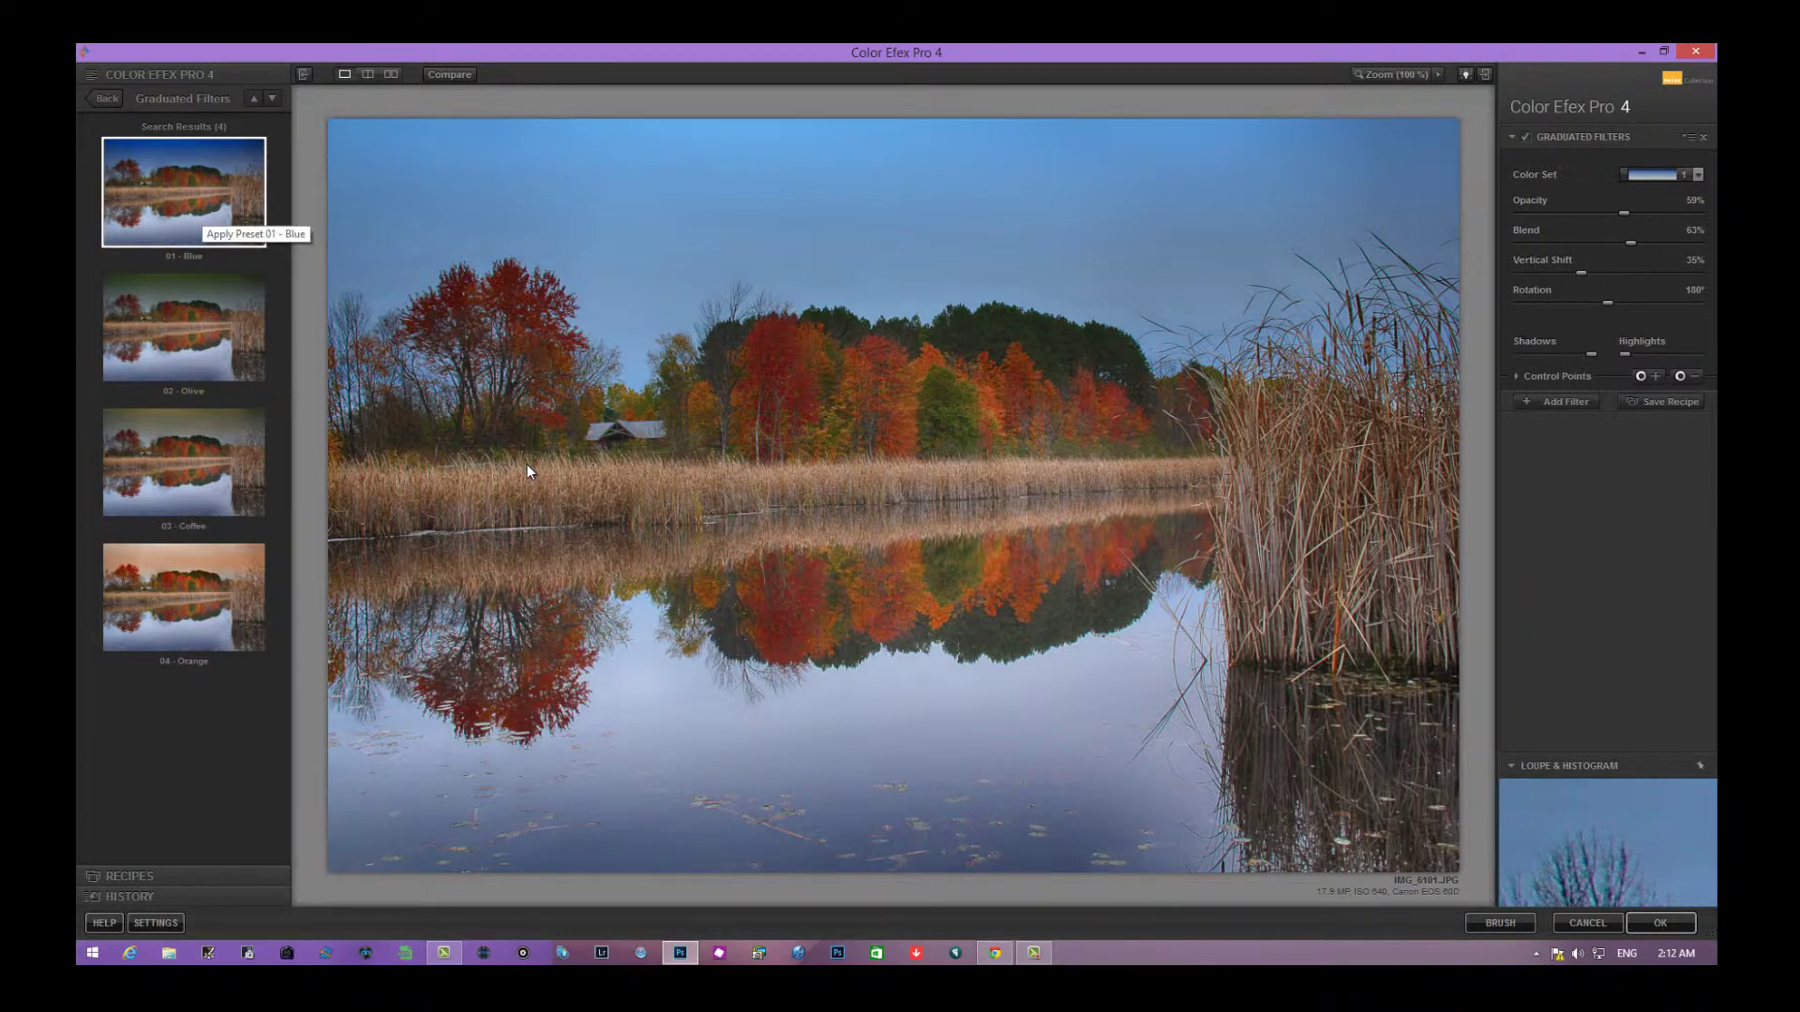
# Compare the Blue, Olive, Coffee and Orange color sets of the graduated filter on the sky, ending on Blue 1
pyautogui.click(1696, 175)
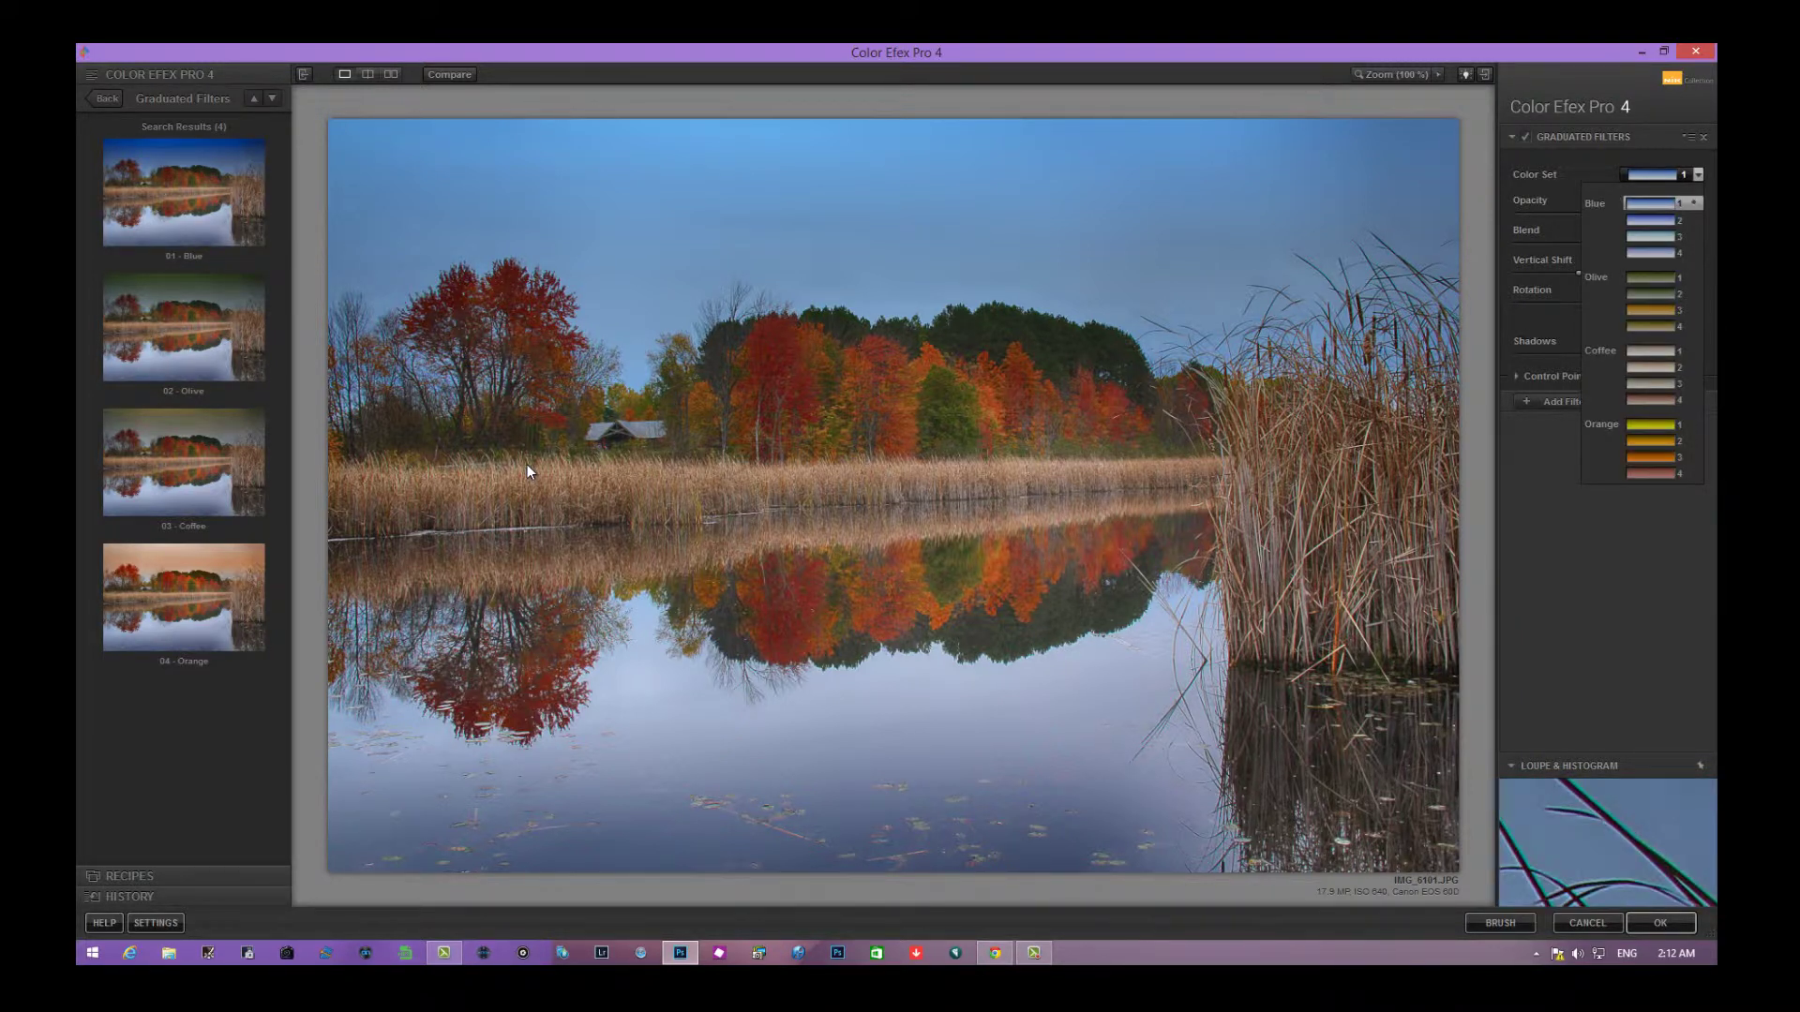
pyautogui.press('Down')
pyautogui.press('Down')
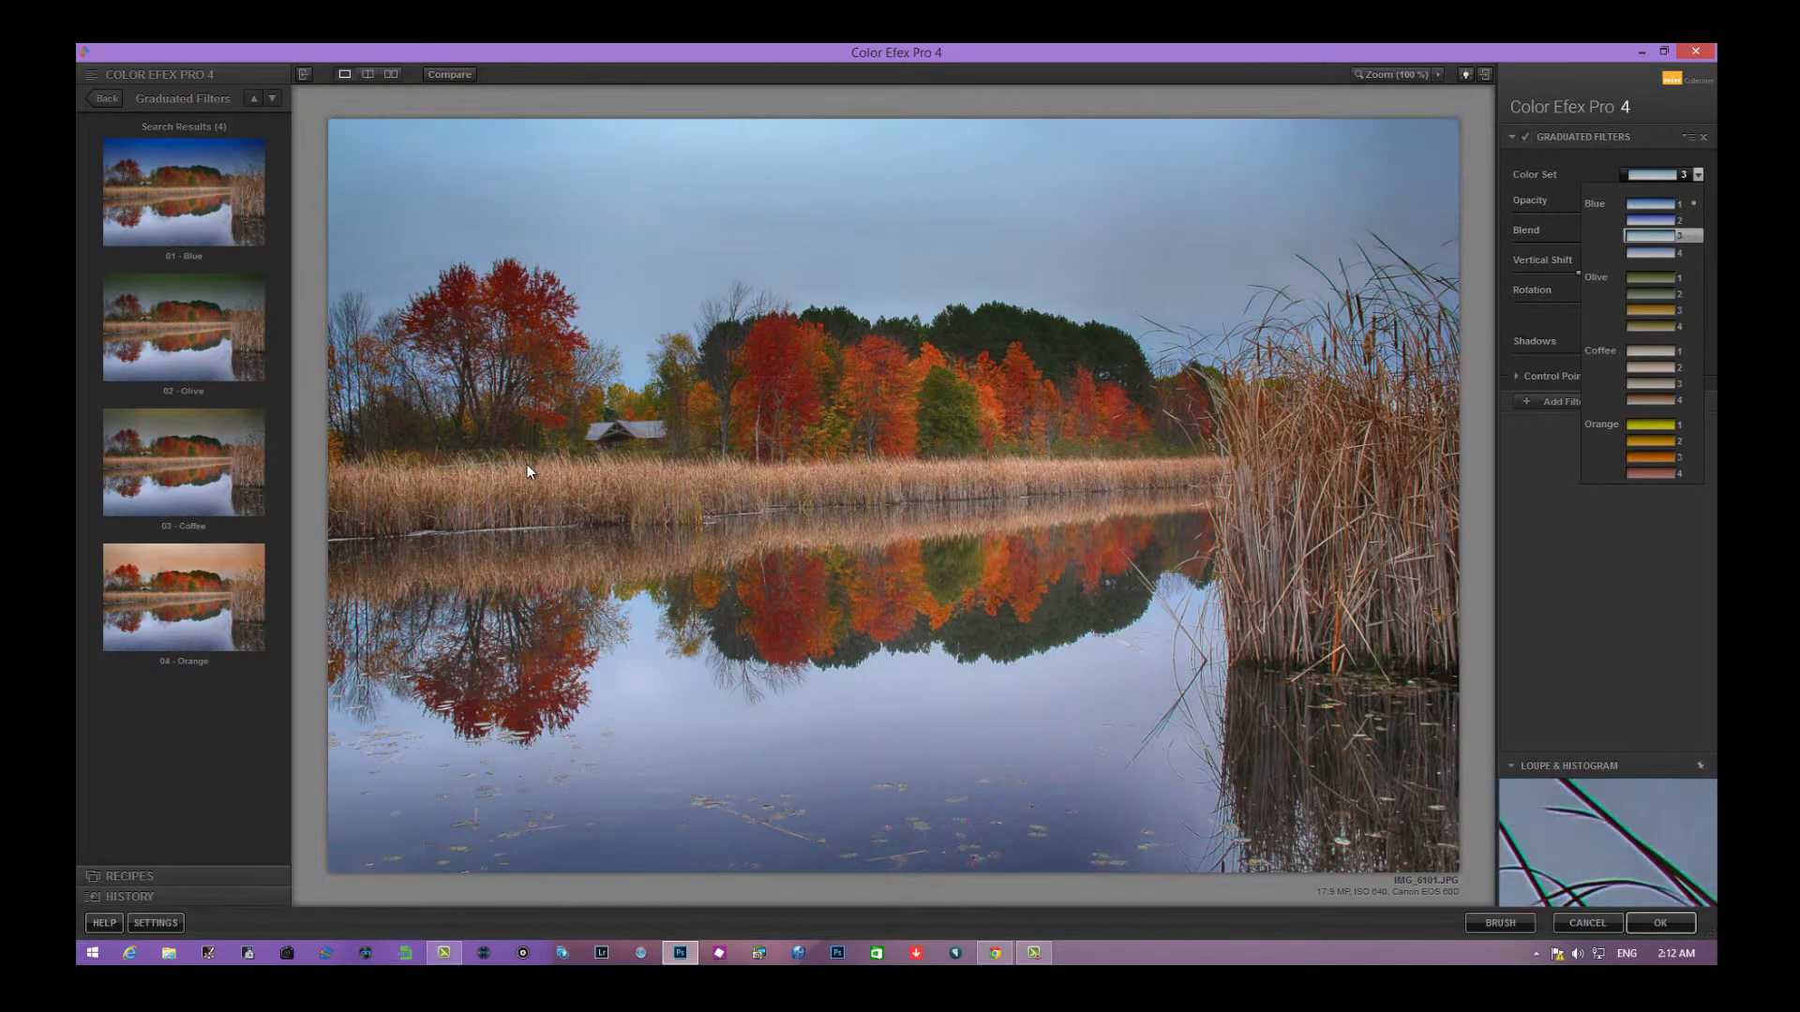
pyautogui.press('Up')
pyautogui.press('Up')
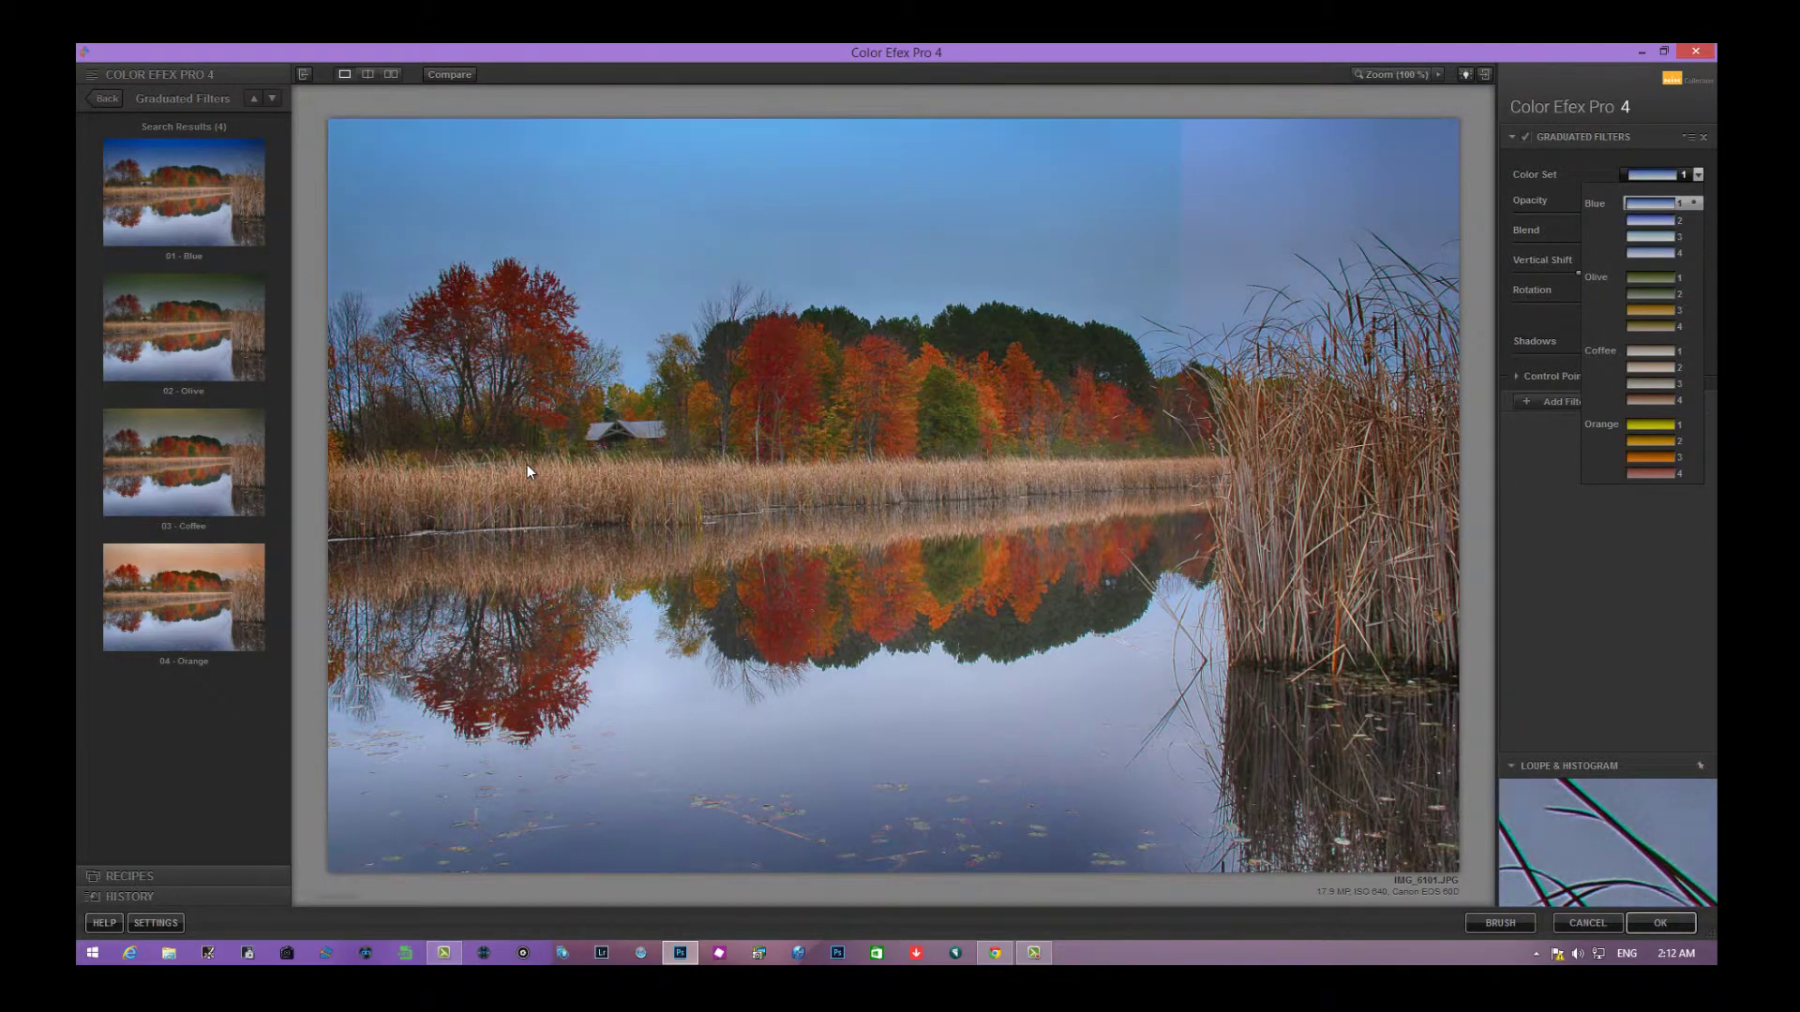
pyautogui.press('Down')
pyautogui.press('Down')
pyautogui.press('Down')
pyautogui.press('Down')
pyautogui.press('Down')
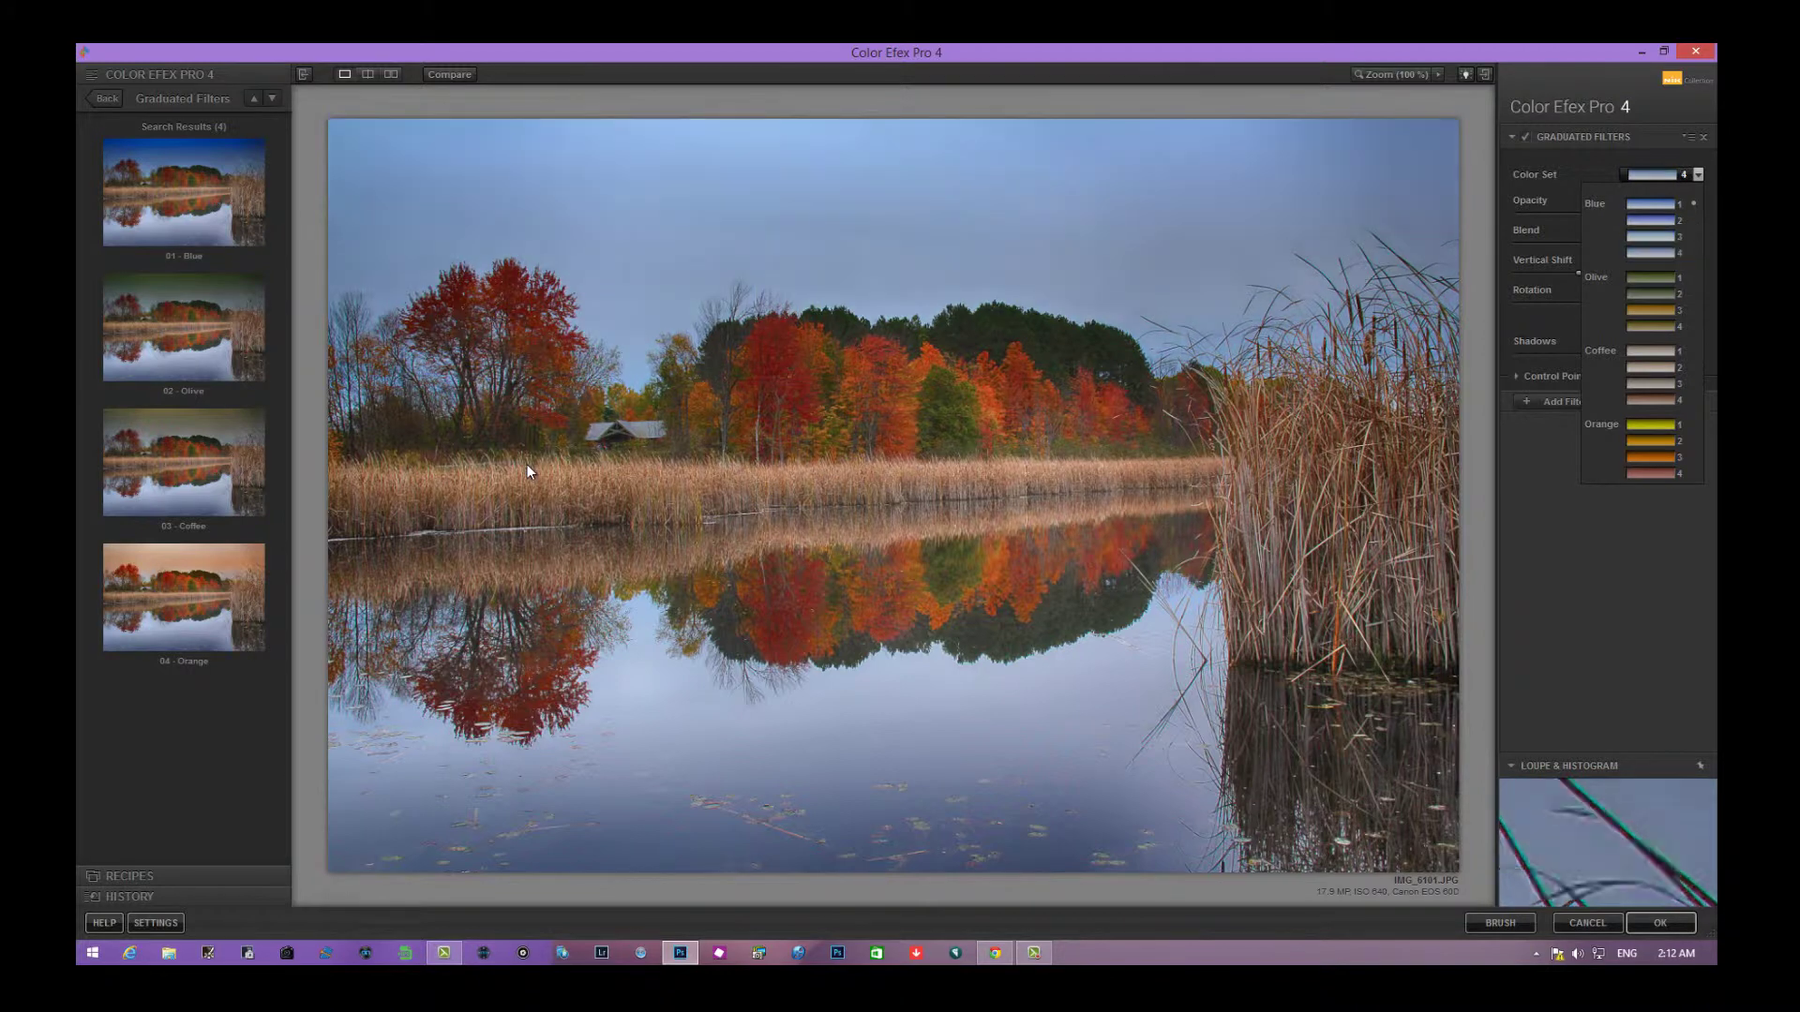
pyautogui.press('Down')
pyautogui.press('Down')
pyautogui.press('Down')
pyautogui.press('Down')
pyautogui.press('Down')
pyautogui.press('Down')
pyautogui.press('Down')
pyautogui.press('Down')
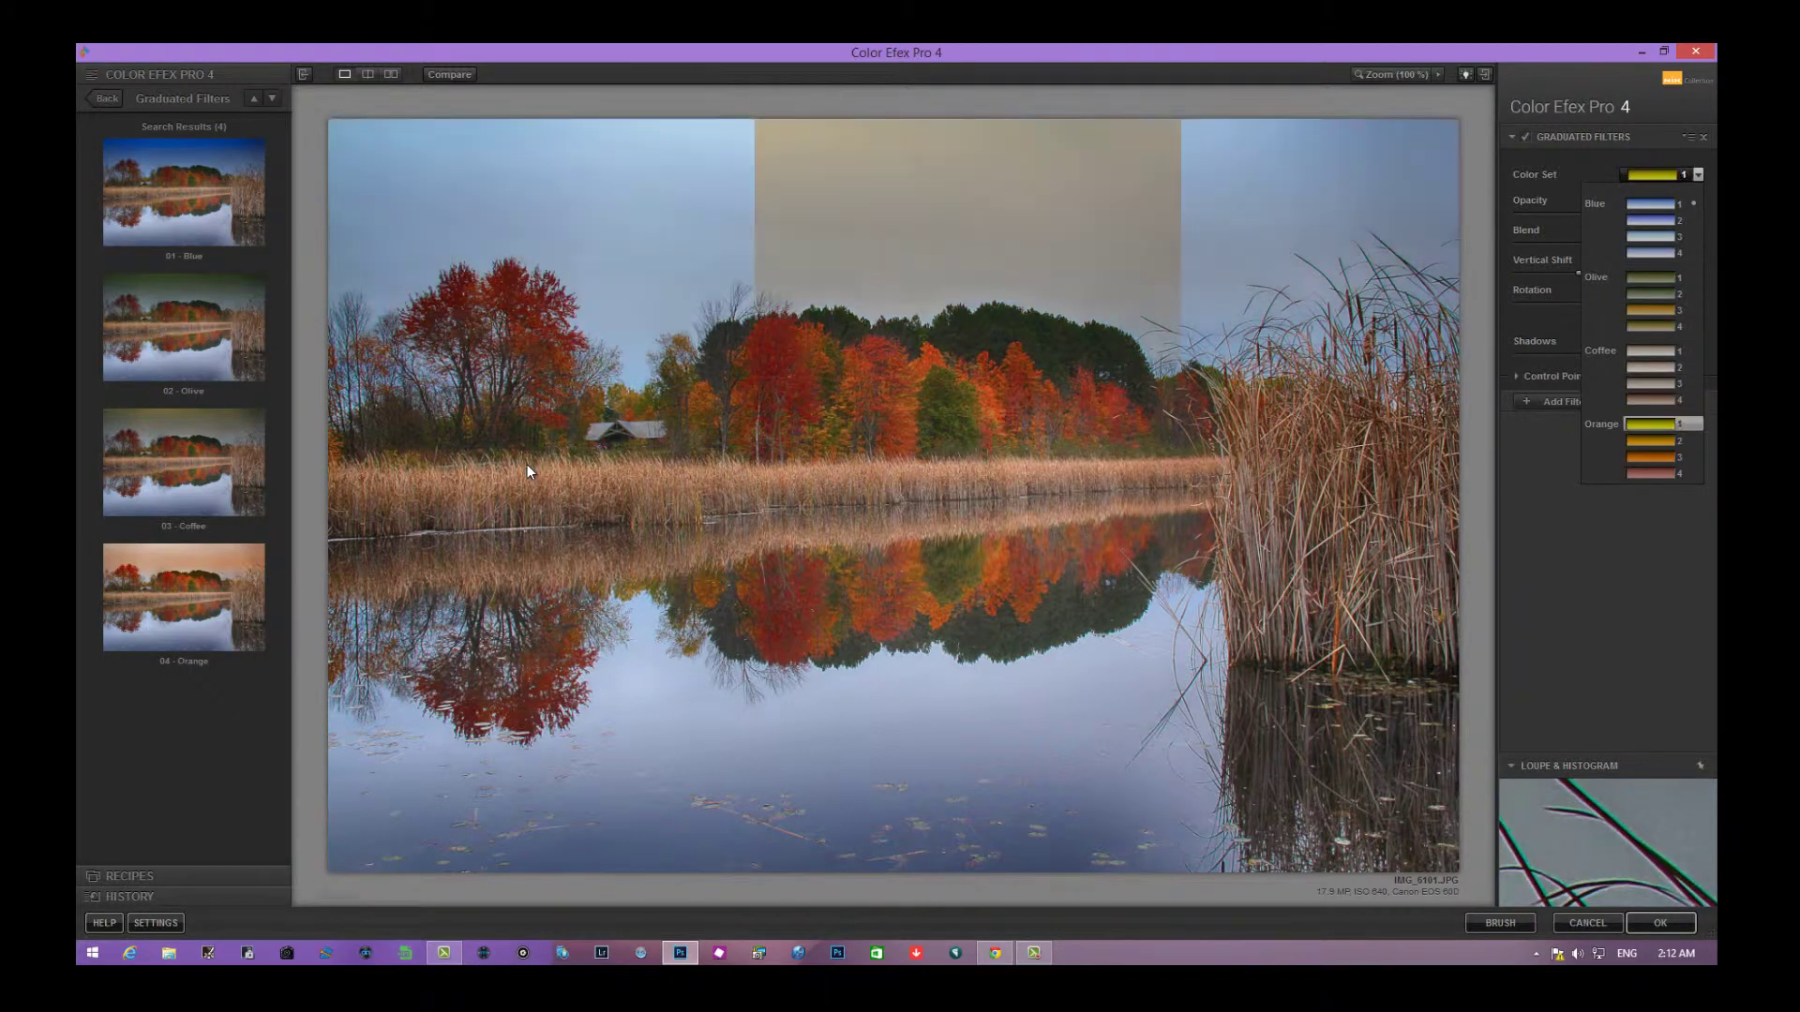
pyautogui.press('Up')
pyautogui.press('Up')
pyautogui.press('Up')
pyautogui.press('Up')
pyautogui.press('Up')
pyautogui.press('Up')
pyautogui.press('Up')
pyautogui.press('Up')
pyautogui.press('Up')
pyautogui.press('Up')
pyautogui.press('Up')
pyautogui.press('Up')
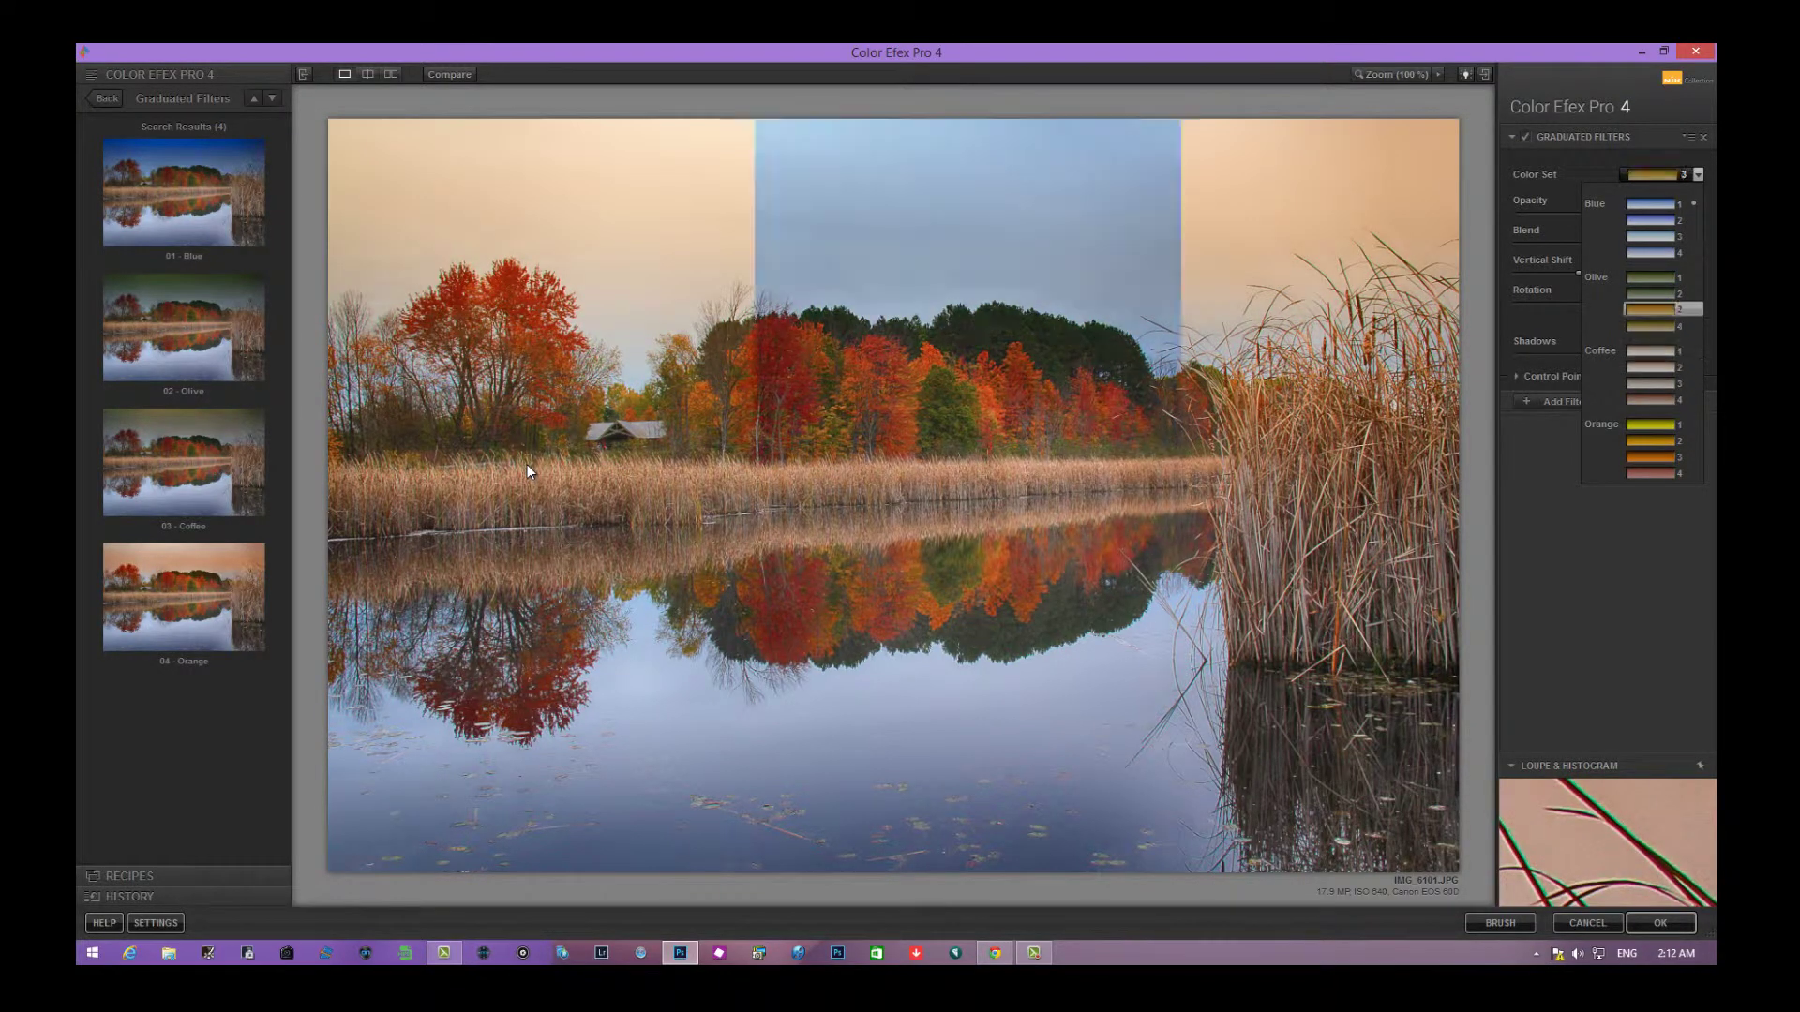
pyautogui.press('Up')
pyautogui.press('Return')
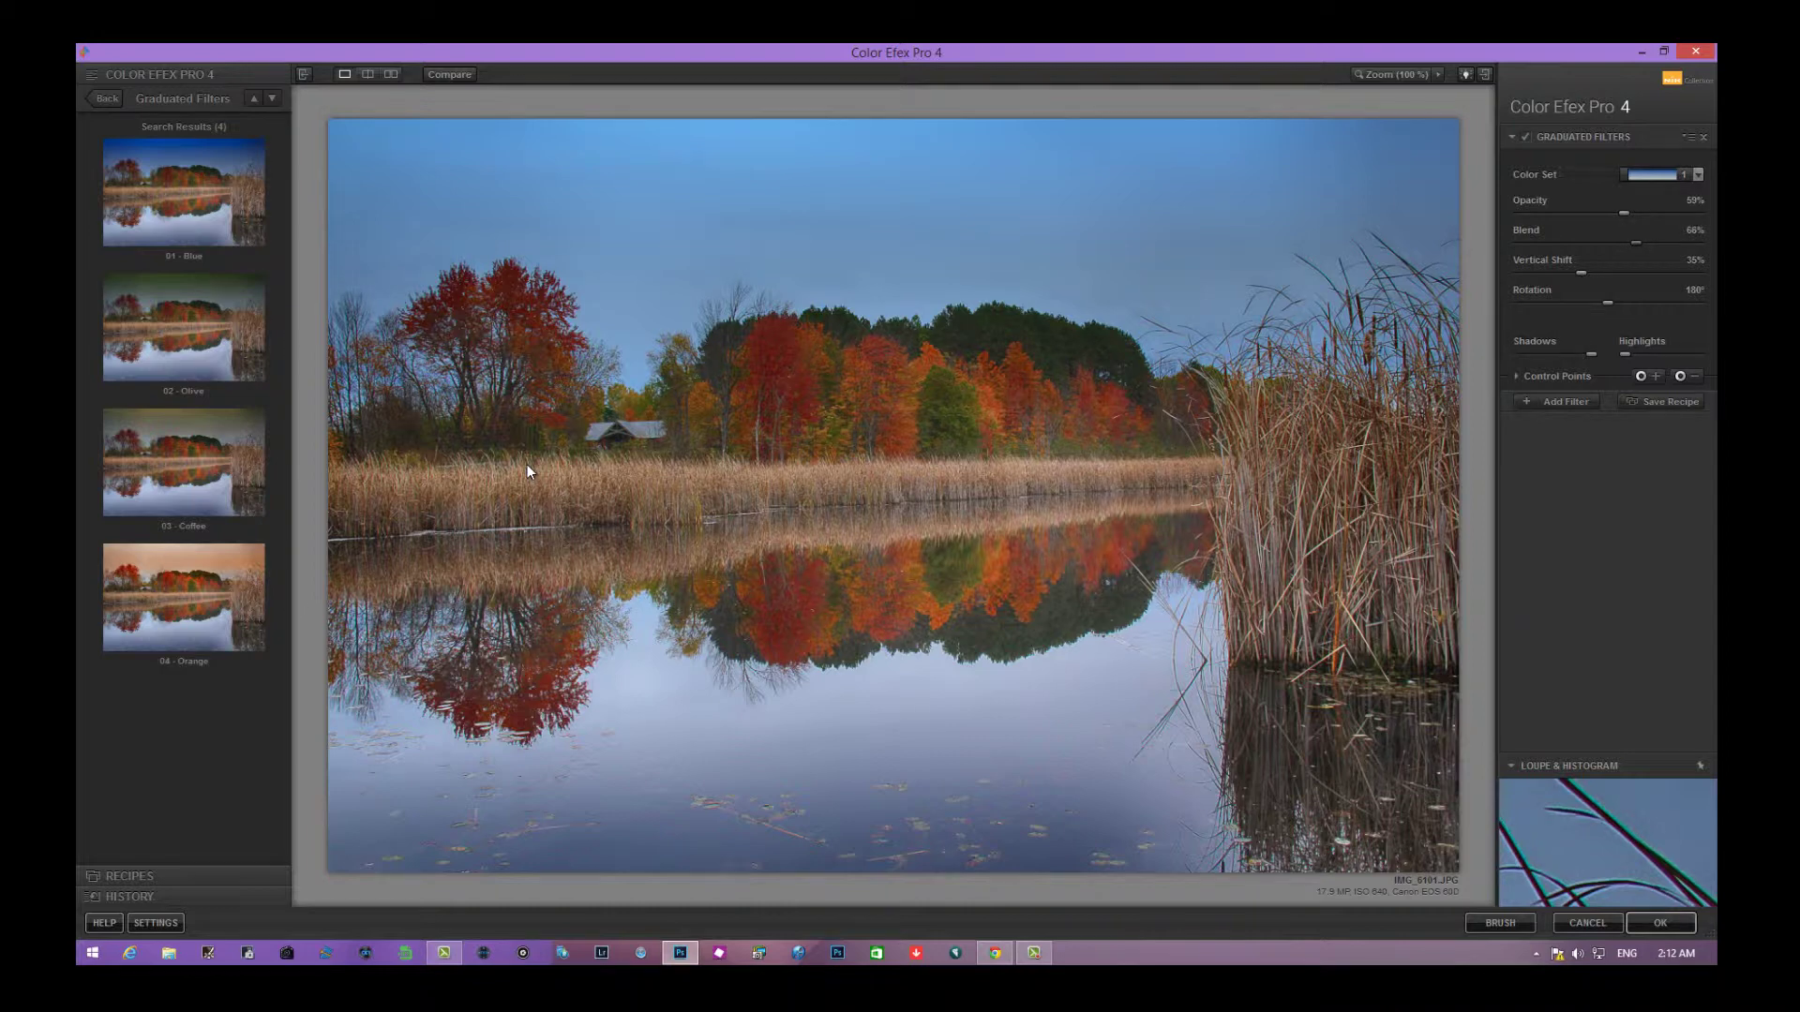
# Set the graduated filter's Blend to 66% and its Vertical Shift to 31%
pyautogui.press('Right')
pyautogui.press('Right')
pyautogui.press('Right')
pyautogui.press('Right')
pyautogui.press('Right')
pyautogui.press('Right')
pyautogui.press('Right')
pyautogui.press('Right')
pyautogui.press('Right')
pyautogui.press('Right')
pyautogui.press('Right')
pyautogui.press('Right')
pyautogui.press('Right')
pyautogui.press('Right')
pyautogui.press('Right')
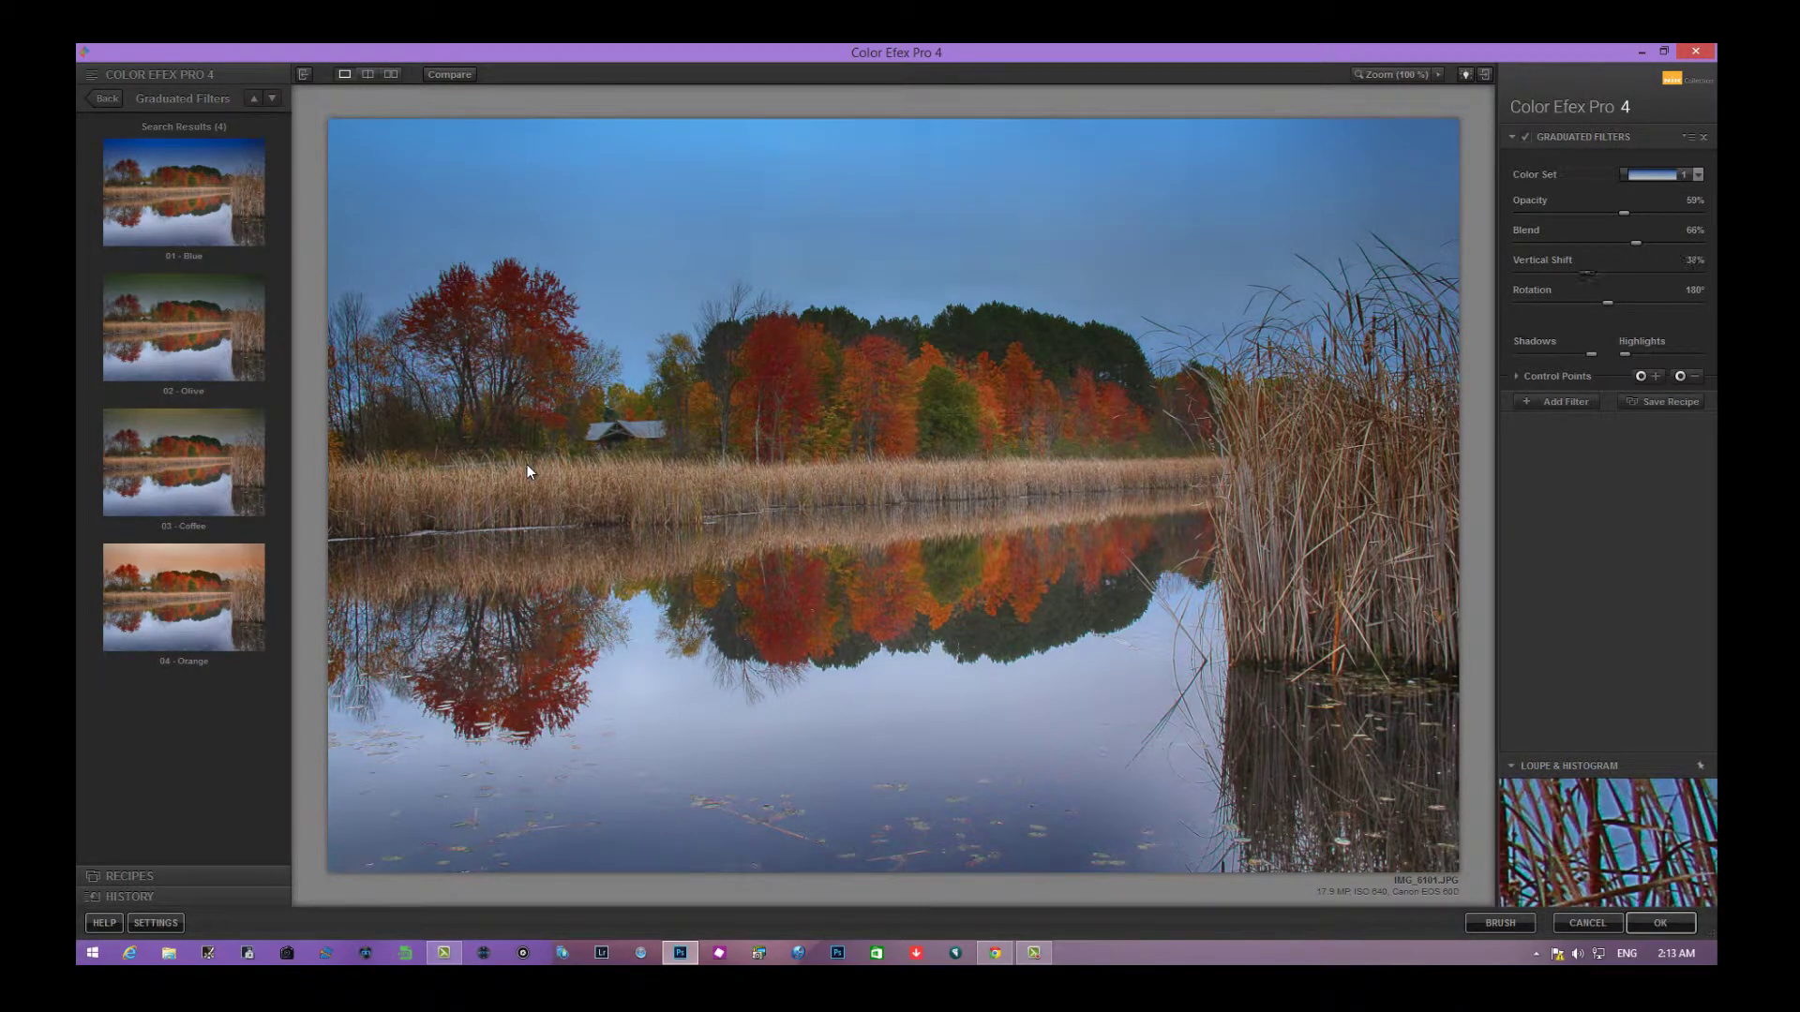
pyautogui.press('Left')
pyautogui.press('Left')
pyautogui.press('Left')
pyautogui.press('Left')
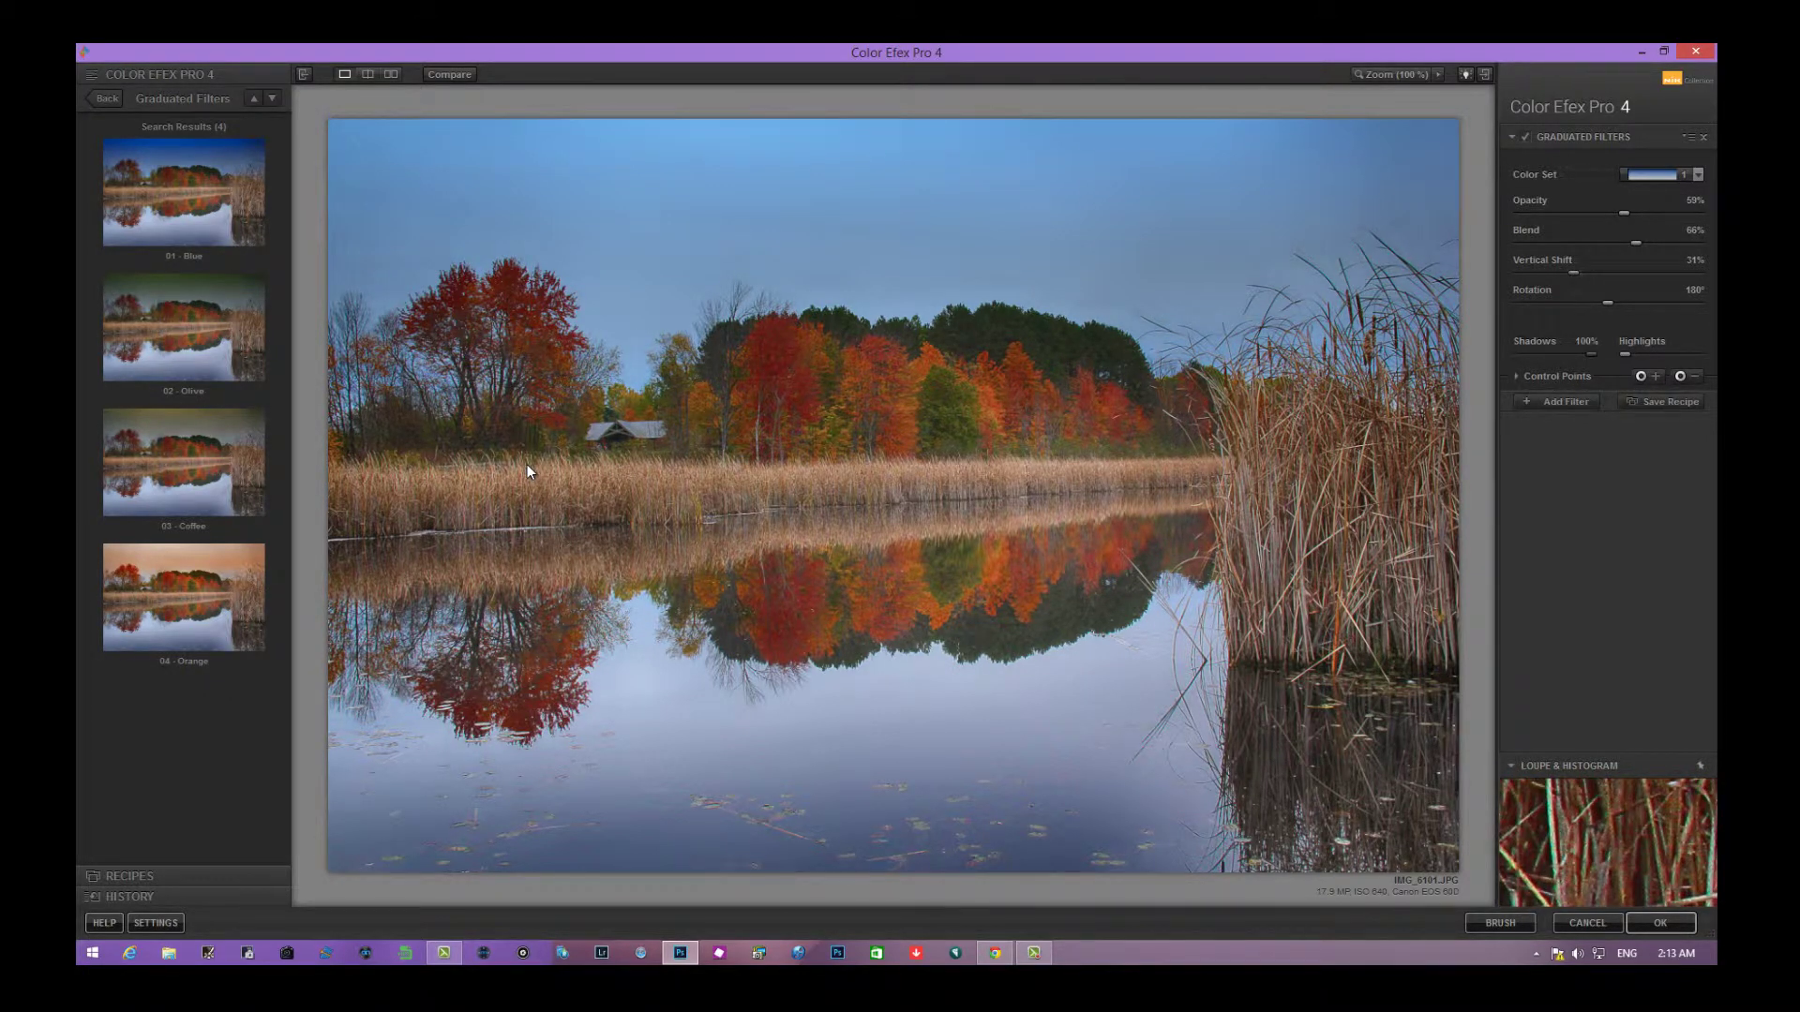
# Try the graduated filter's Shadows protection at 40%, and restore it to 100%
pyautogui.hotkey('ctrl', 'z')
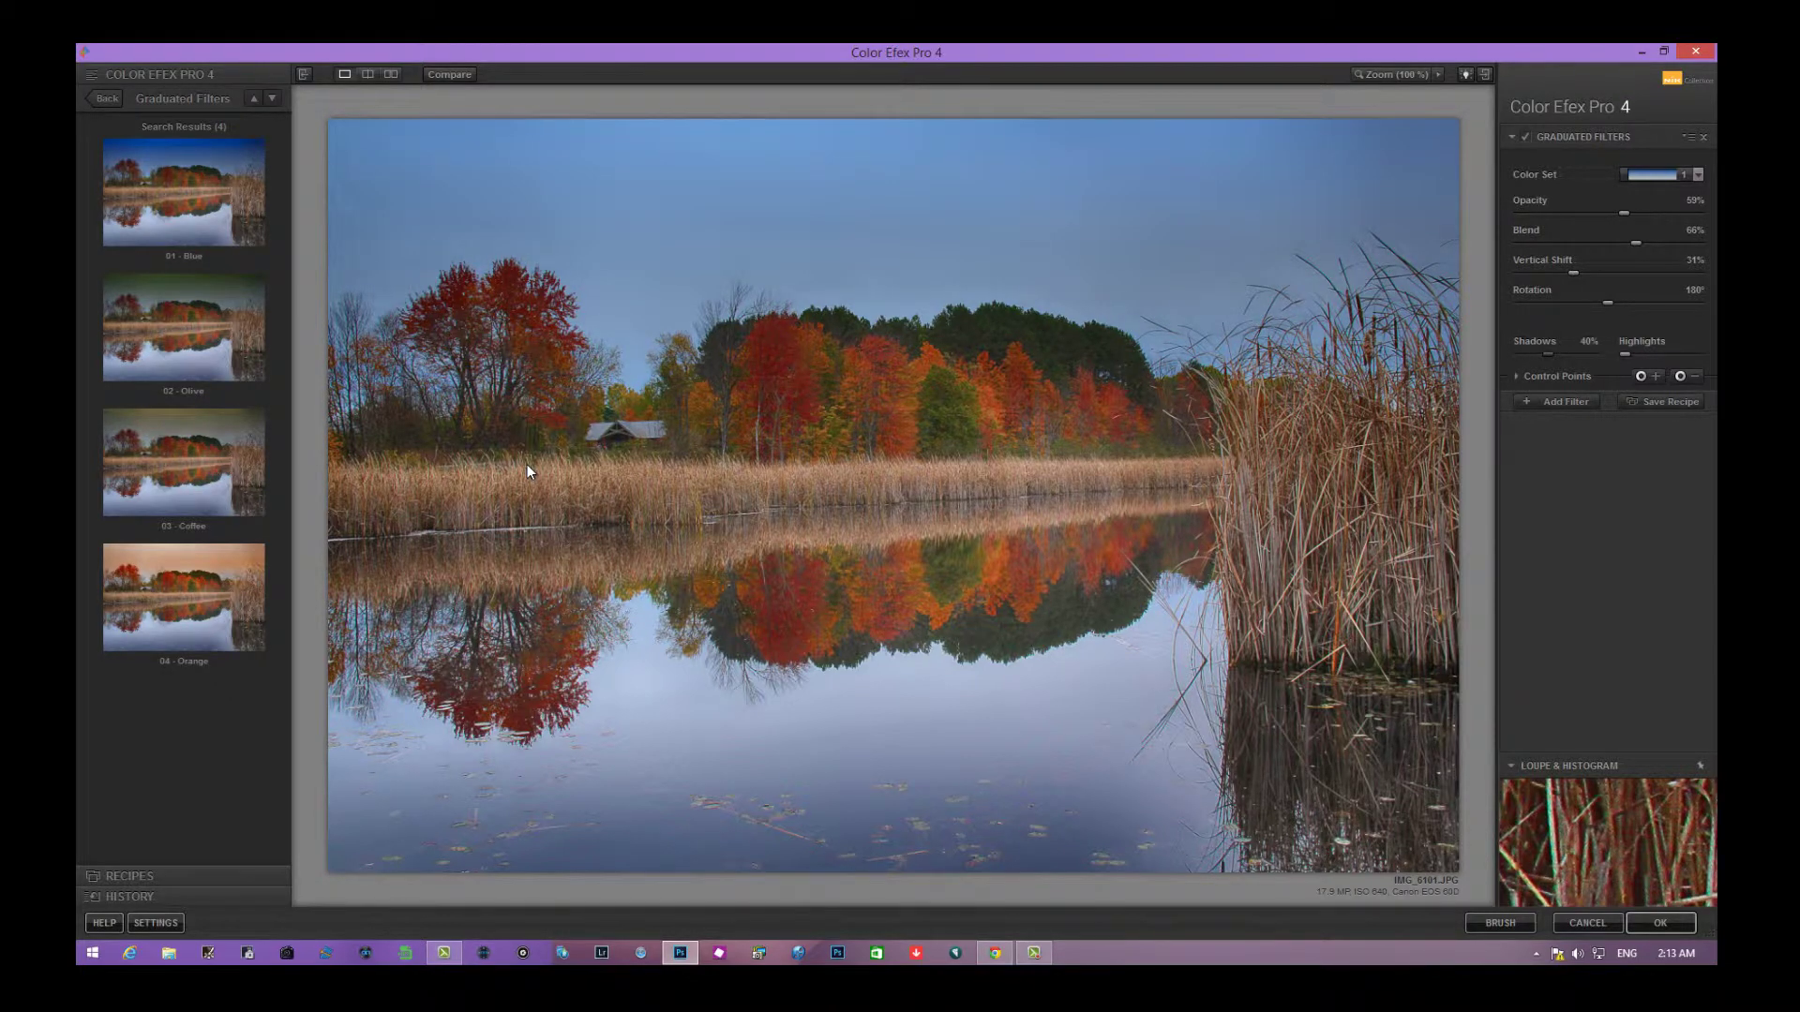
pyautogui.press('End')
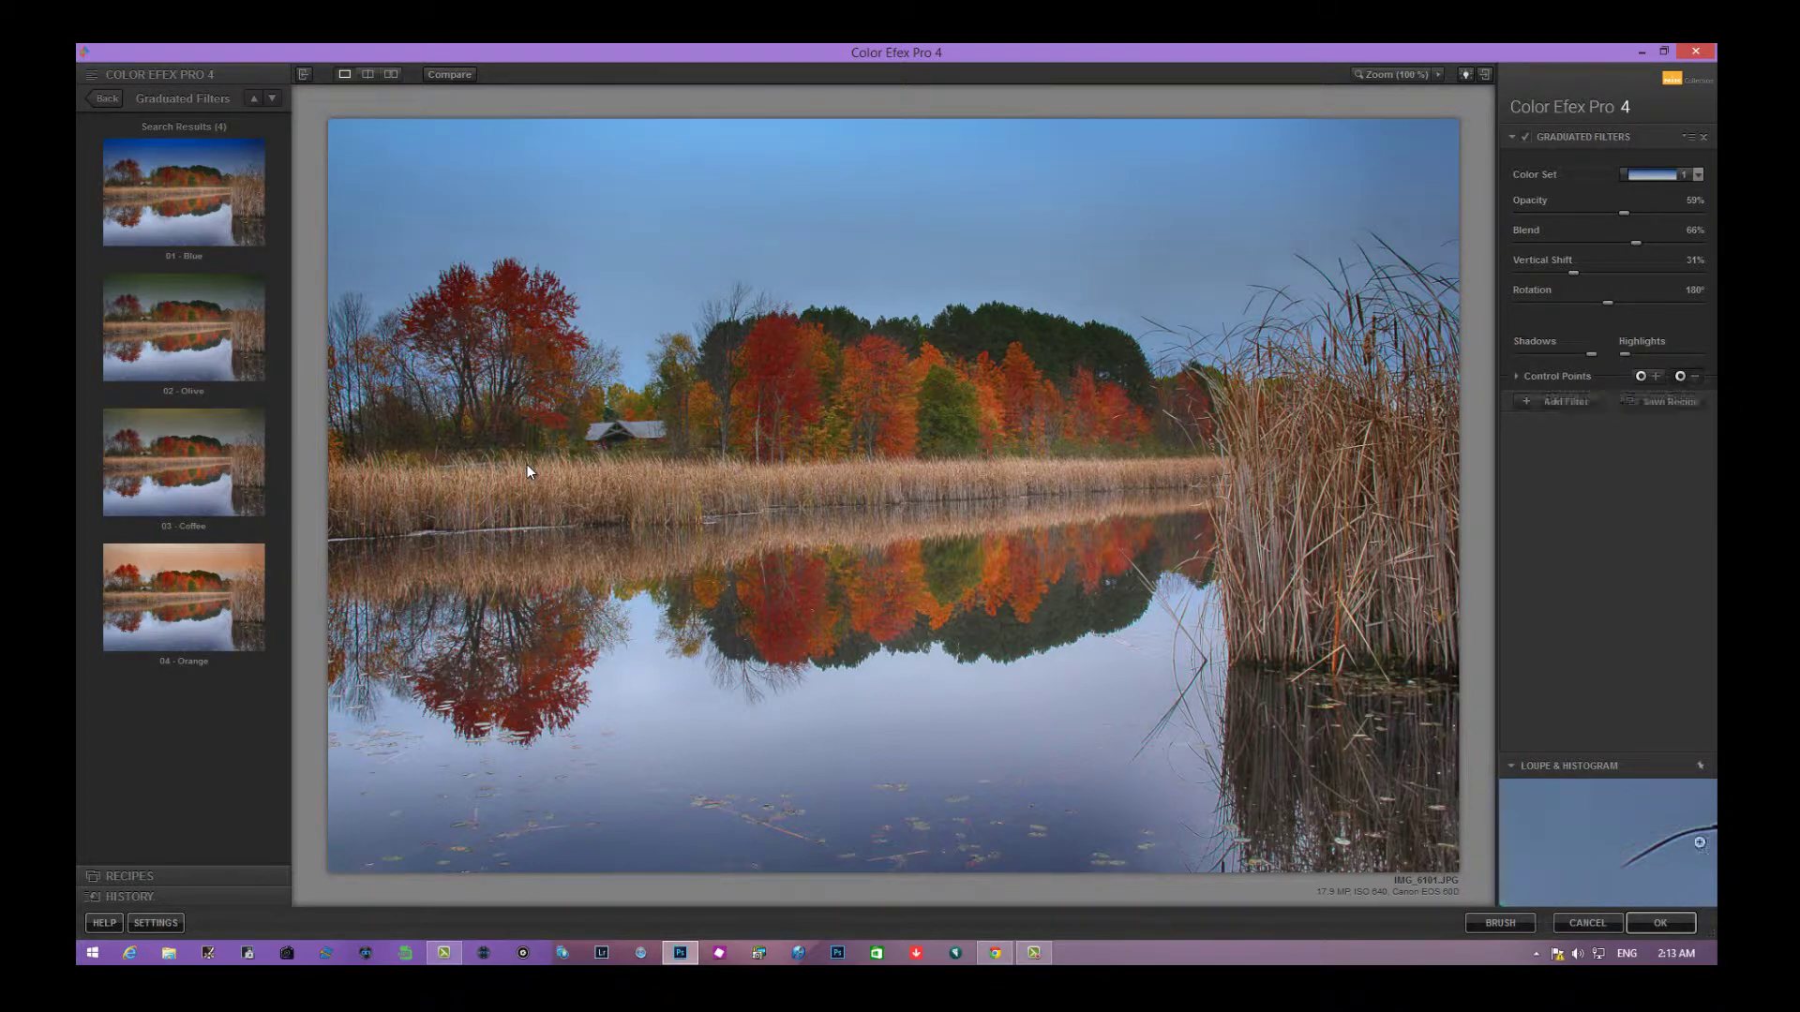
# Place three negative control points on the central tree line: one on the dark green trees, one on the orange tree and one on the red tree
pyautogui.click(527, 471)
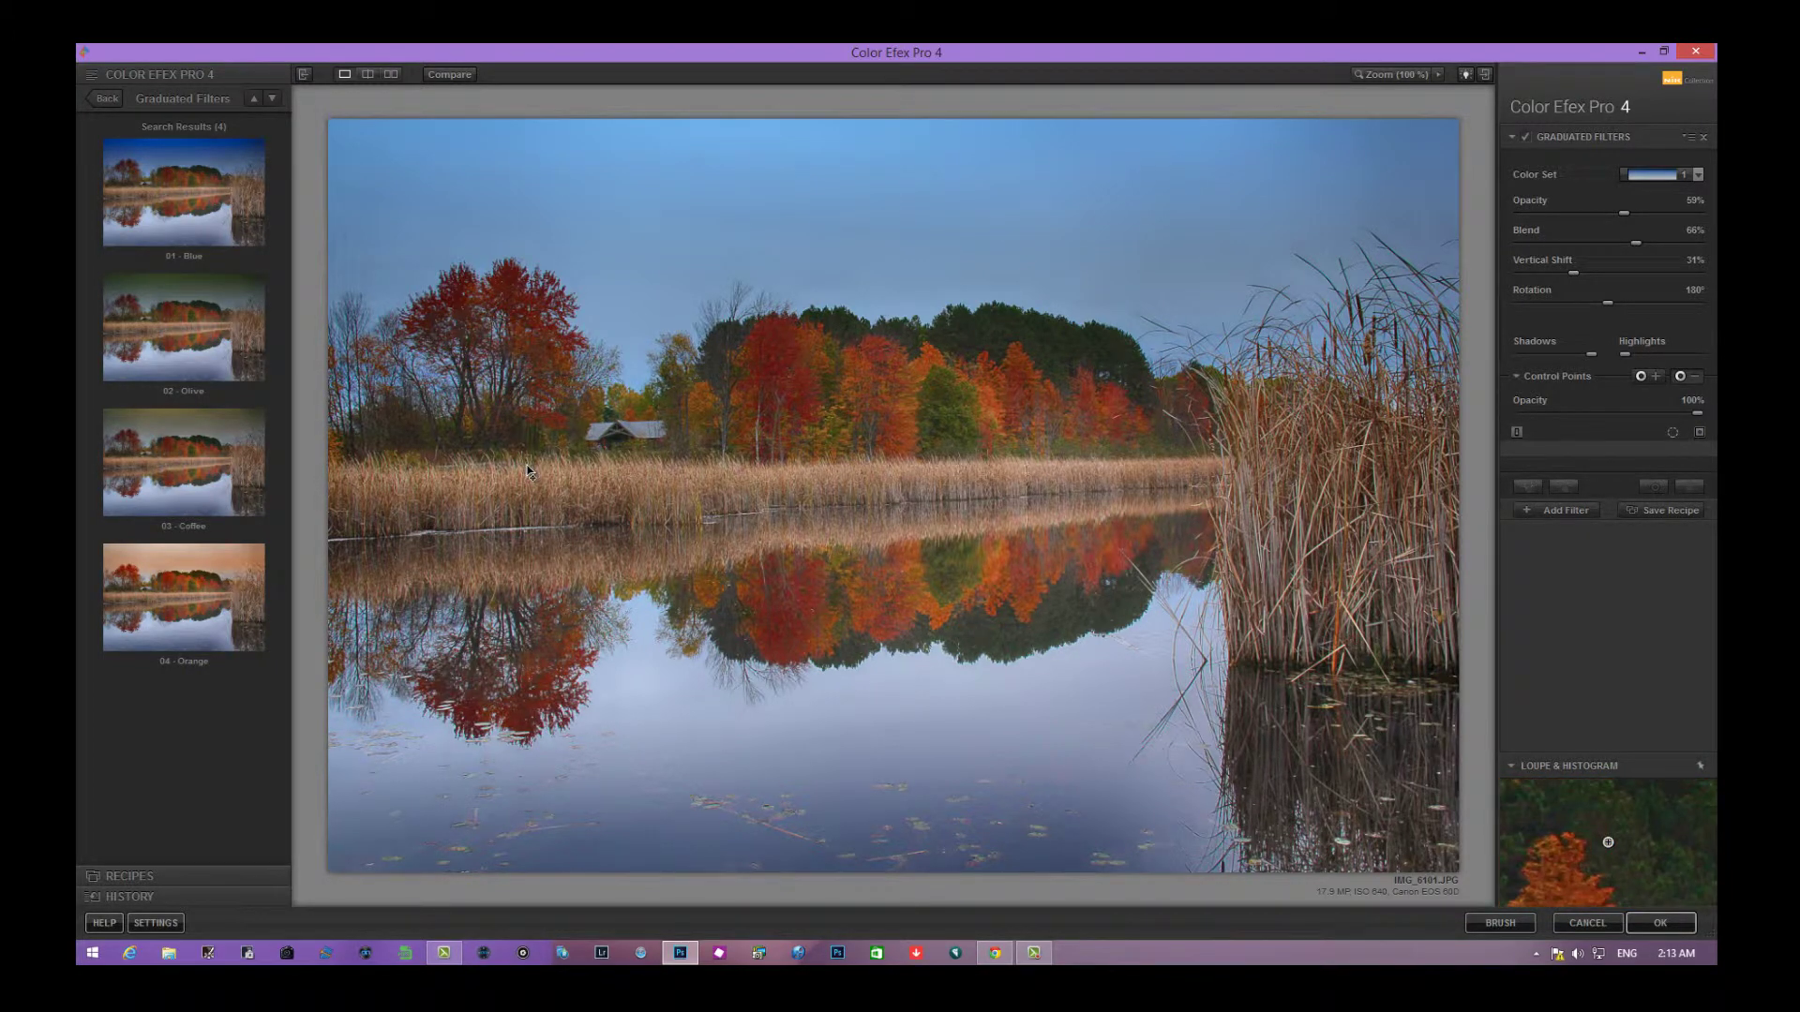
pyautogui.click(1028, 344)
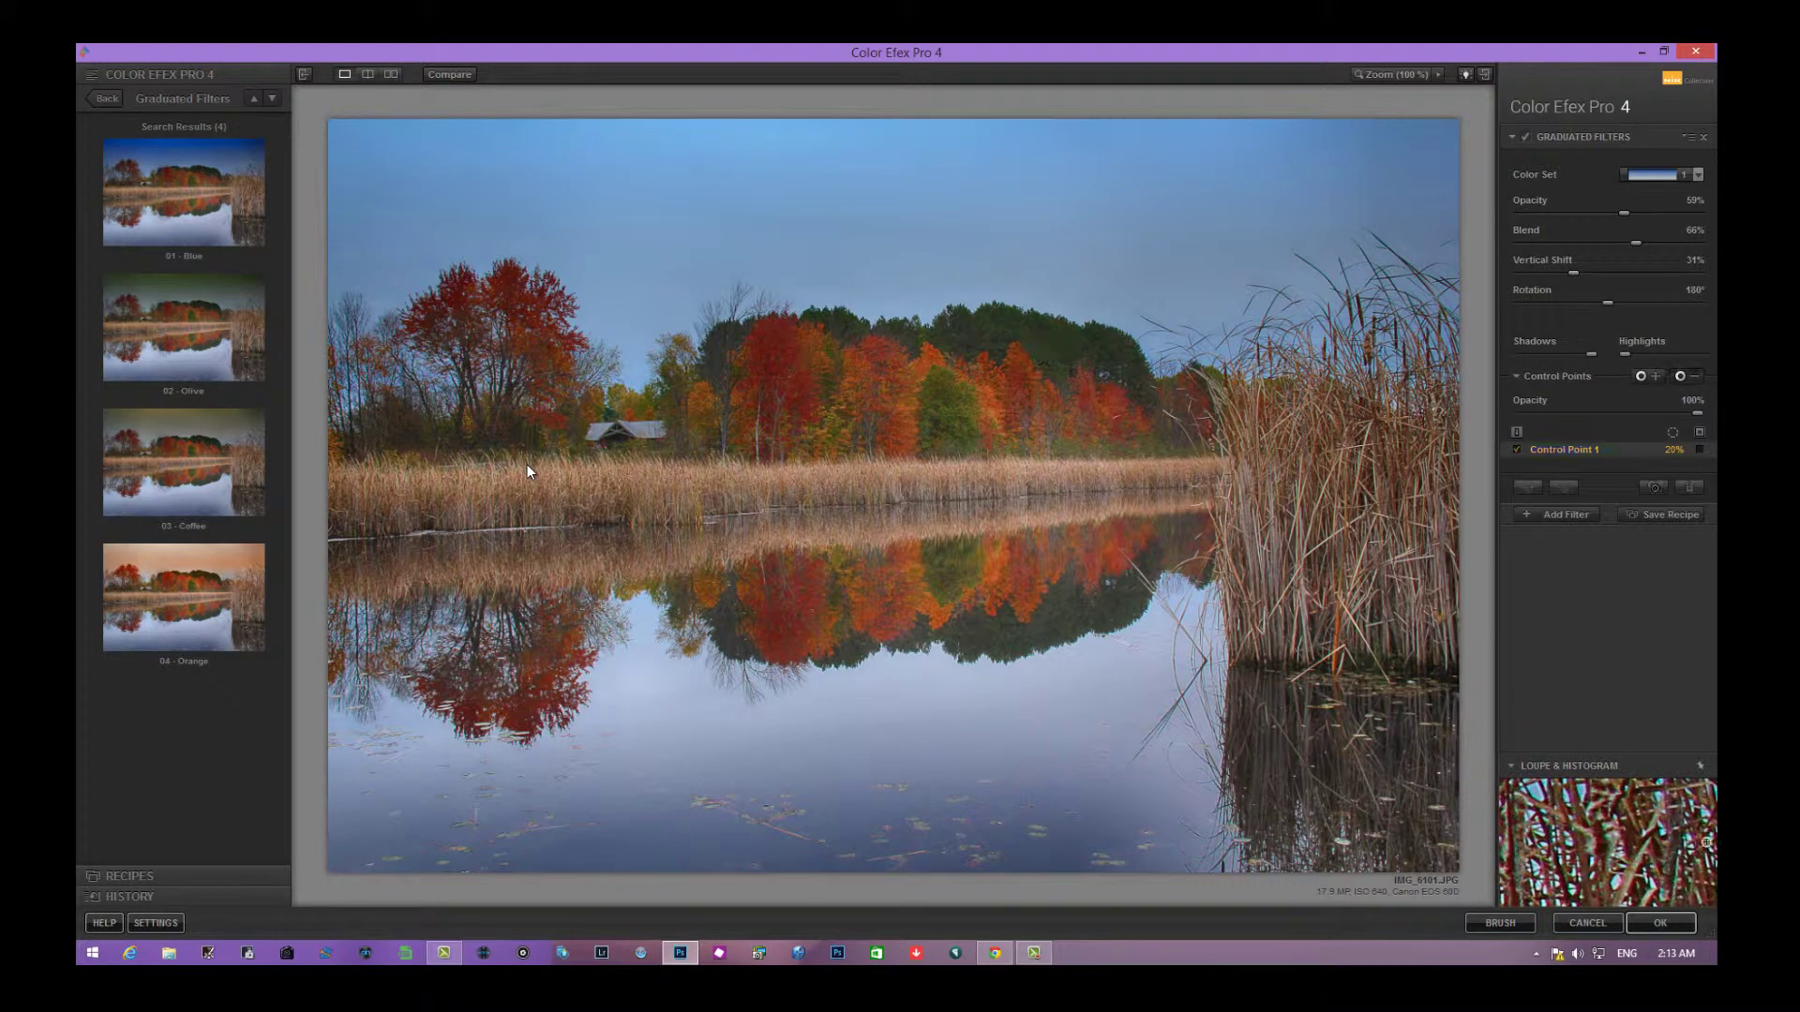
pyautogui.click(882, 376)
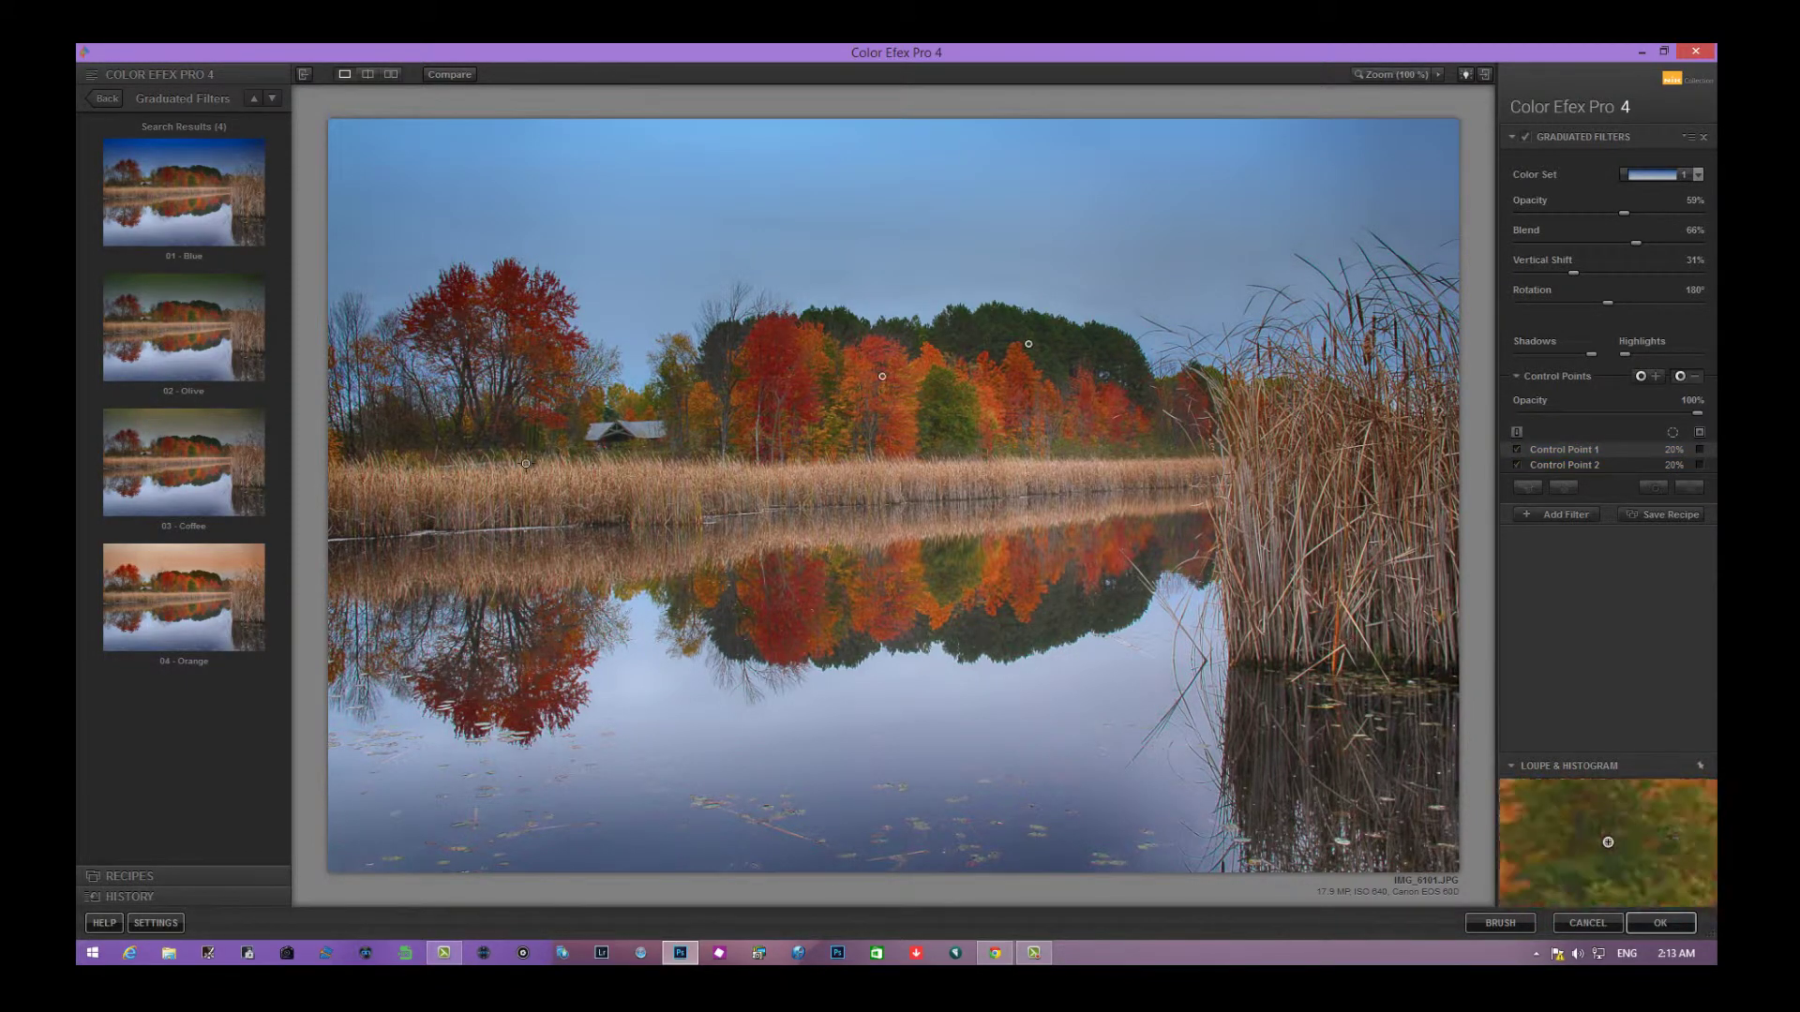
pyautogui.click(798, 376)
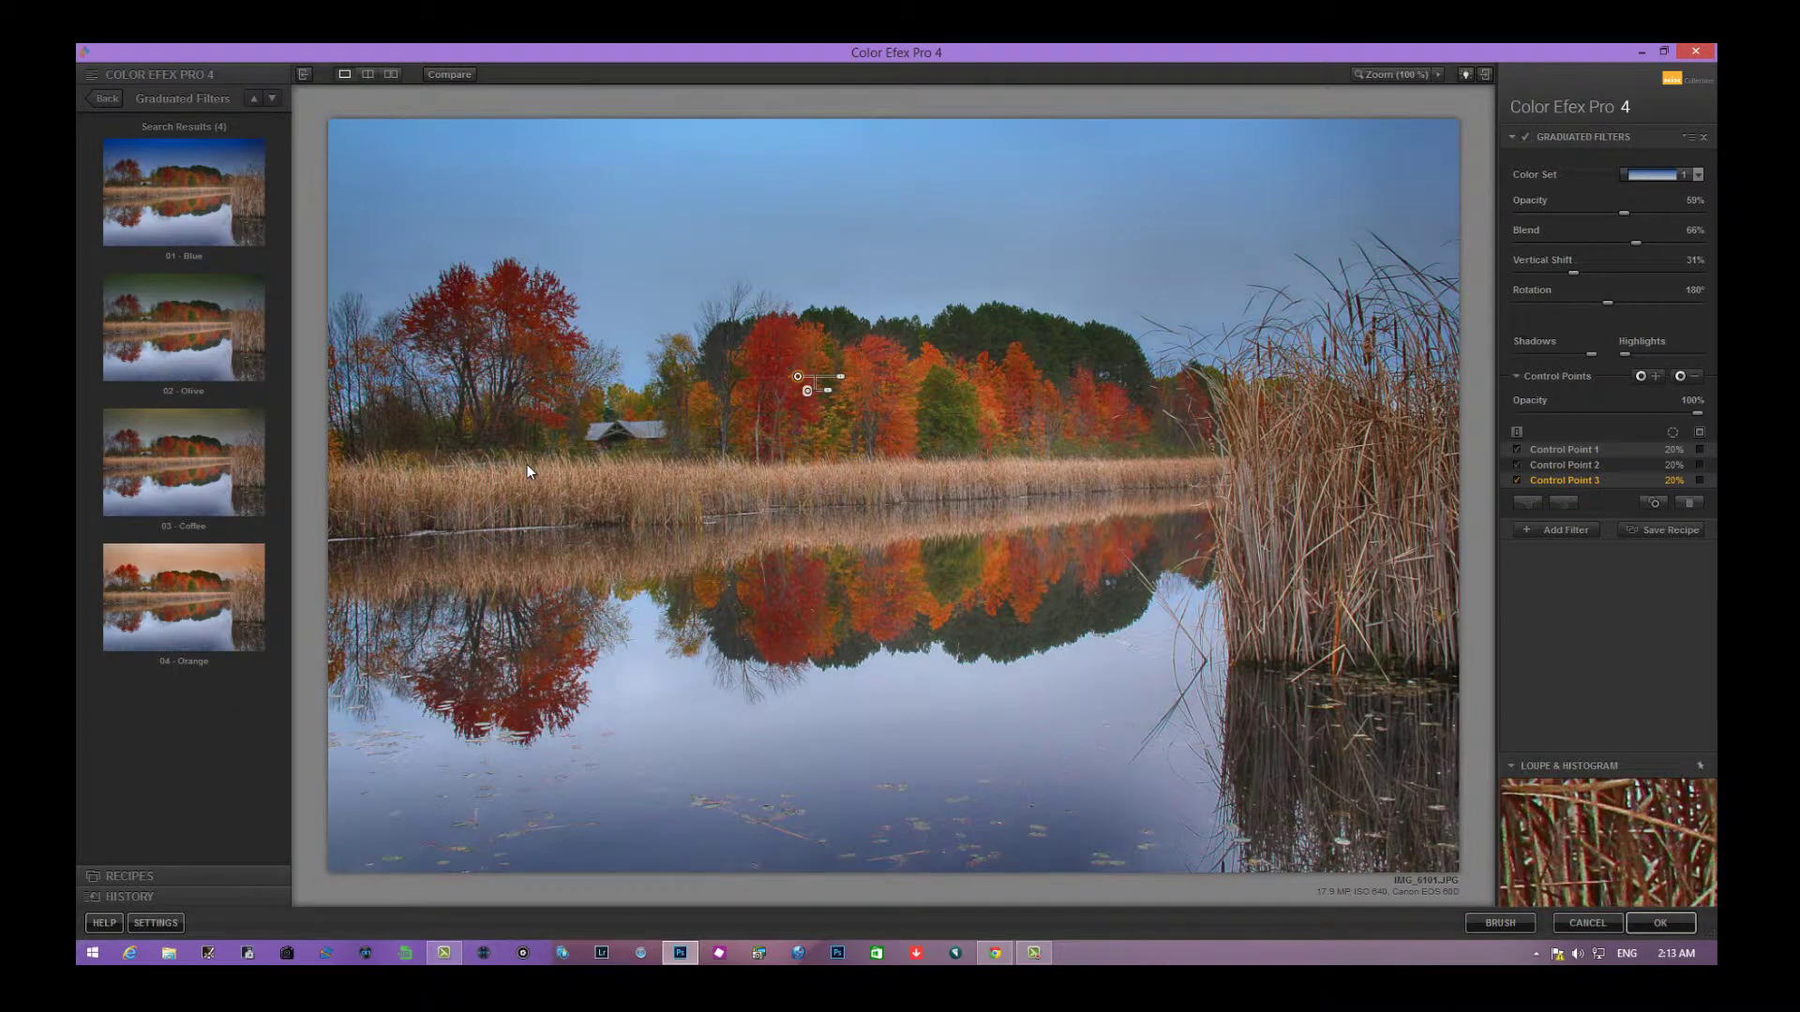
# Add two more negative control points on the crown of the large red tree beside the cabin
pyautogui.click(525, 463)
pyautogui.click(493, 283)
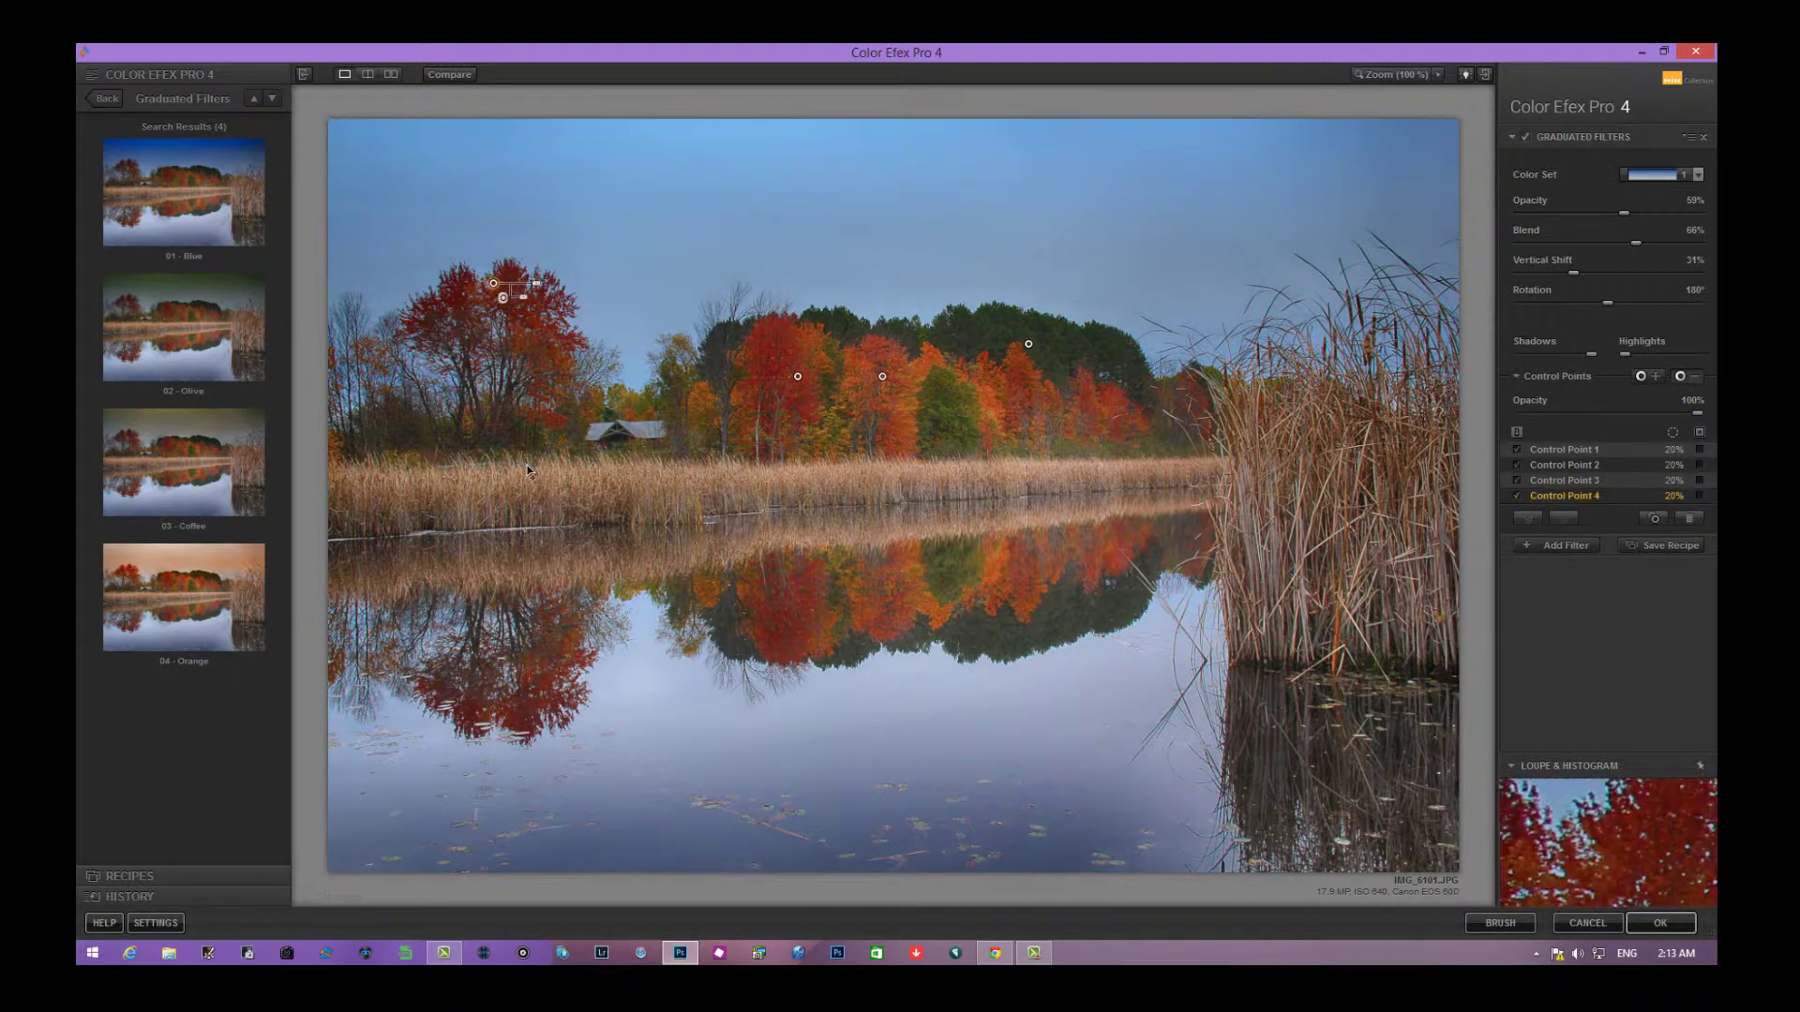
pyautogui.click(1688, 375)
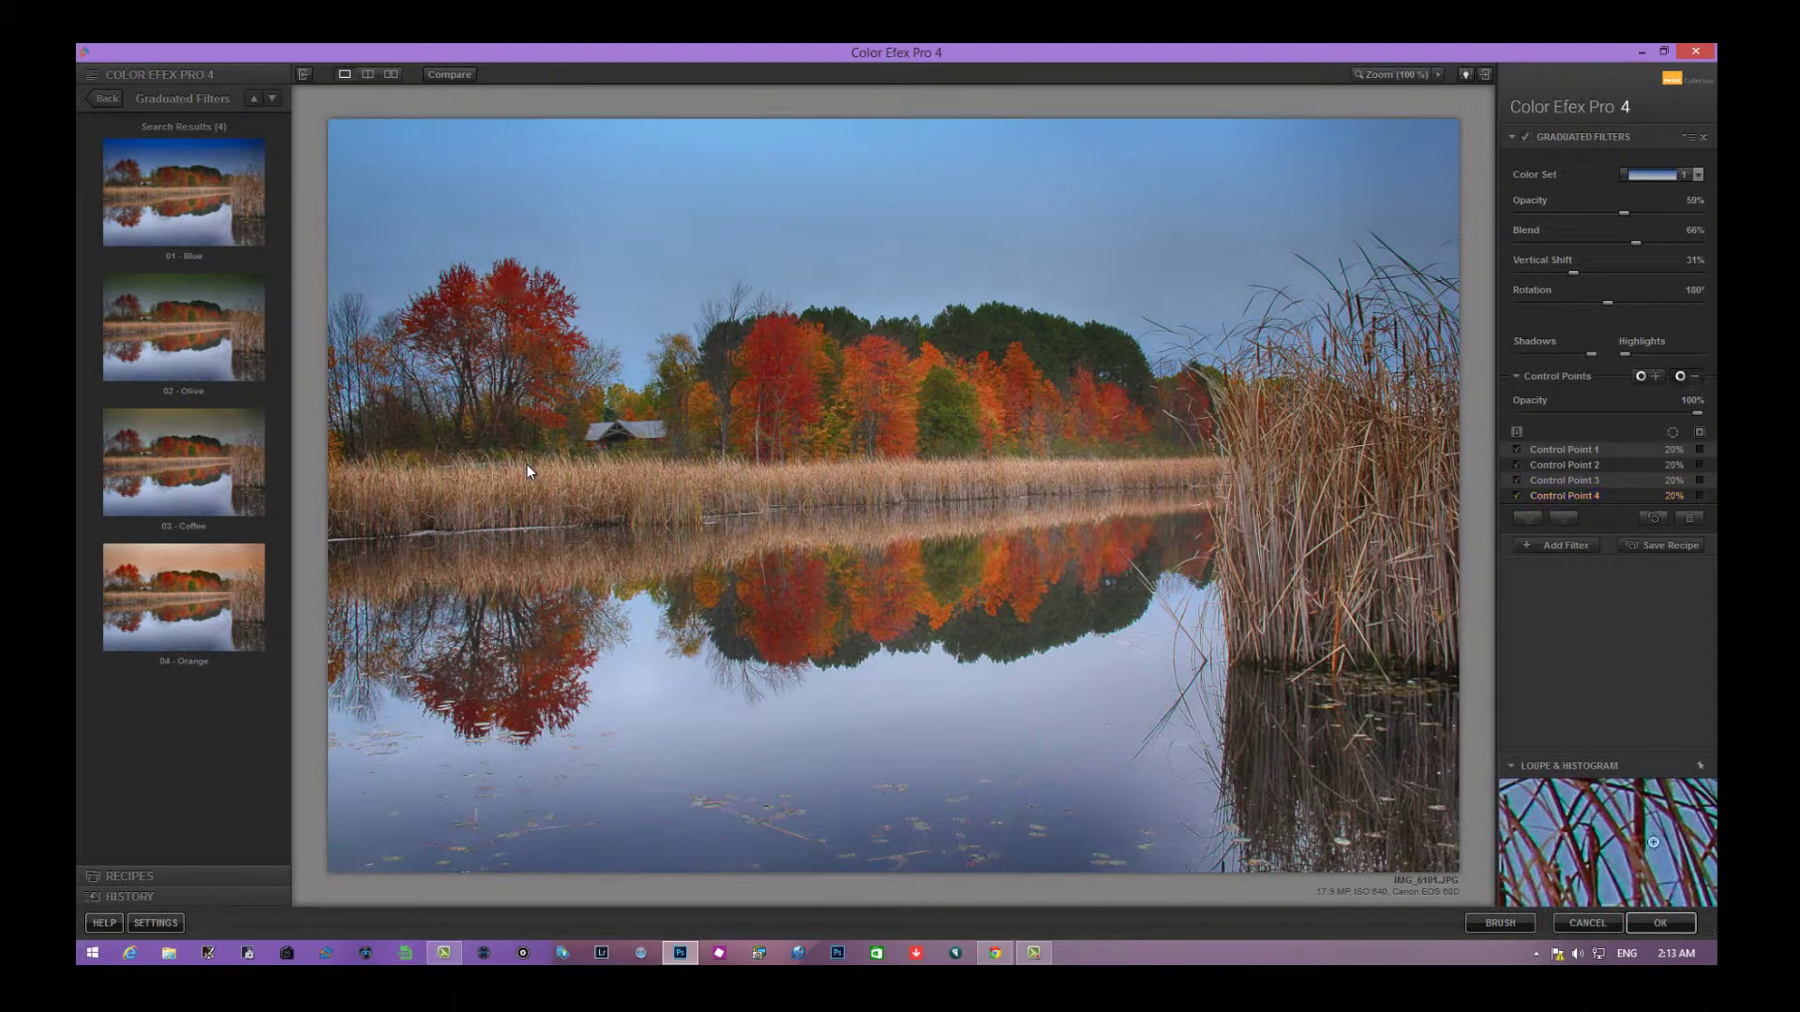
pyautogui.click(431, 305)
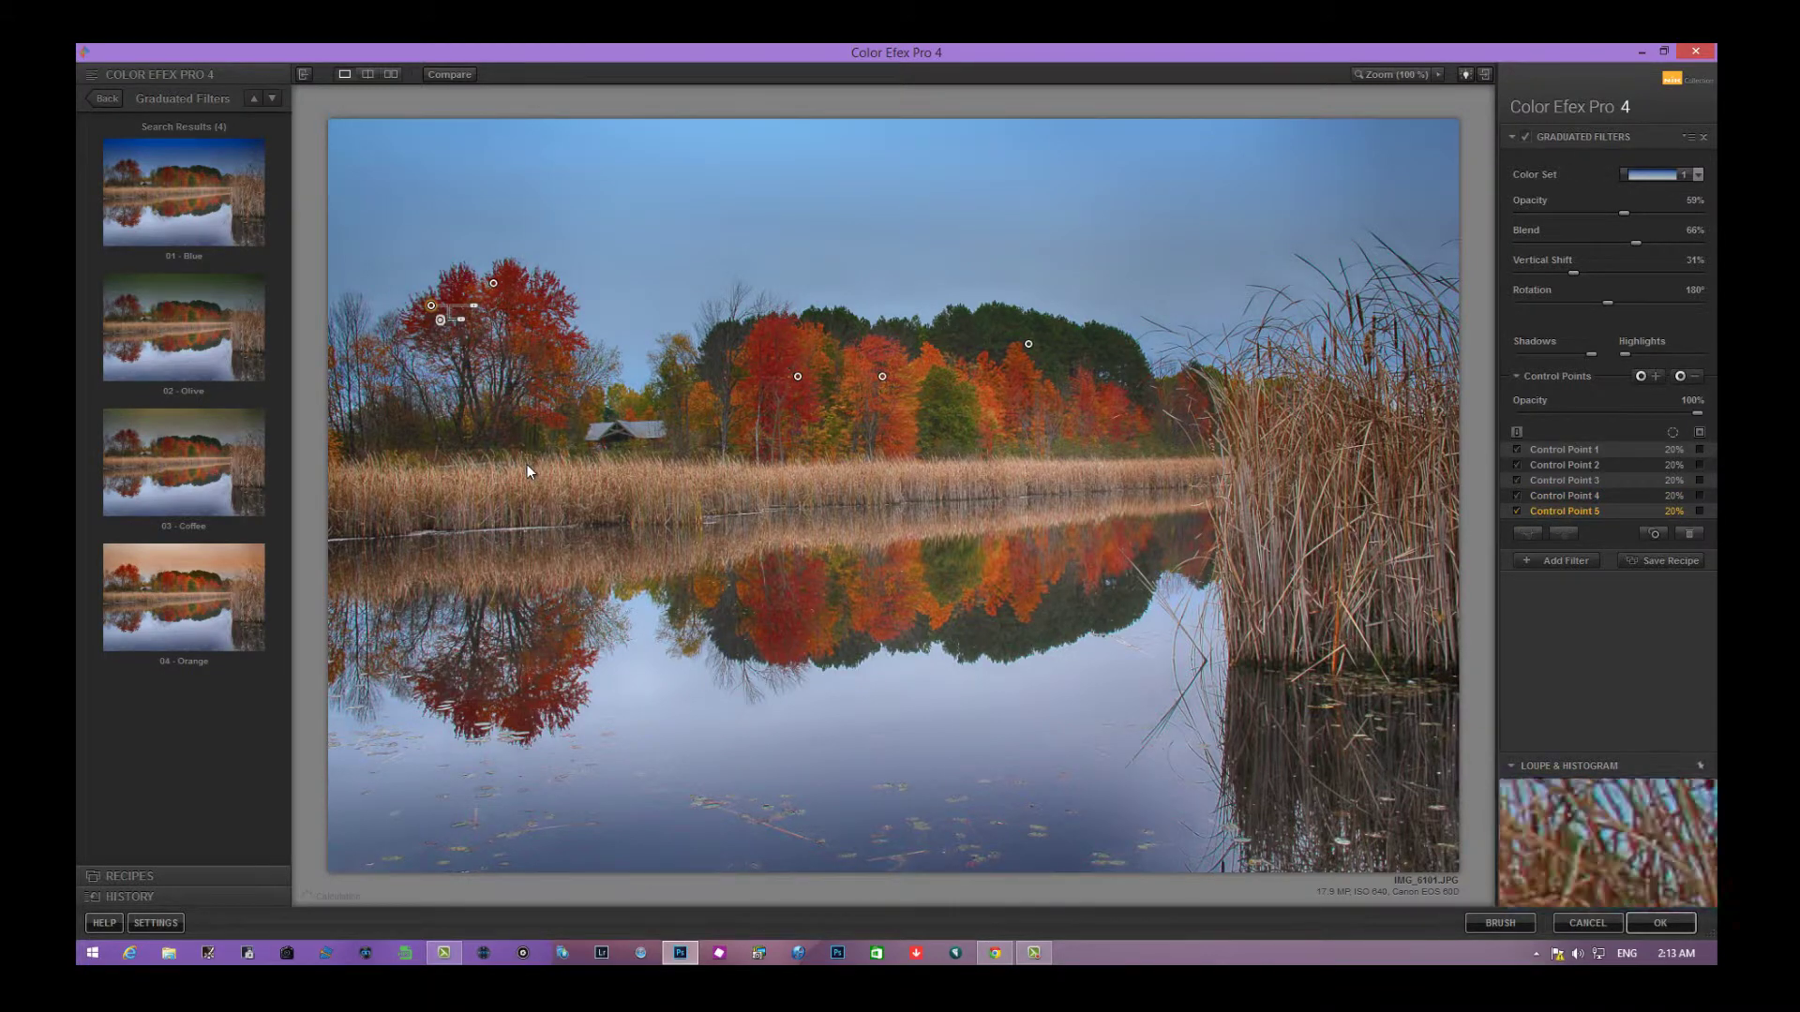
# Add three negative control points: one on the bare trees beside the large red tree and two in the tall foreground reeds
pyautogui.click(525, 463)
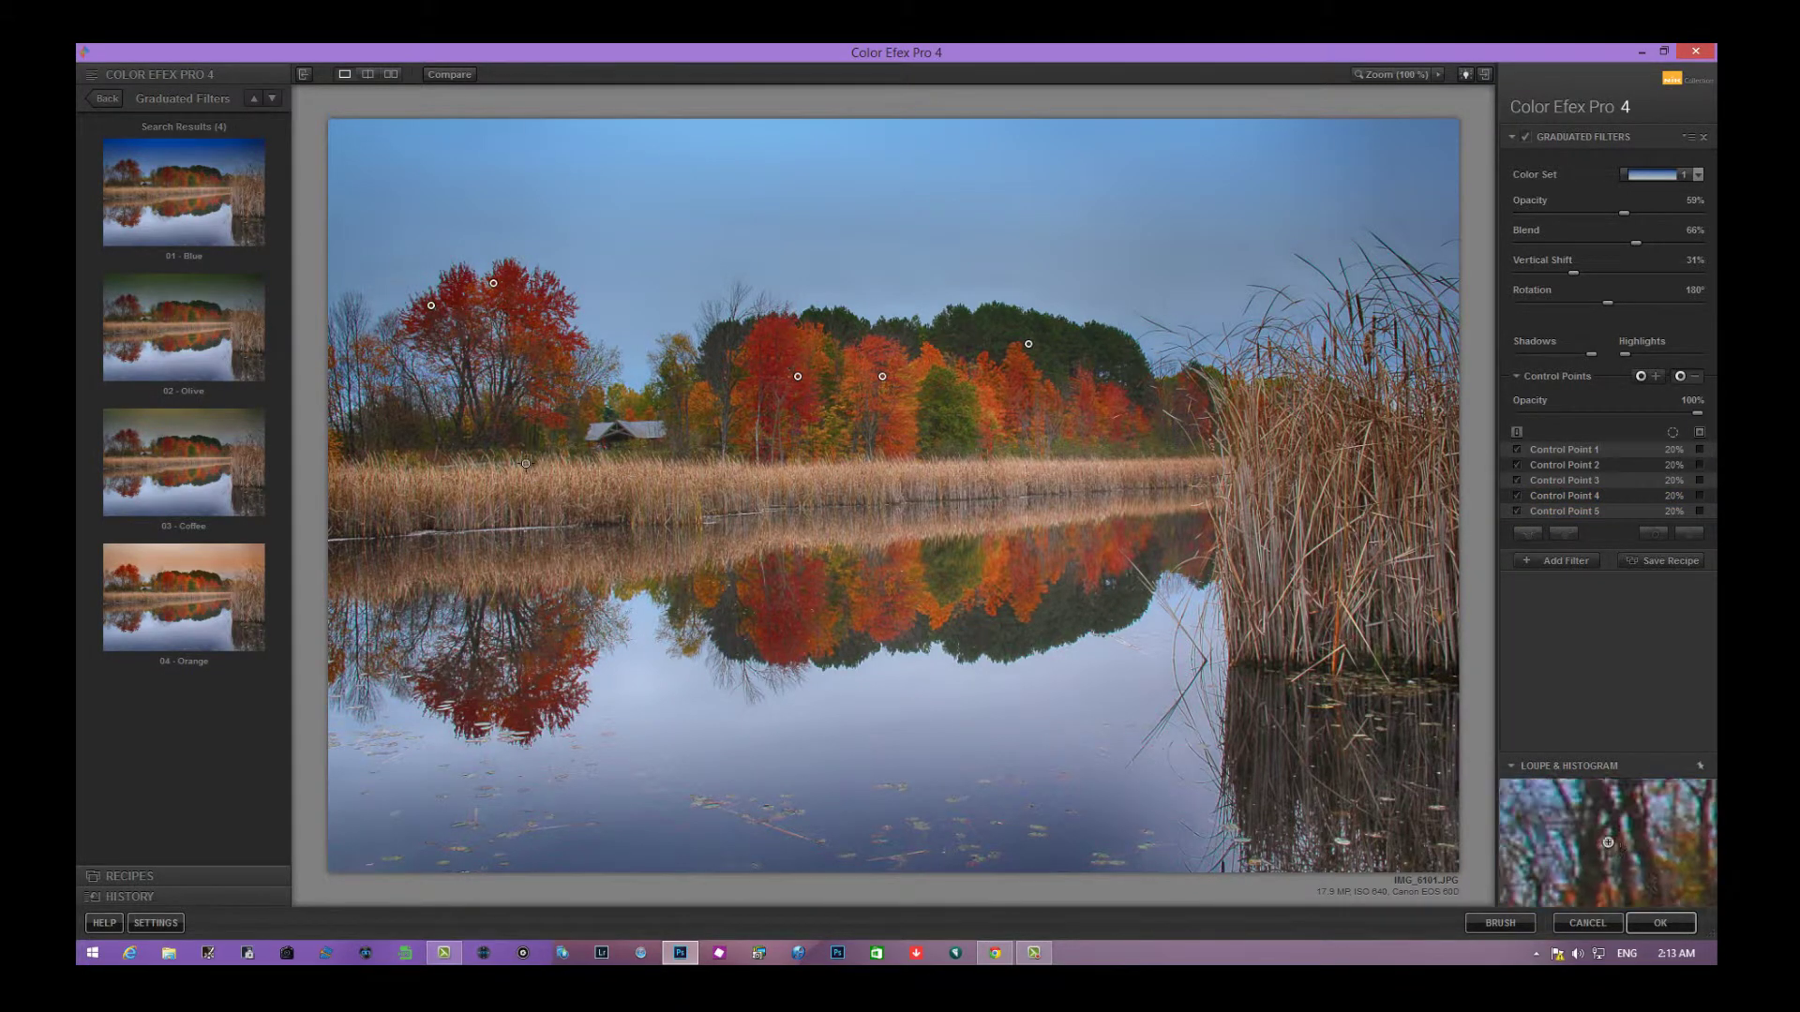
pyautogui.click(382, 375)
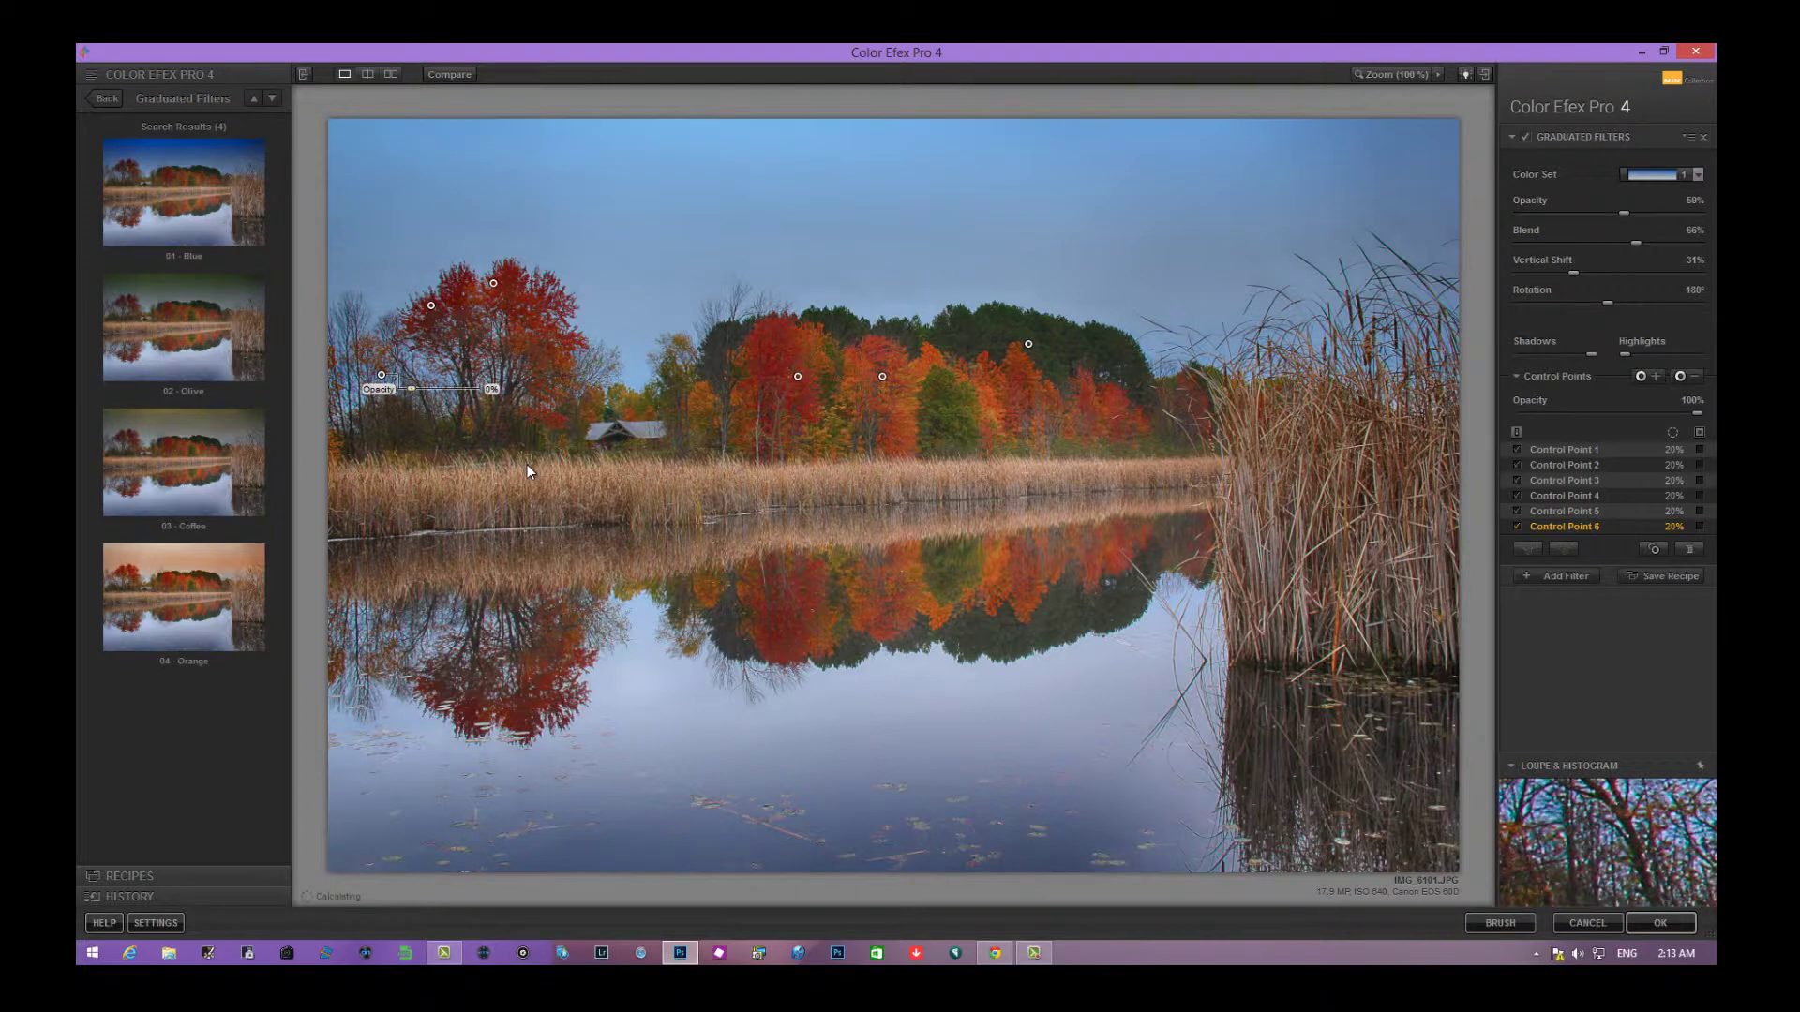
pyautogui.click(530, 471)
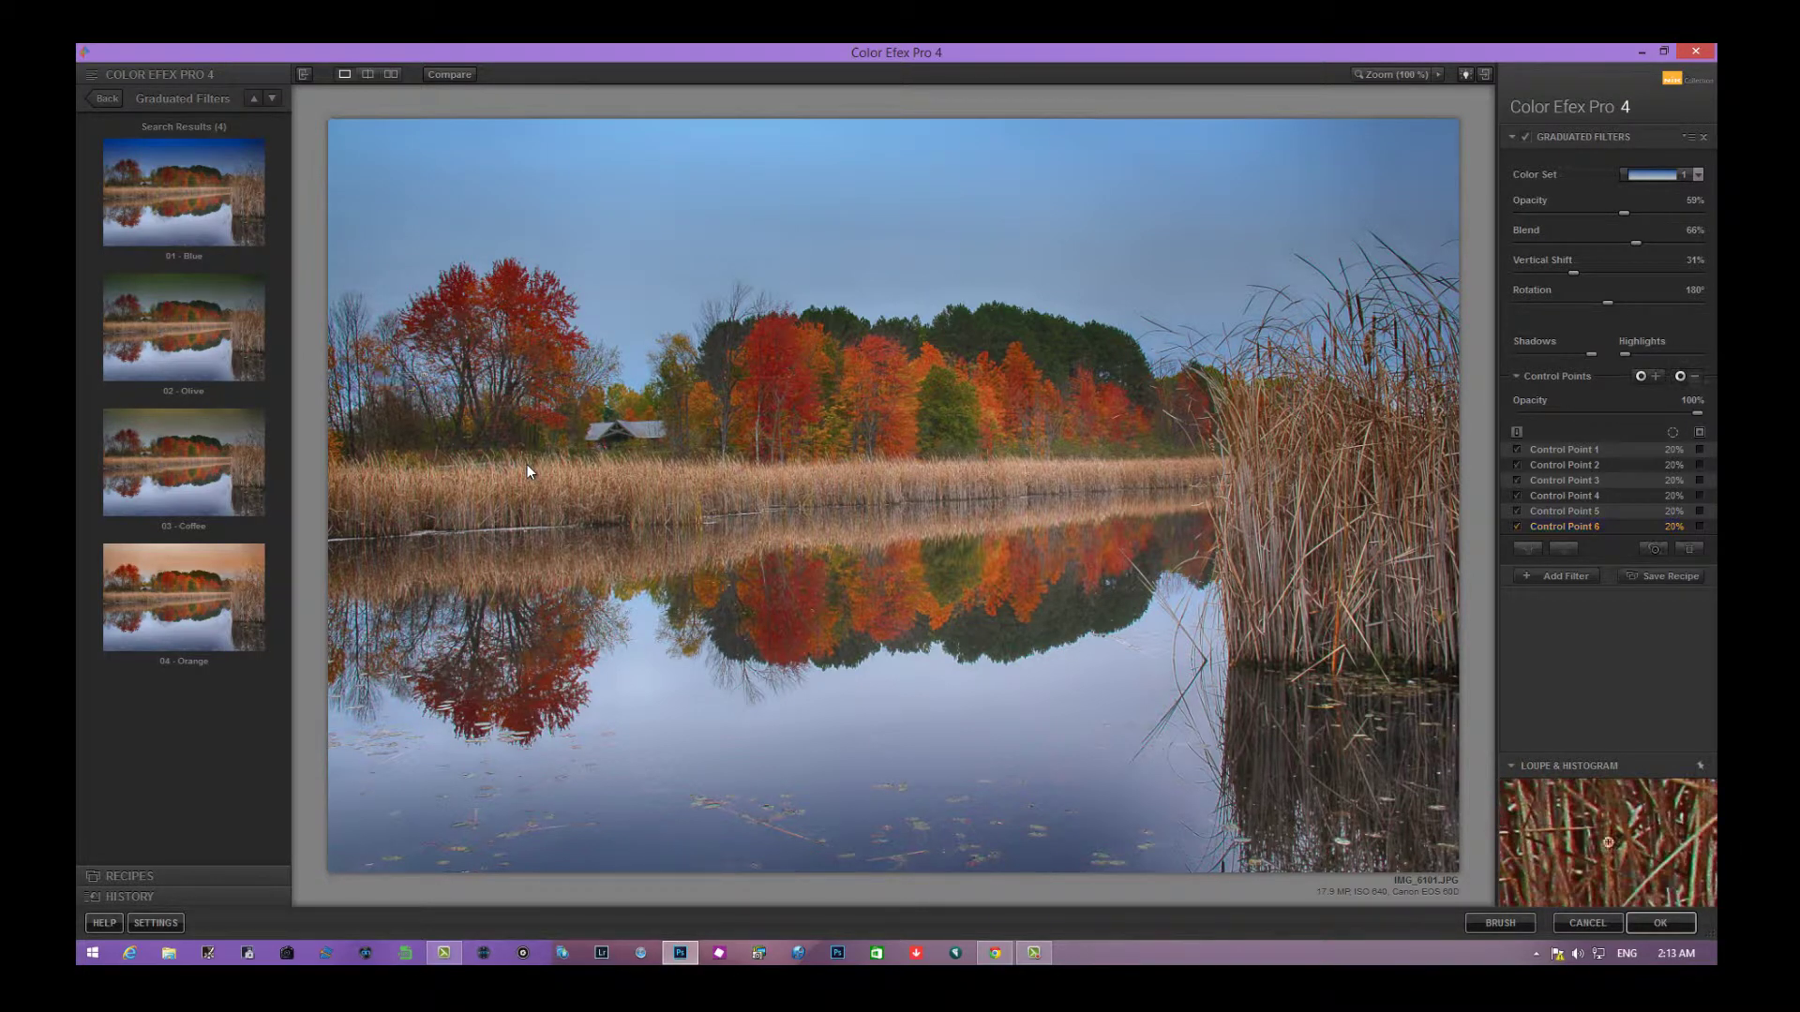
pyautogui.click(1334, 412)
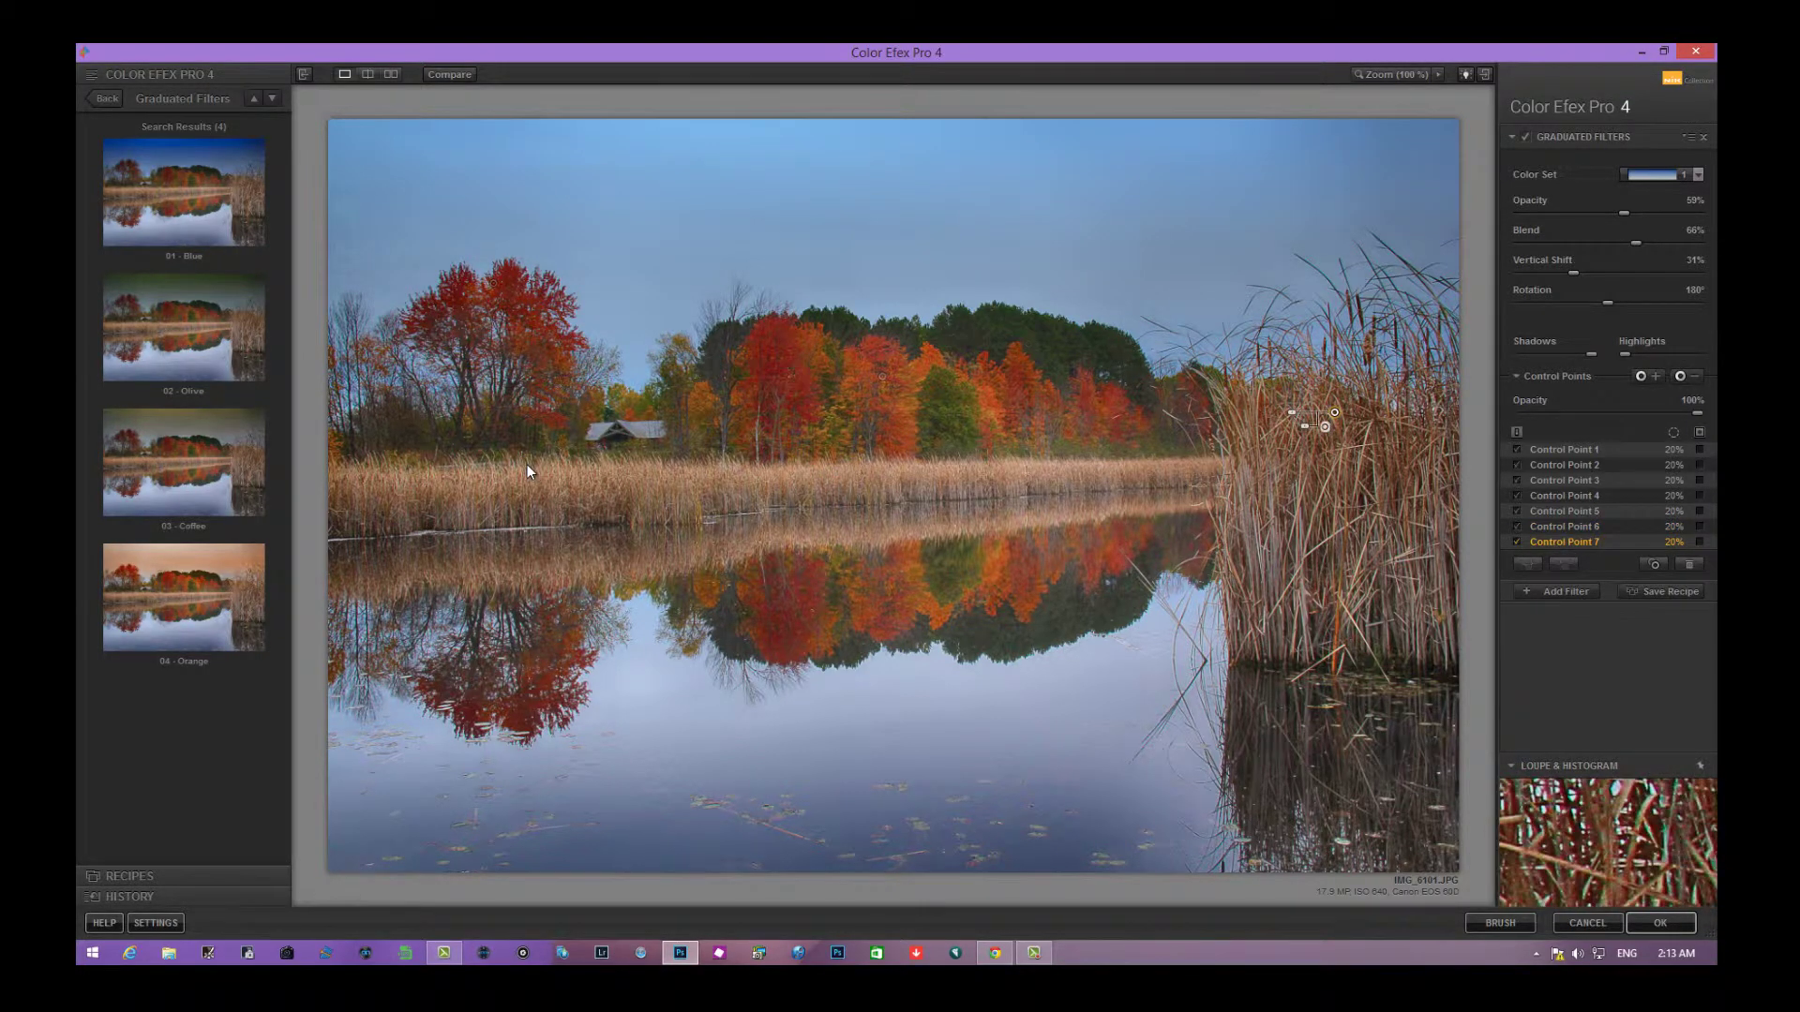
pyautogui.click(529, 471)
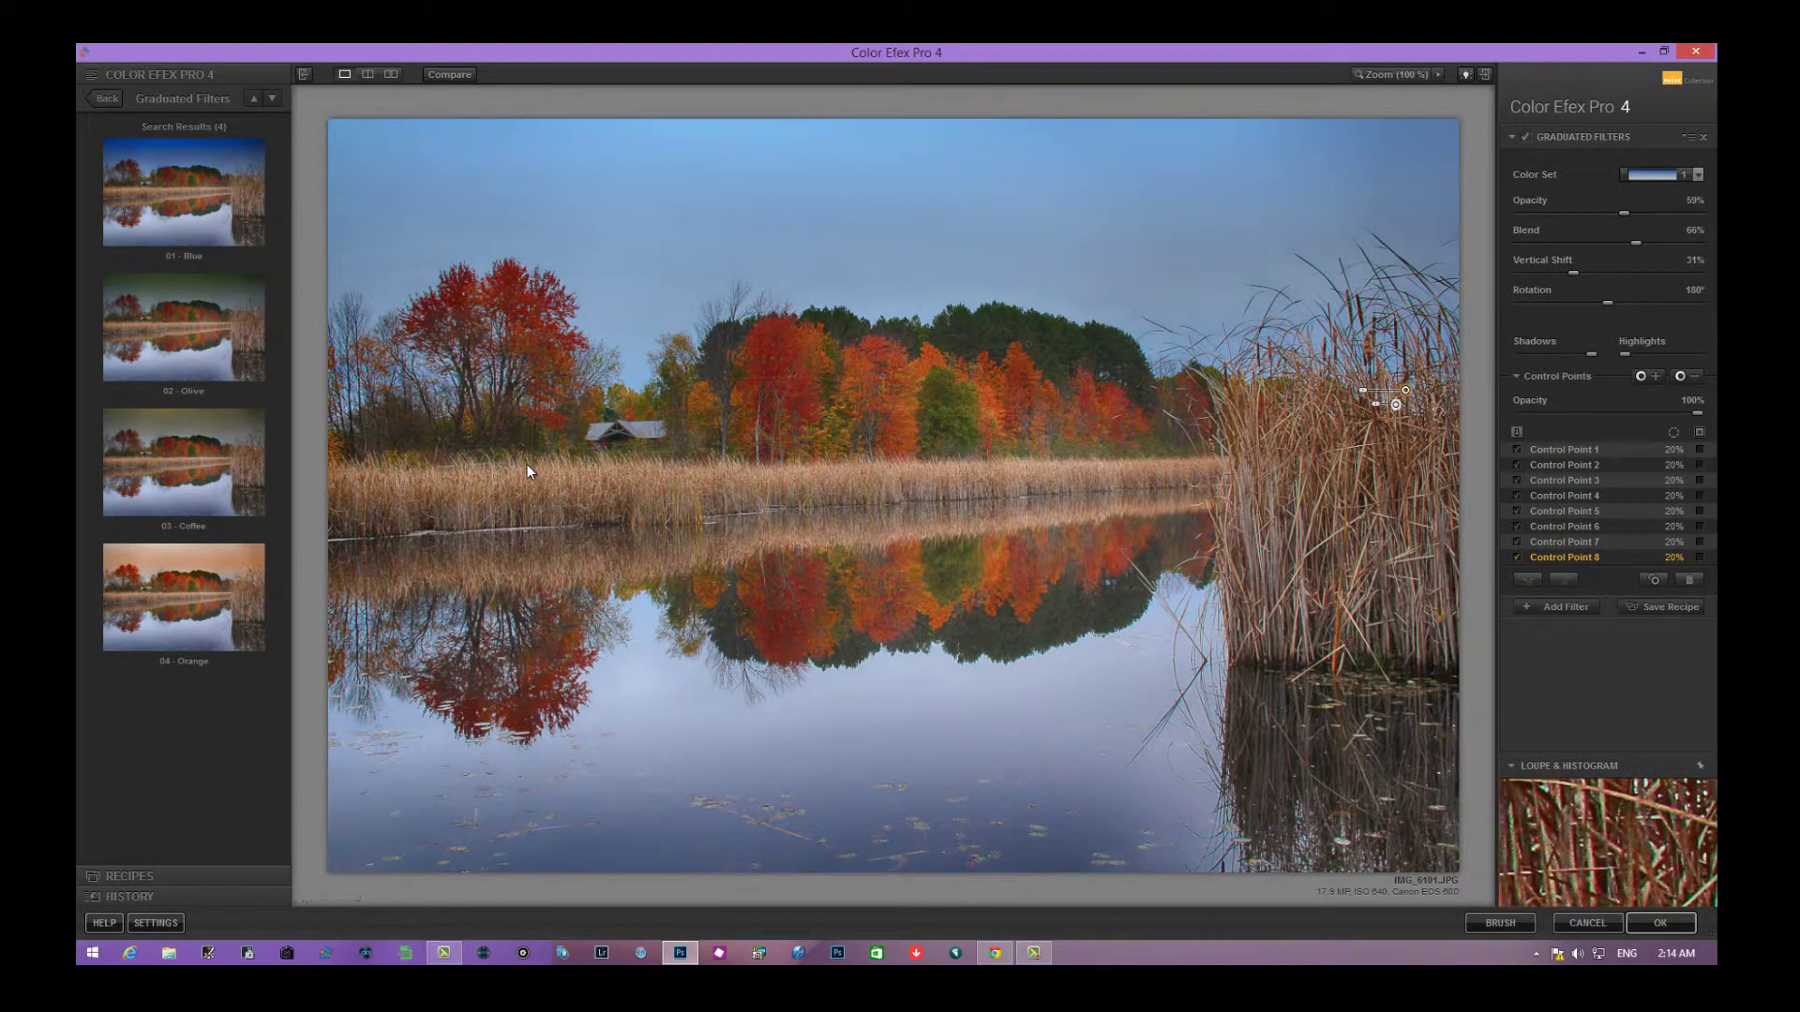
# Place negative control points on the reed bank below the large red tree and on the small trees beside the tall foreground reeds
pyautogui.click(528, 472)
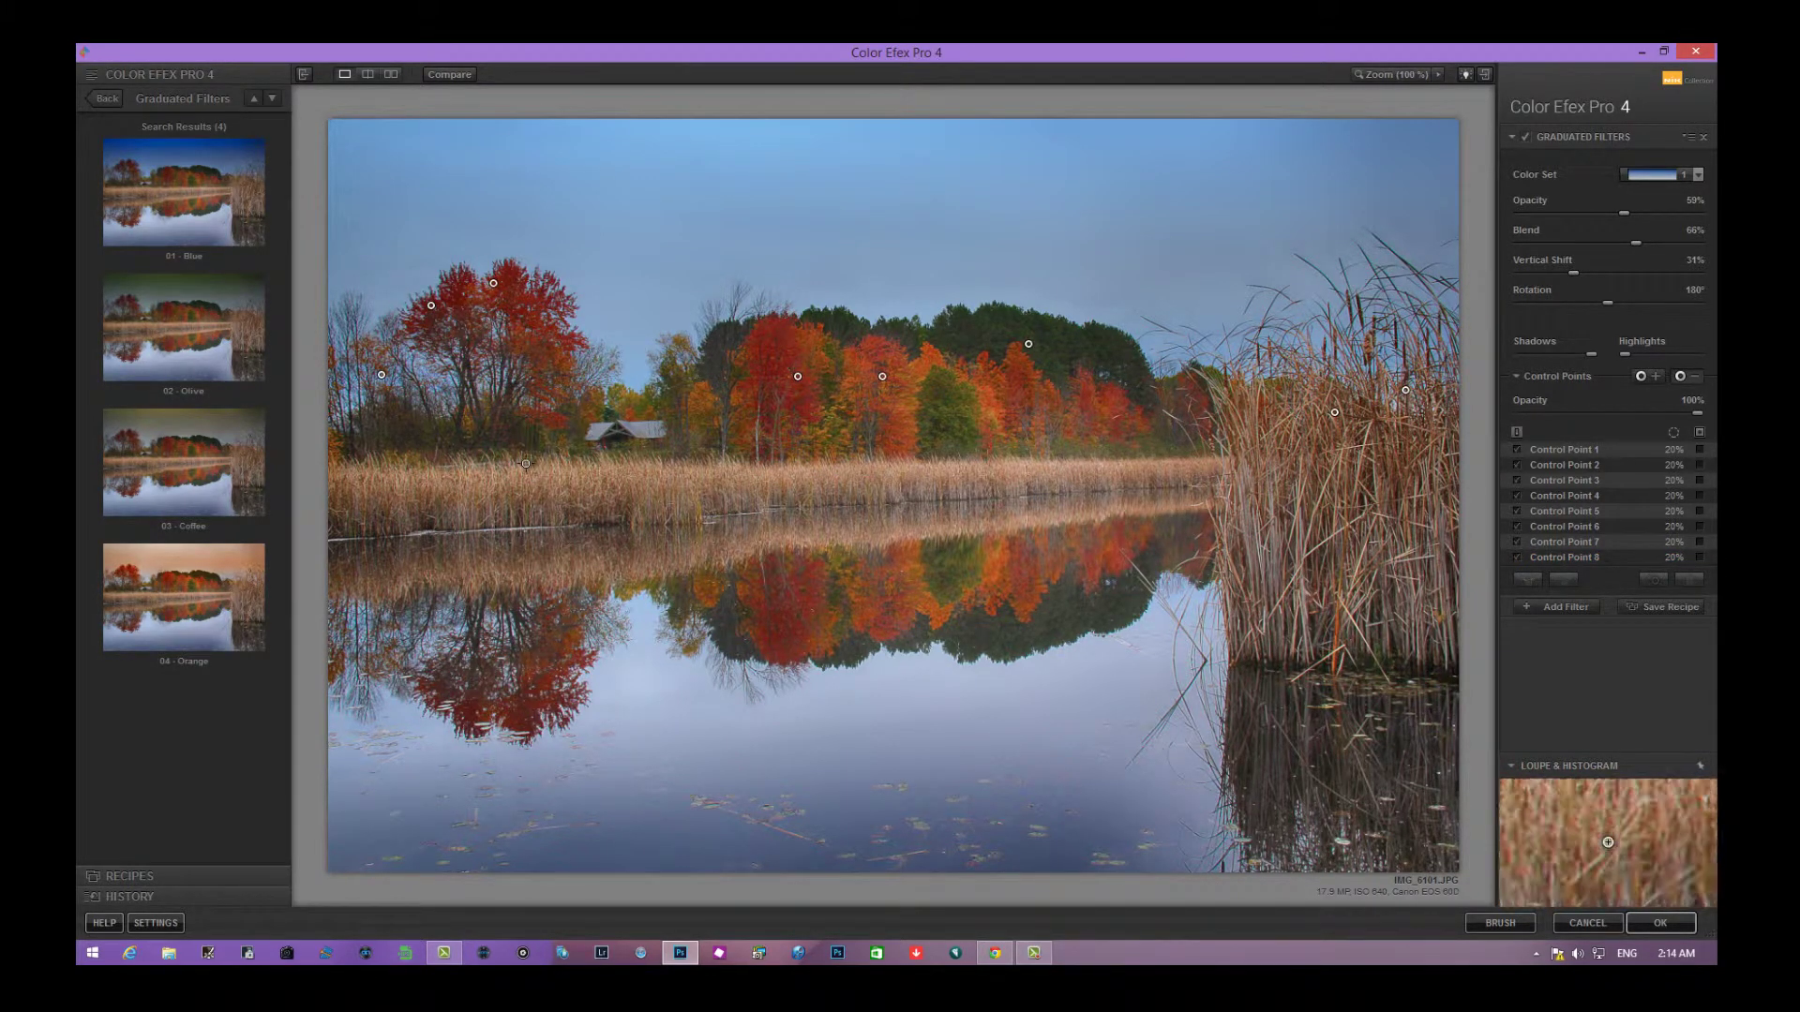
pyautogui.click(525, 463)
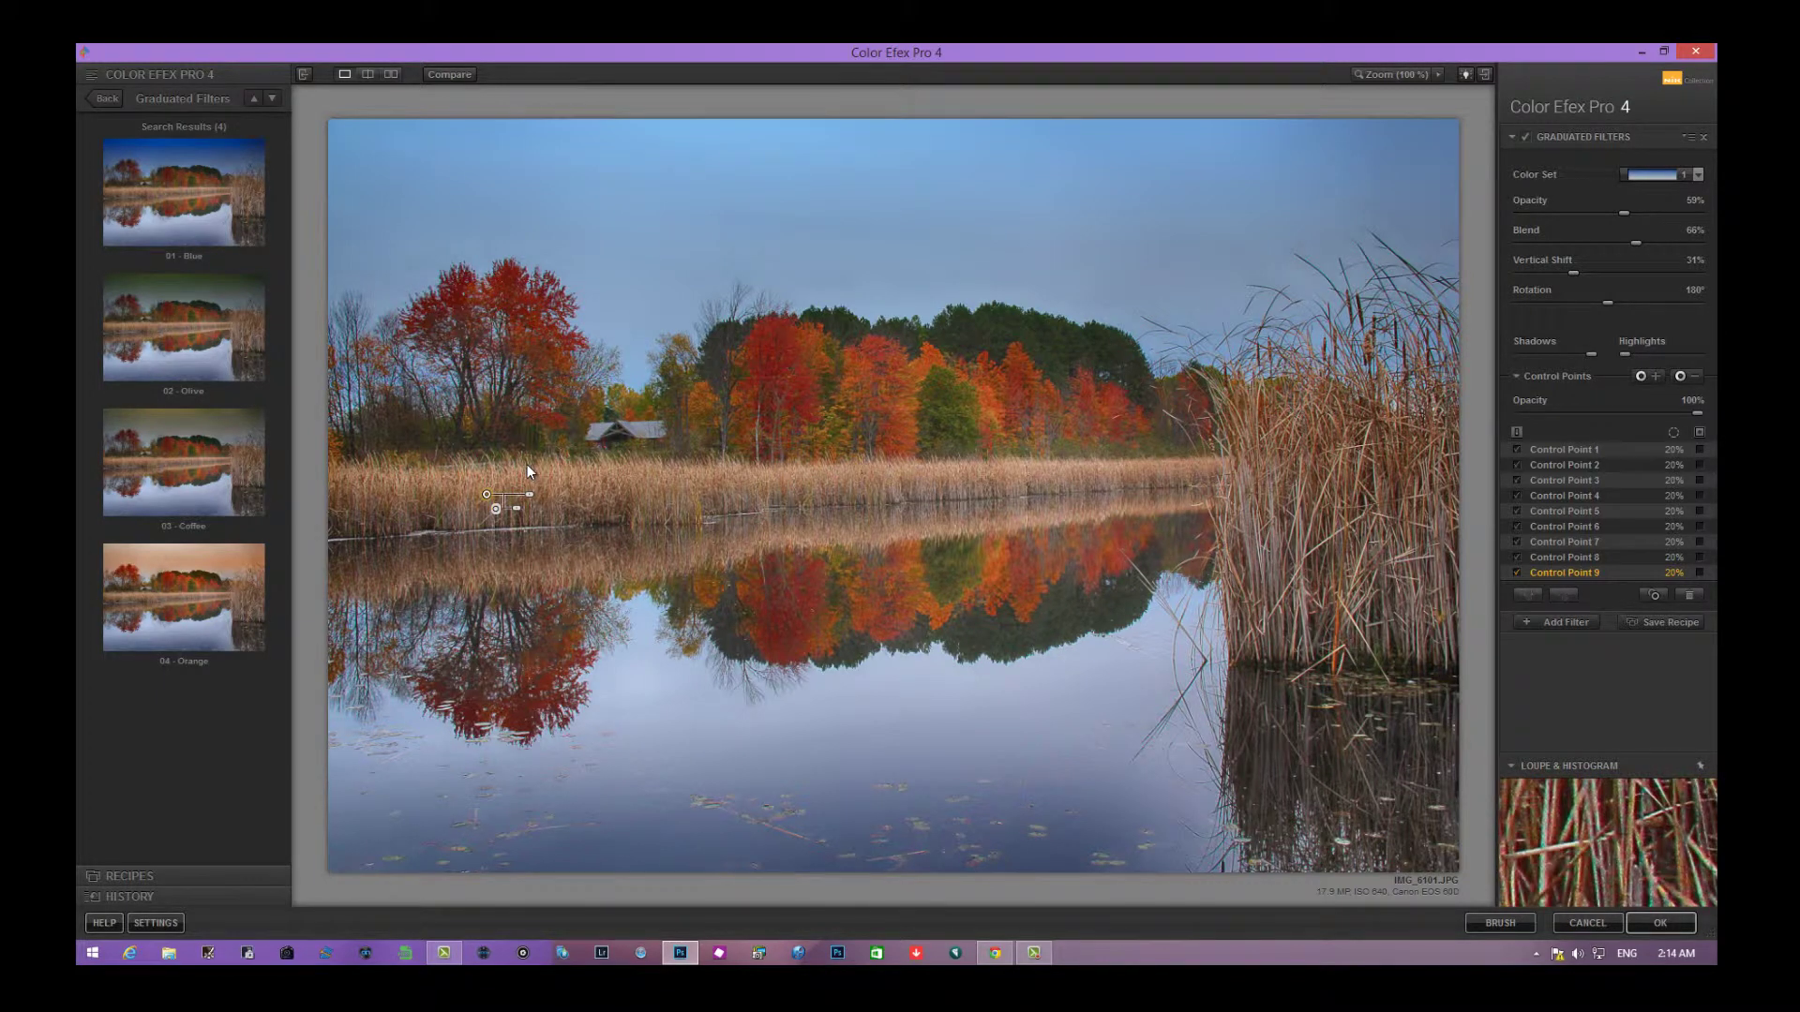
pyautogui.click(528, 471)
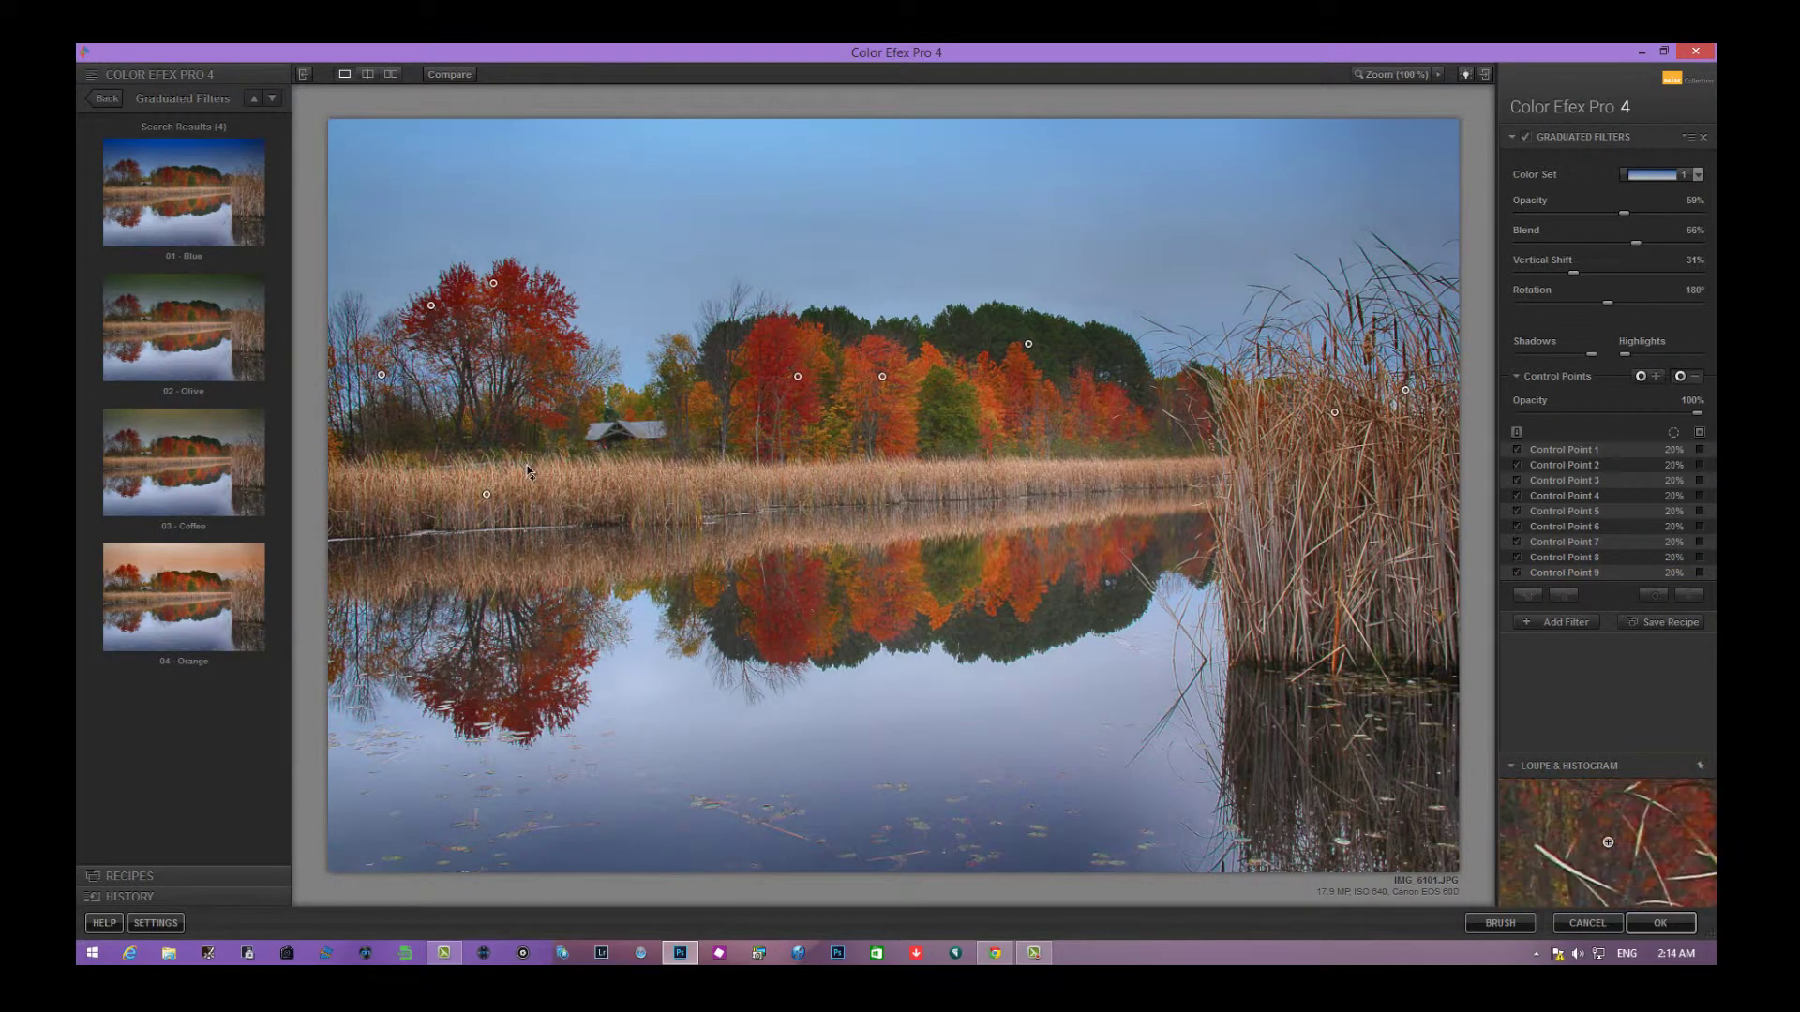
pyautogui.click(1181, 409)
# Add three negative control points along the dark green treetops of the central tree line
pyautogui.click(526, 465)
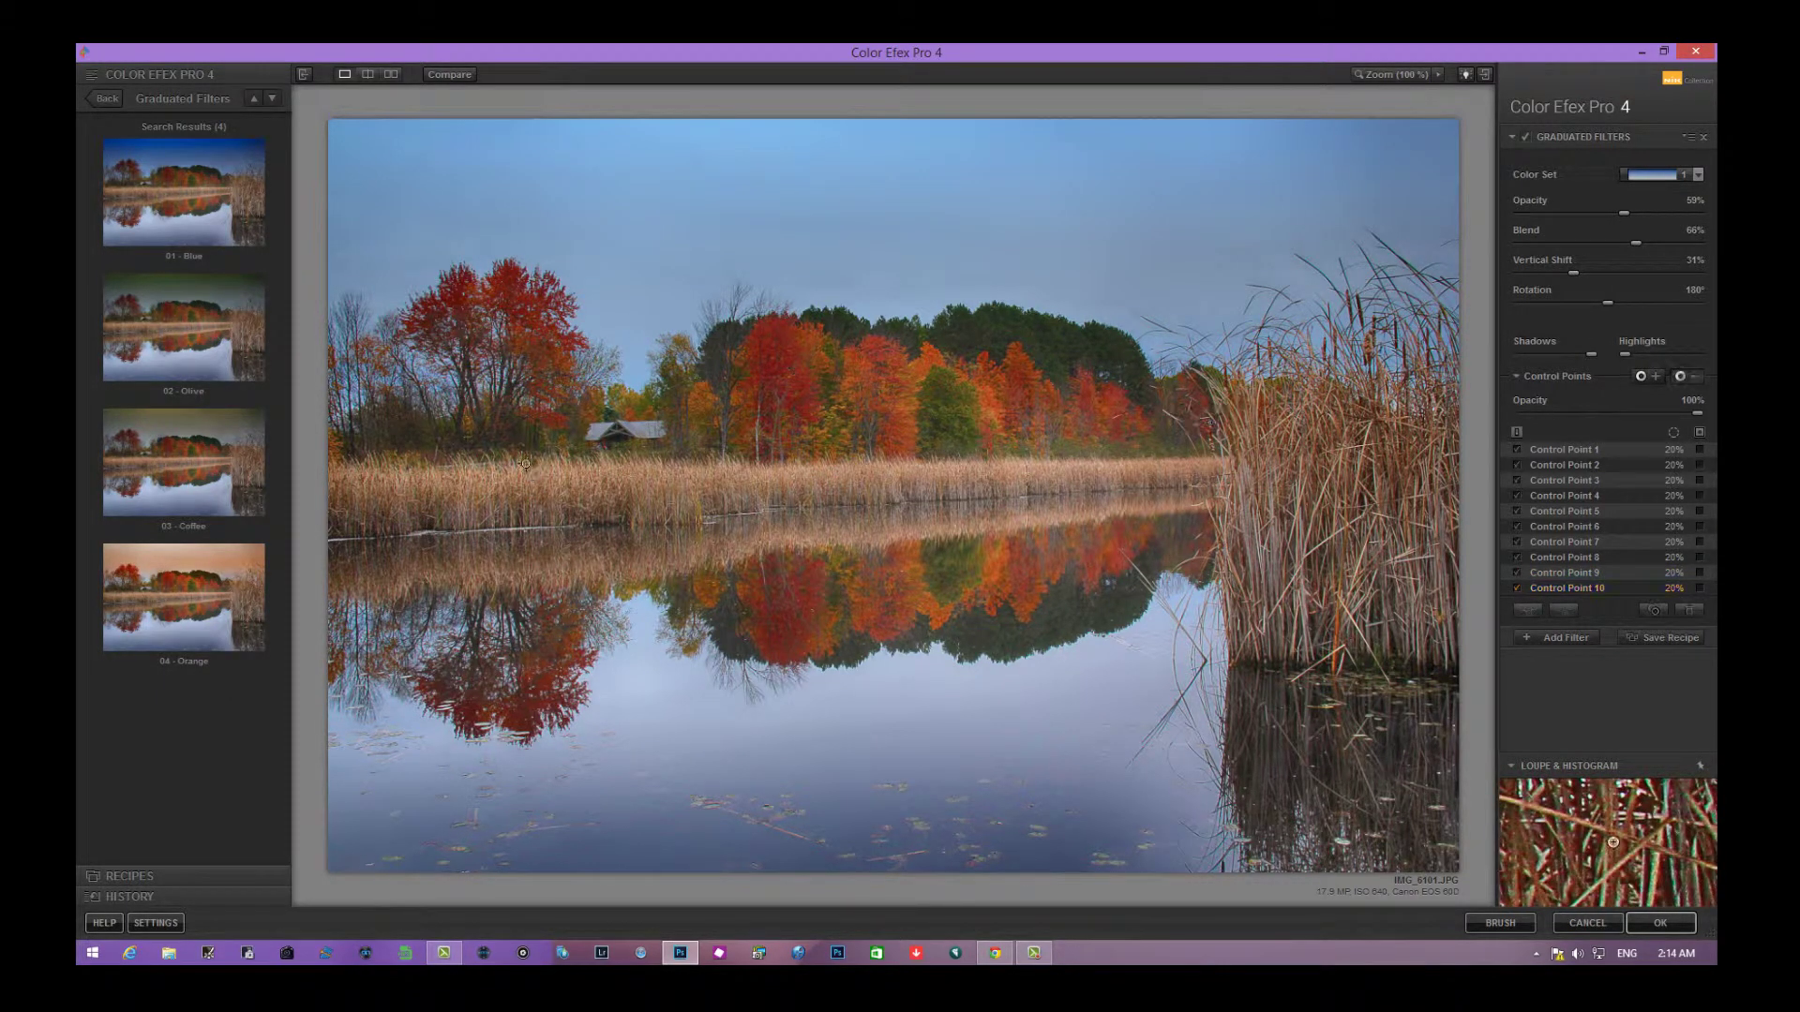
pyautogui.hotkey('ctrl', 'v')
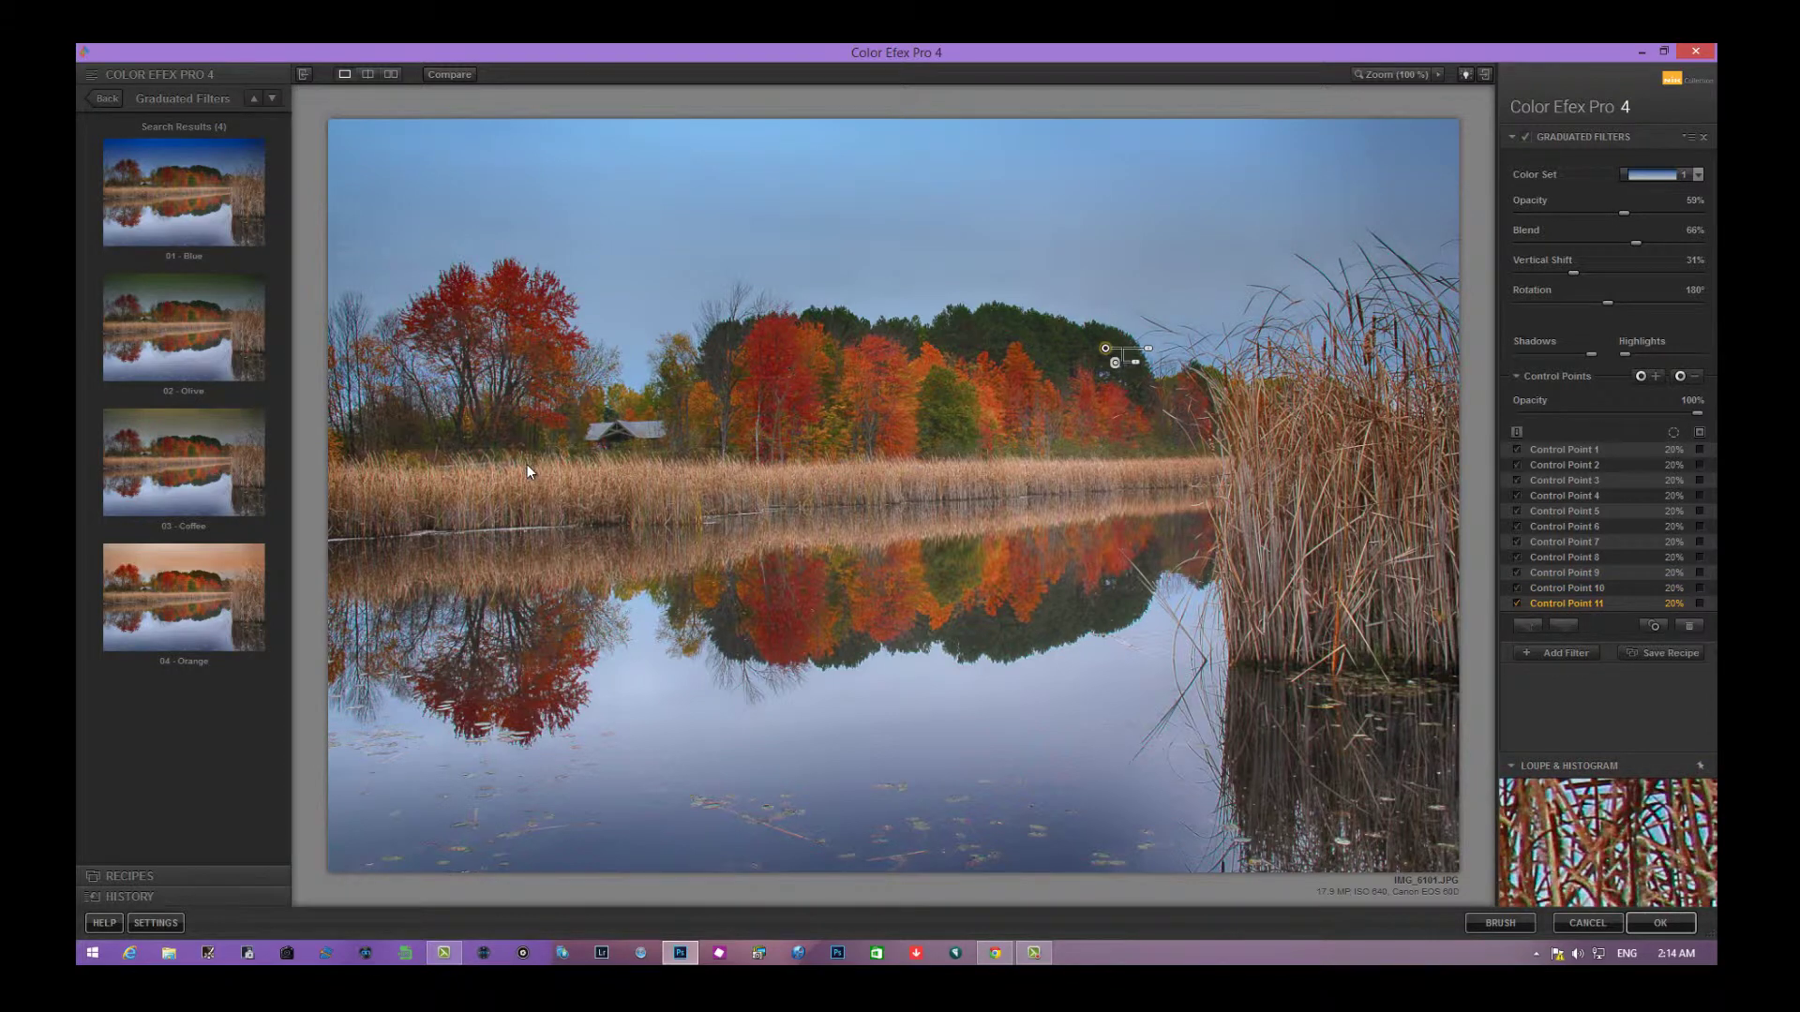
pyautogui.click(530, 471)
pyautogui.hotkey('ctrl', 'v')
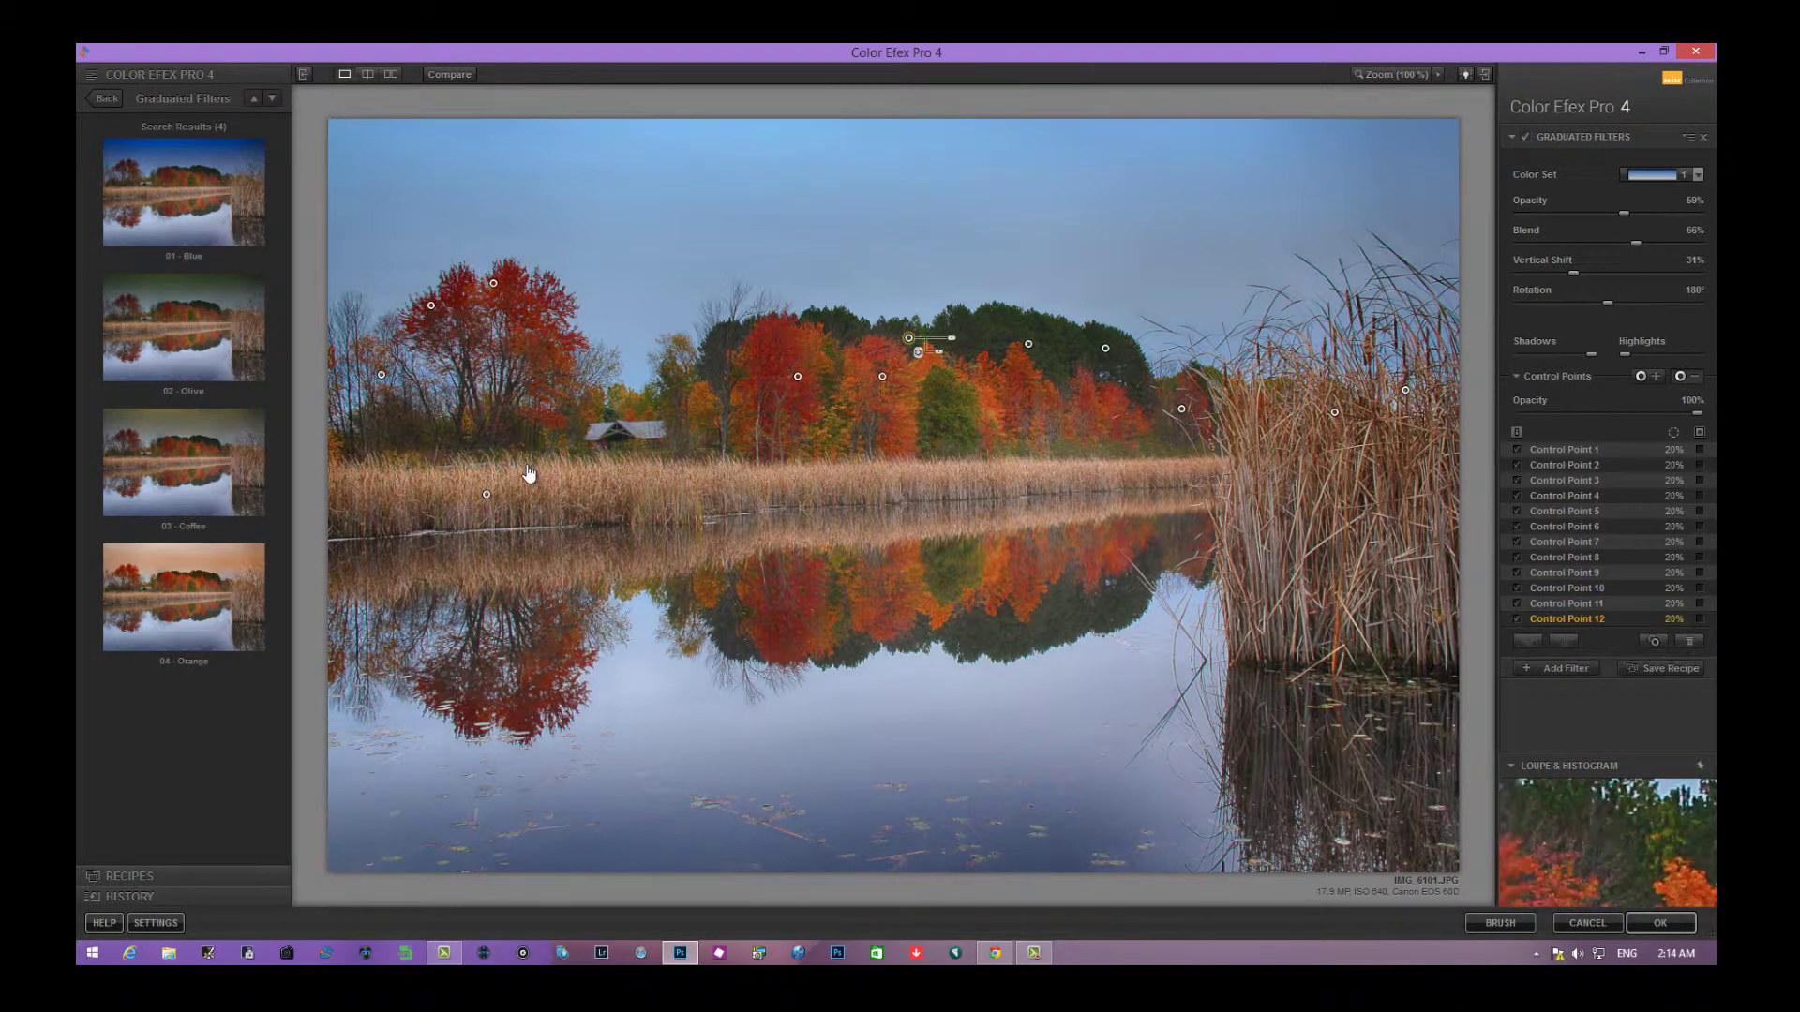
pyautogui.click(526, 464)
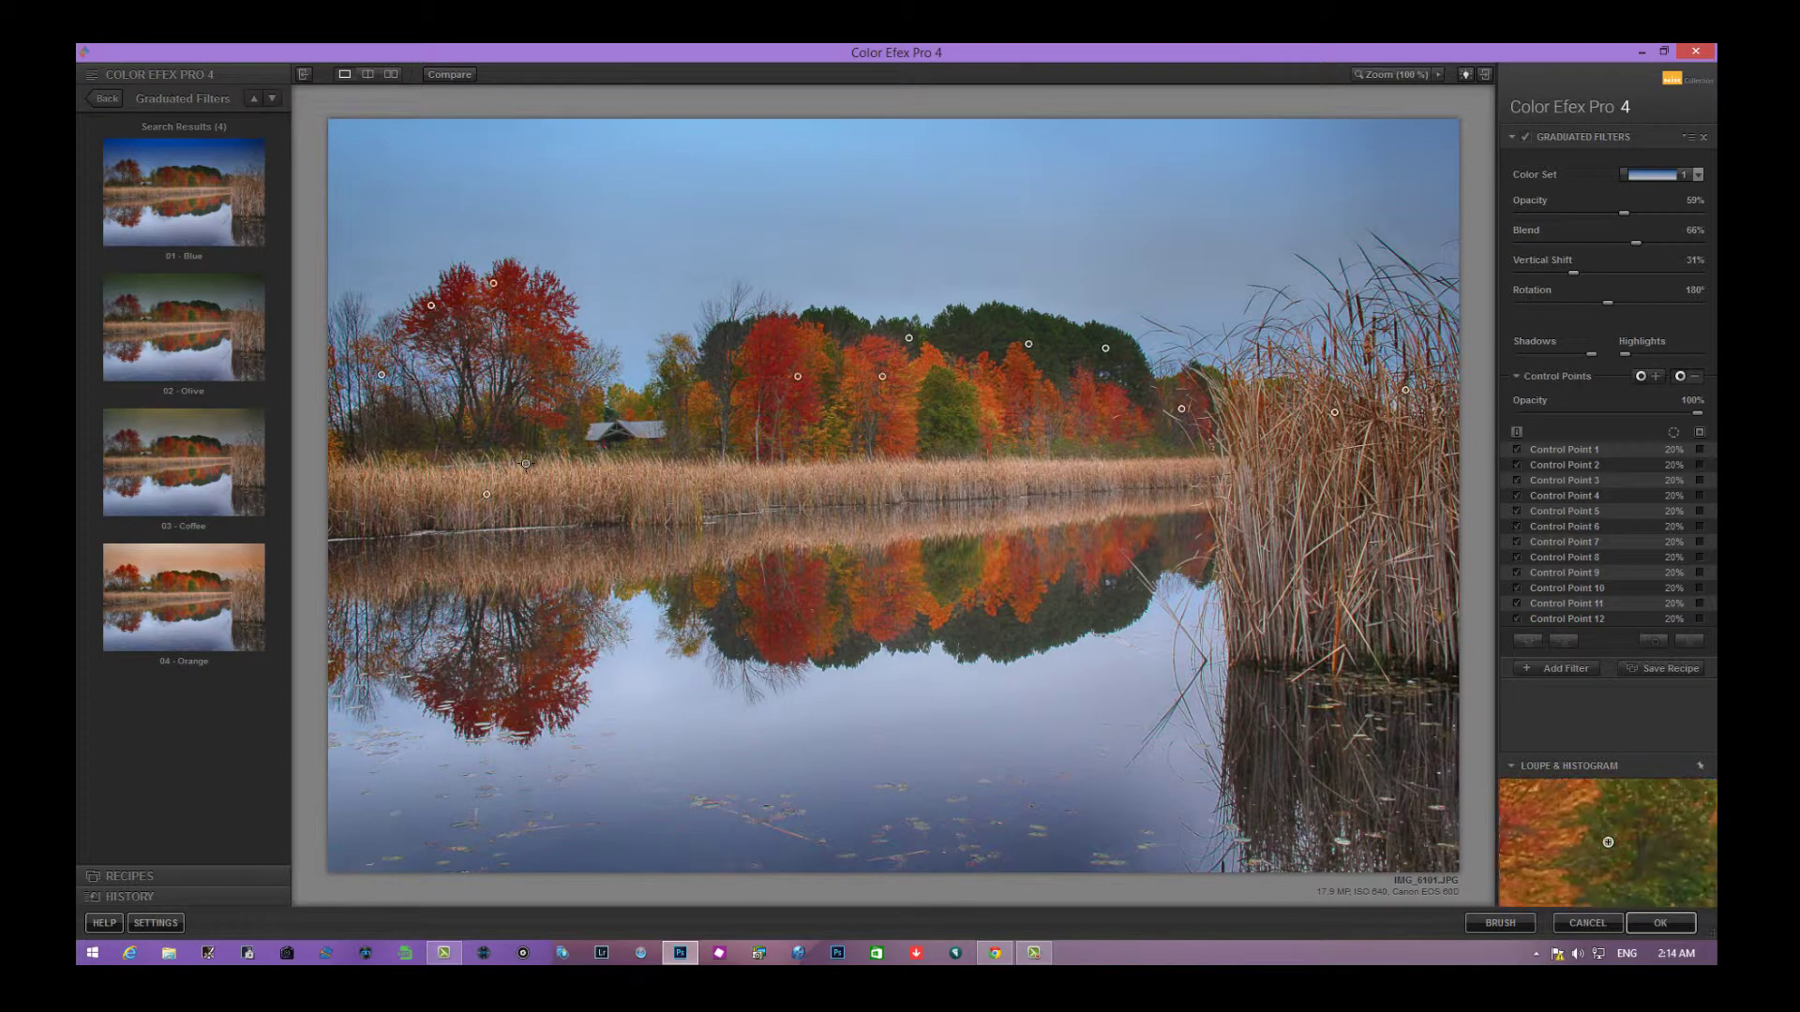
pyautogui.hotkey('ctrl', 'v')
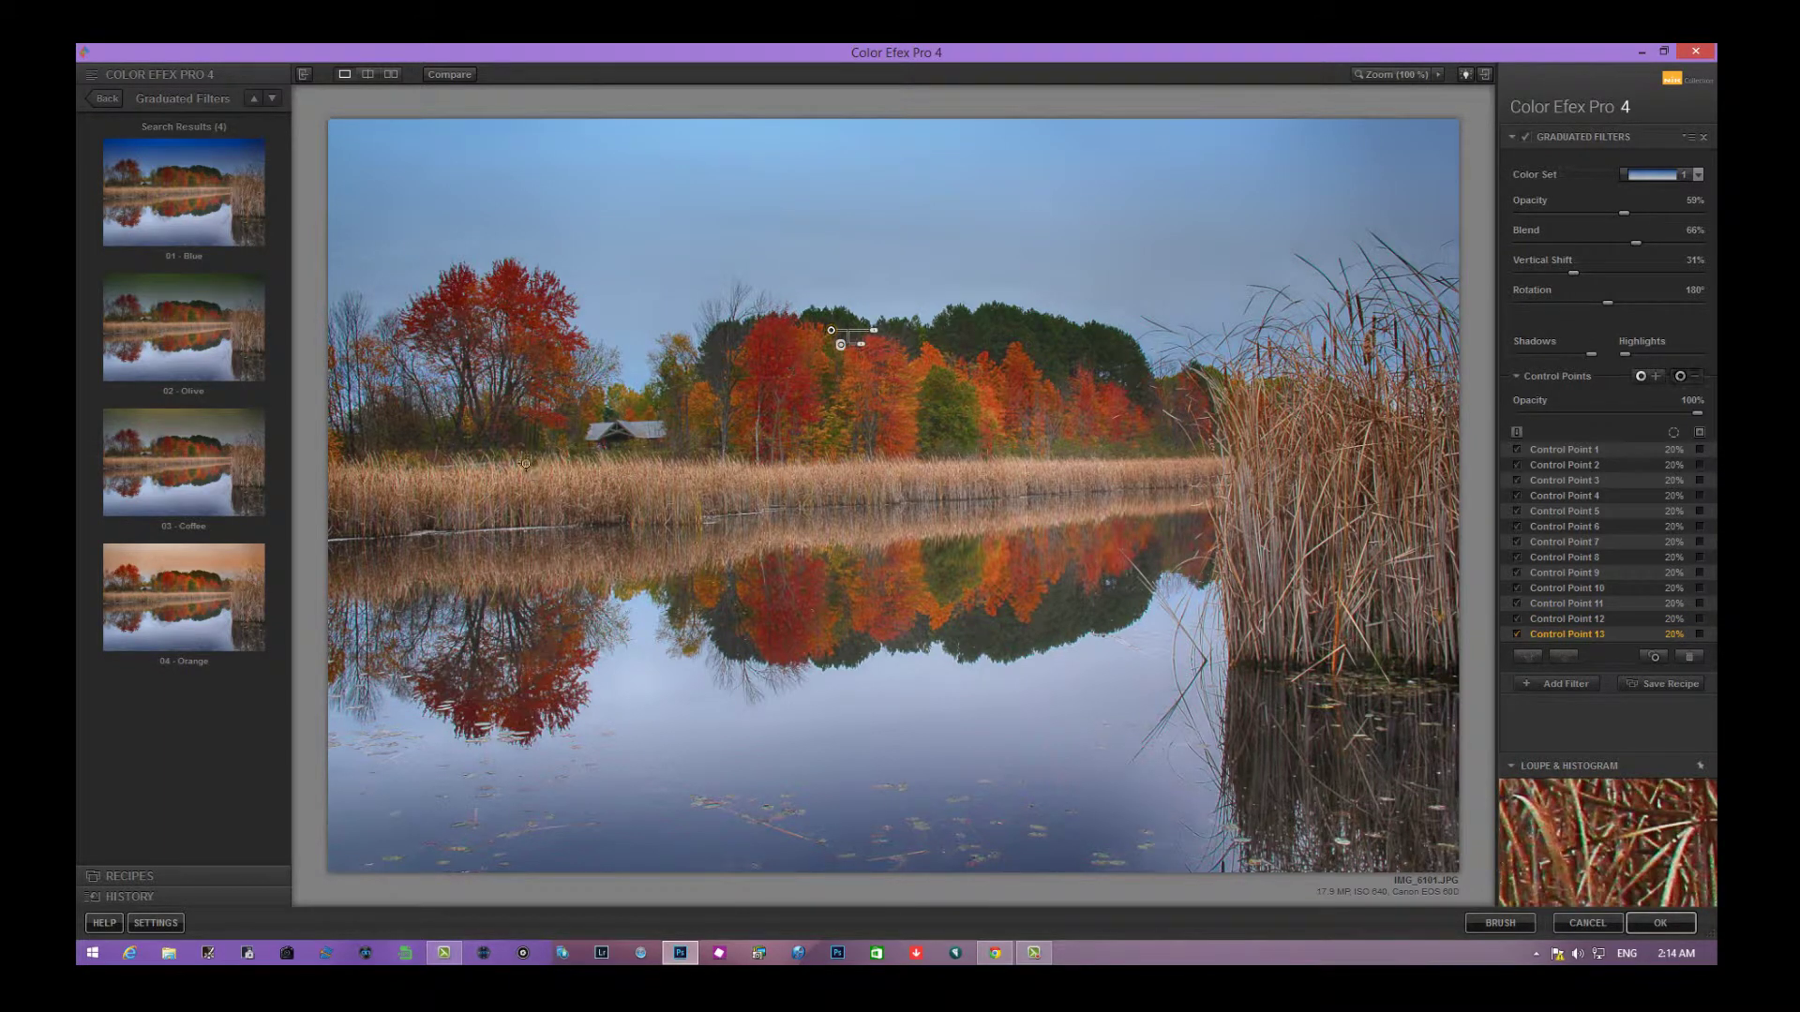
# Place negative control points on the bare tree at the cabin end of the central tree line and on the cabin roof
pyautogui.click(529, 472)
pyautogui.hotkey('ctrl', 'v')
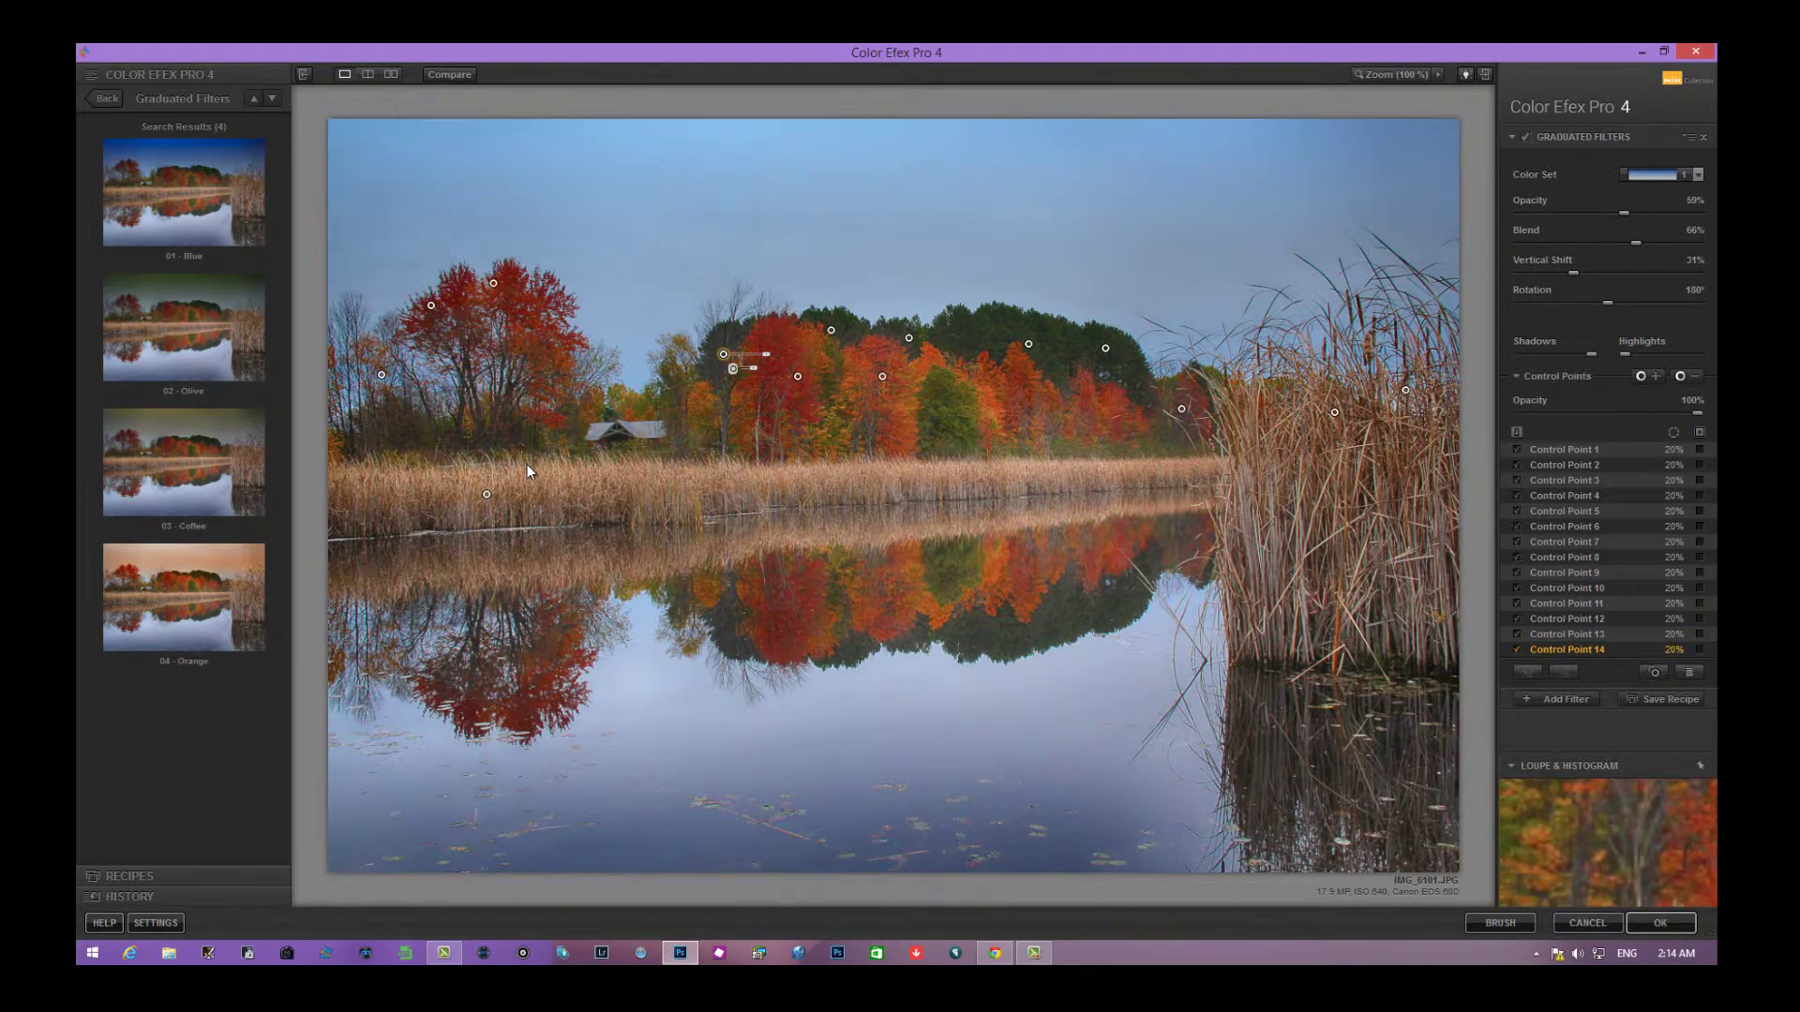
pyautogui.click(528, 471)
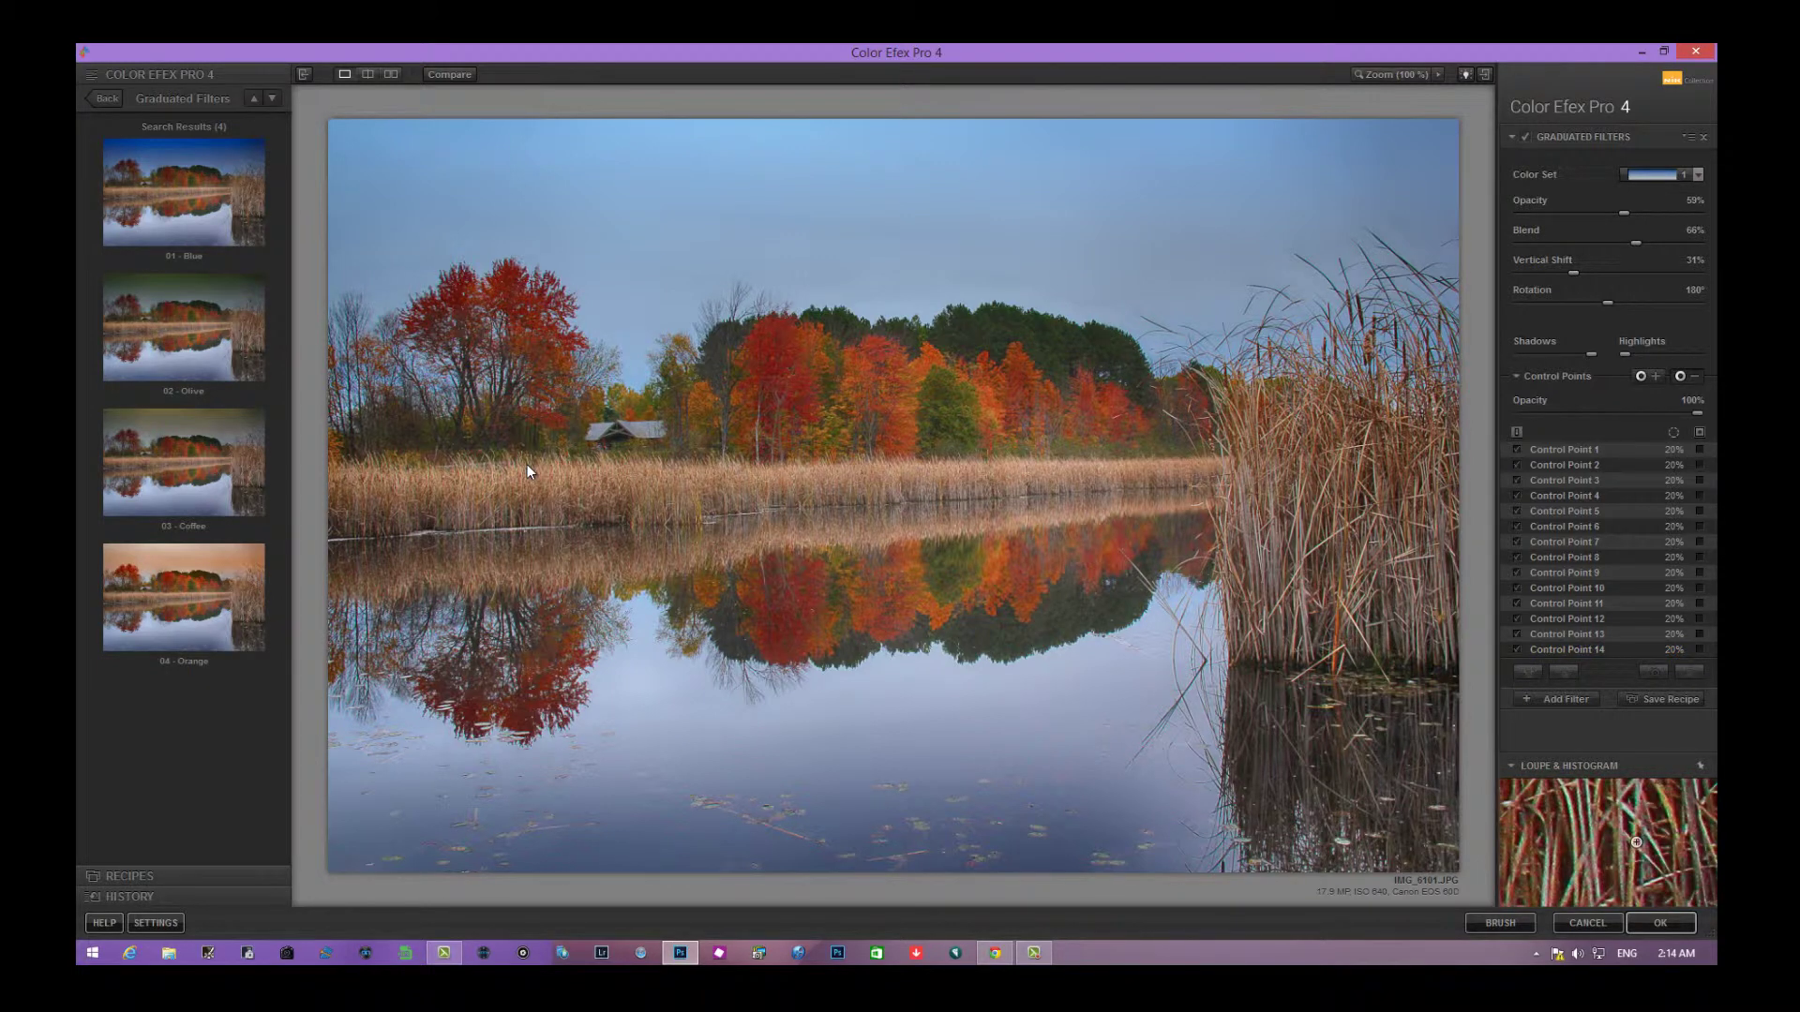
pyautogui.hotkey('ctrl', 'v')
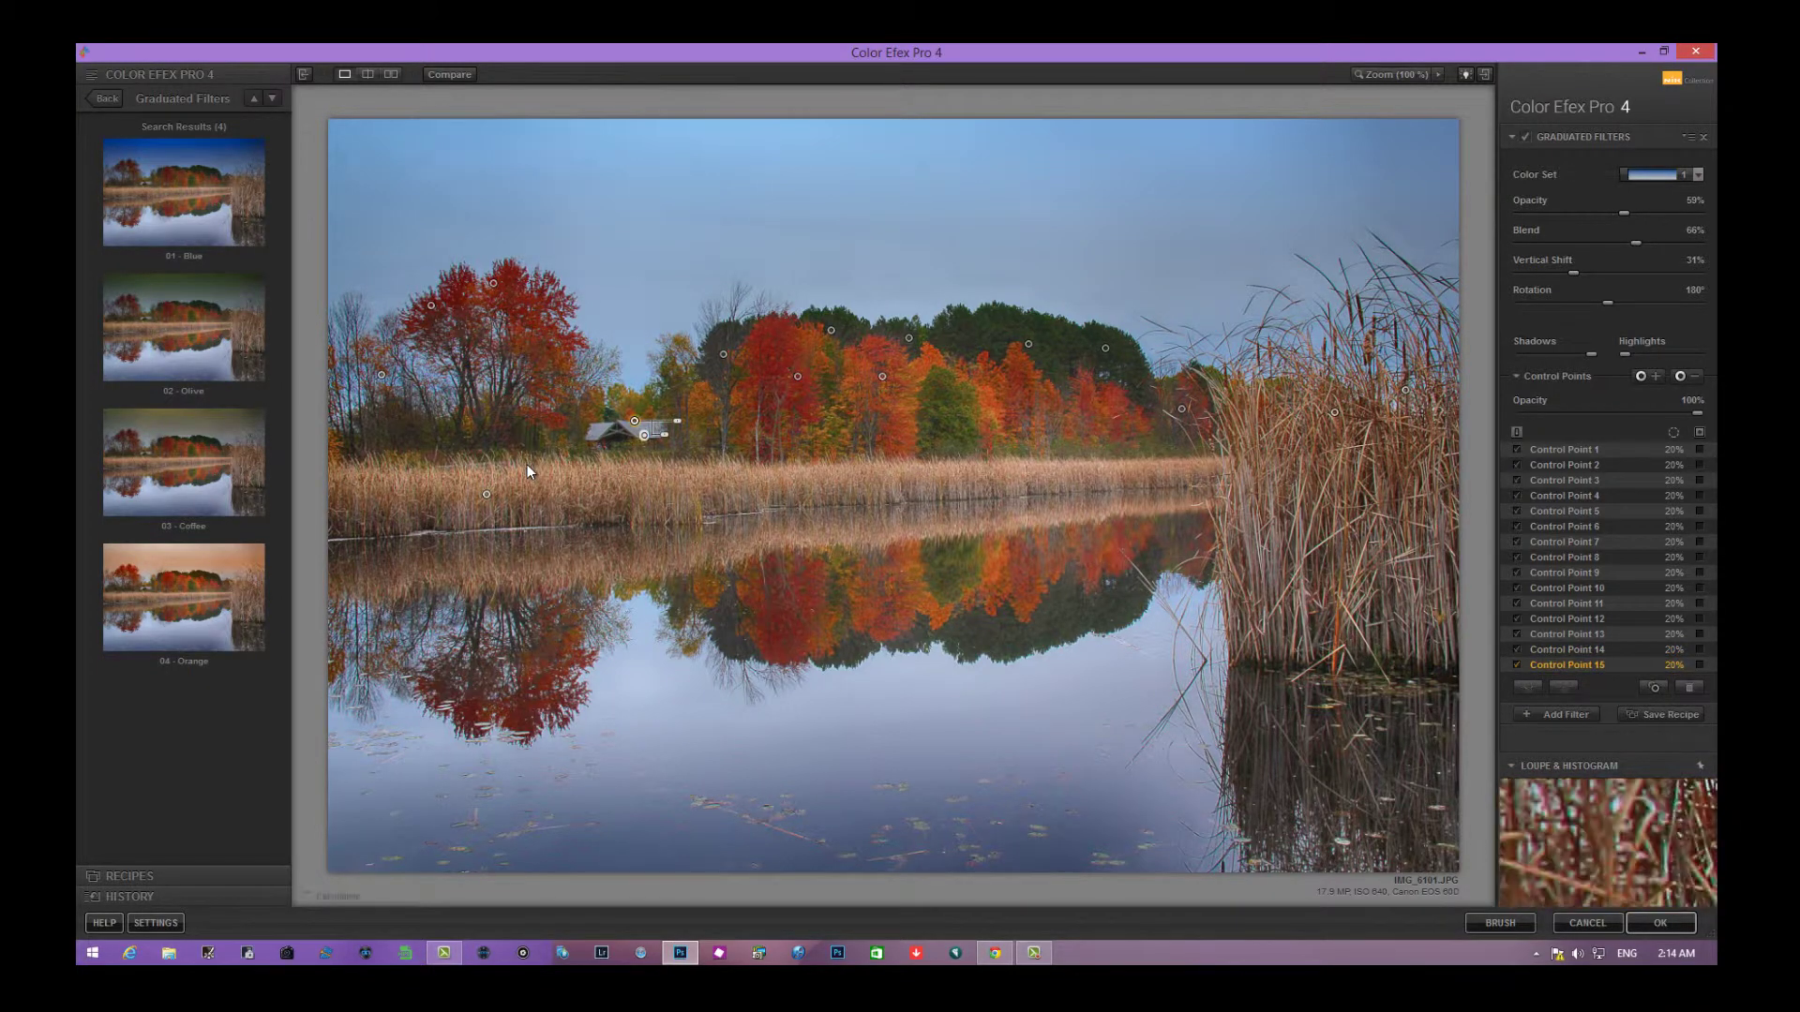
# Place four positive control points spread across the blue sky above the trees
pyautogui.click(528, 472)
pyautogui.hotkey('ctrl', 'v')
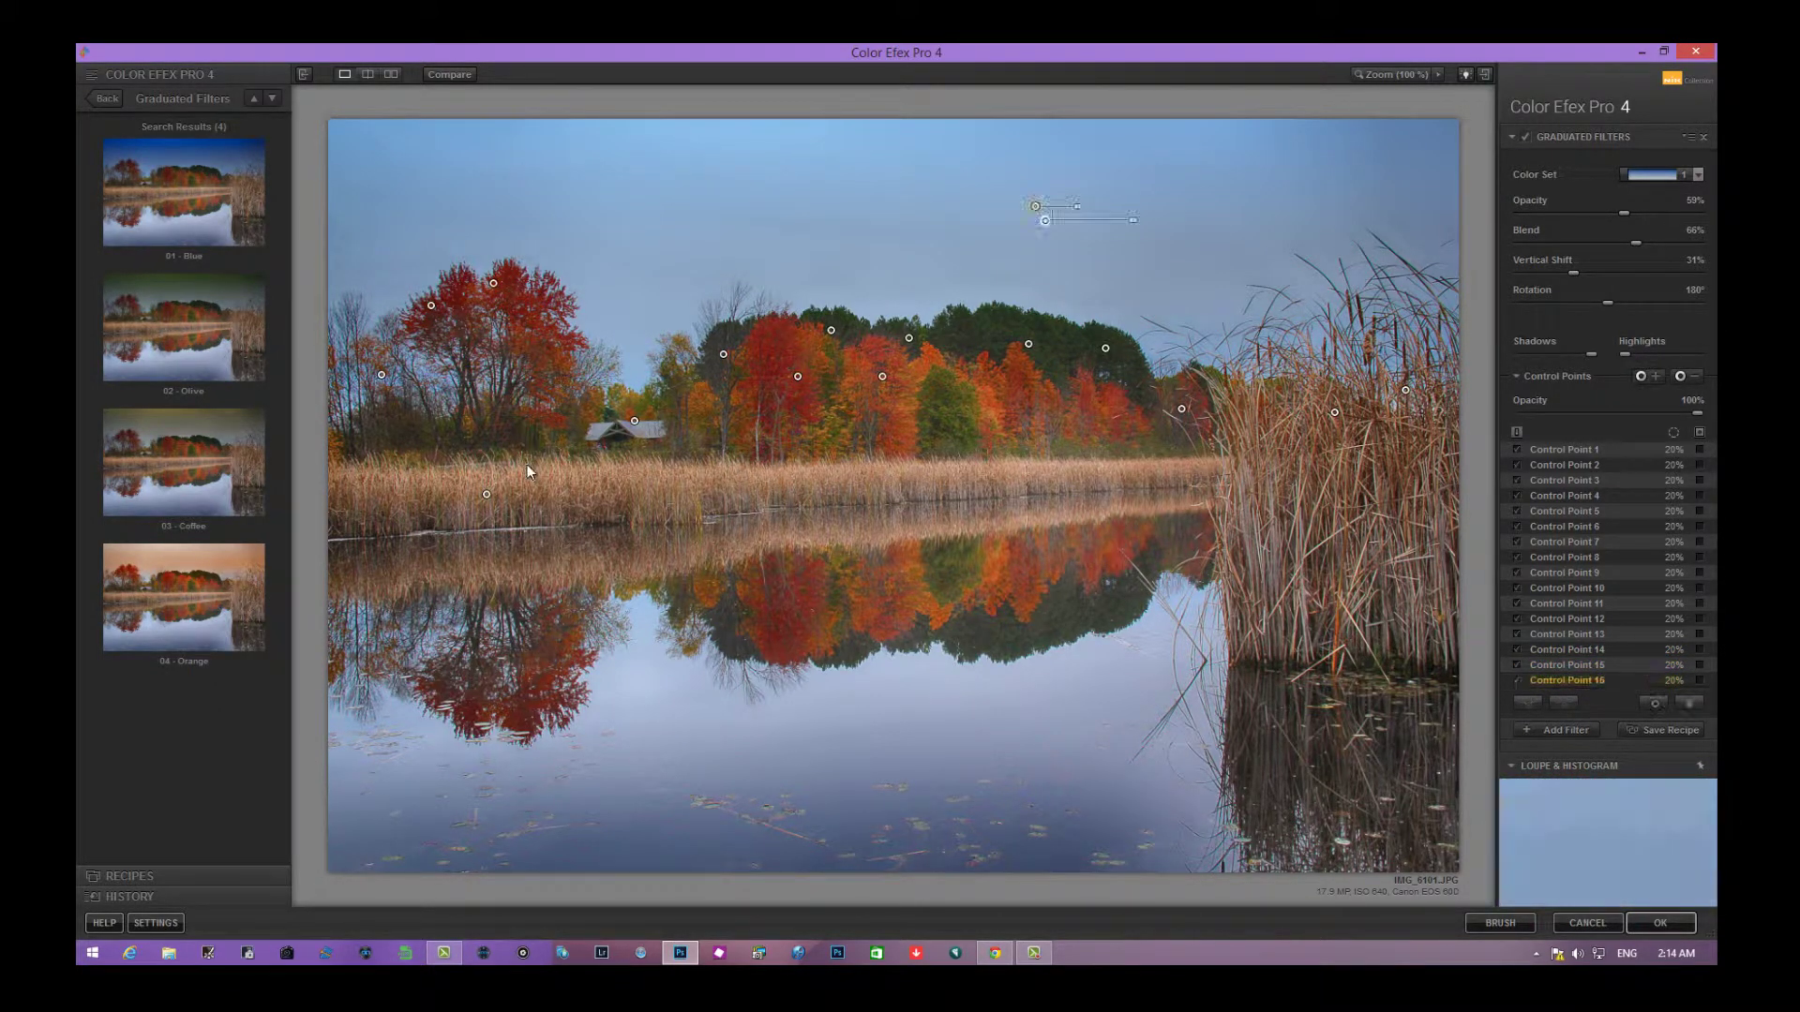
pyautogui.click(528, 471)
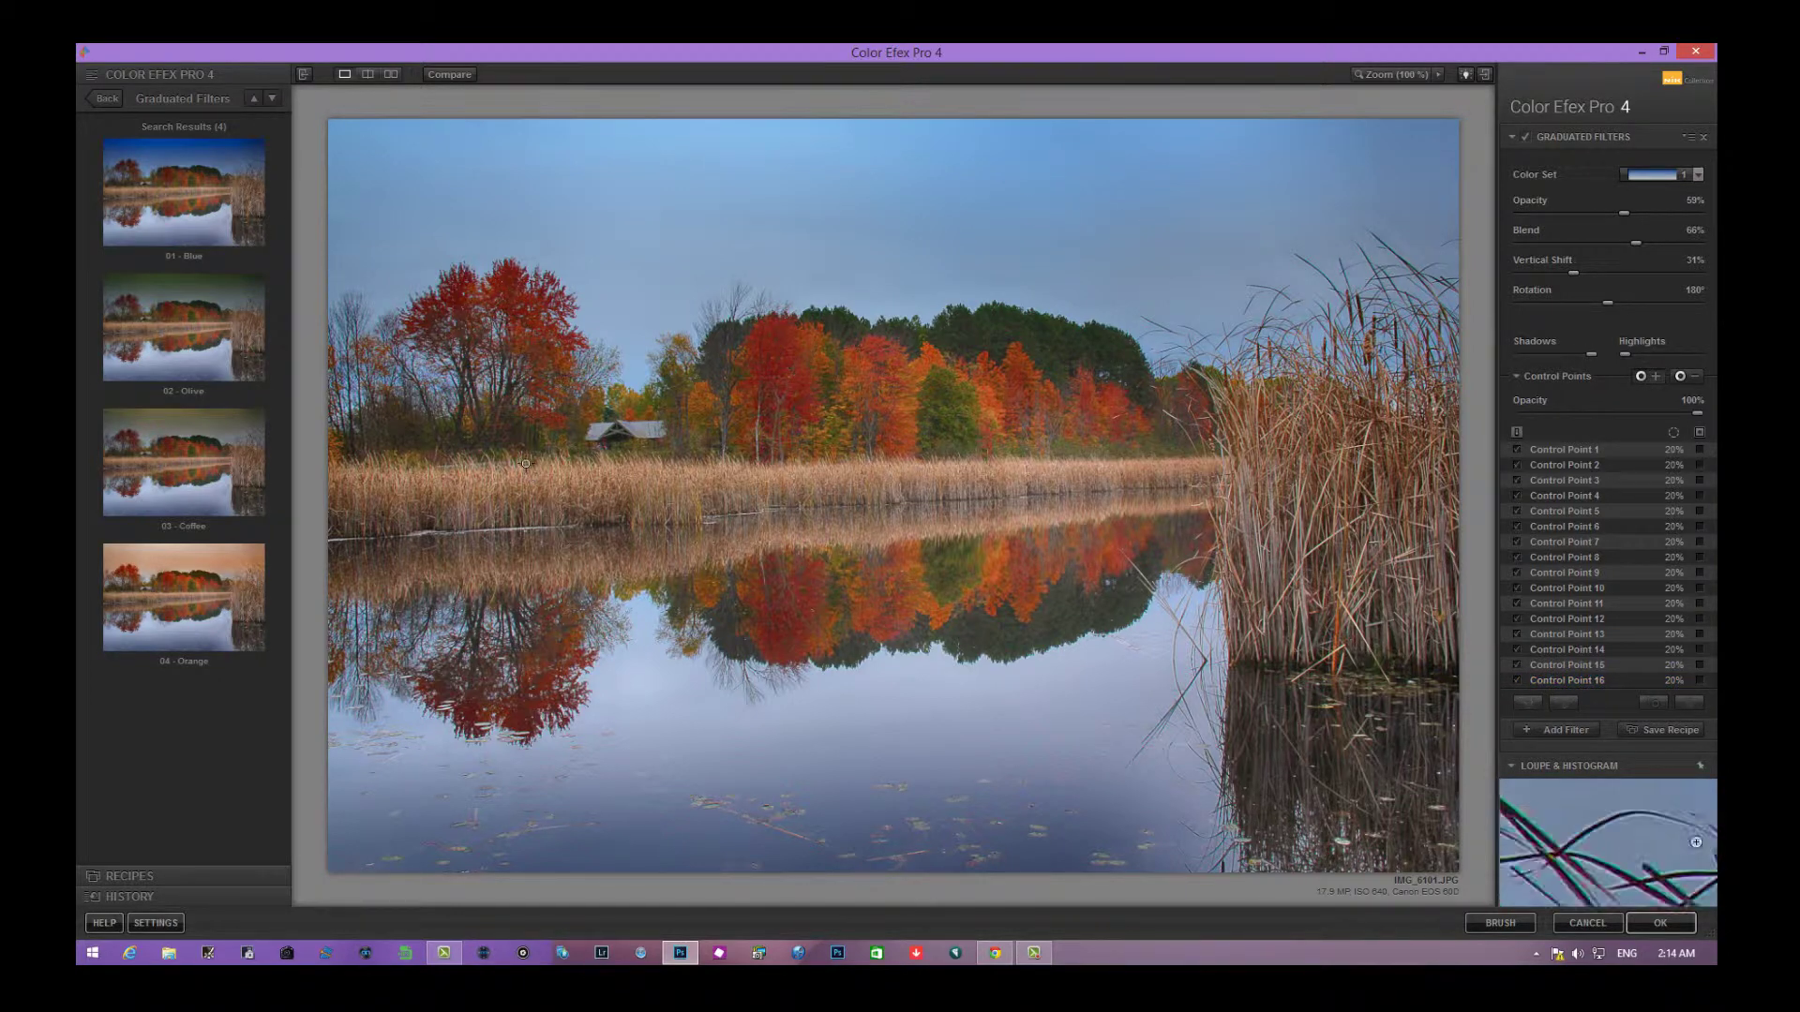
pyautogui.hotkey('ctrl', 'v')
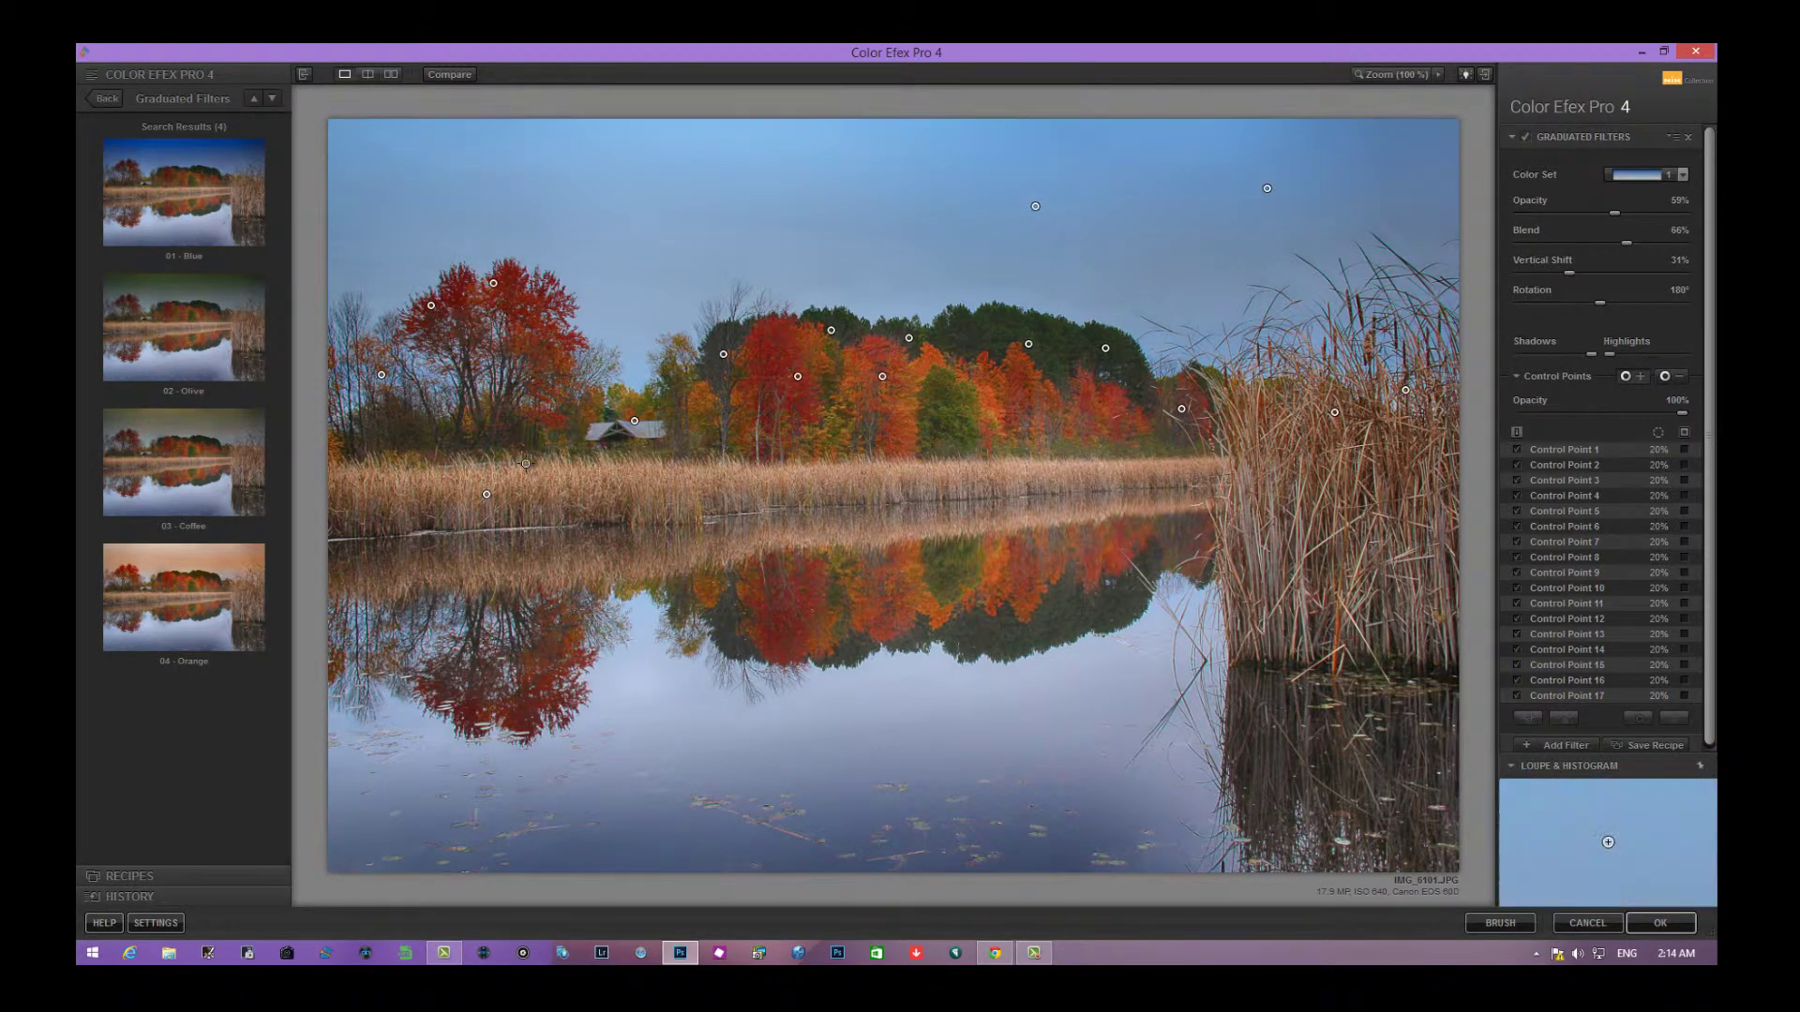
pyautogui.click(757, 209)
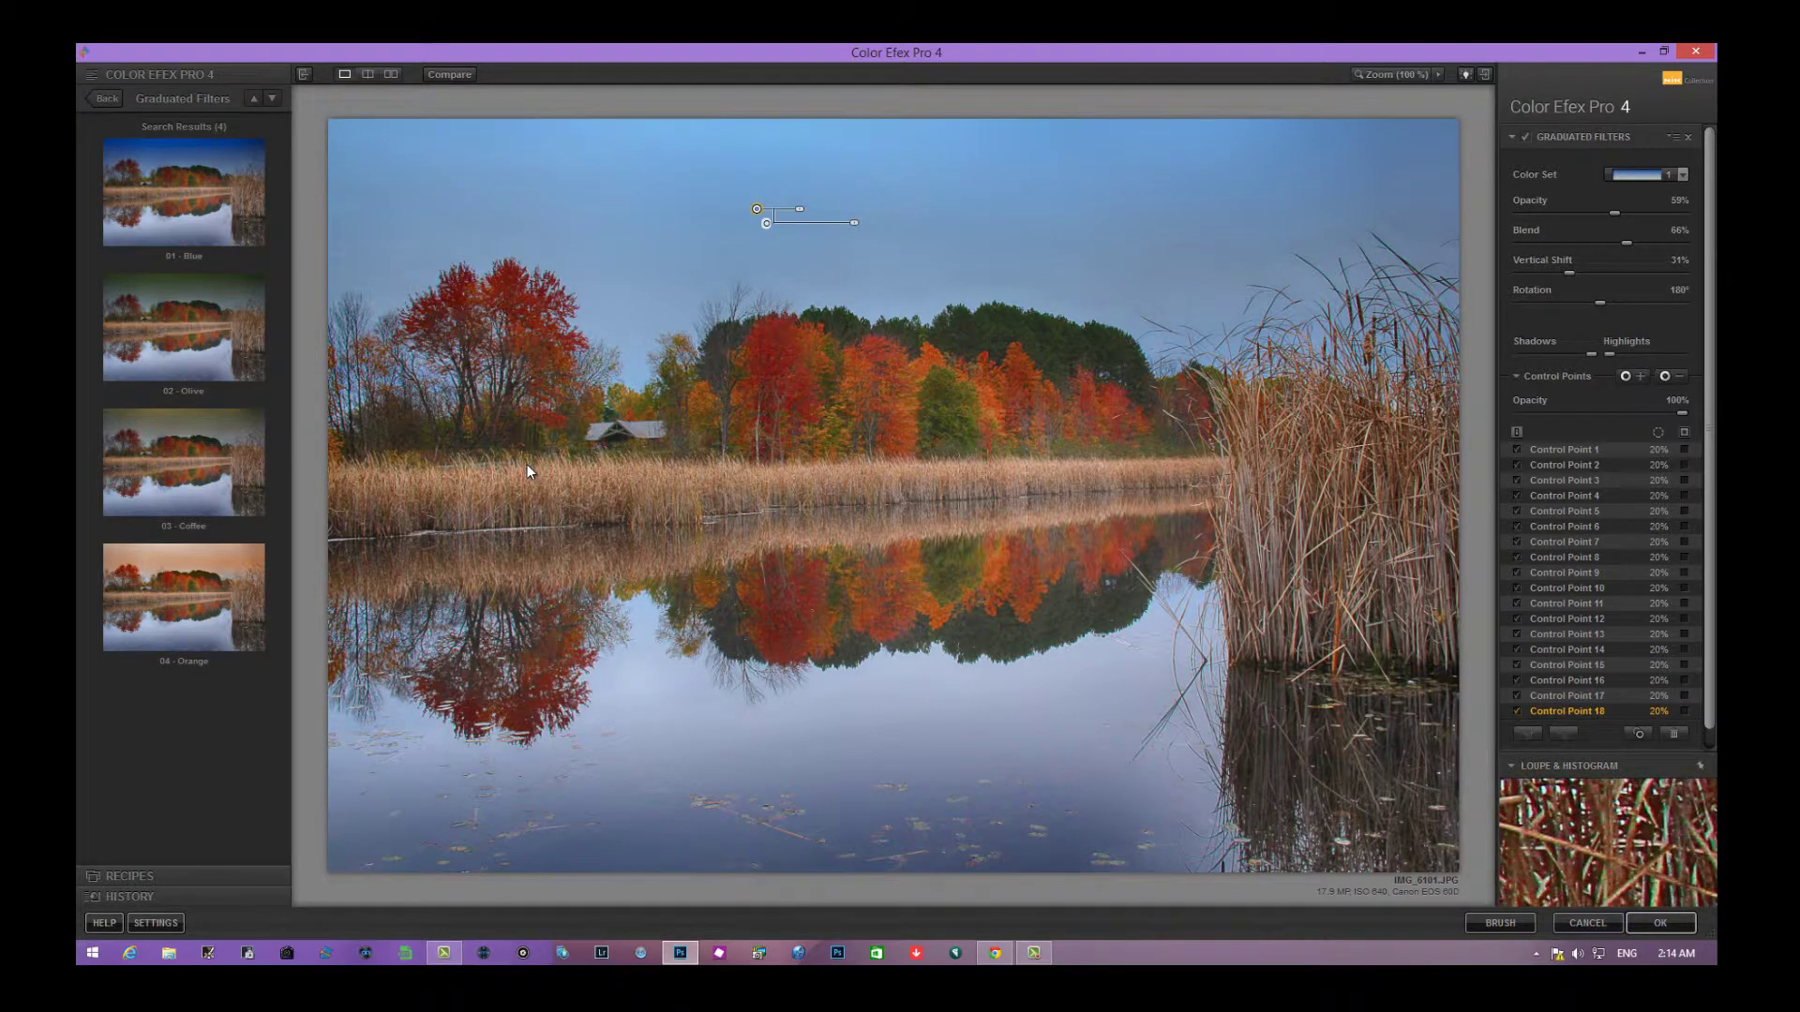
pyautogui.click(525, 463)
pyautogui.click(518, 192)
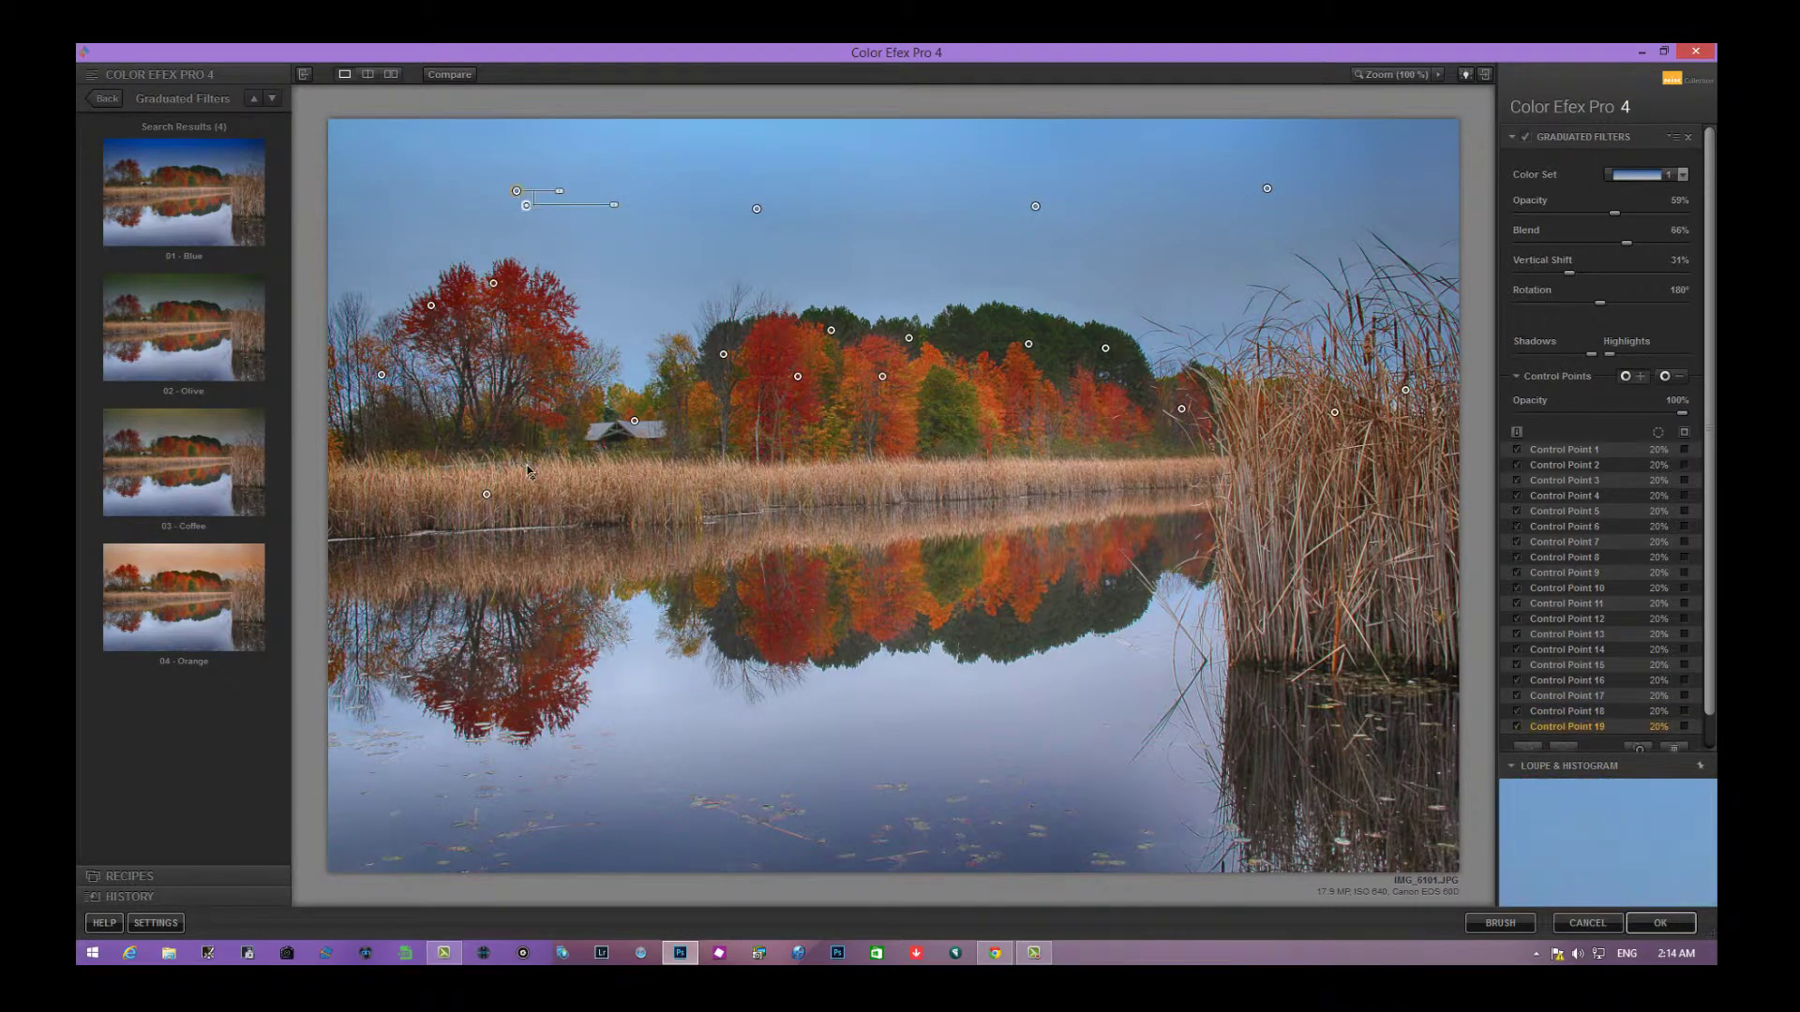
# Add positive control points on the lake water and the tree reflection, and apply the graduated filter to the photo
pyautogui.click(1632, 376)
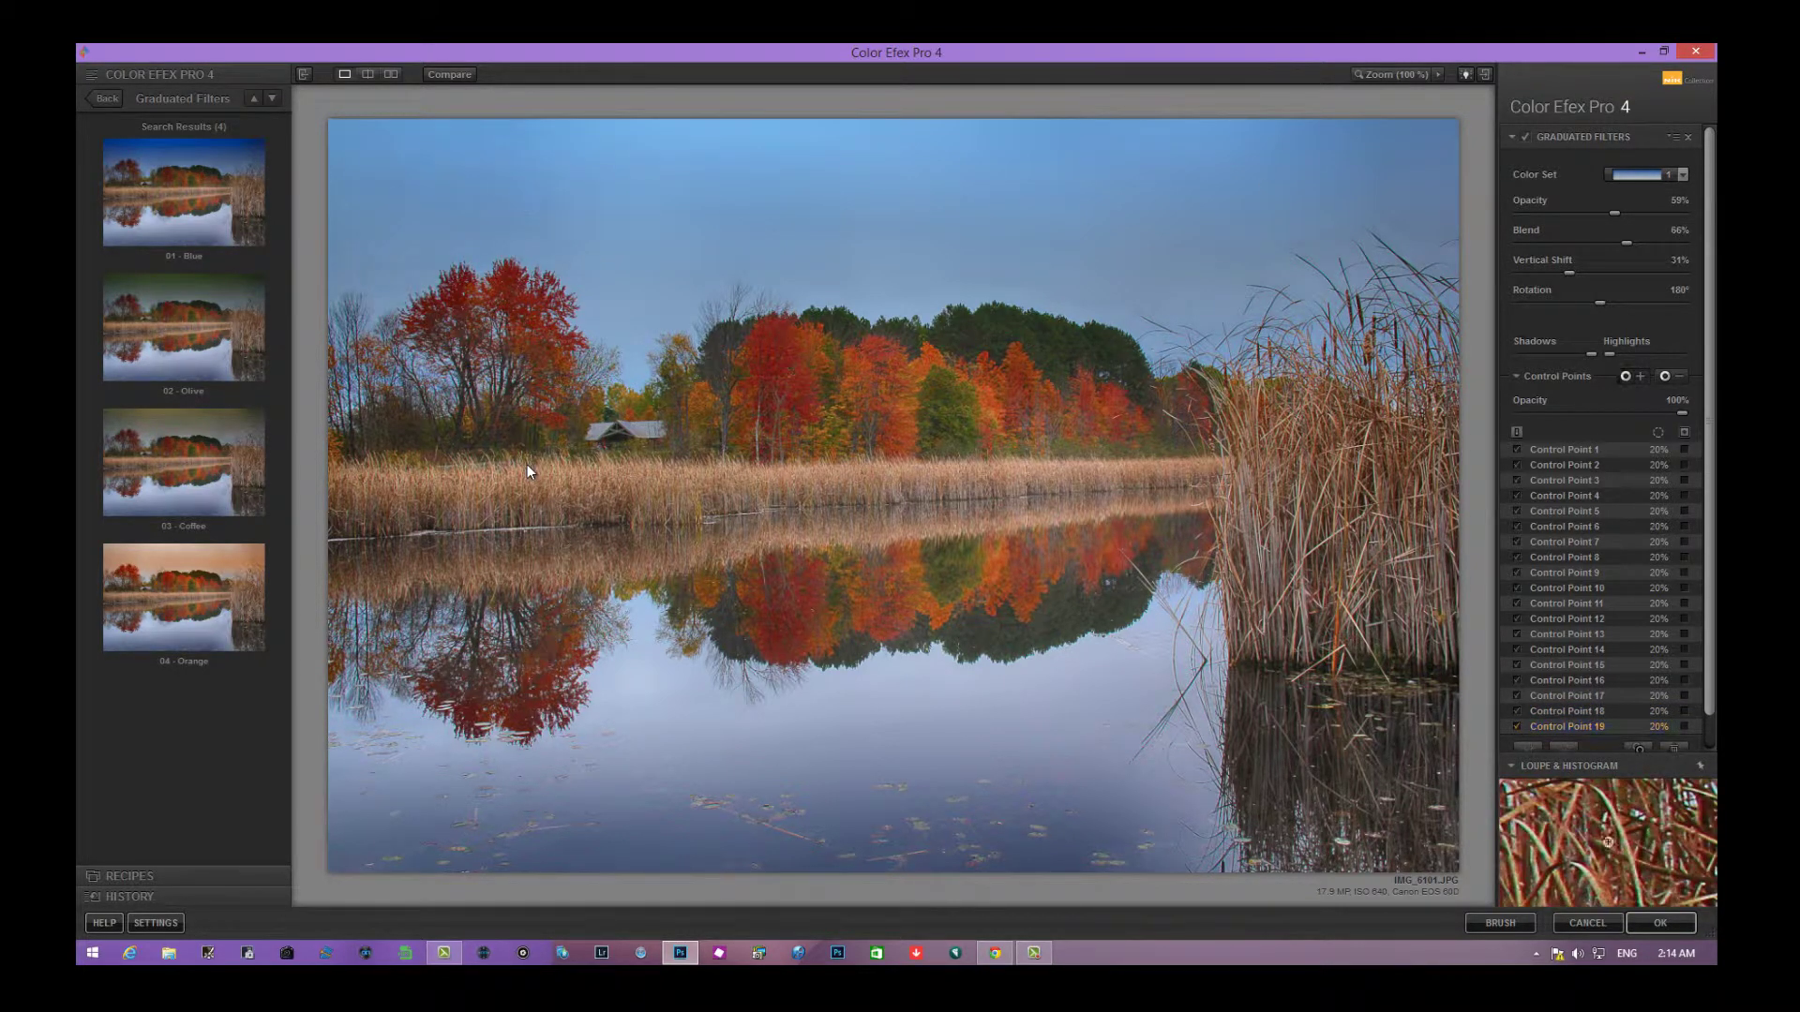
pyautogui.click(1042, 725)
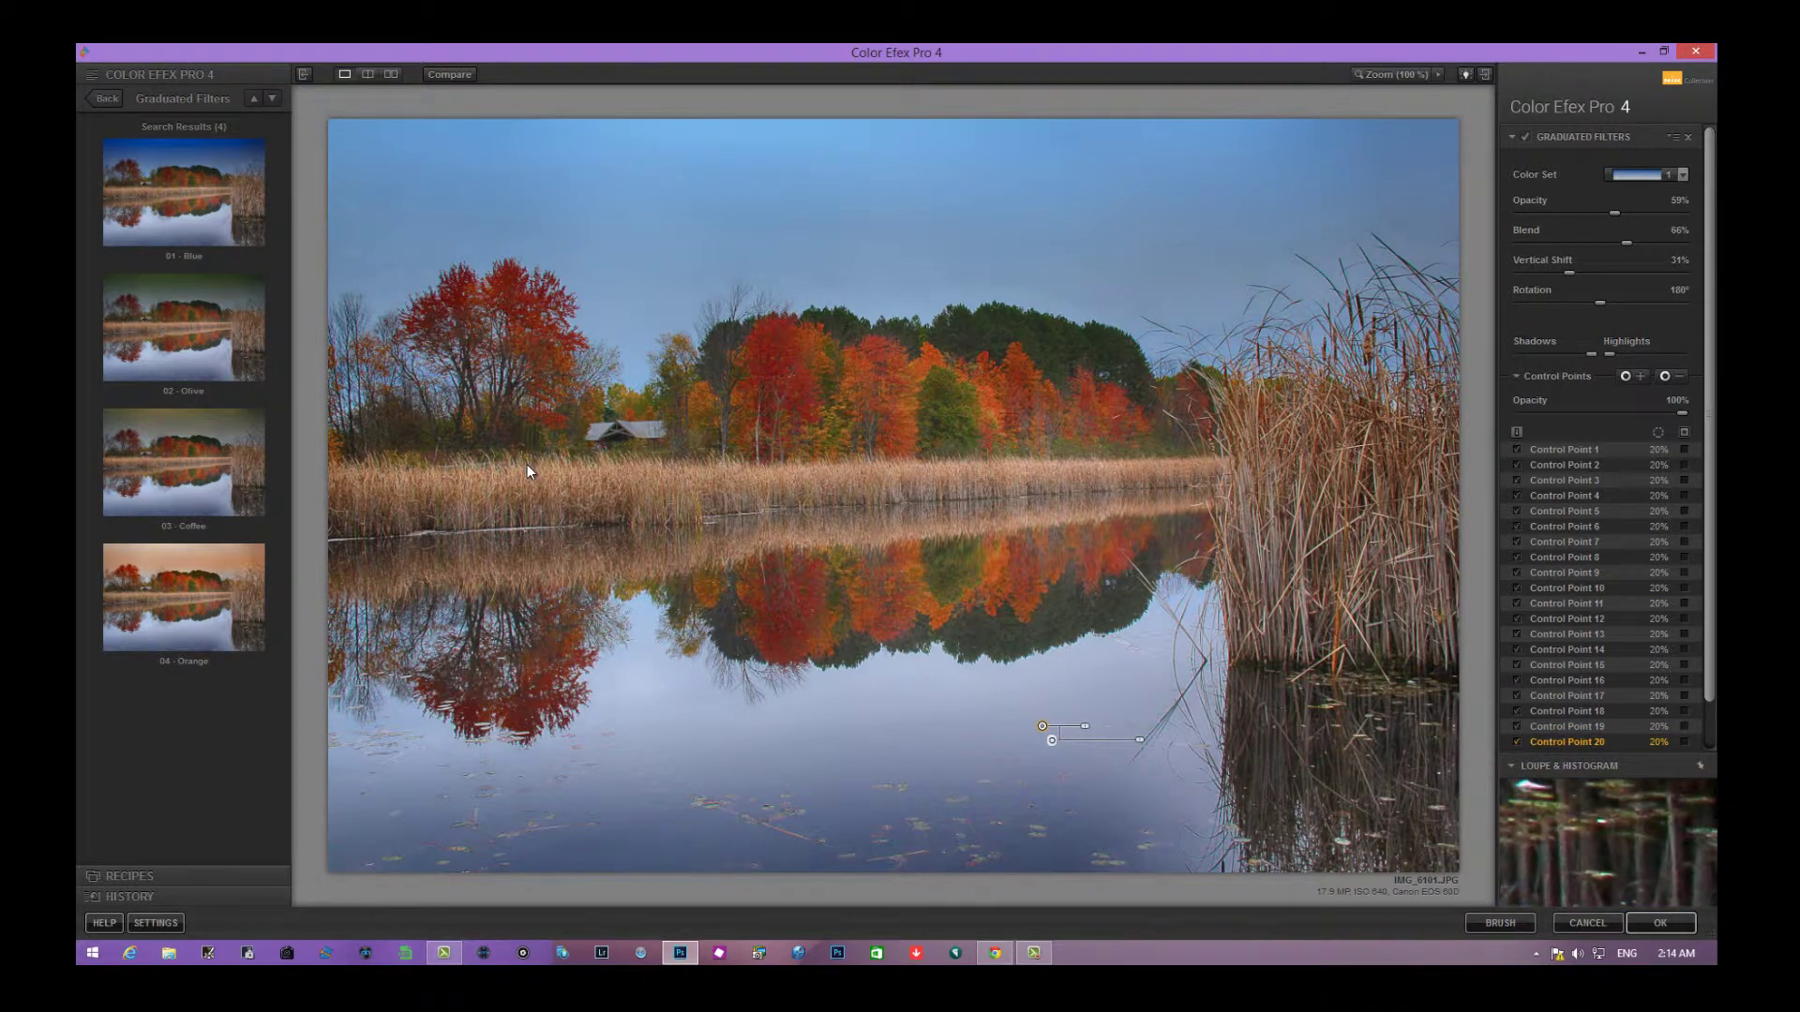
pyautogui.click(527, 471)
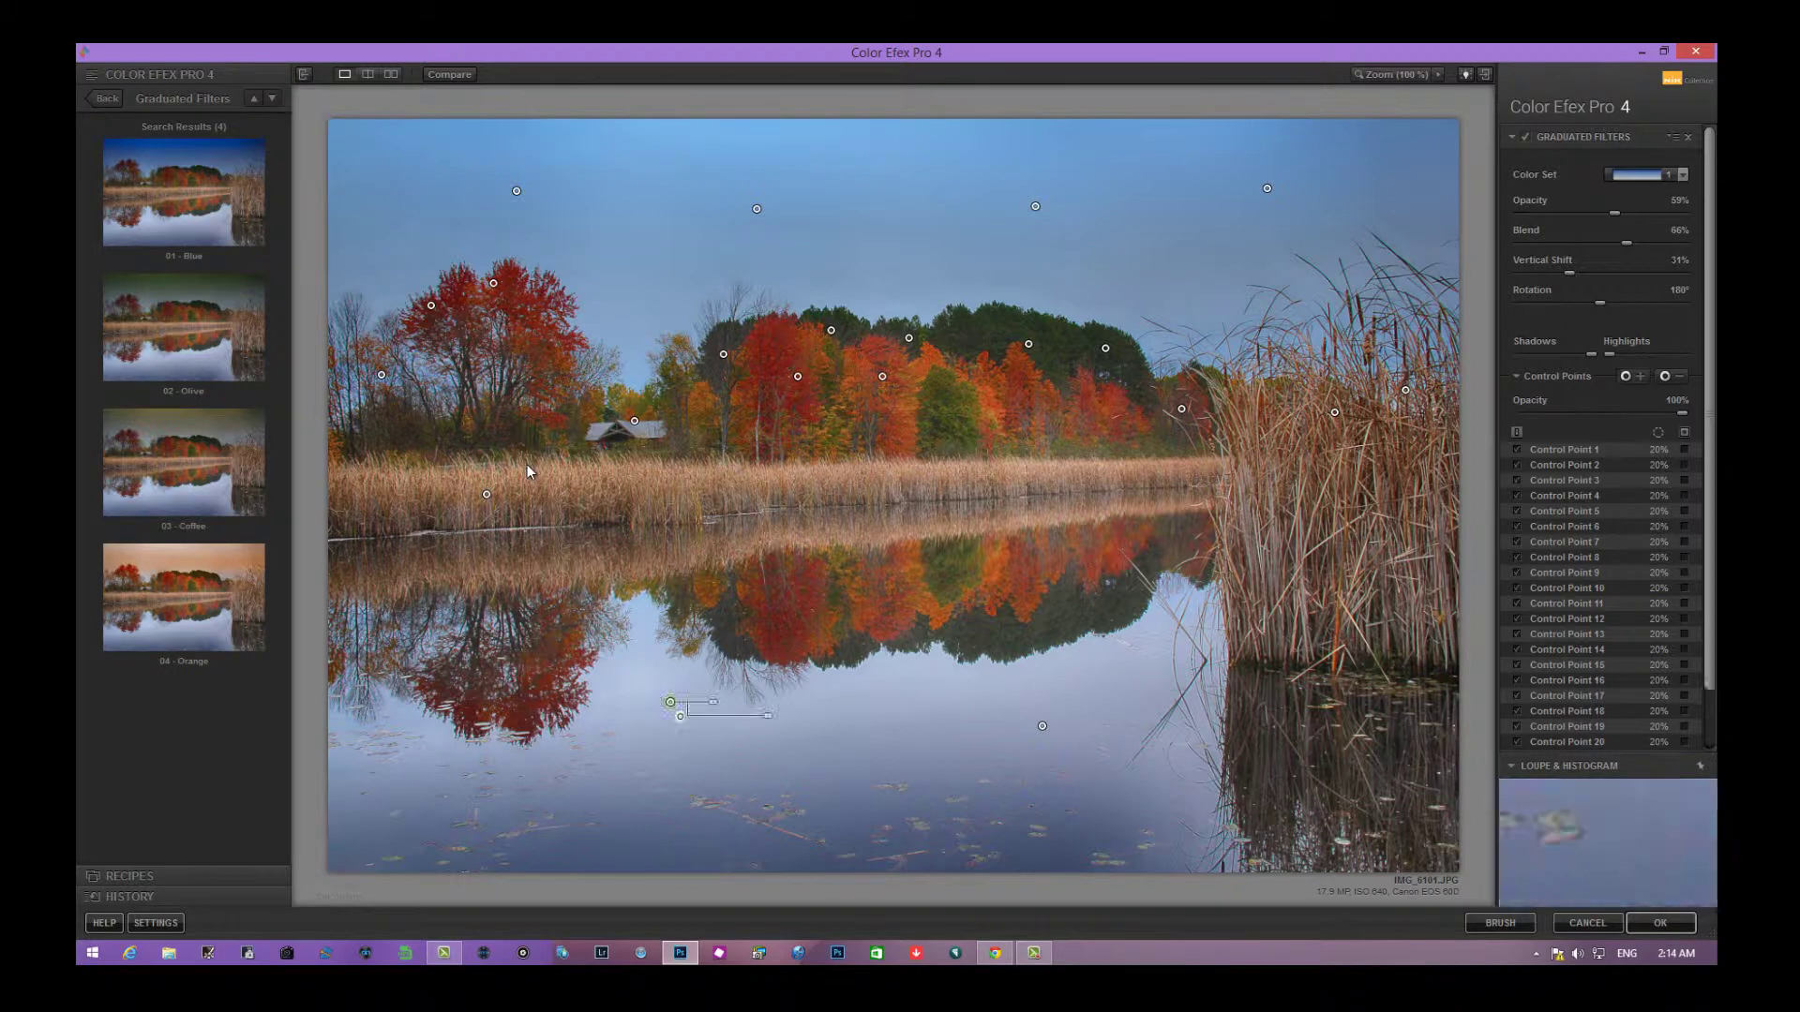
pyautogui.click(1632, 376)
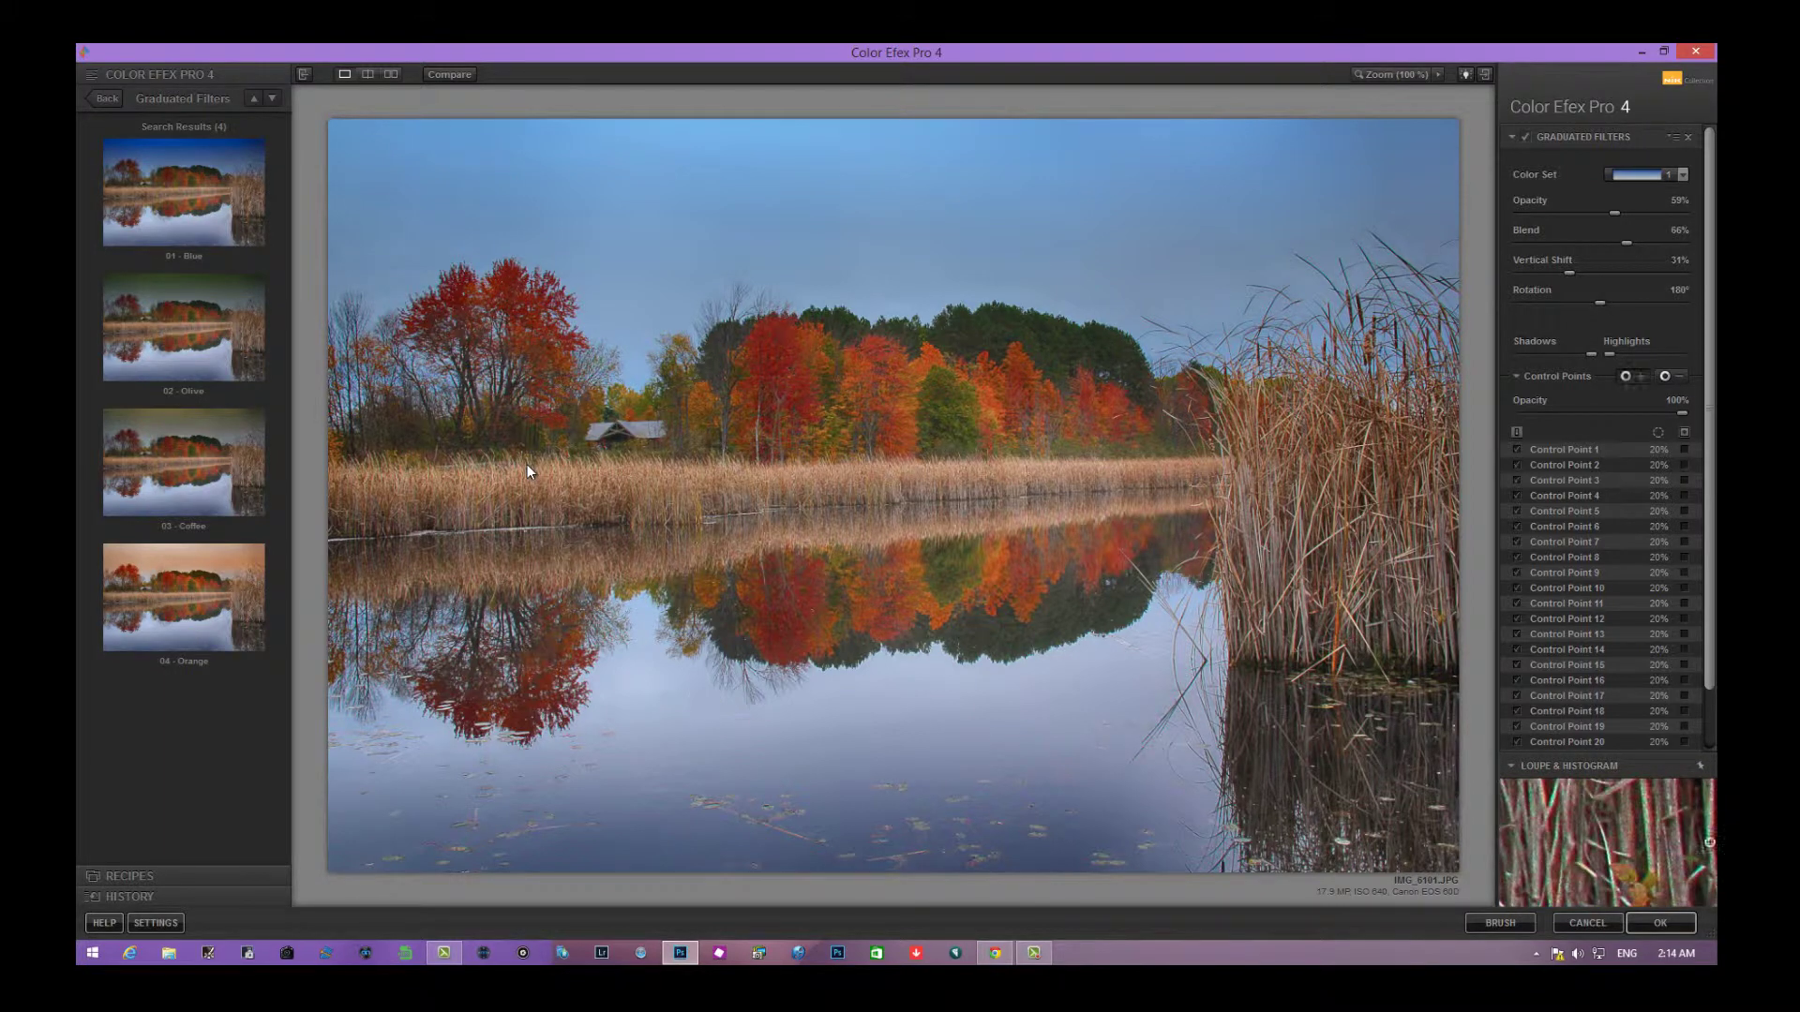
pyautogui.click(1119, 780)
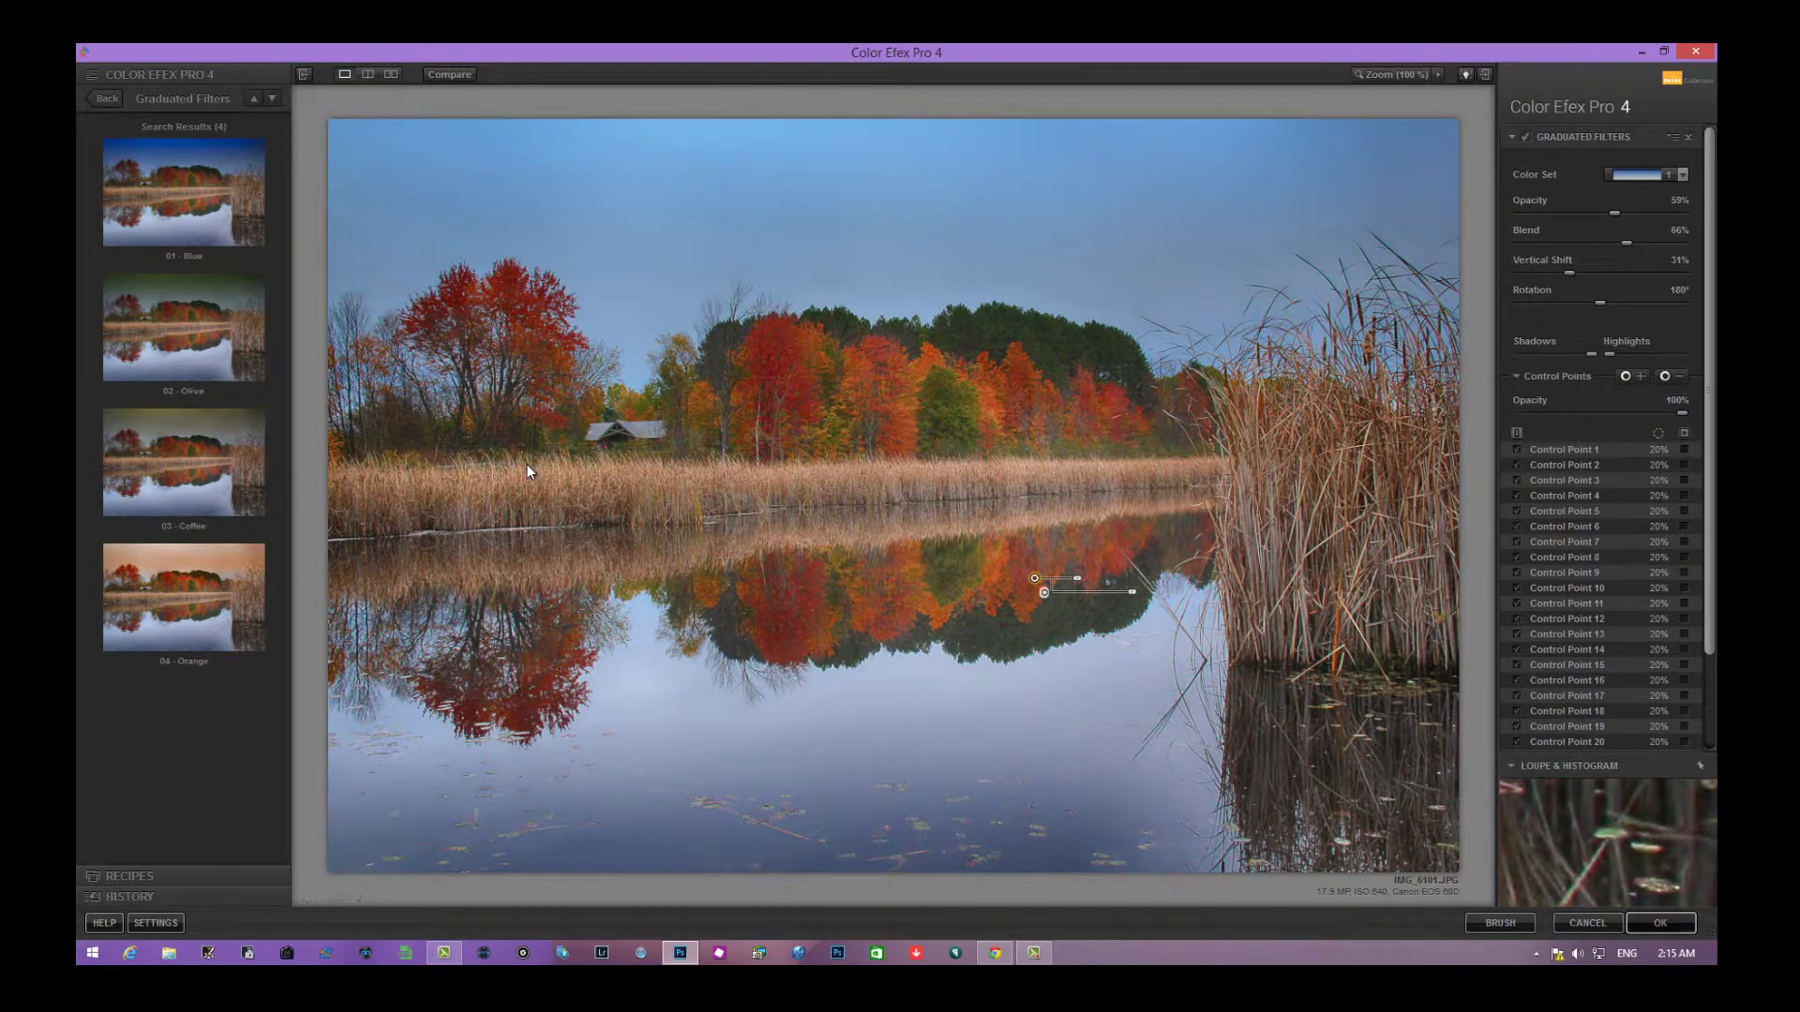
pyautogui.press('Return')
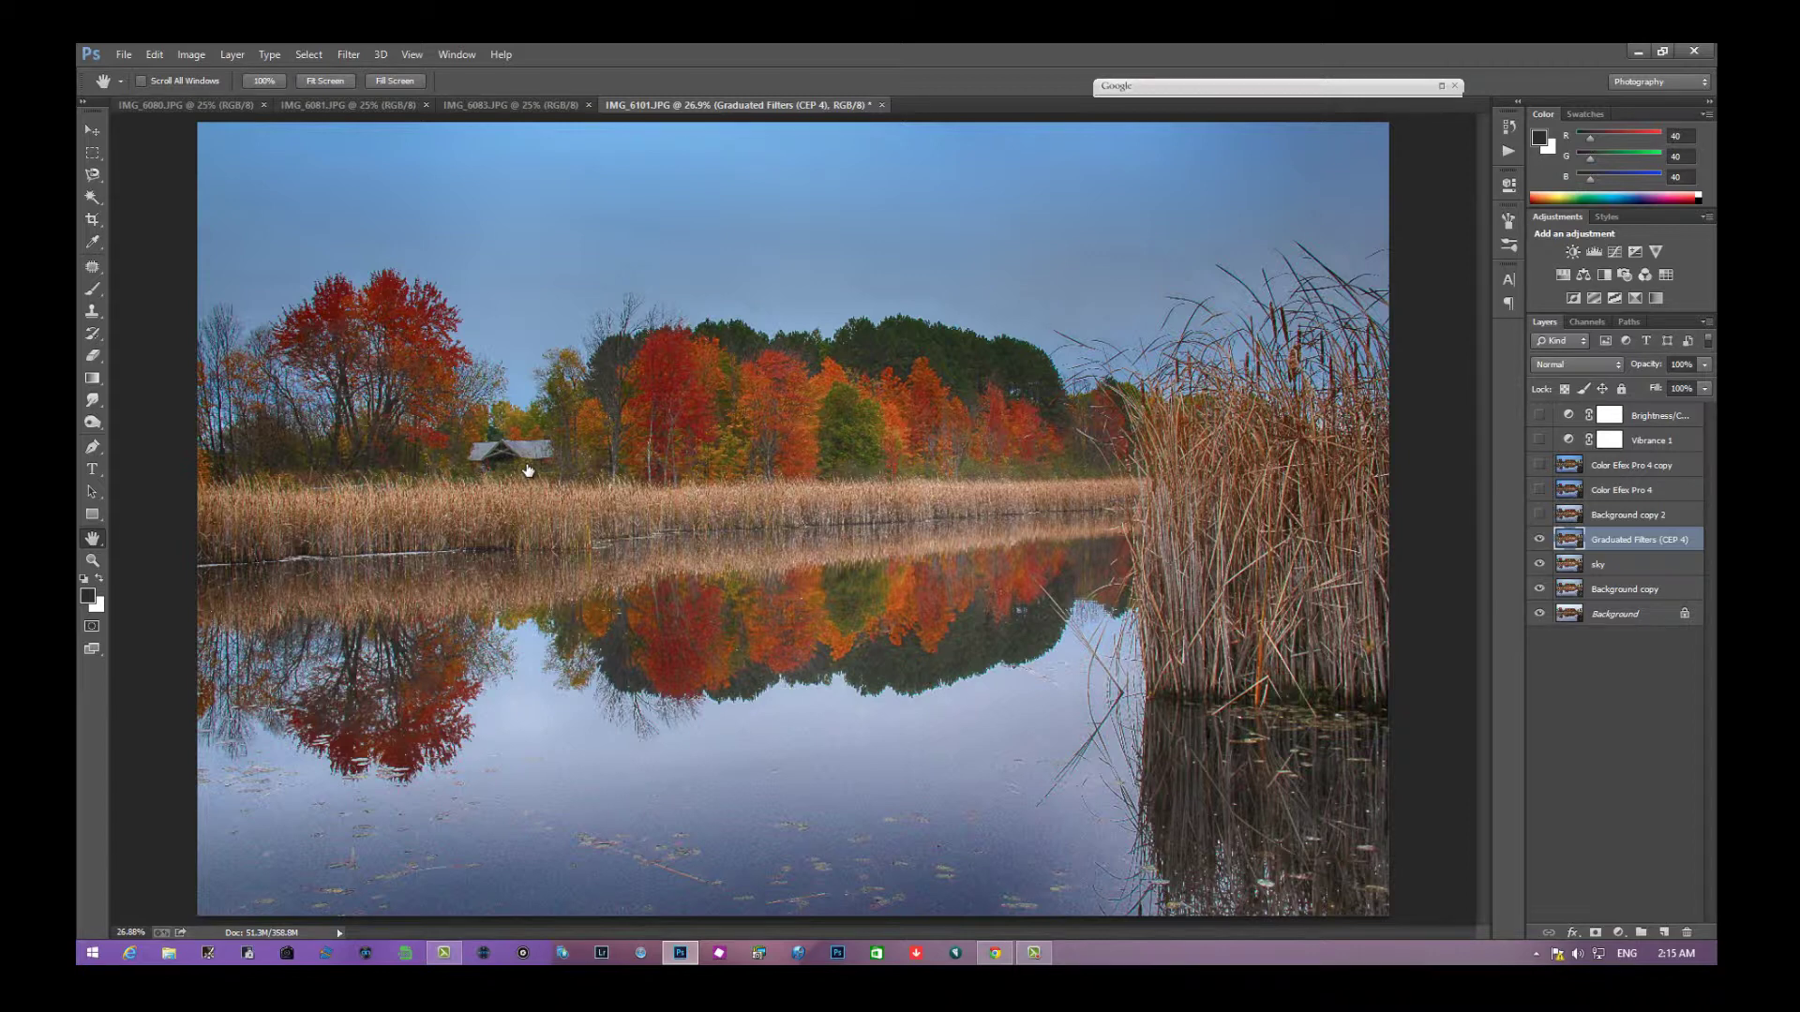
# Compare the photo with and without the Graduated Filters (CEP 4) layer, and duplicate that layer
pyautogui.hotkey('ctrl', ',')
pyautogui.hotkey('ctrl', ',')
pyautogui.rightClick(1648, 539)
pyautogui.click(1474, 304)
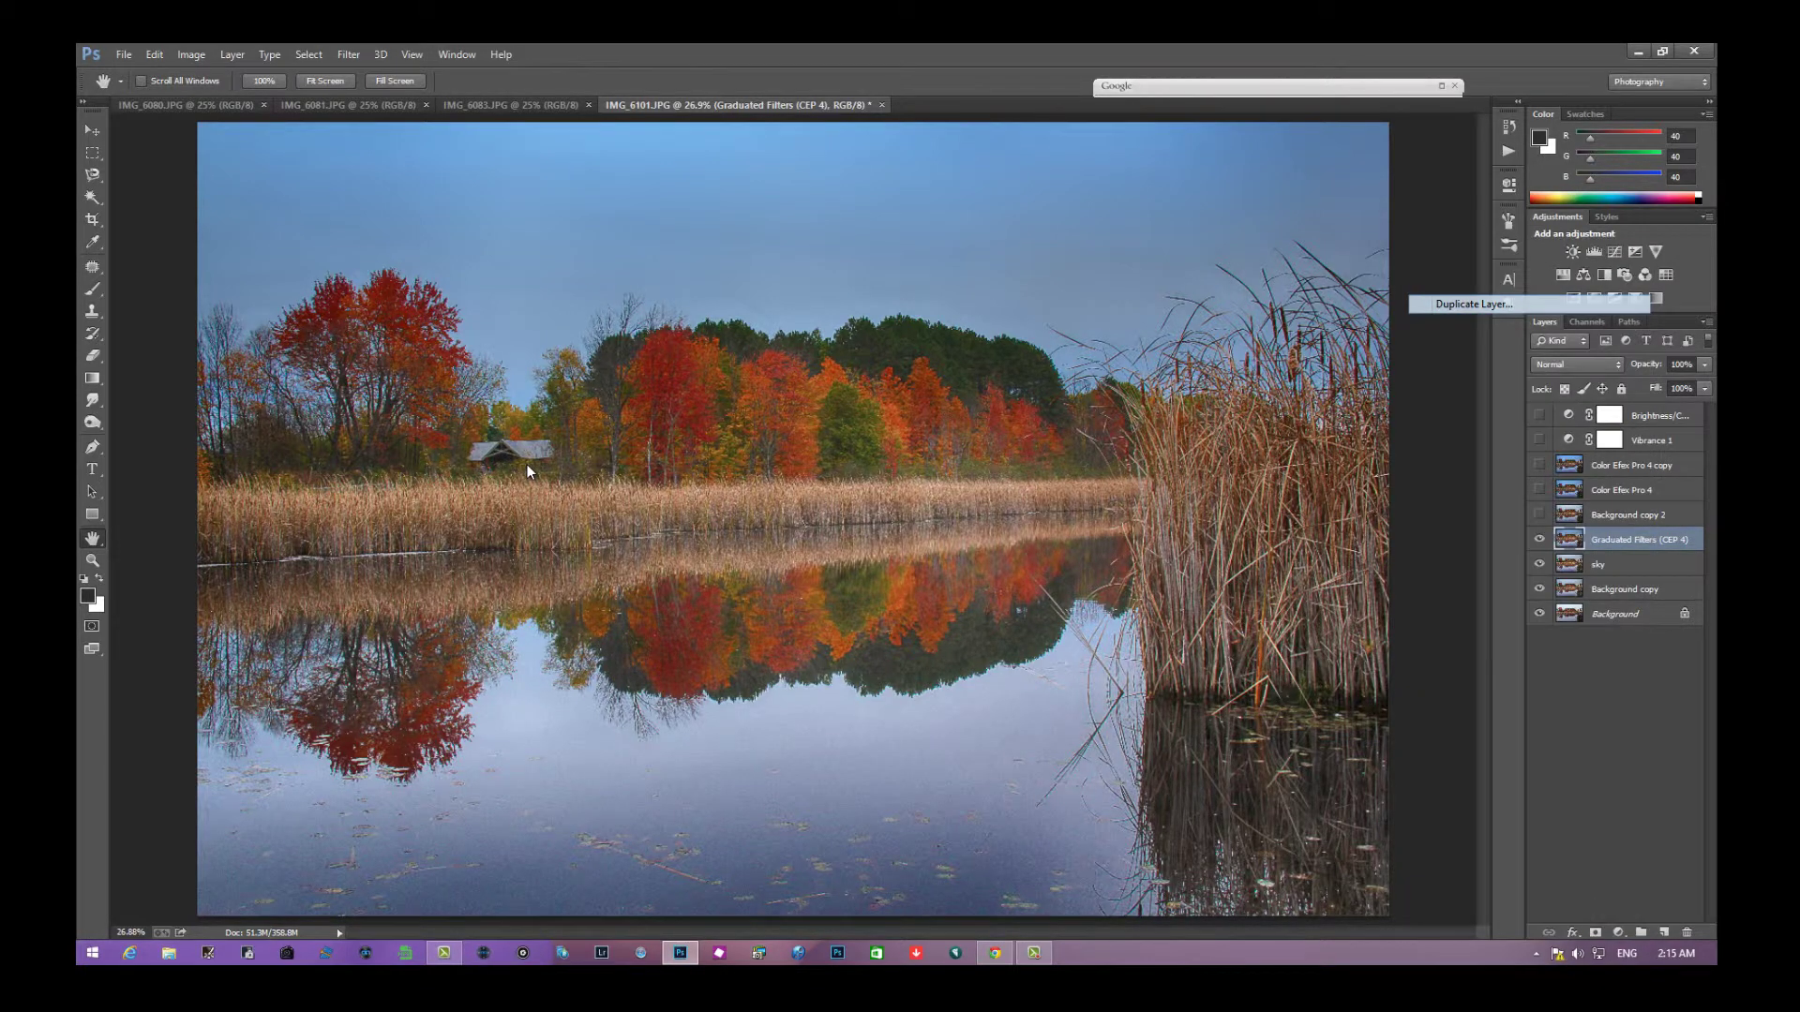
pyautogui.press('Return')
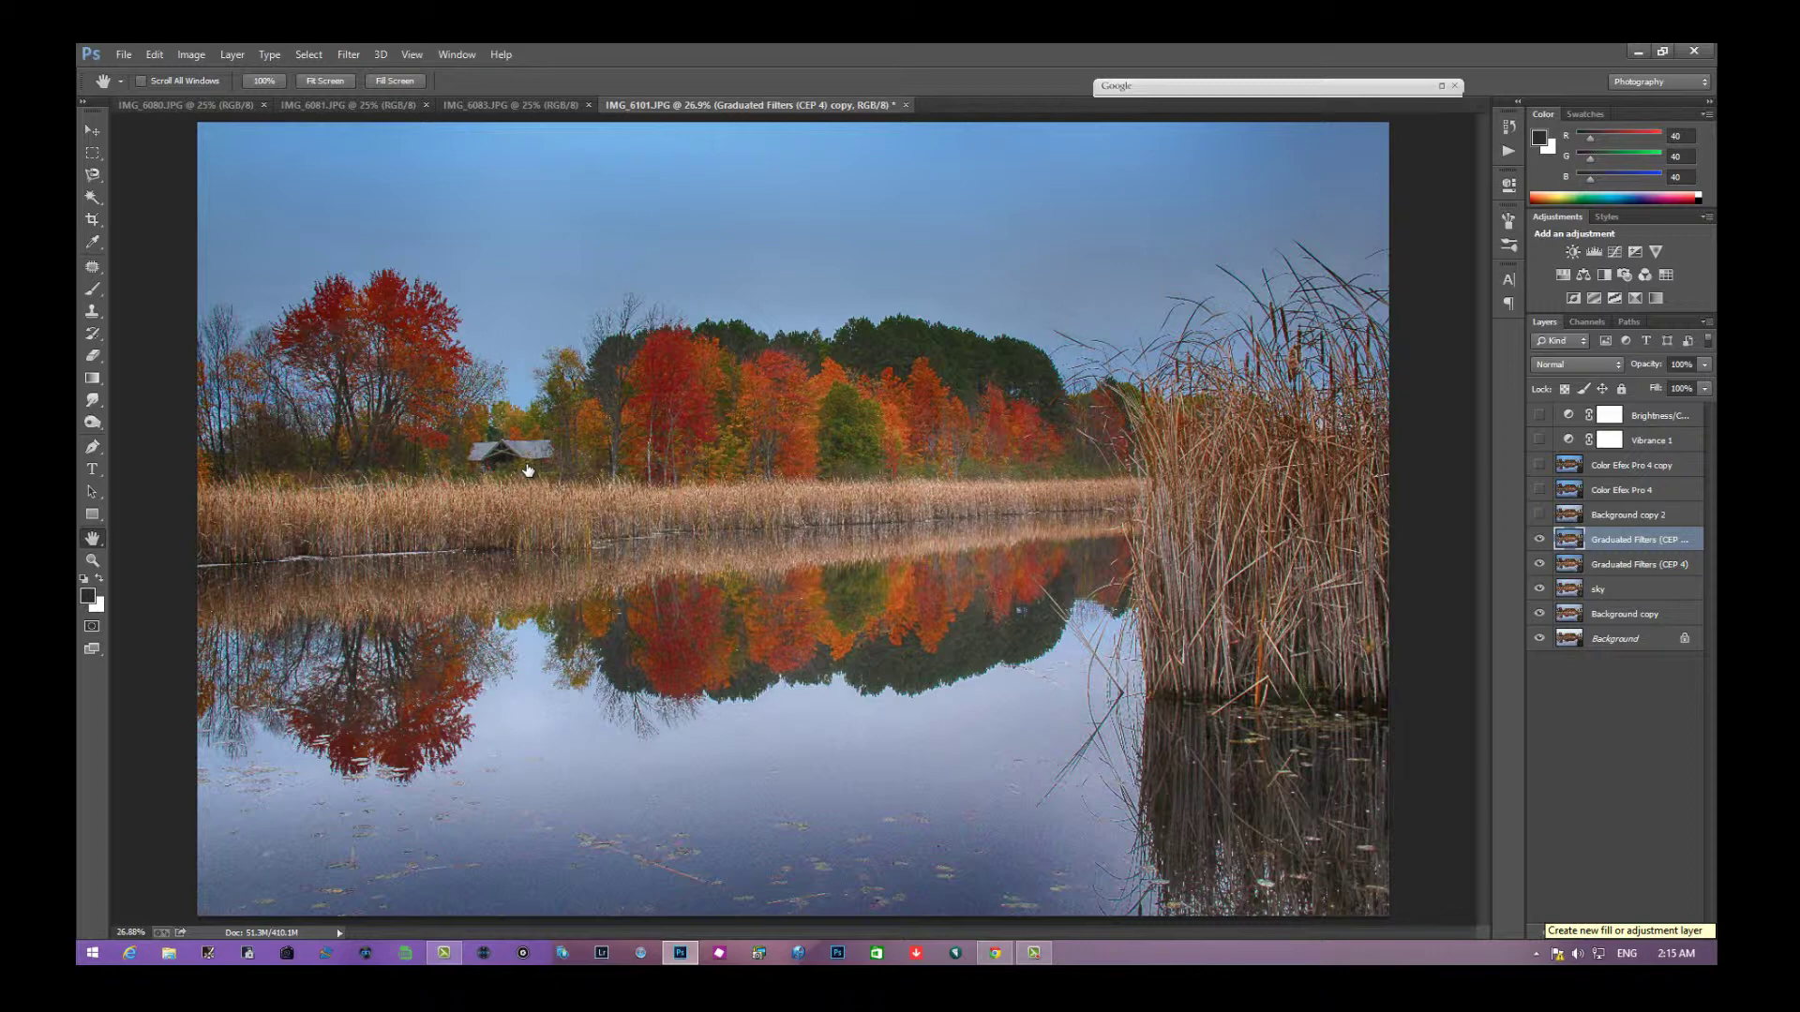
# Add a Vibrance adjustment layer above the duplicated graduated filter layer and adjust its settings slightly
pyautogui.click(1547, 936)
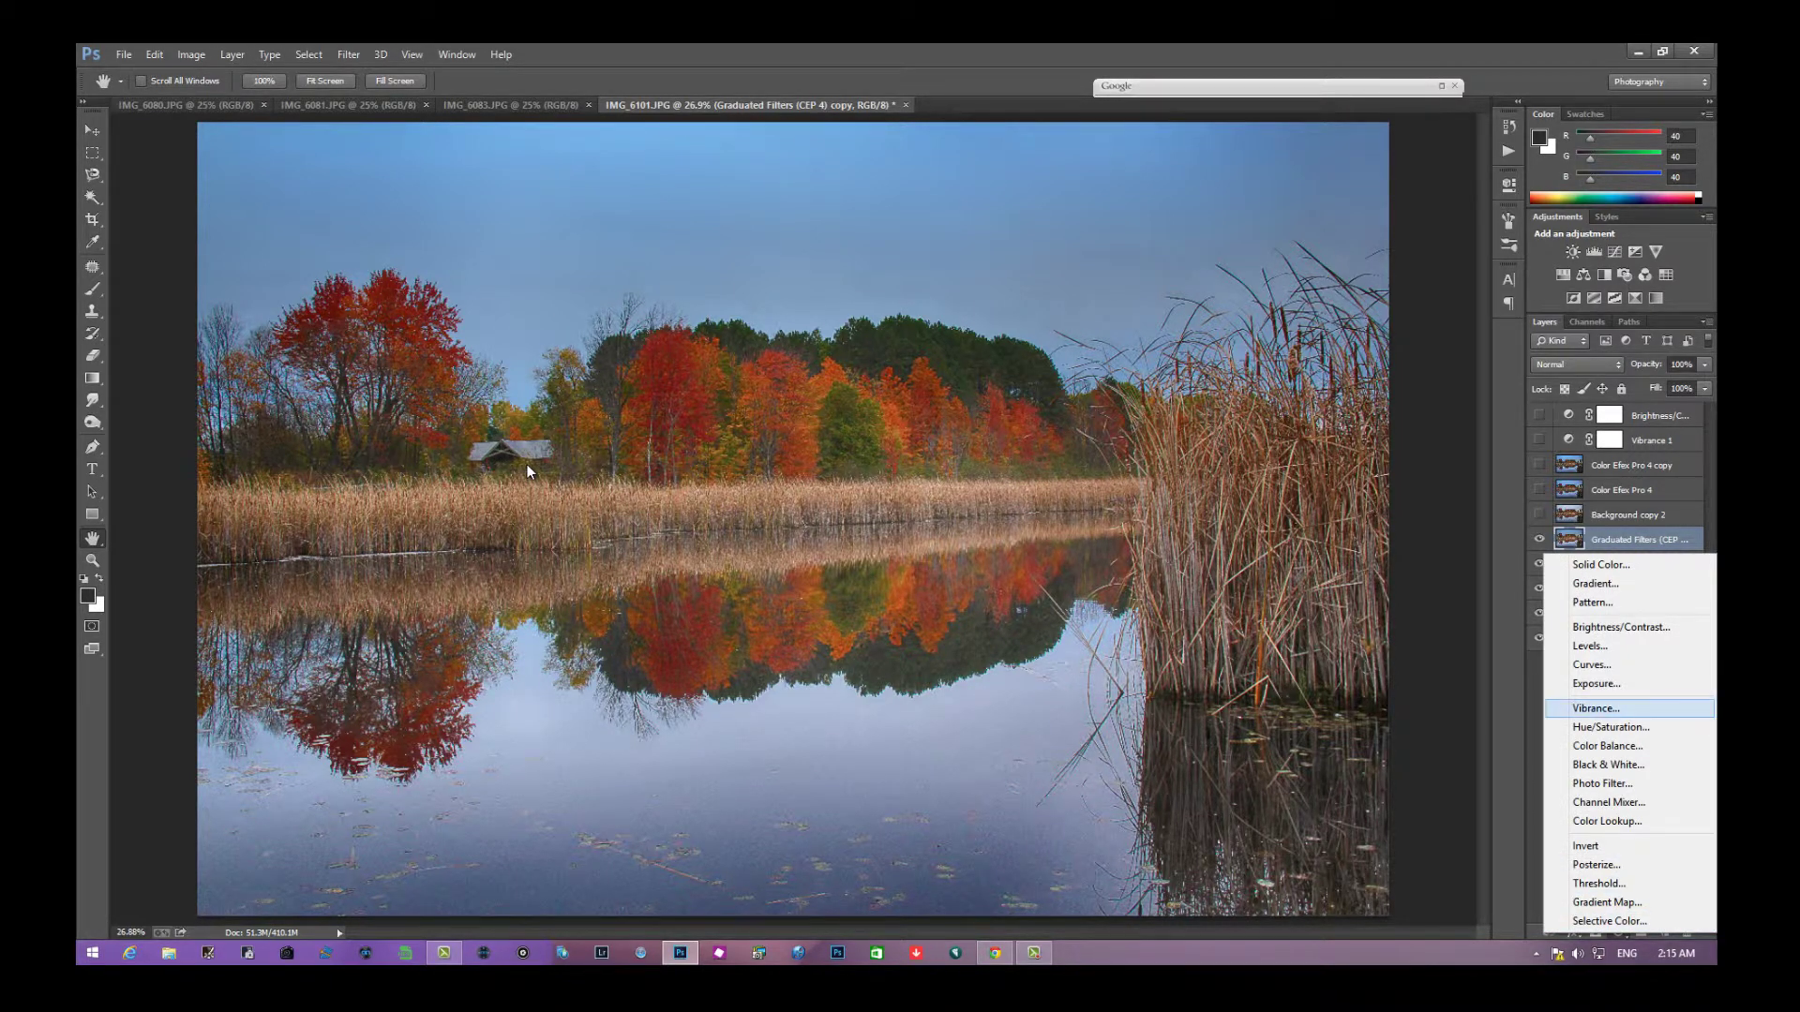
pyautogui.click(1595, 708)
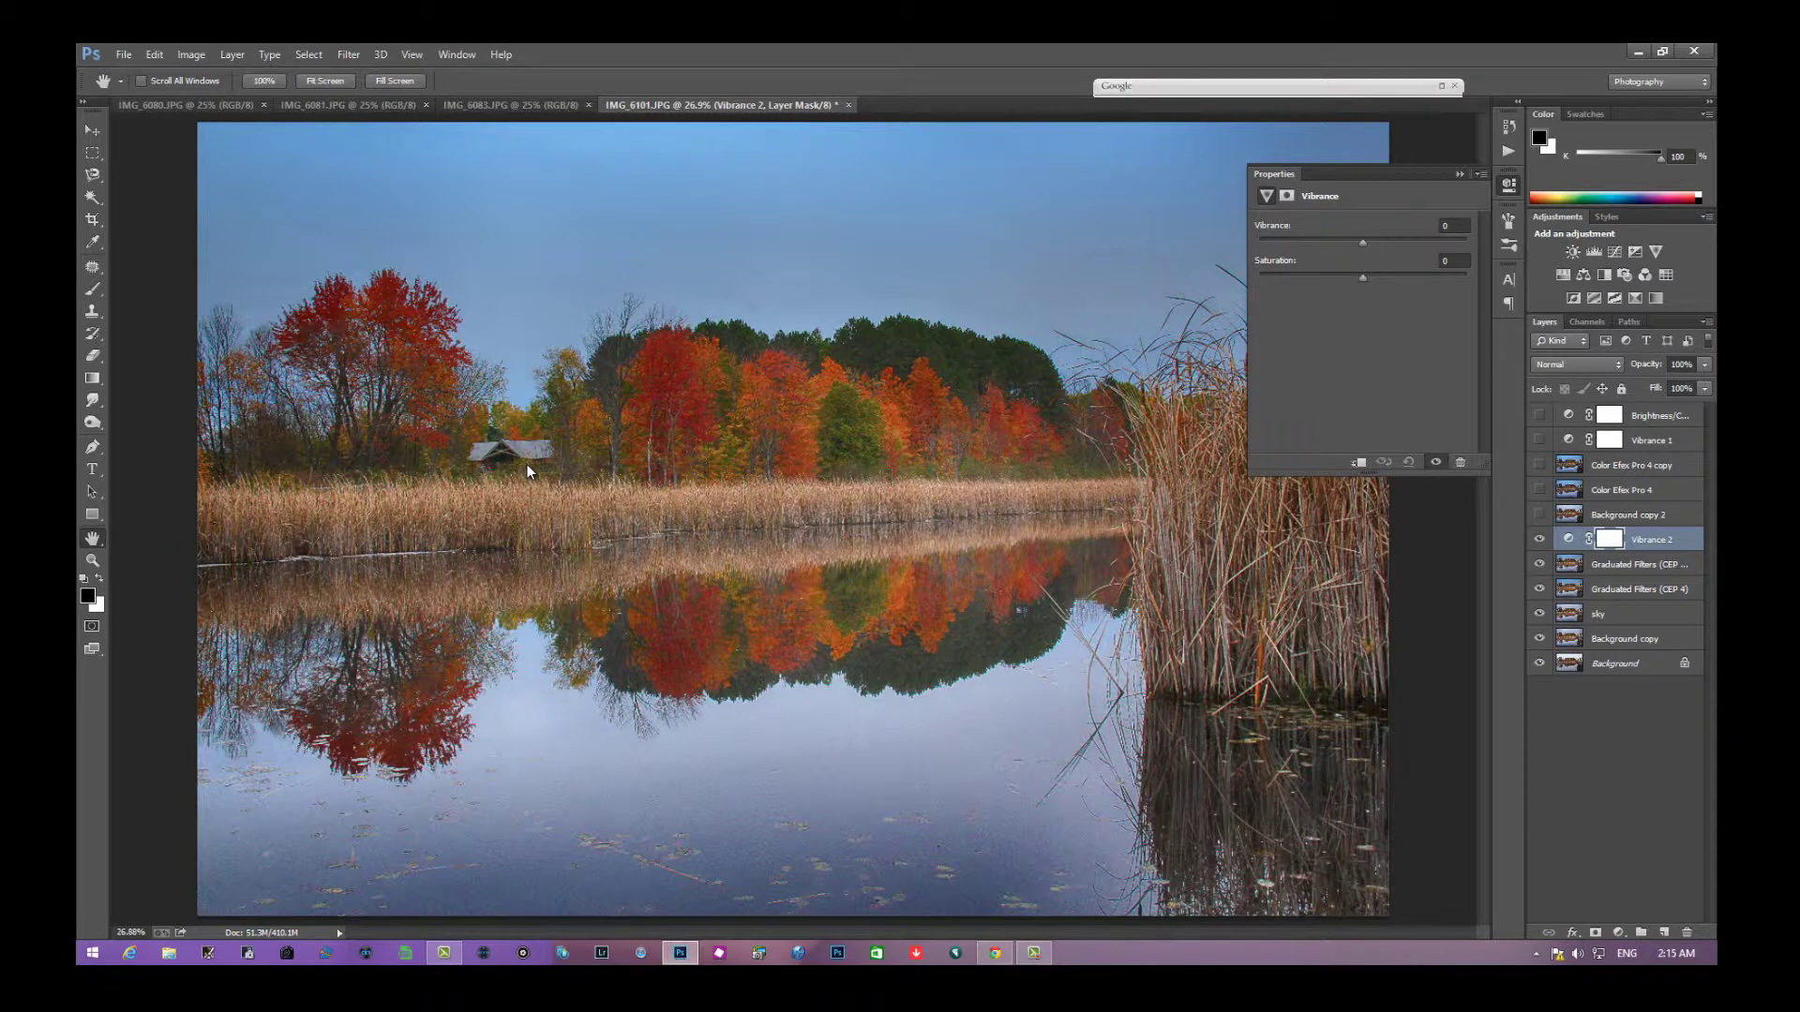
pyautogui.press('Up')
pyautogui.press('Up')
pyautogui.press('Up')
pyautogui.press('Up')
pyautogui.click(528, 470)
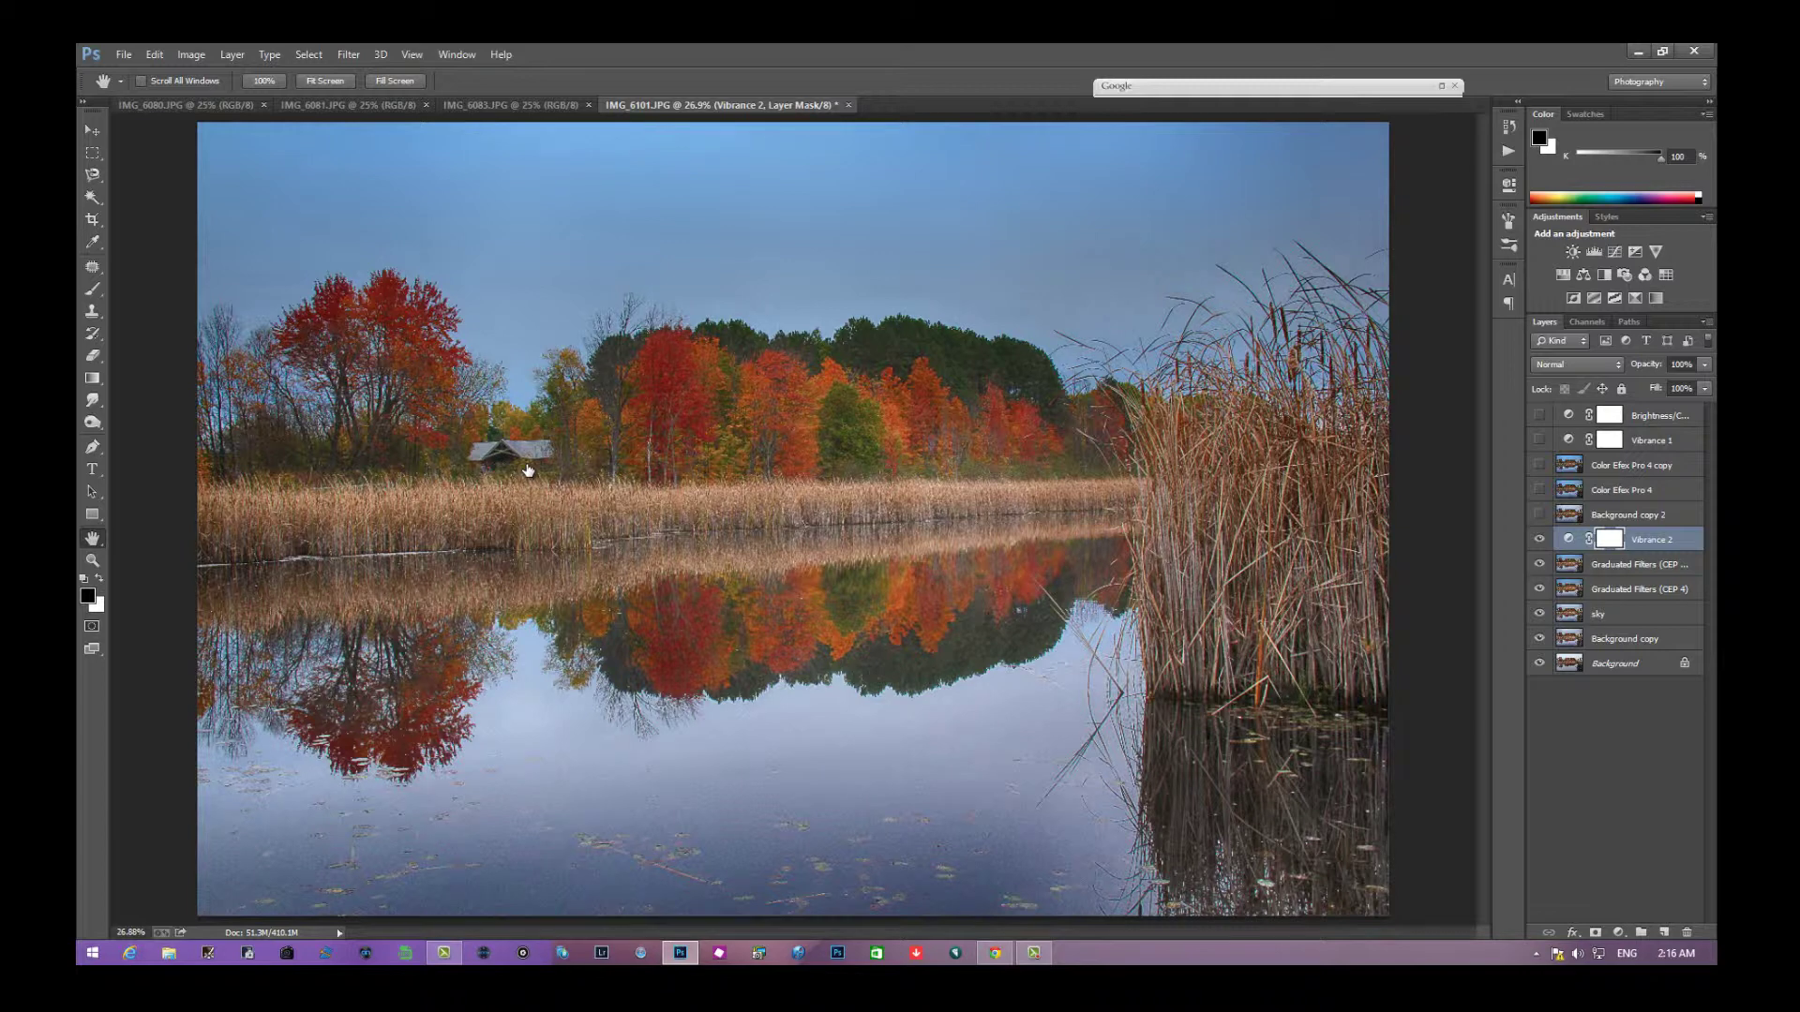
# Duplicate the Graduated Filters (CEP 4) copy layer below the Vibrance 2 adjustment, keeping the suggested name
pyautogui.hotkey('alt', '[')
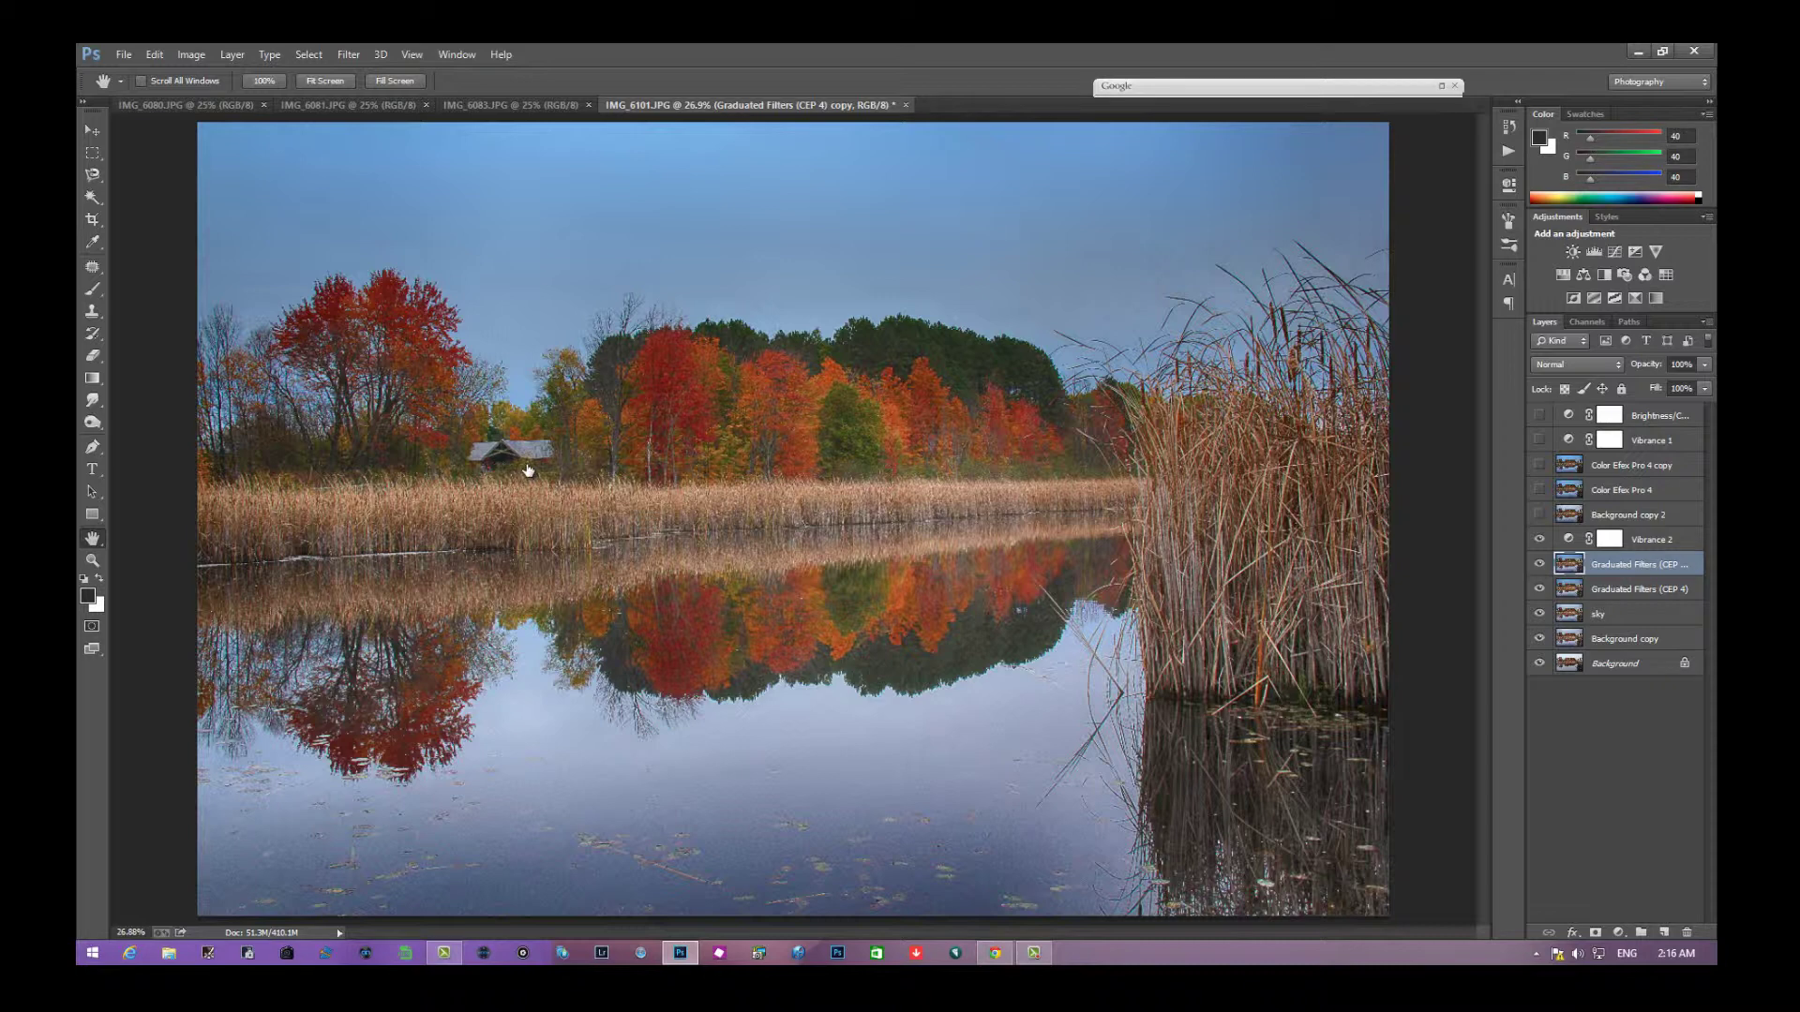
pyautogui.rightClick(1642, 564)
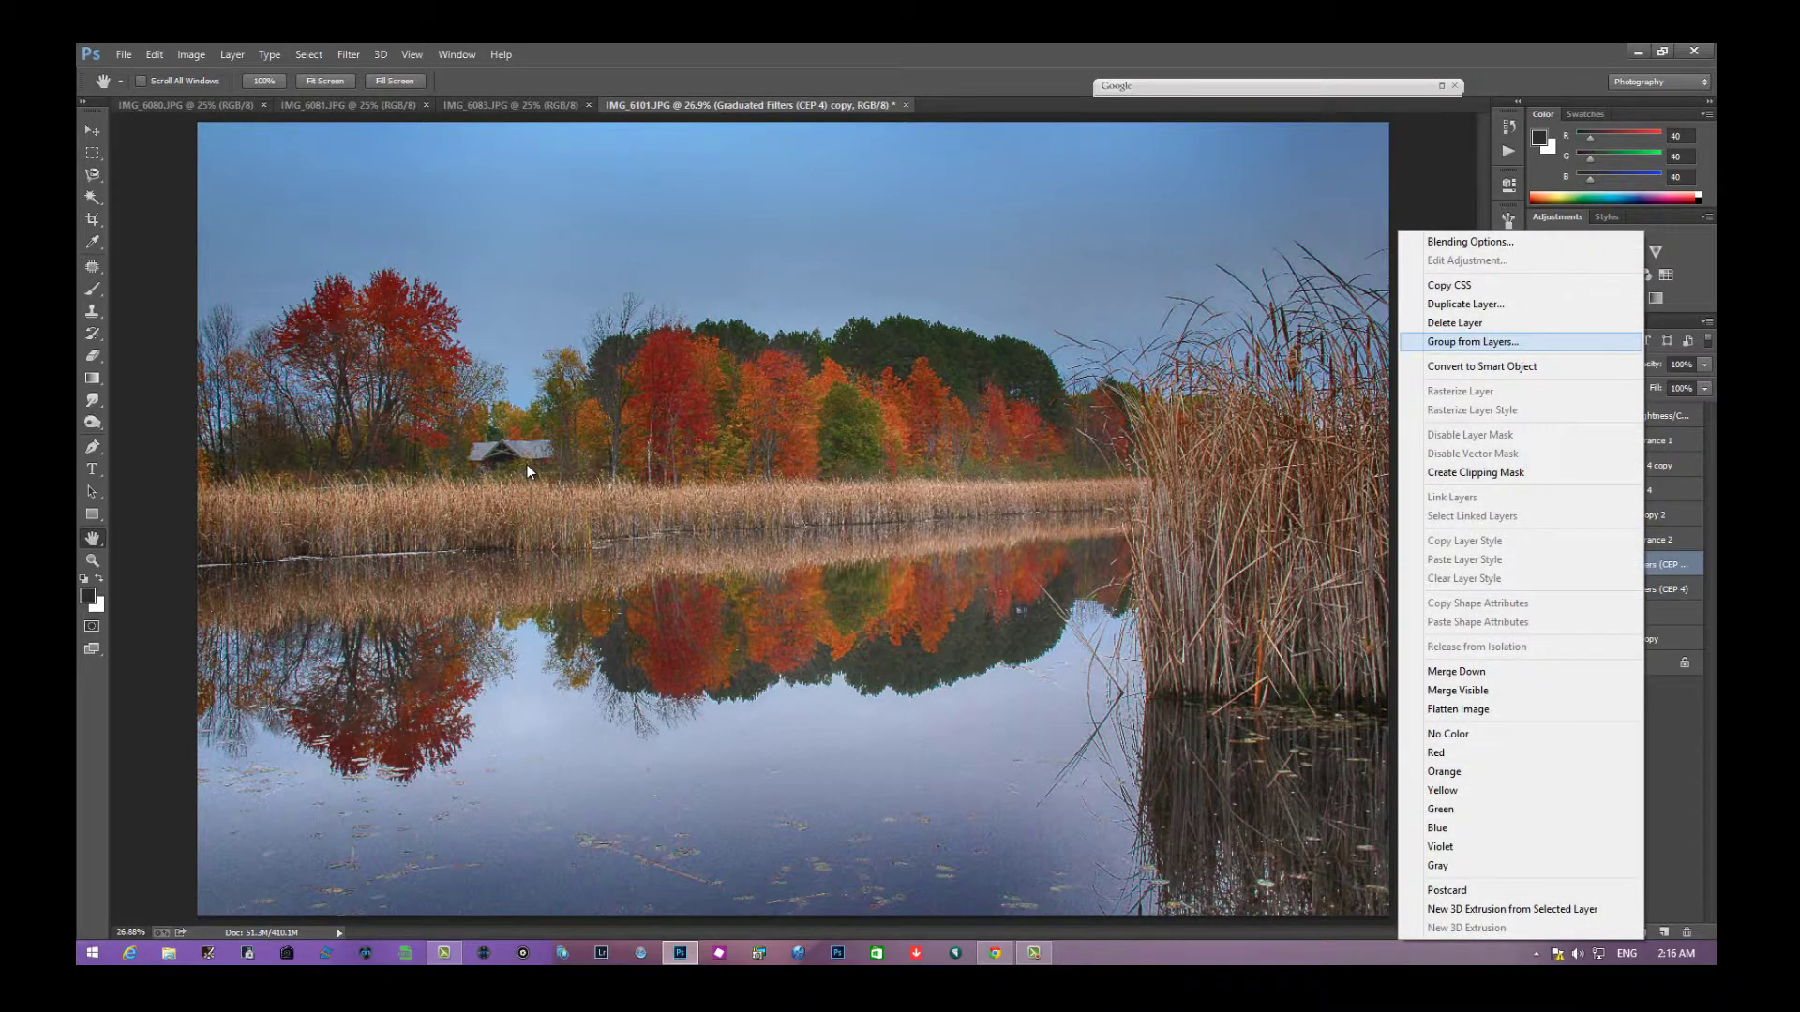
pyautogui.press('Return')
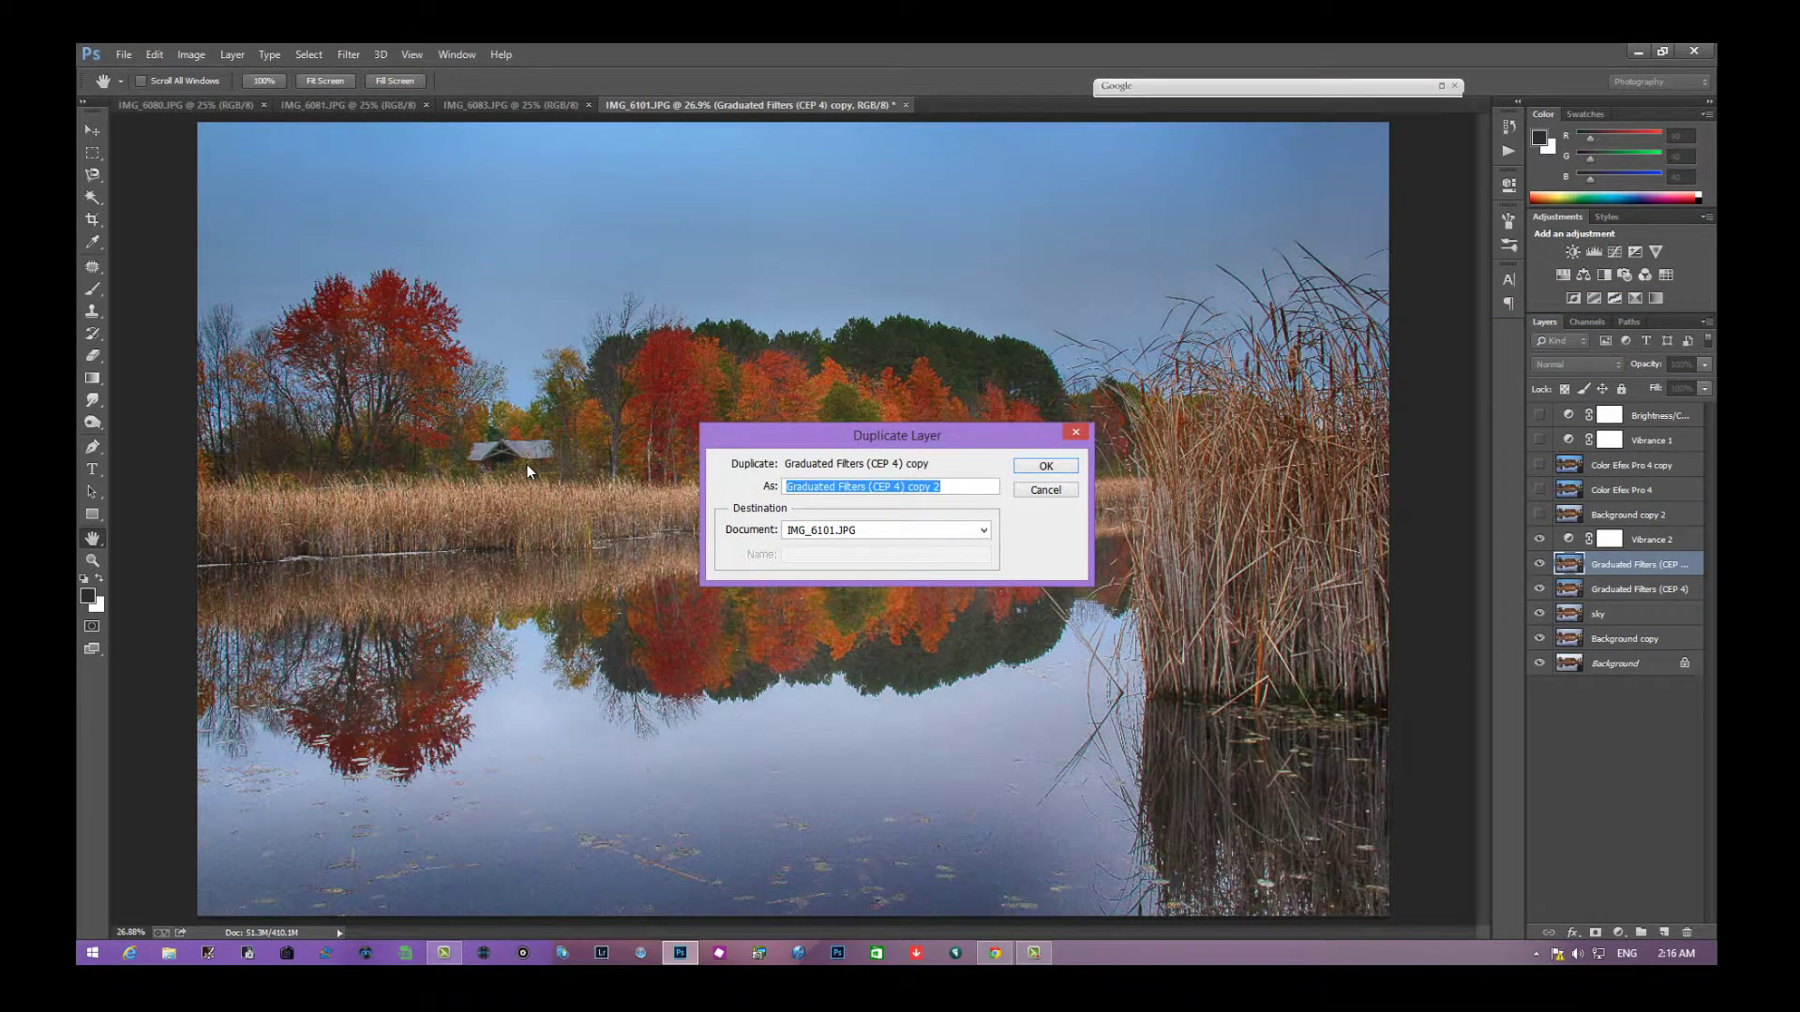
pyautogui.press('Return')
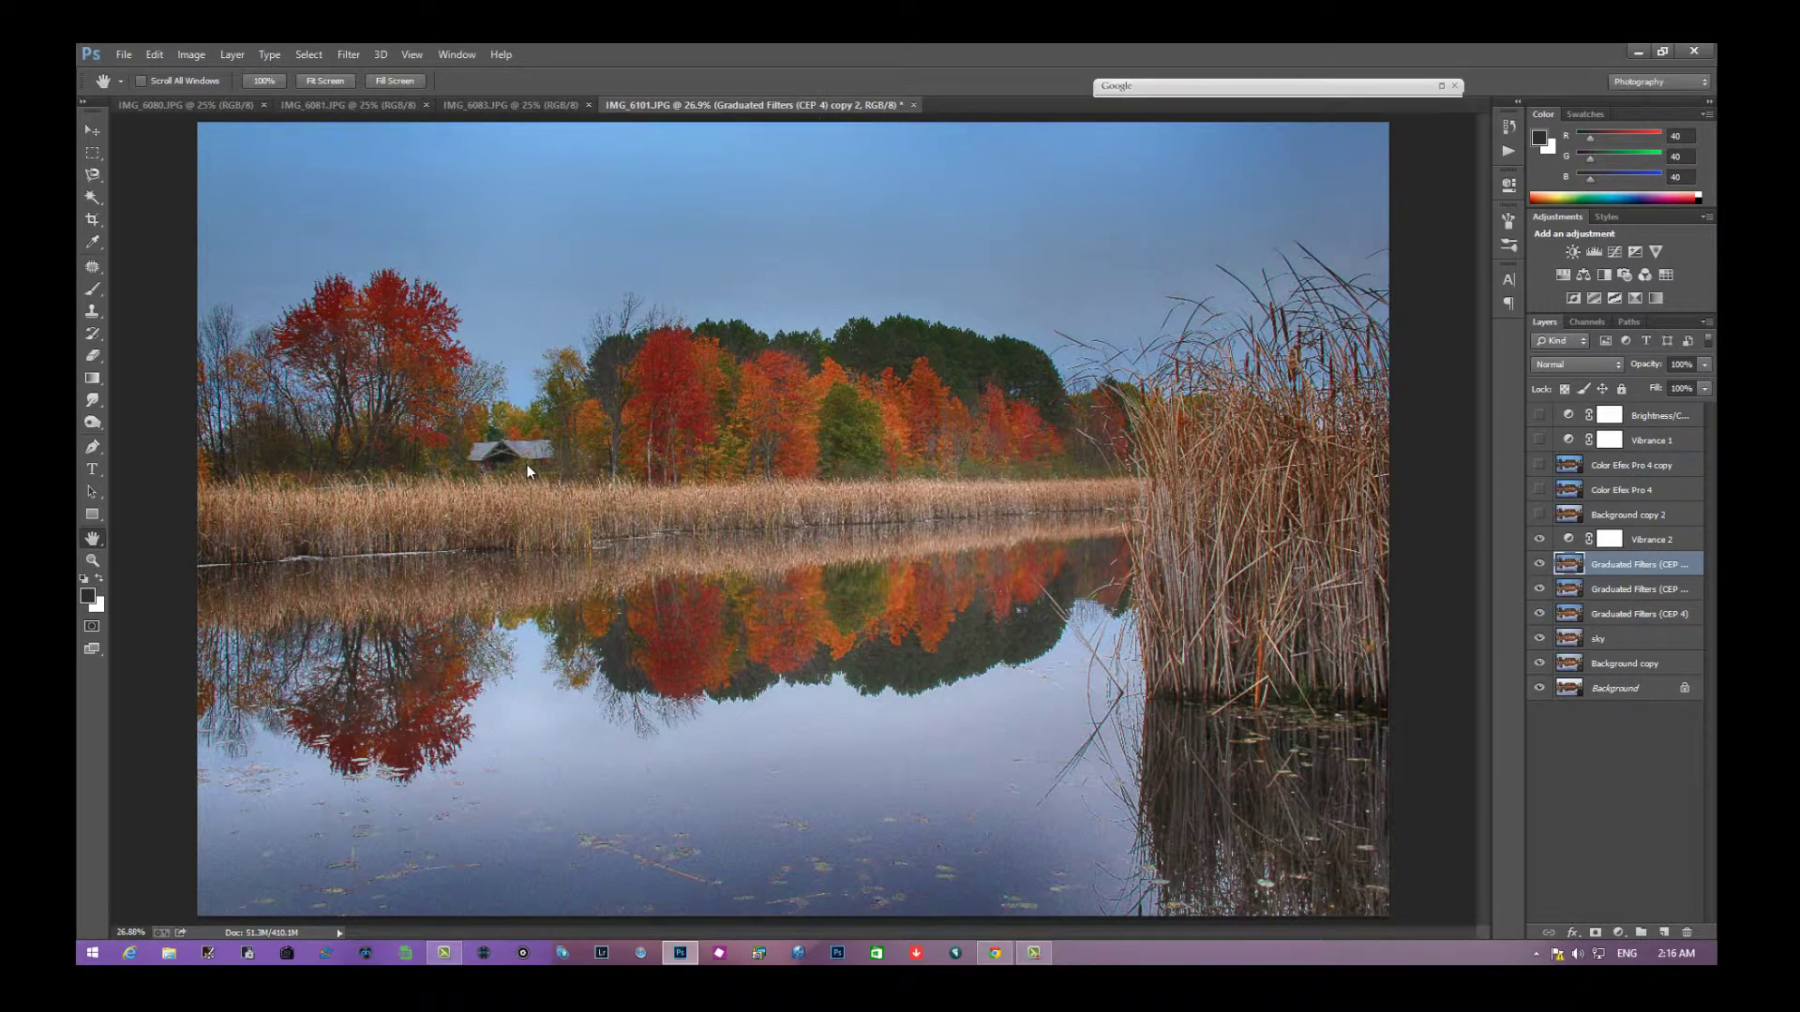
# Add a Brightness/Contrast adjustment layer above the new filter copy with brightness 17 and contrast 12
pyautogui.click(1618, 932)
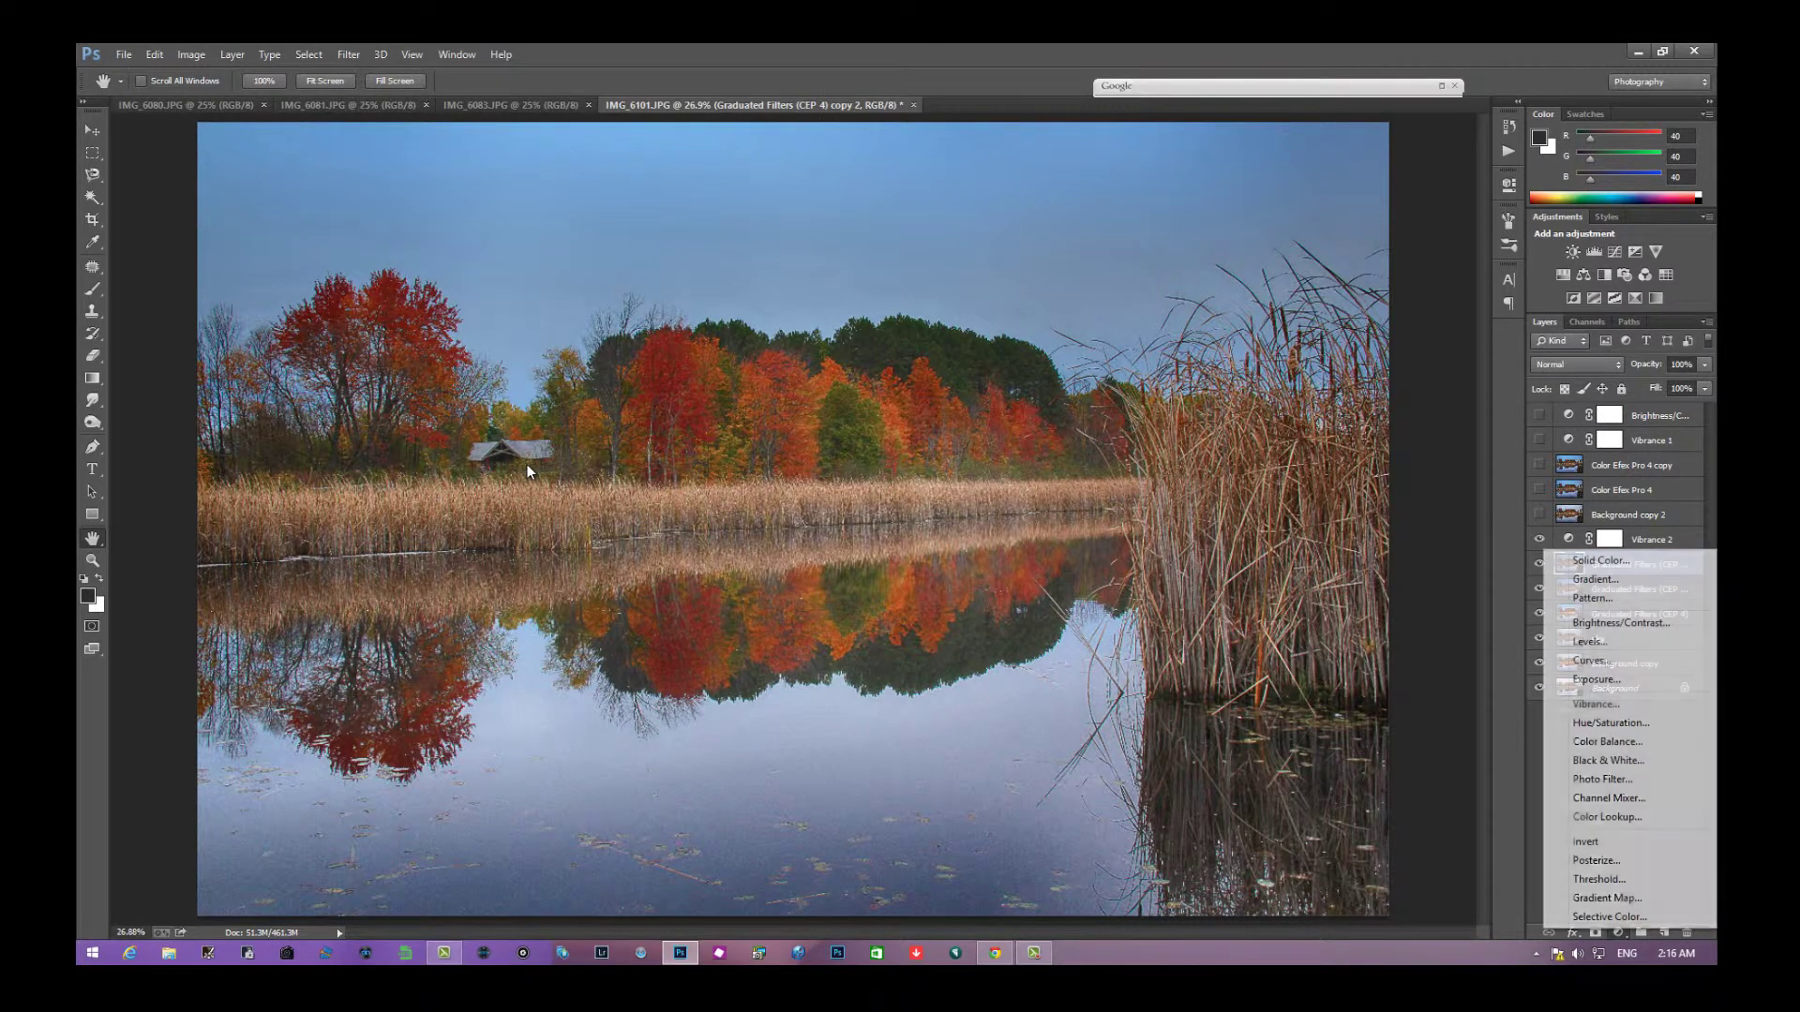
pyautogui.click(1621, 623)
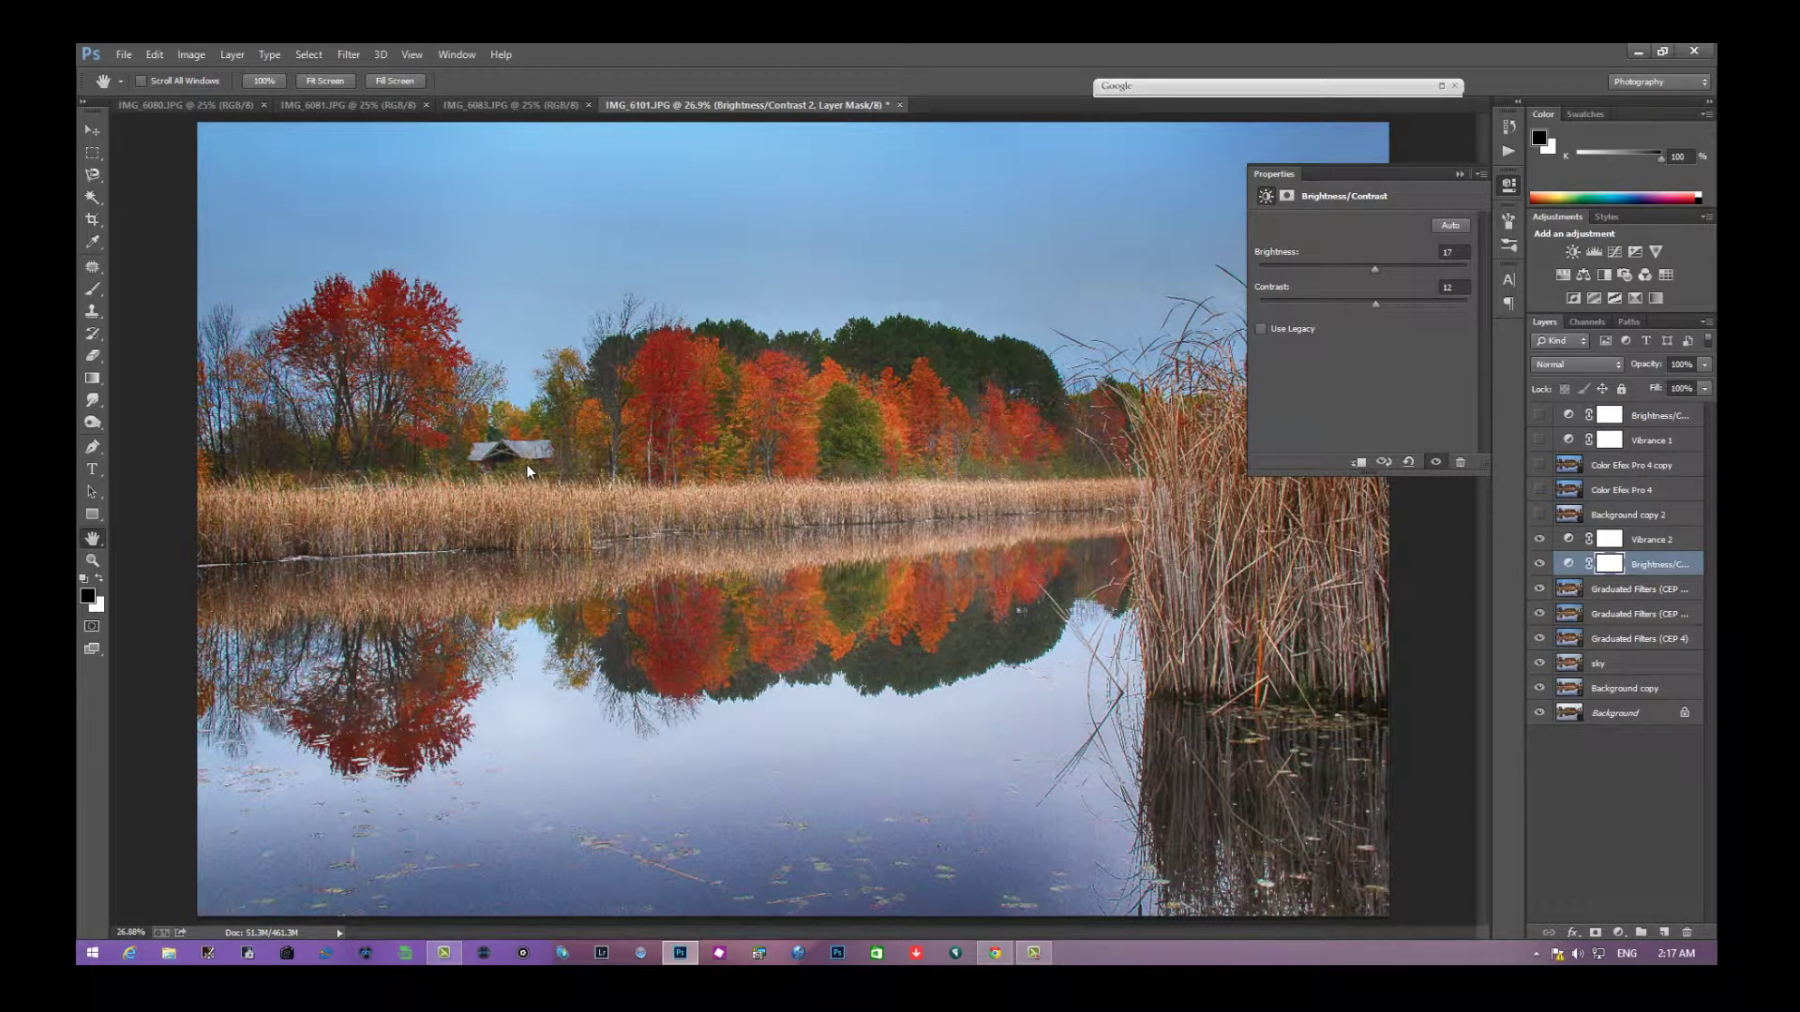
pyautogui.click(530, 472)
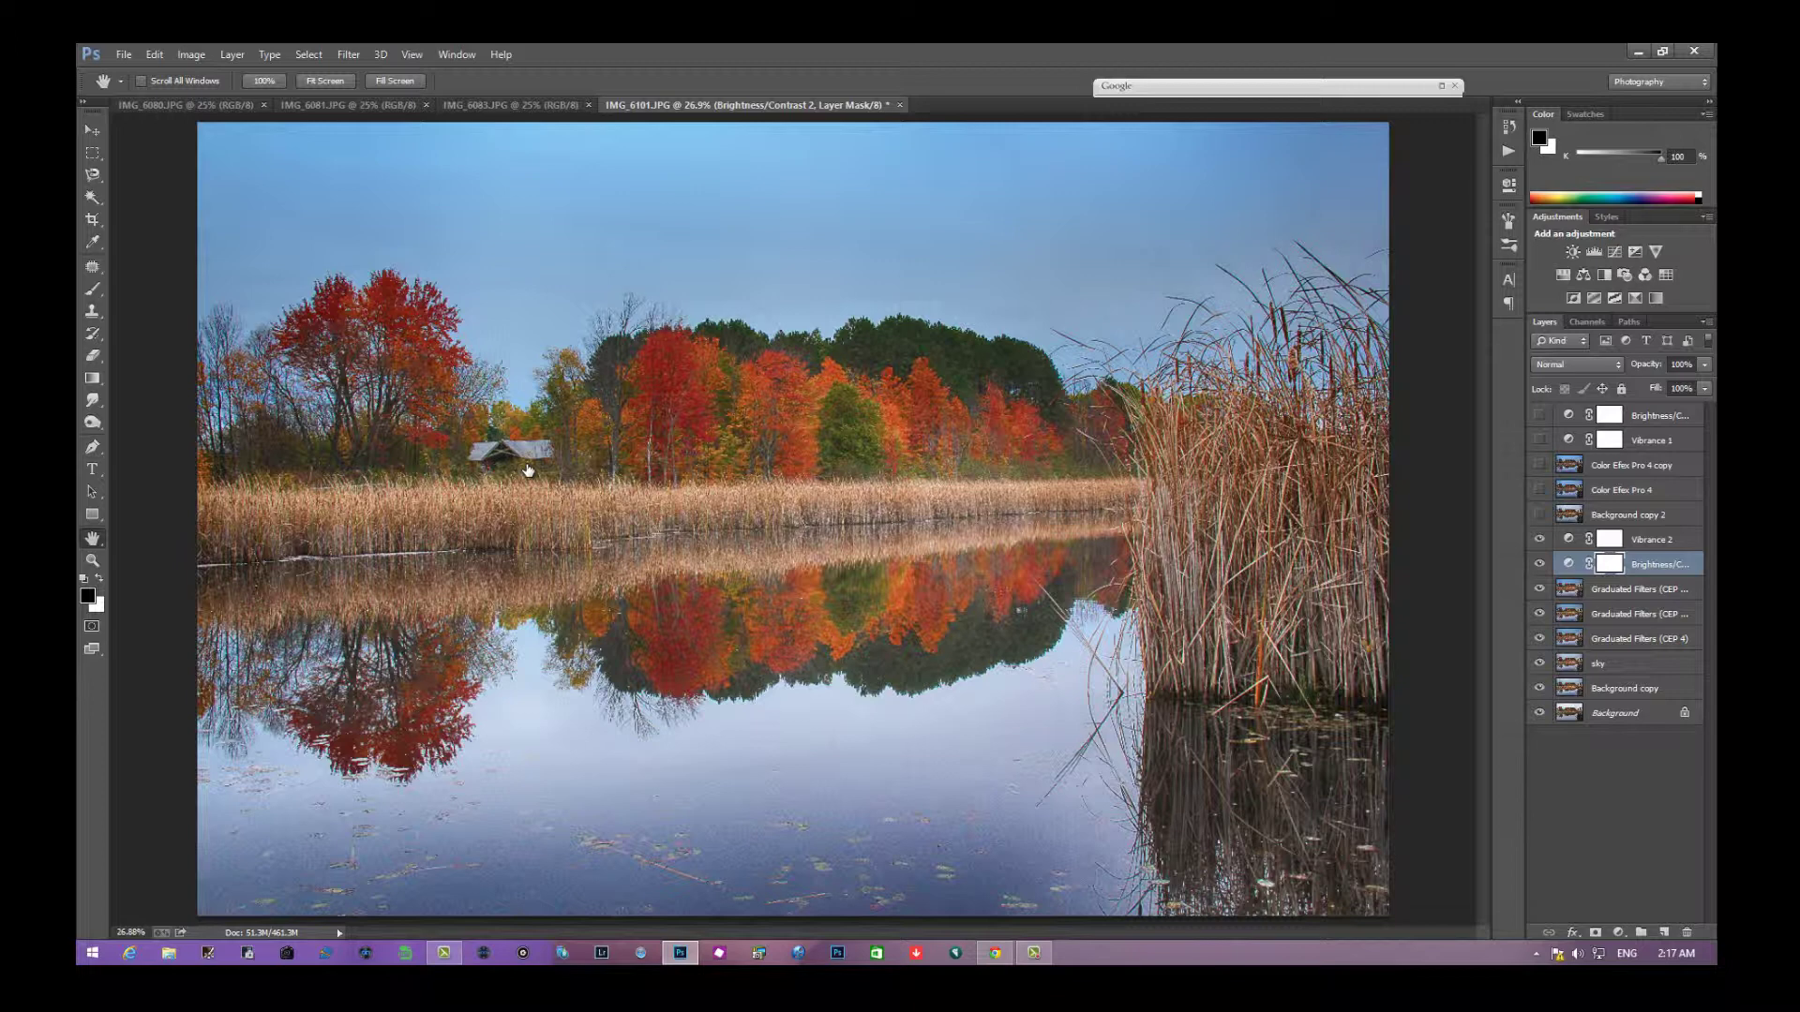
# Open the uppermost visible Graduated Filters (CEP 4) copy layer in the Imagenomic Noiseware filter
pyautogui.hotkey('alt', '[')
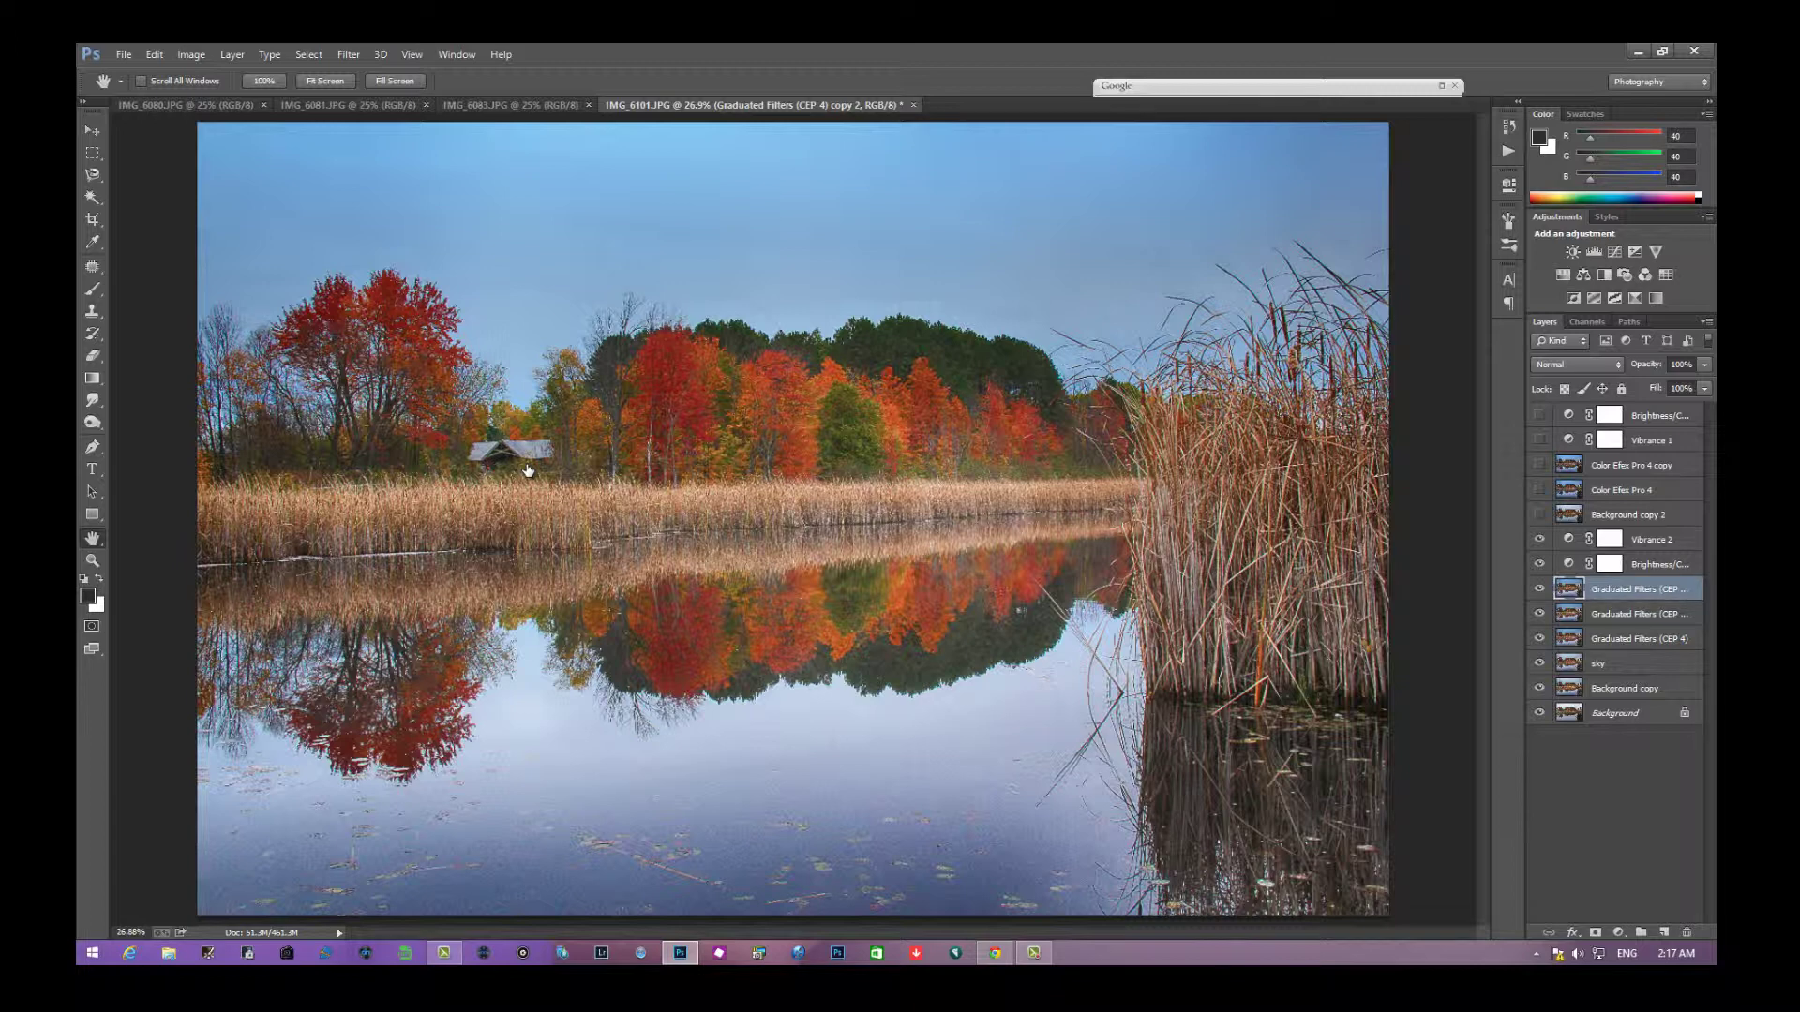
pyautogui.hotkey('alt', ']')
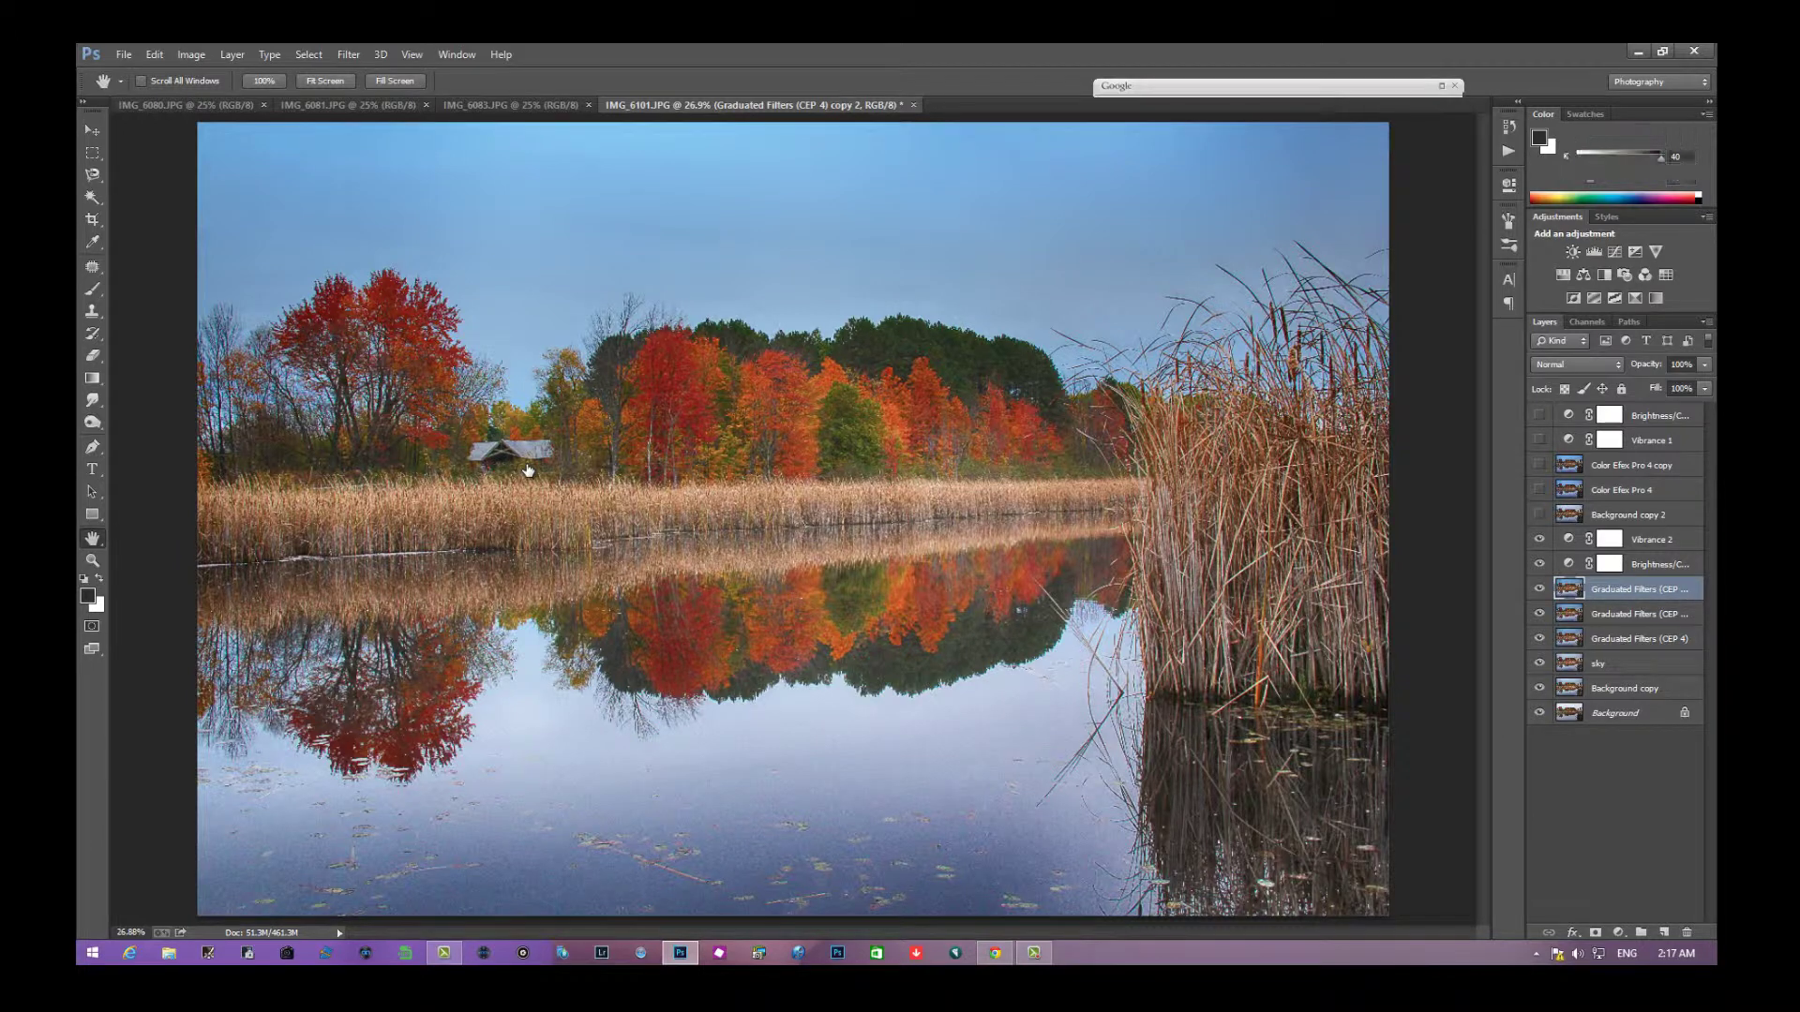
pyautogui.hotkey('alt', ']')
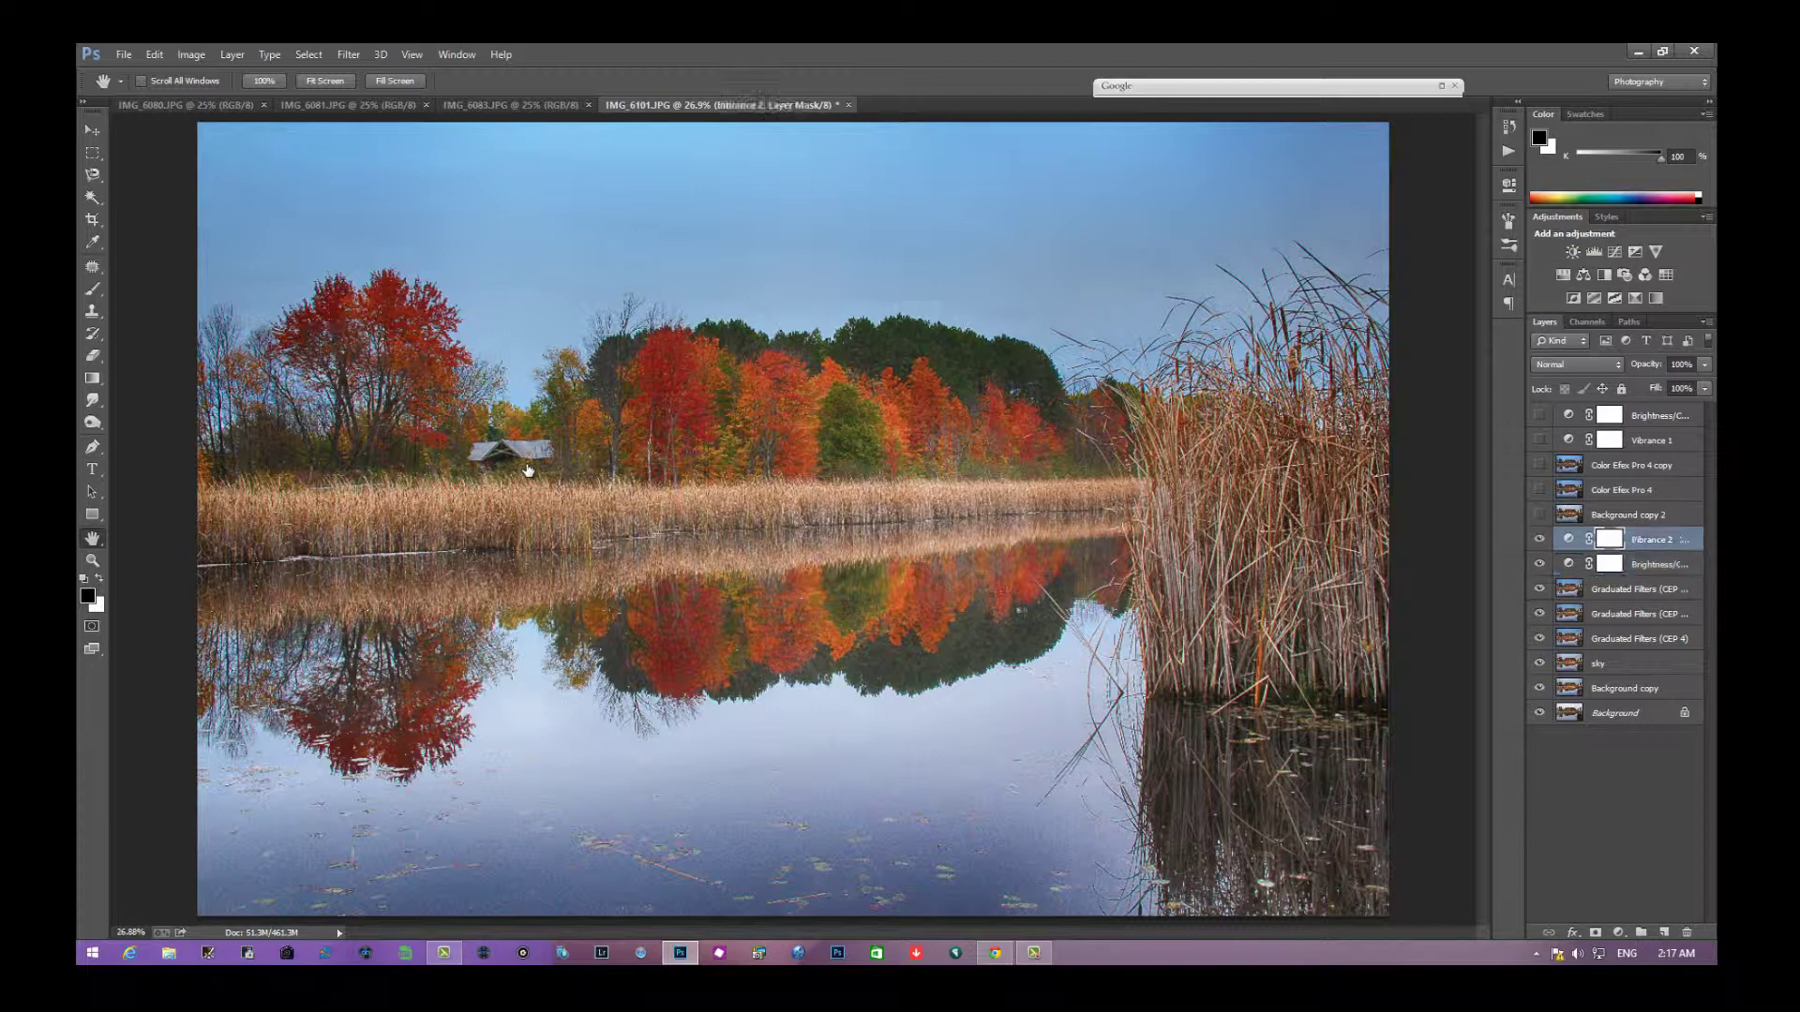
pyautogui.hotkey('alt', '[')
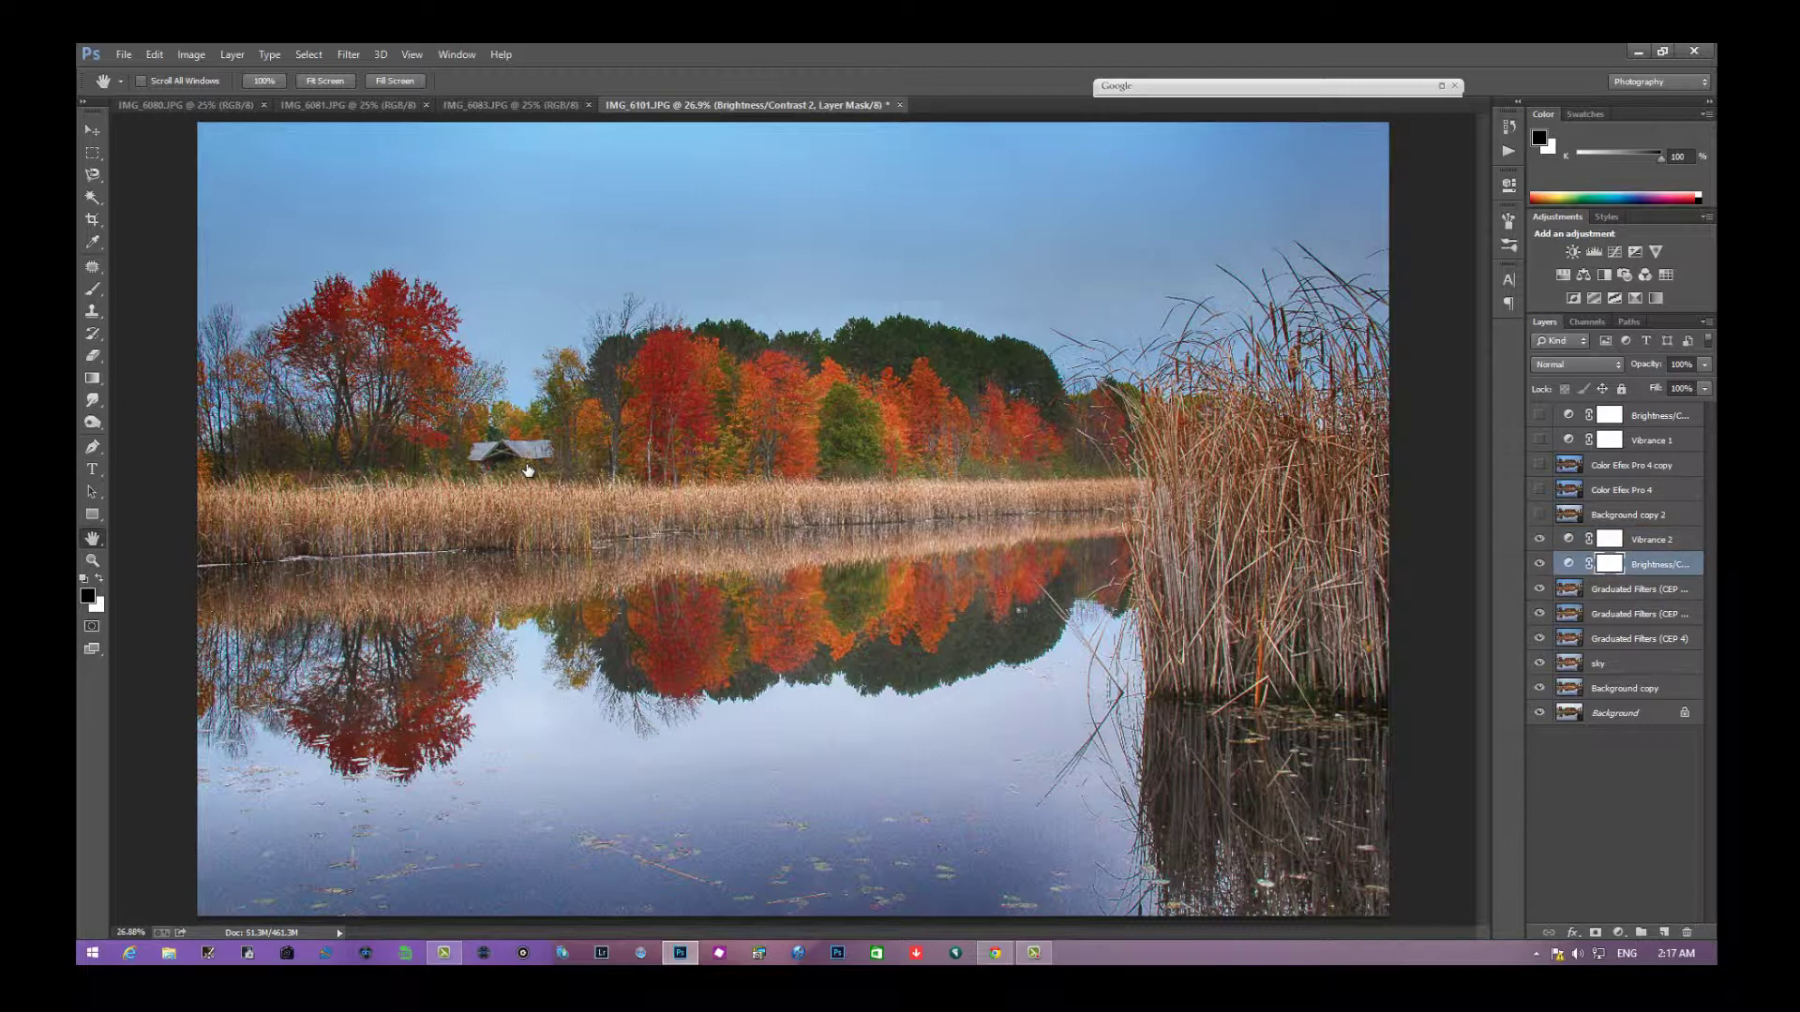
pyautogui.hotkey('alt', '[')
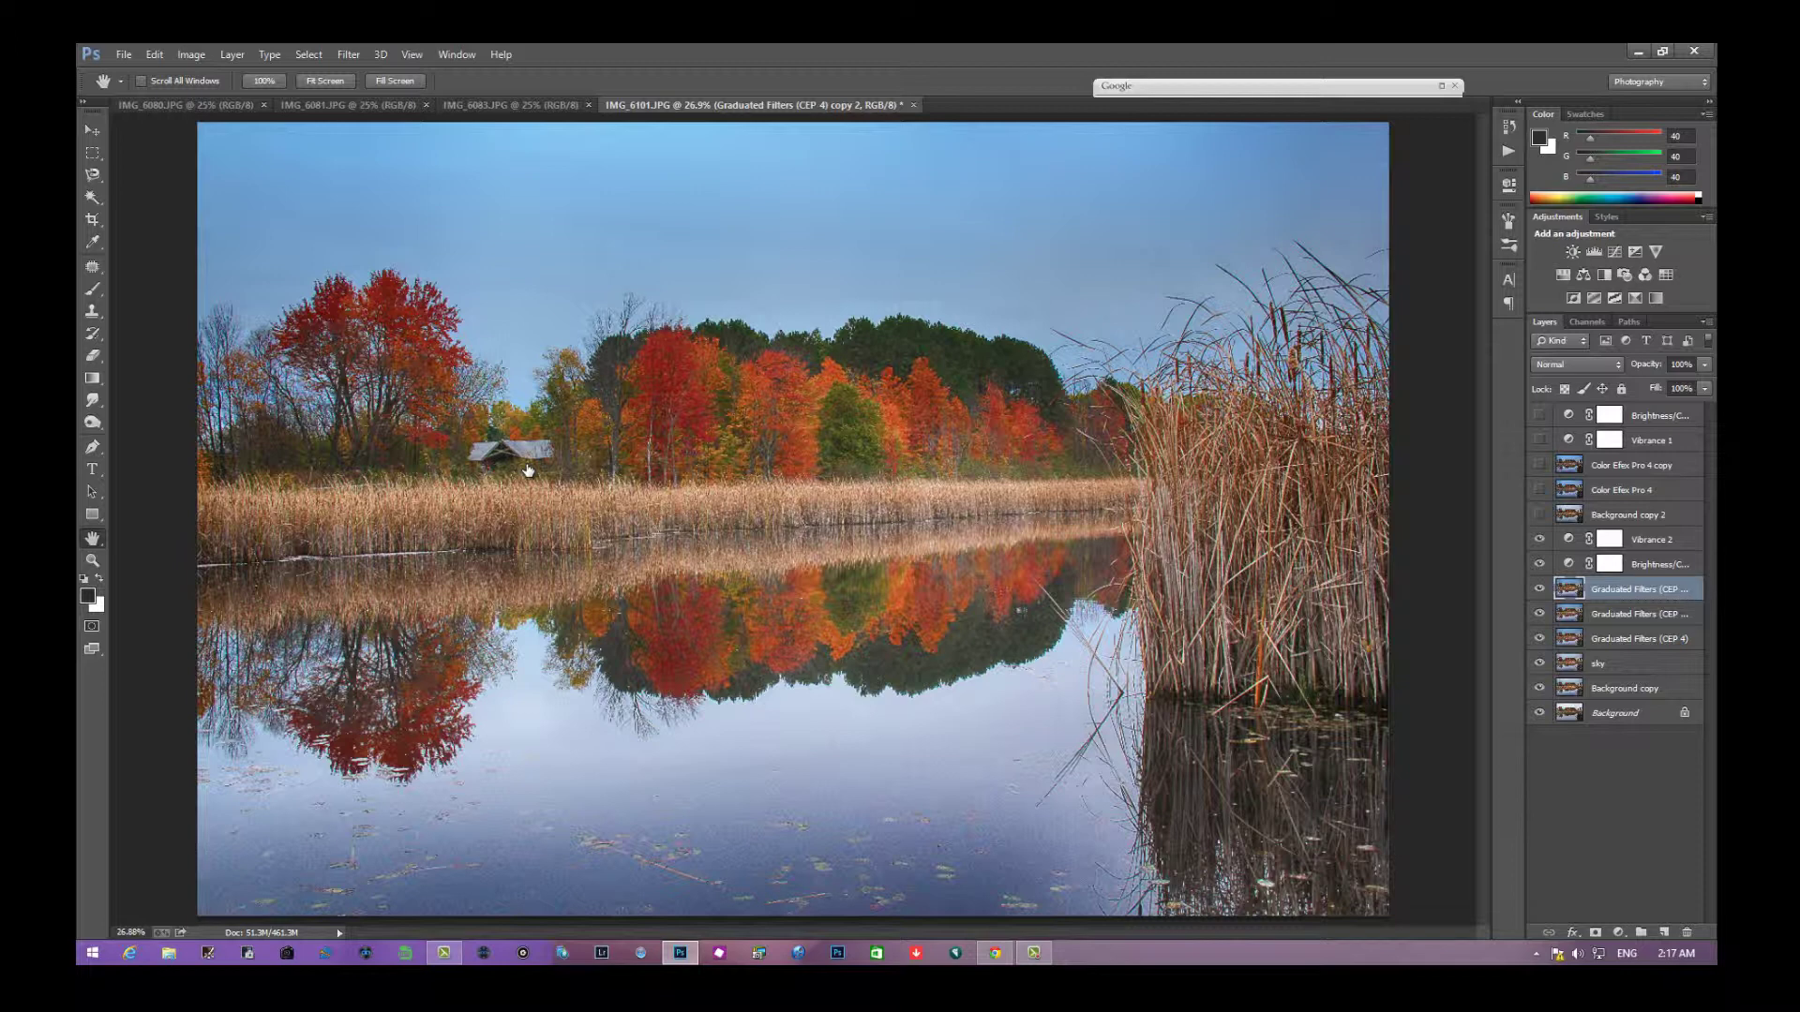
pyautogui.click(349, 54)
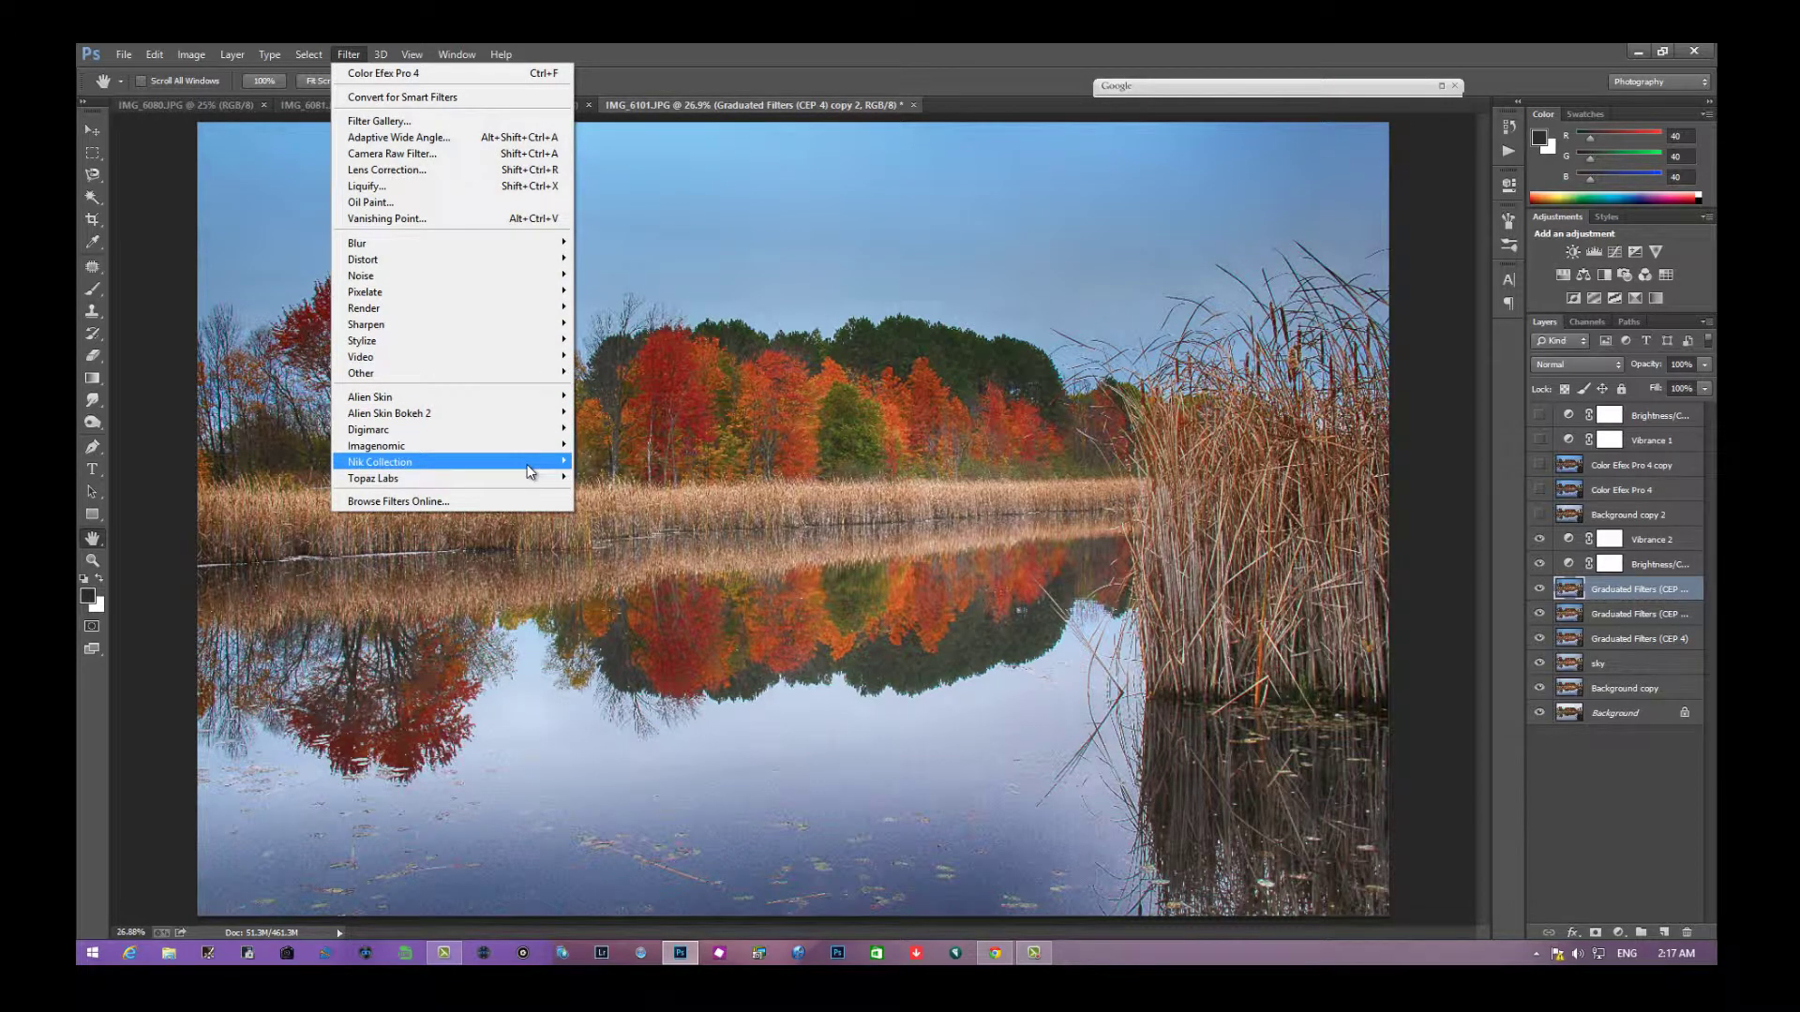
pyautogui.moveTo(529, 472)
pyautogui.press('Down')
pyautogui.press('Down')
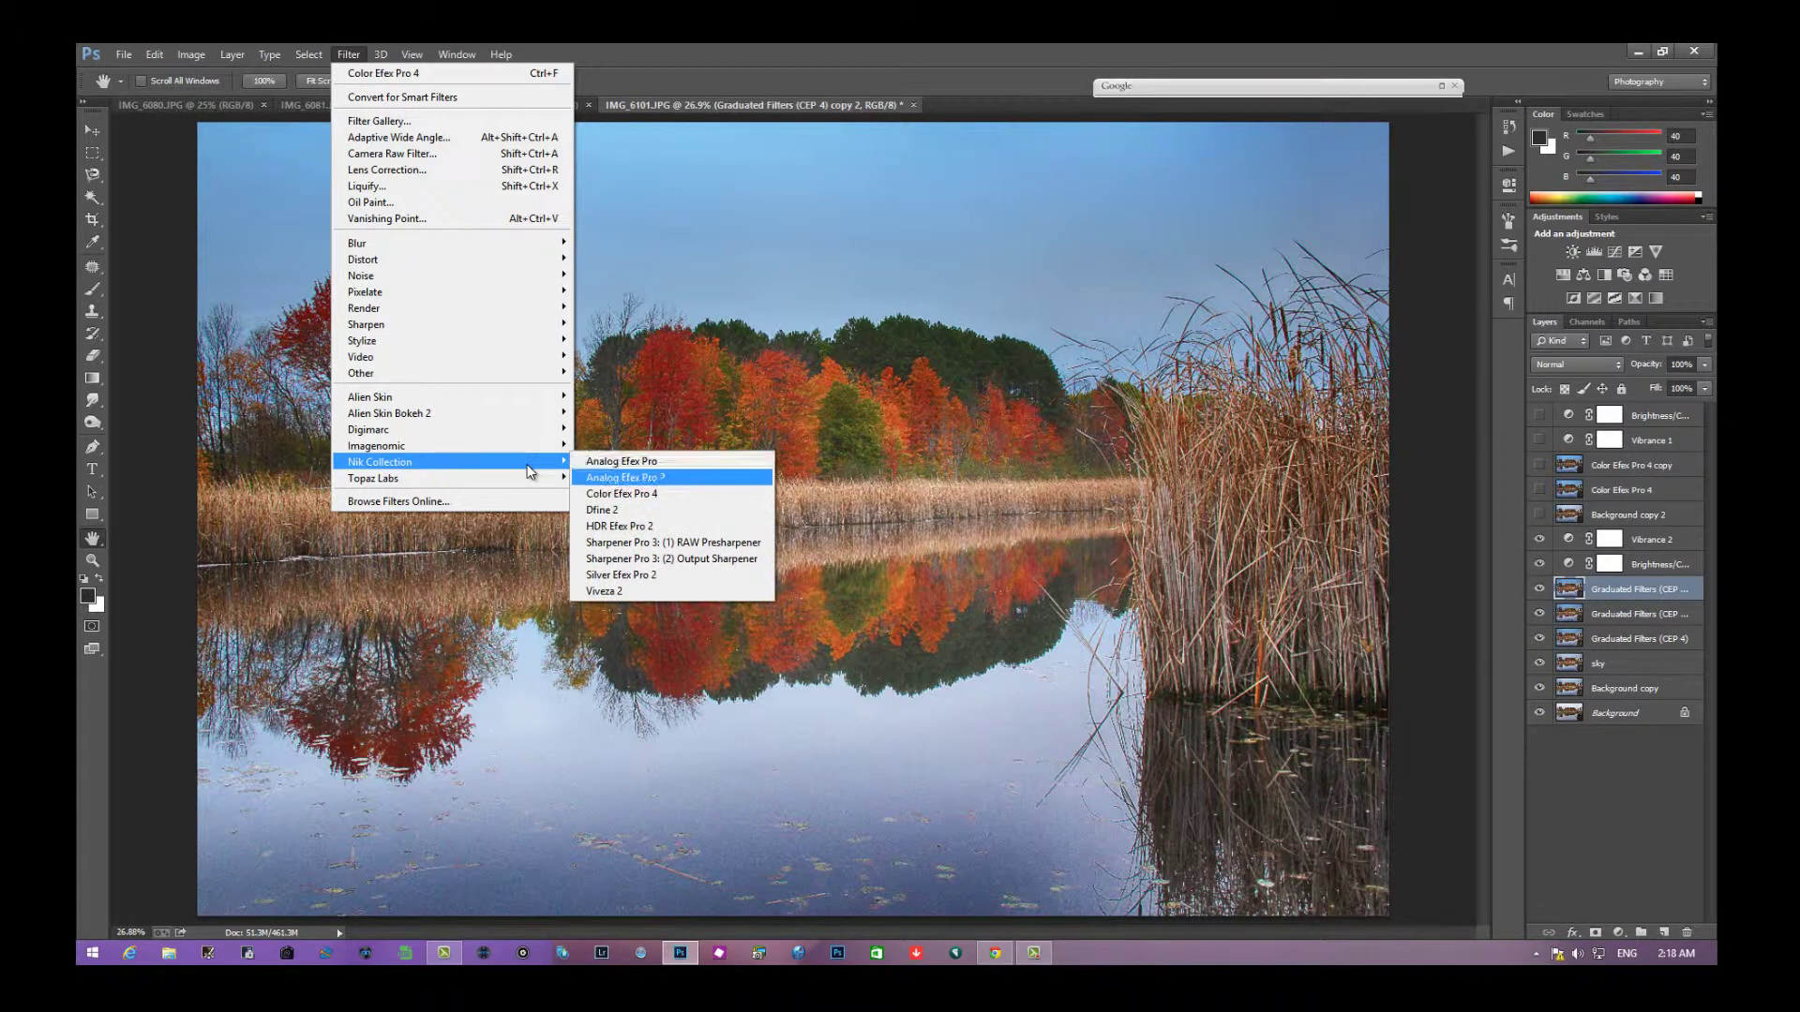
pyautogui.press('Down')
pyautogui.press('Down')
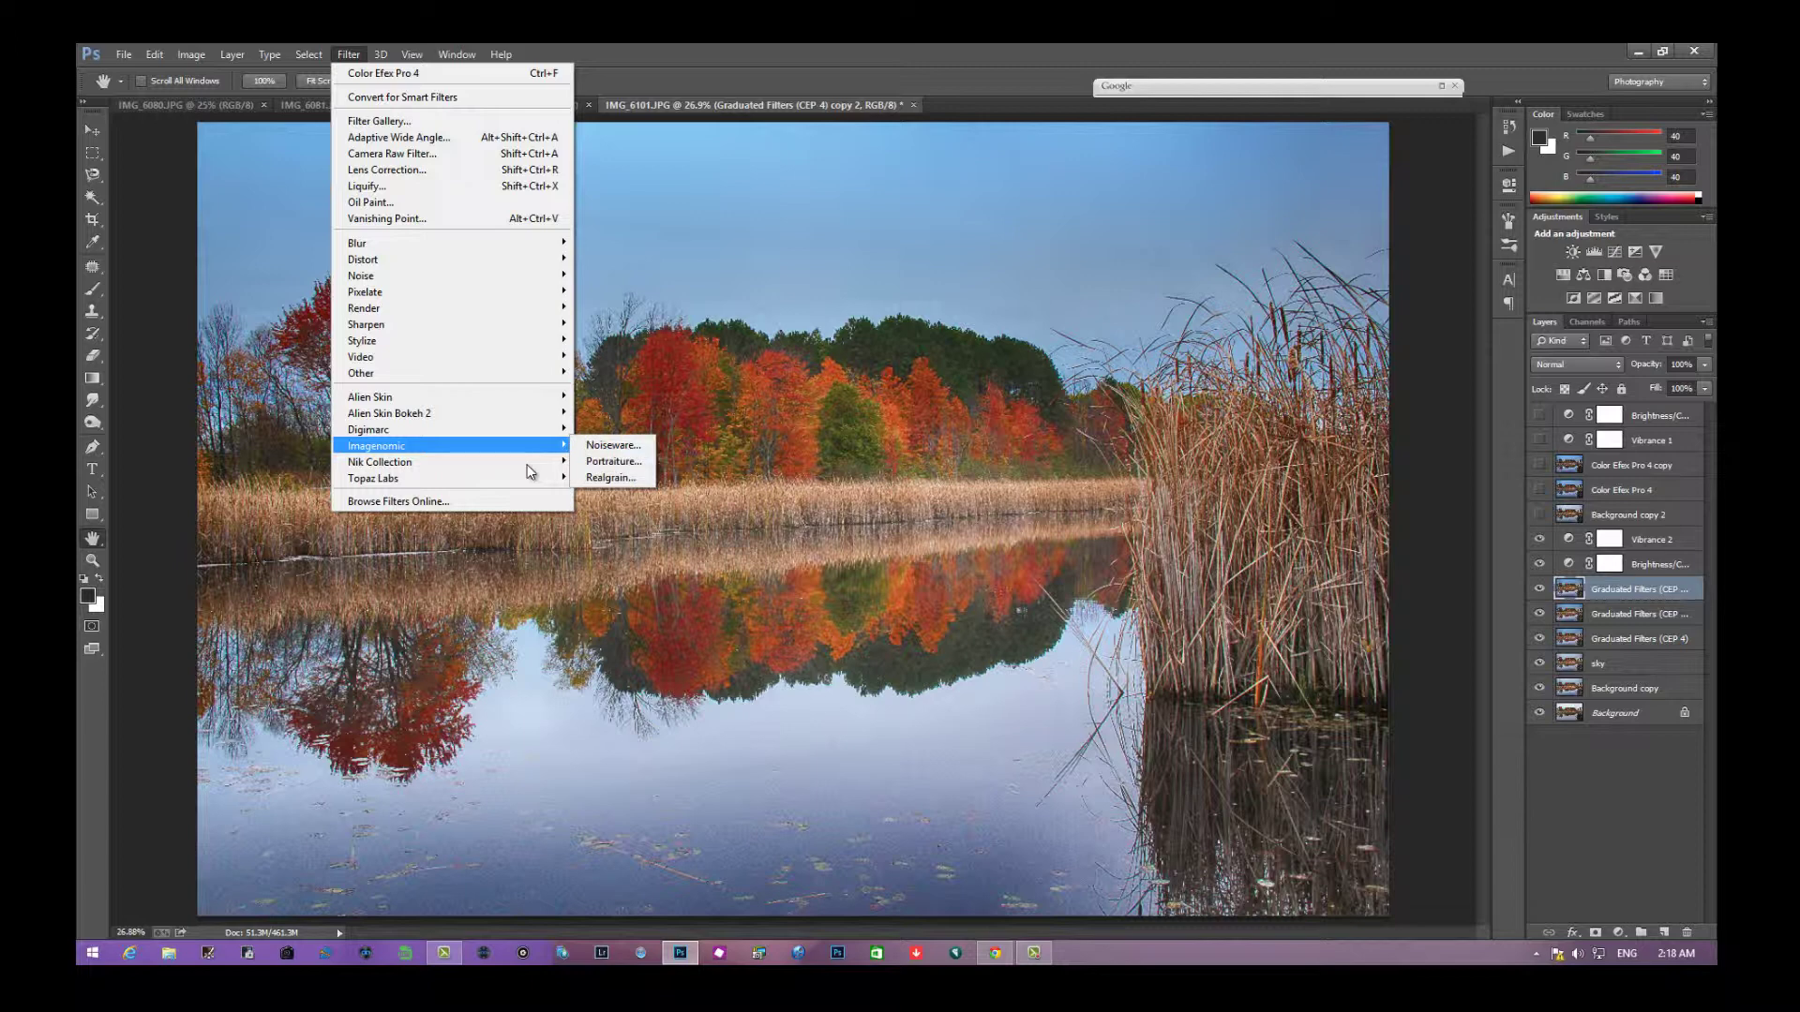
pyautogui.press('Right')
pyautogui.press('Return')
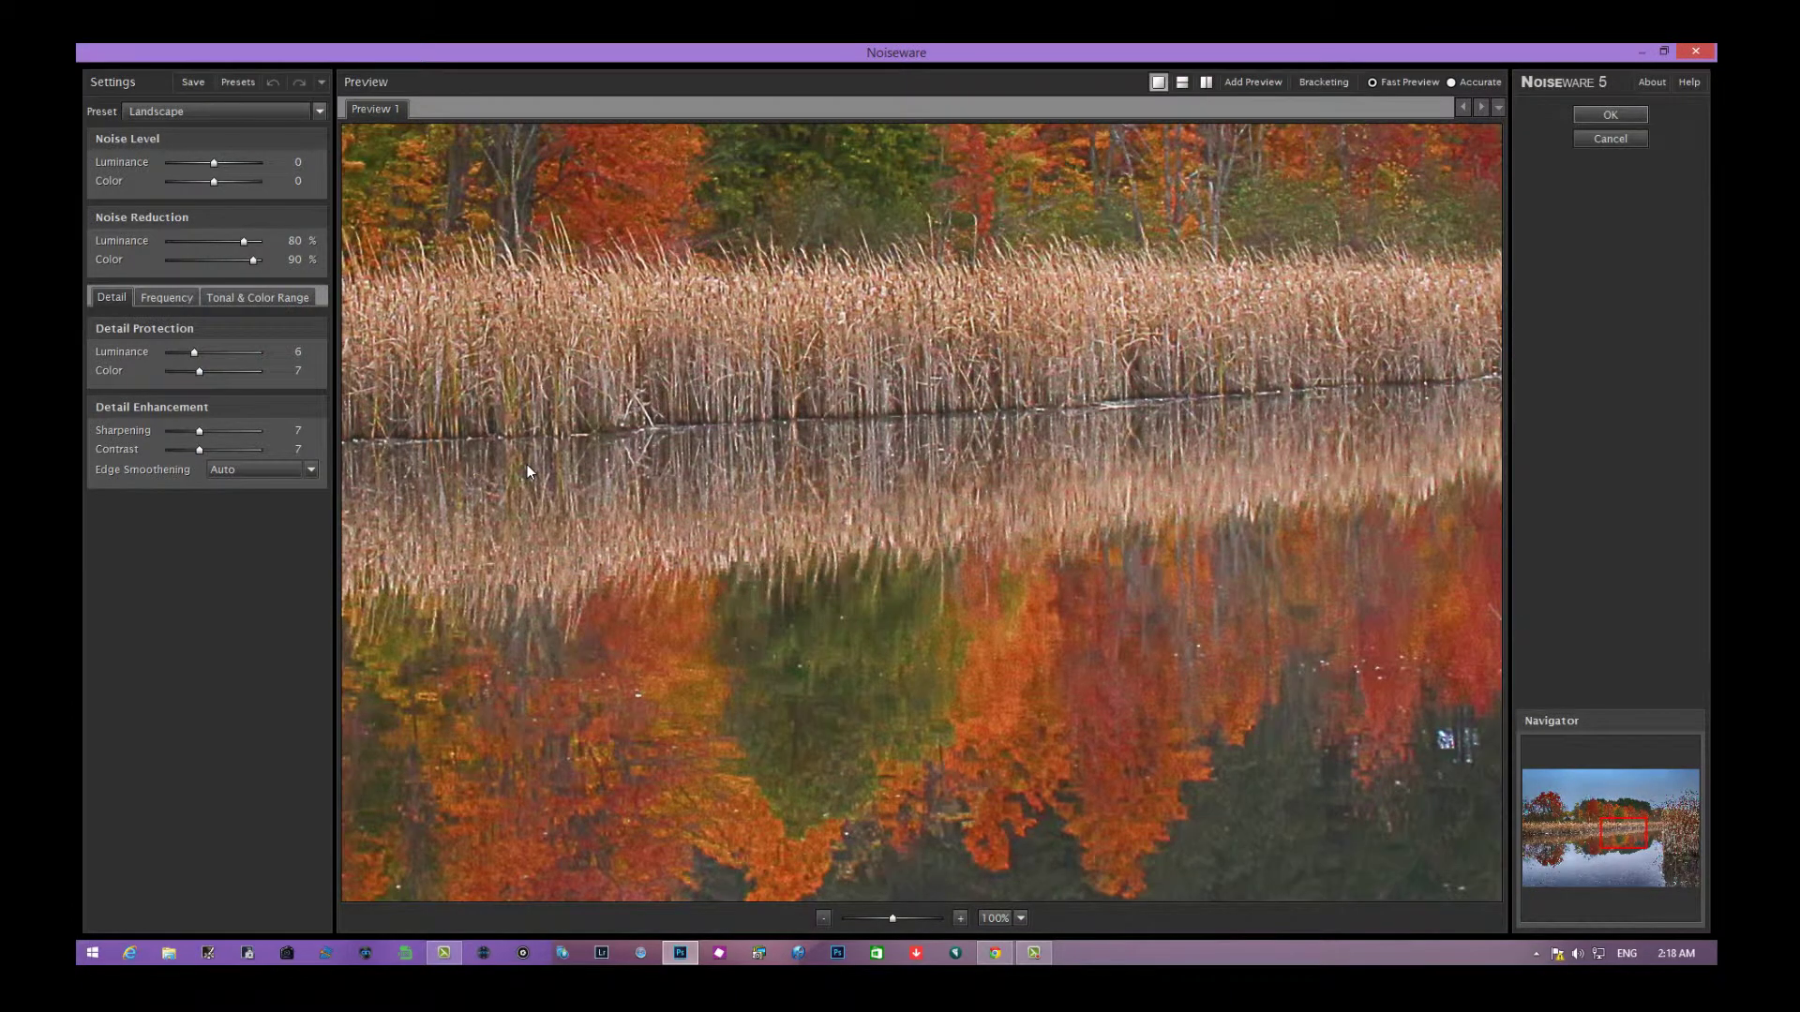
# Reapply the Landscape noise reduction preset and check its effect on the water, trees and reflections
pyautogui.hotkey('alt', 'Down')
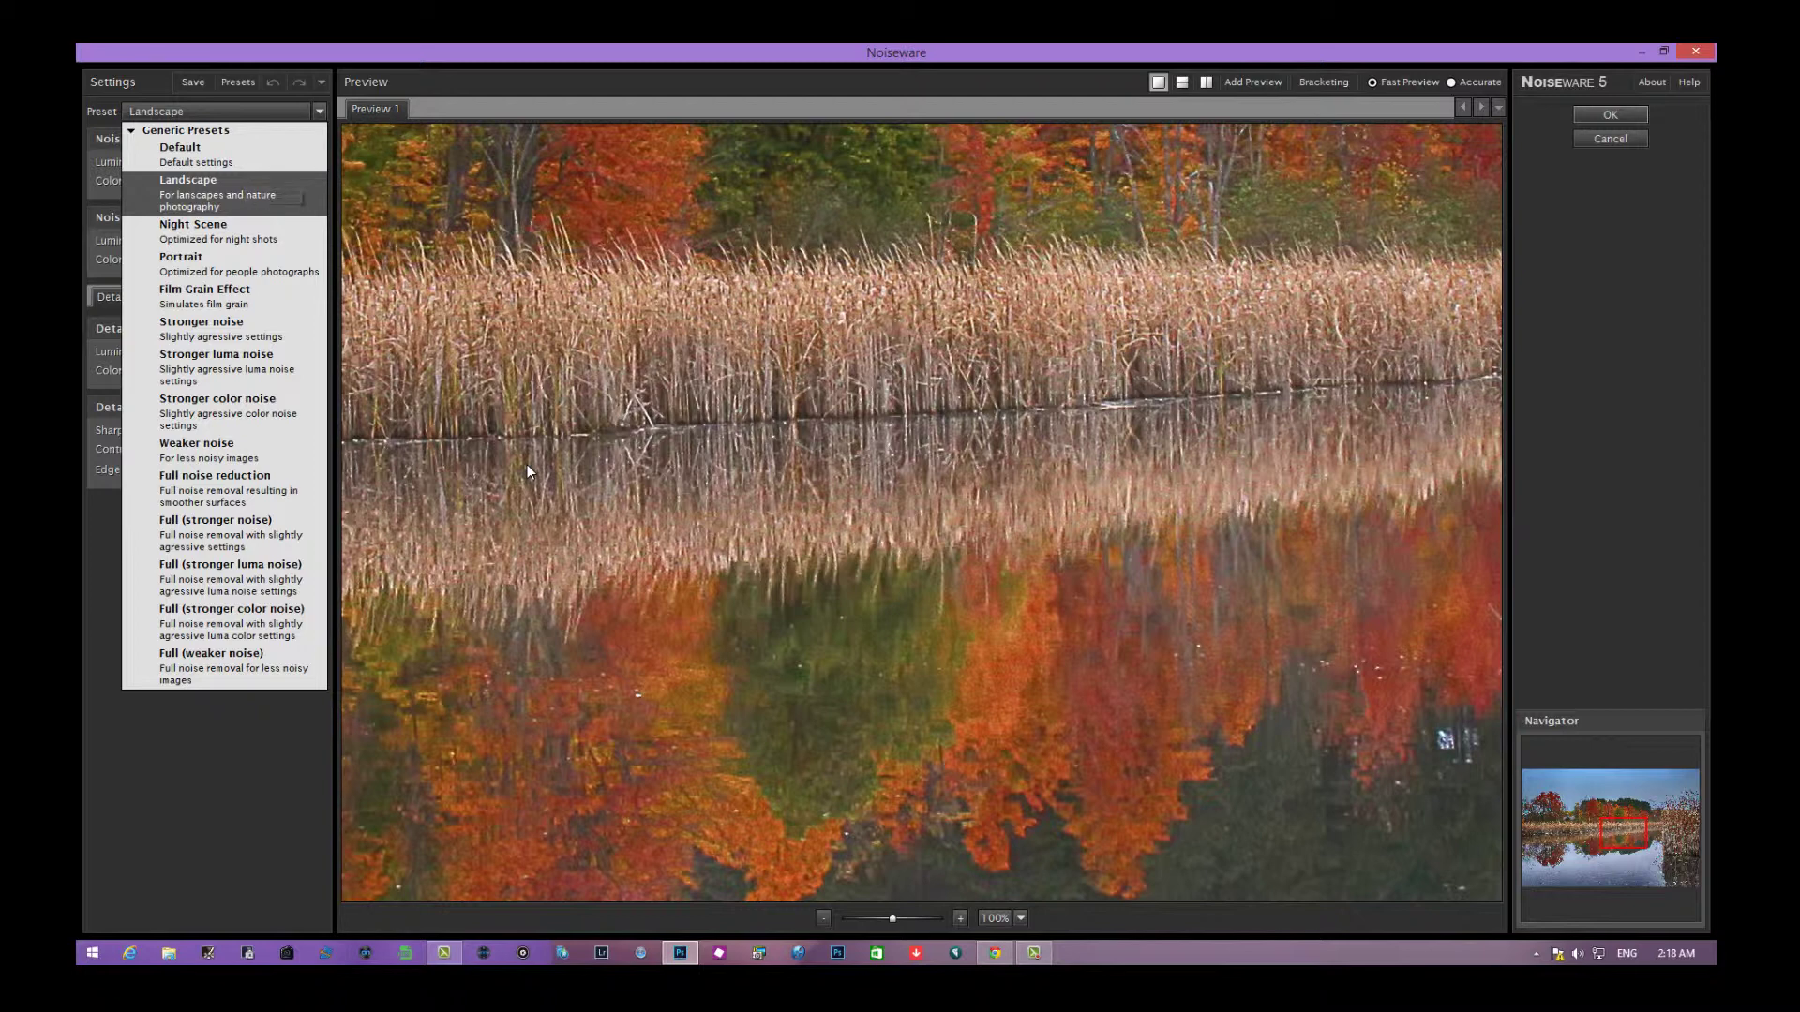
pyautogui.press('Return')
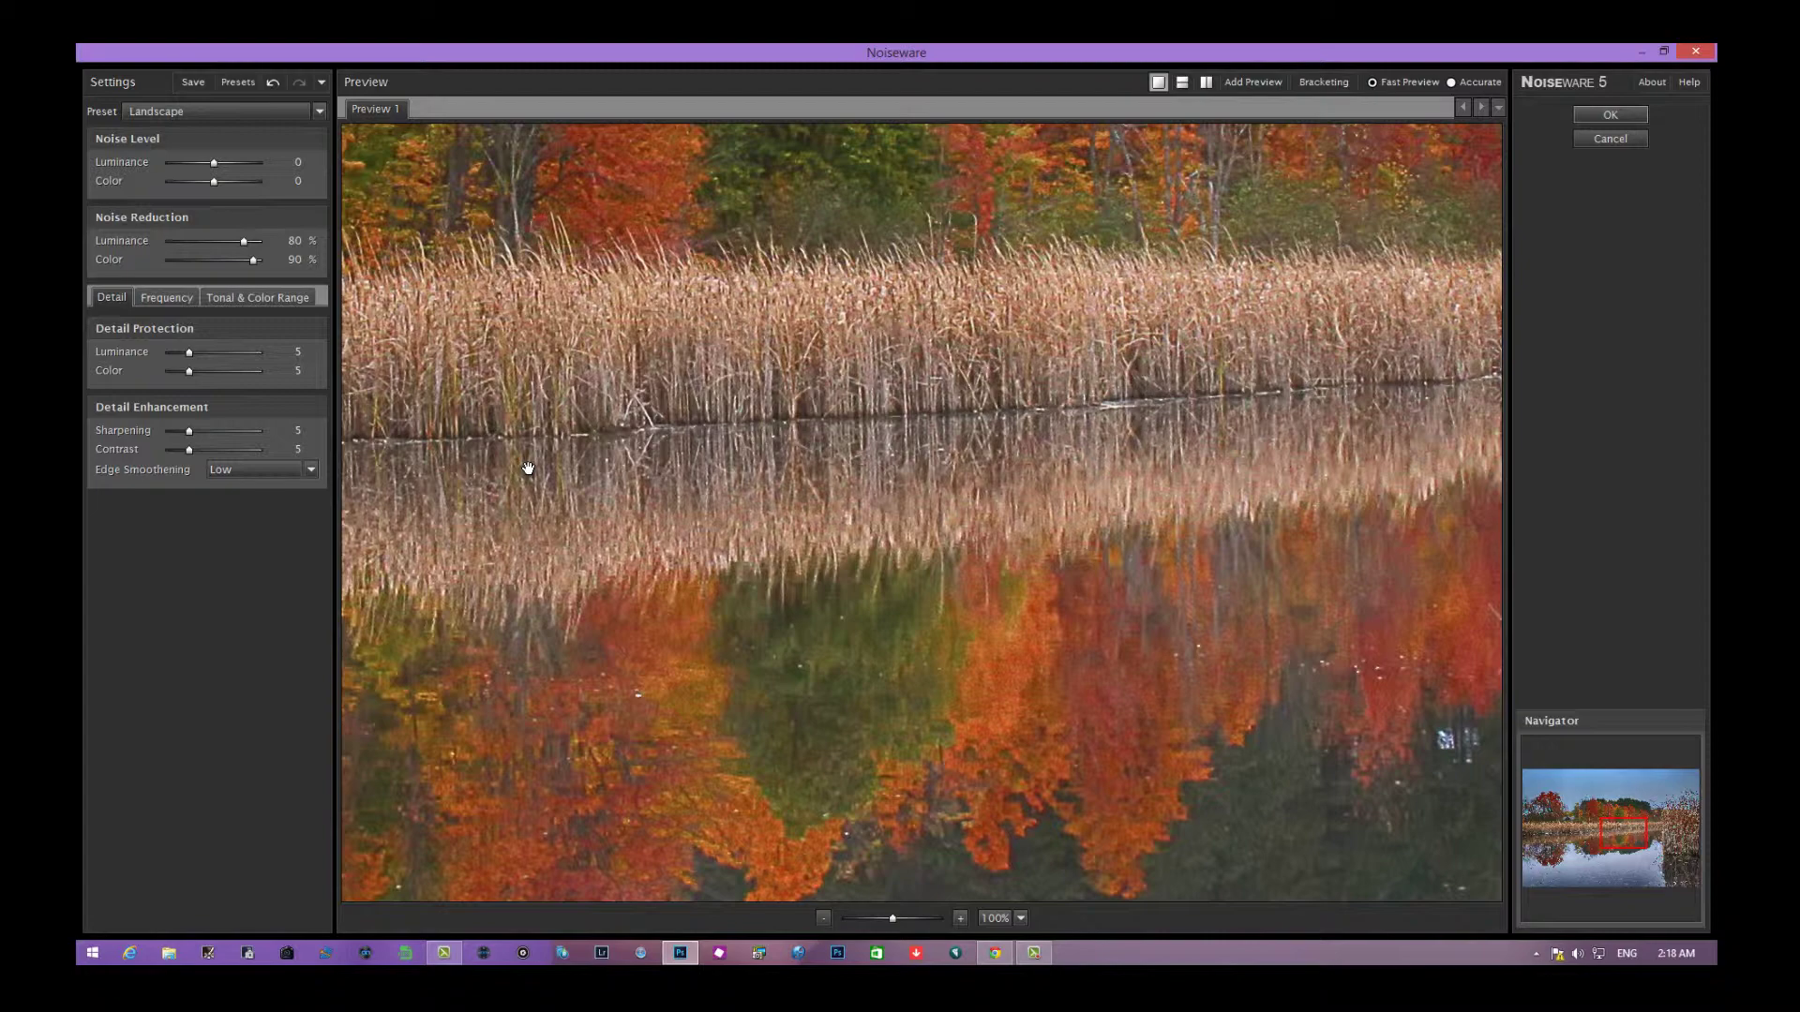
pyautogui.moveTo(527, 468); pyautogui.dragTo(500, 130)
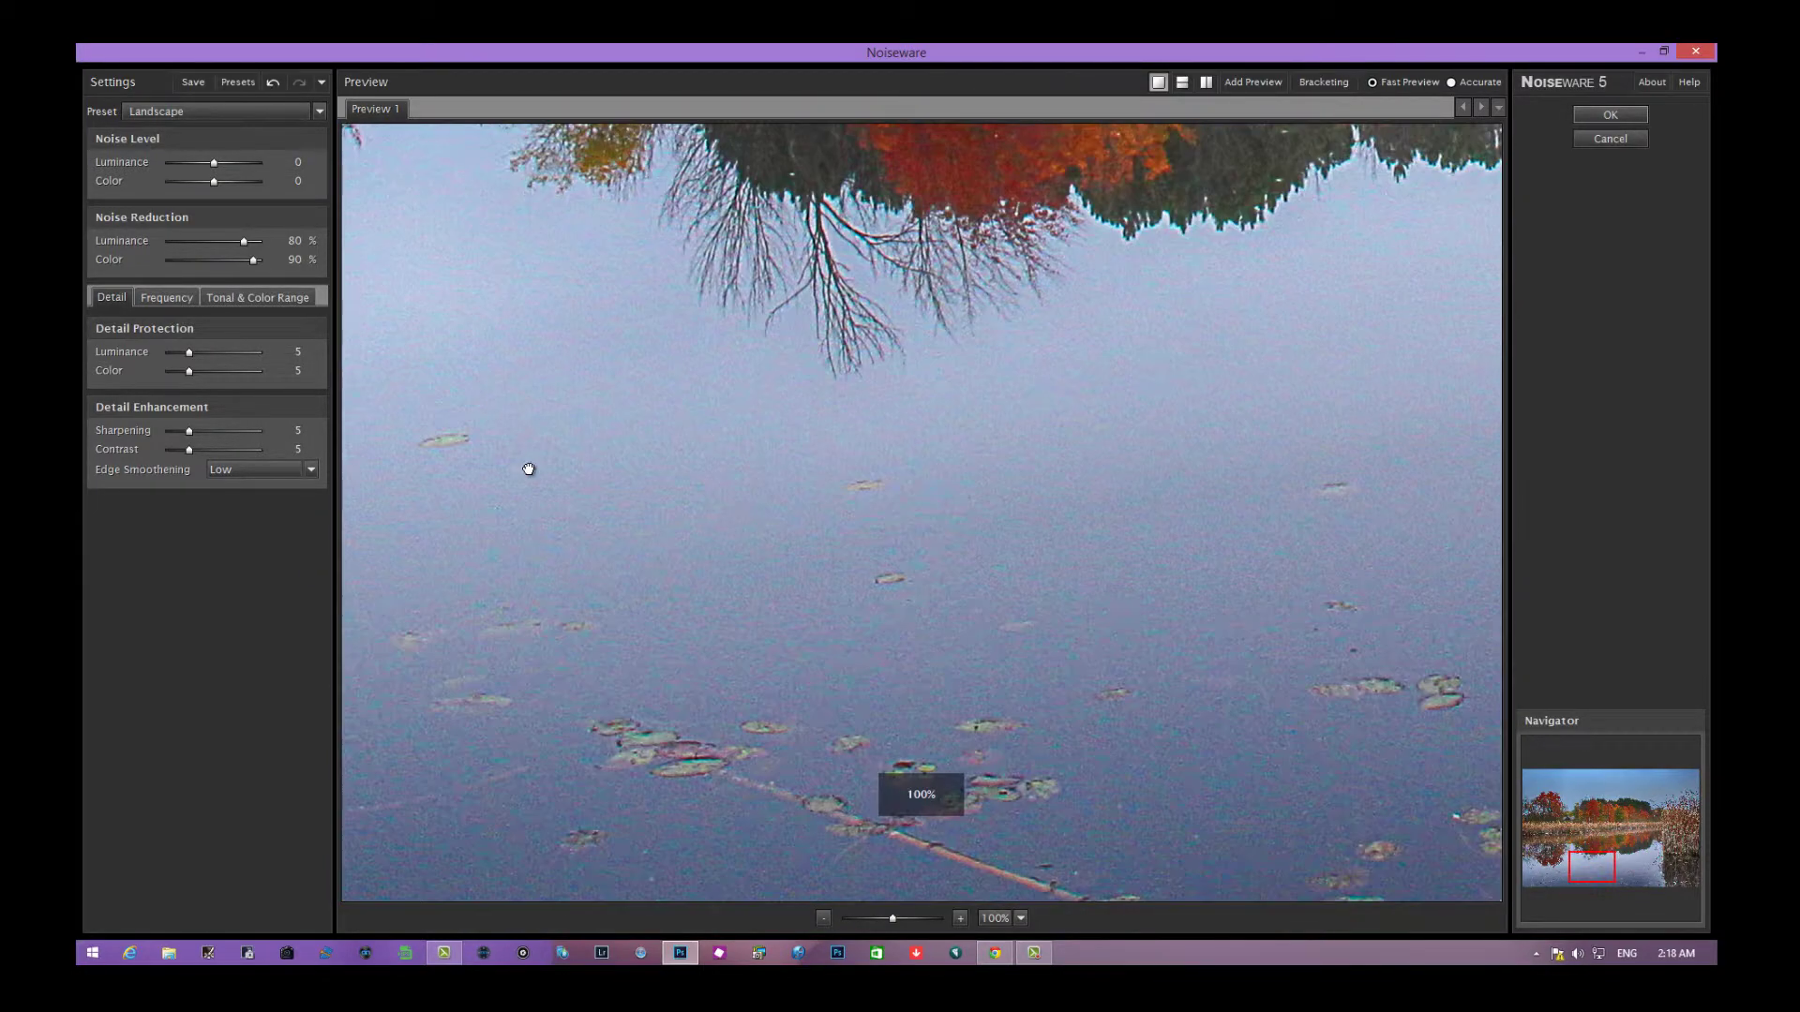
pyautogui.scroll(5, 527, 468)
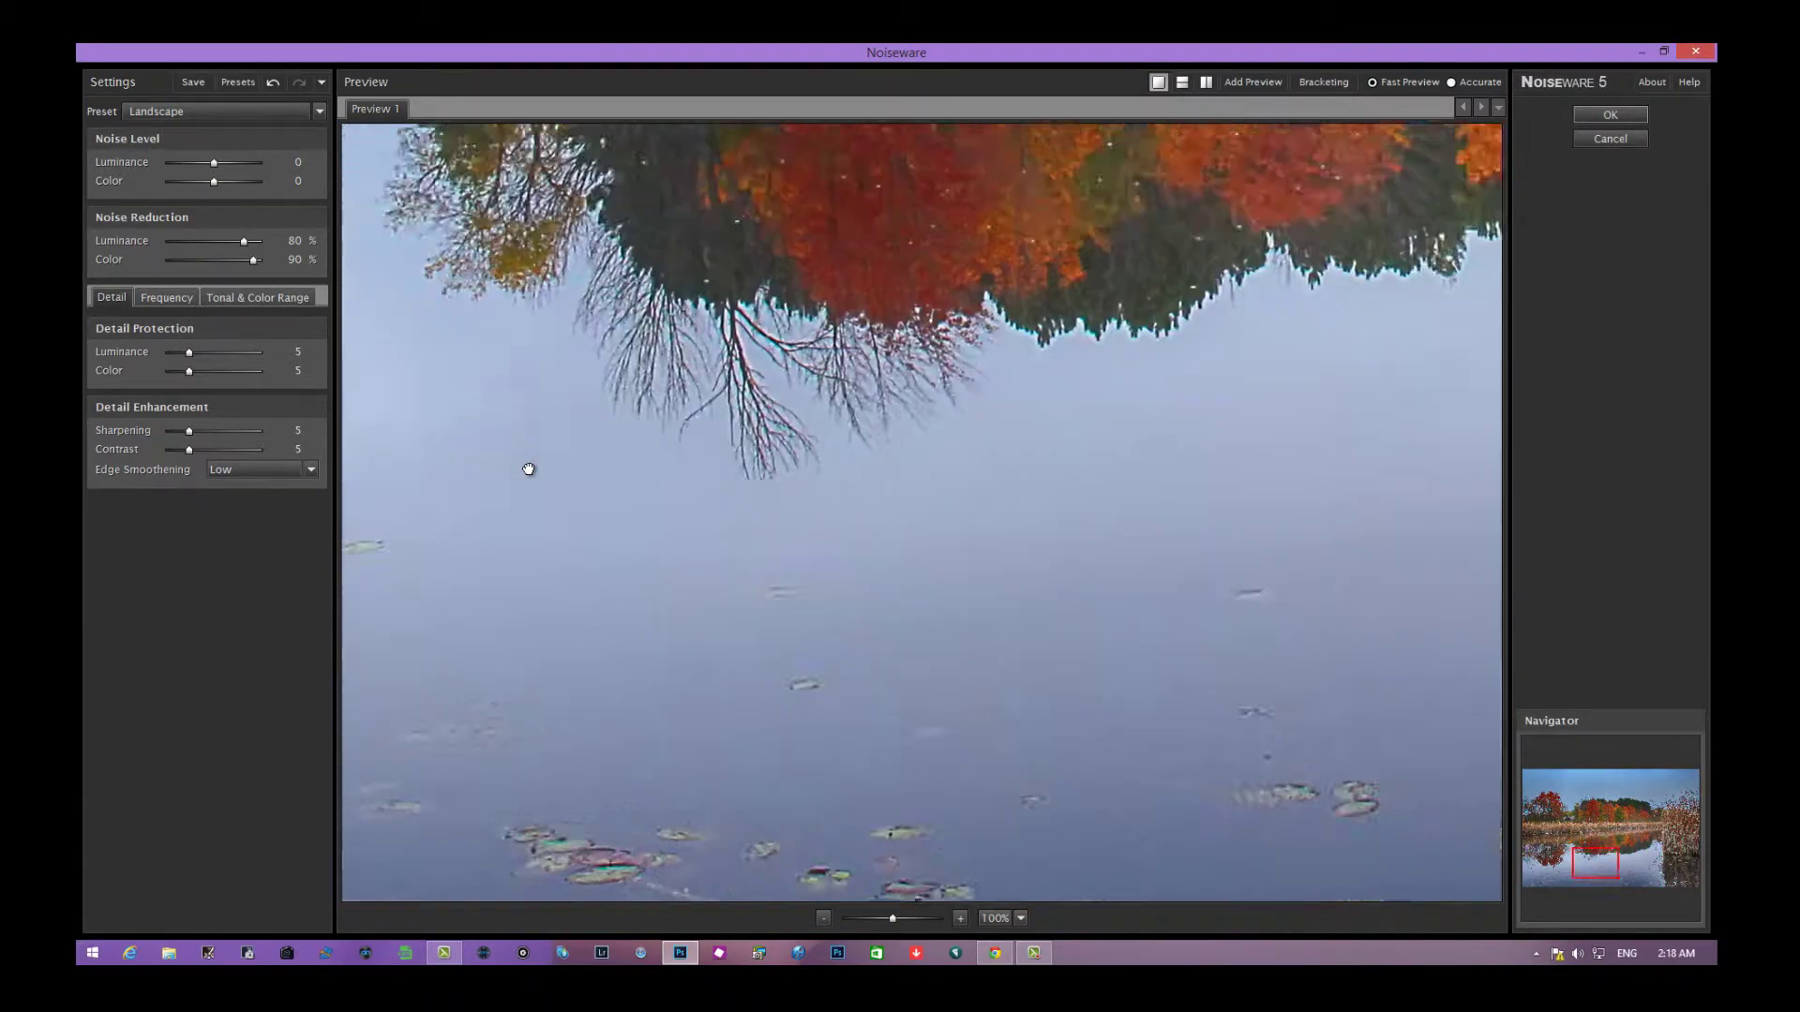
pyautogui.scroll(-5, 528, 469)
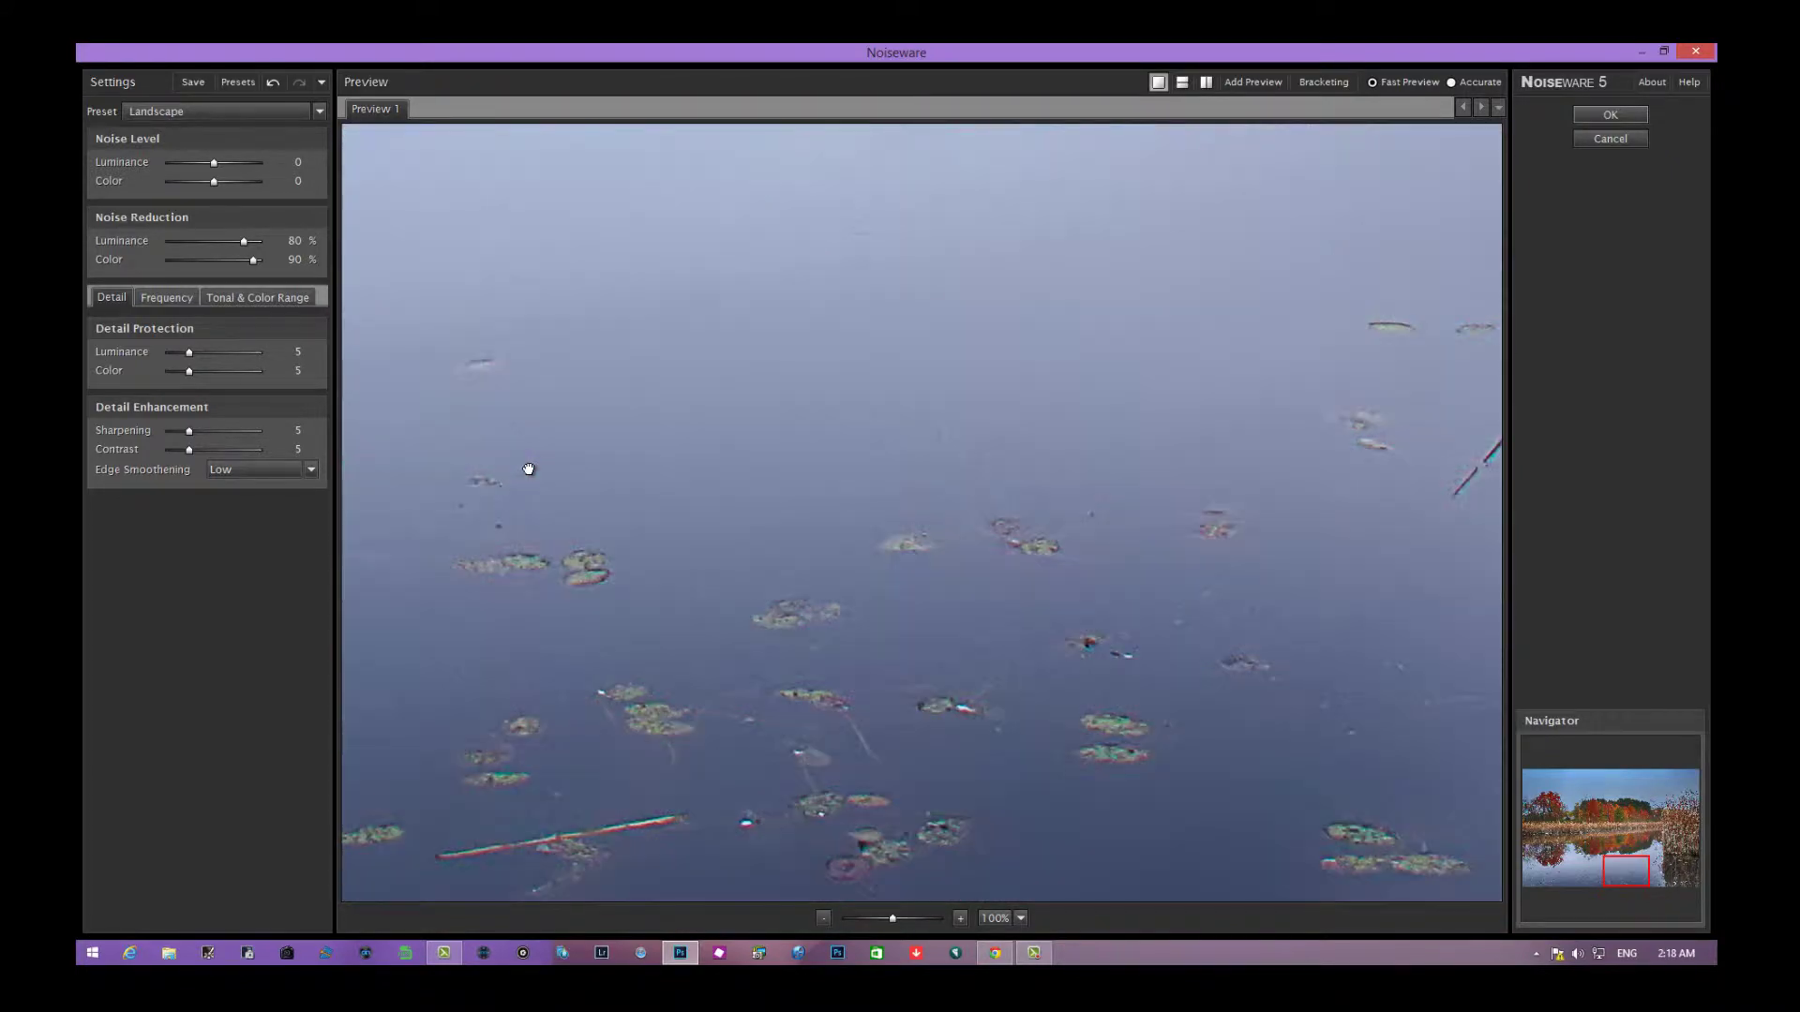
pyautogui.scroll(8, 528, 468)
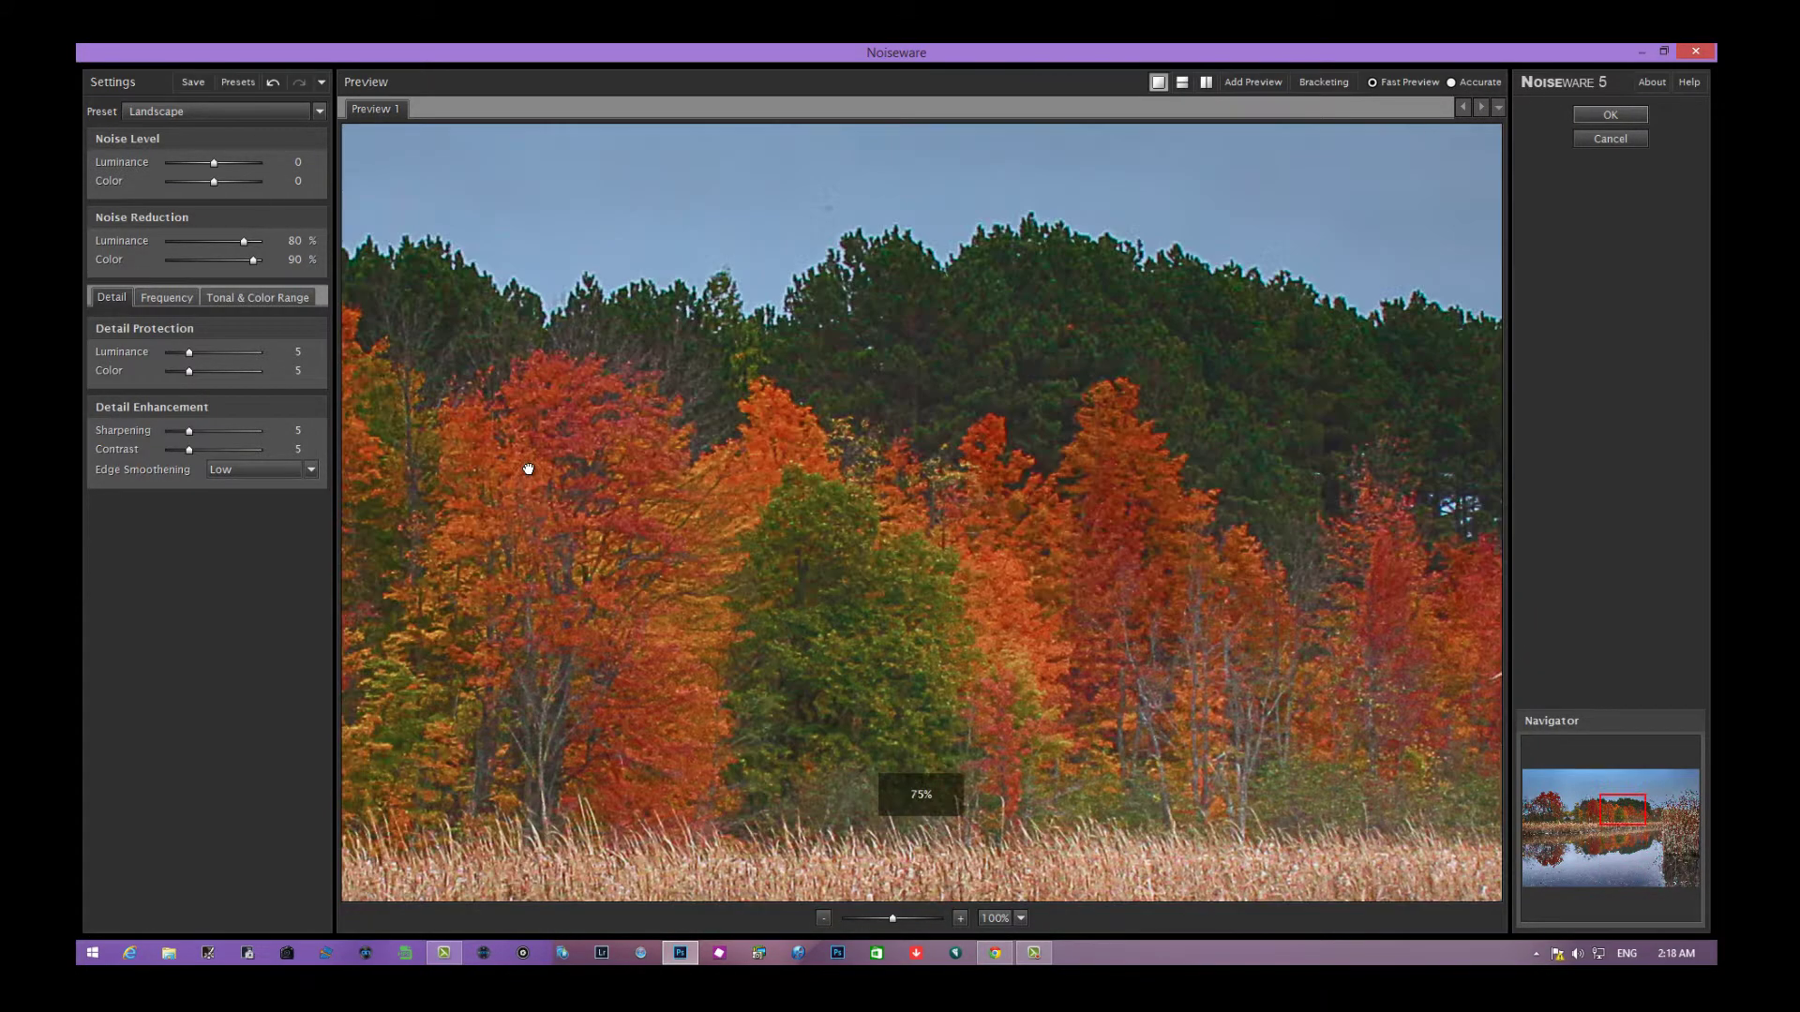
pyautogui.scroll(-5, 528, 469)
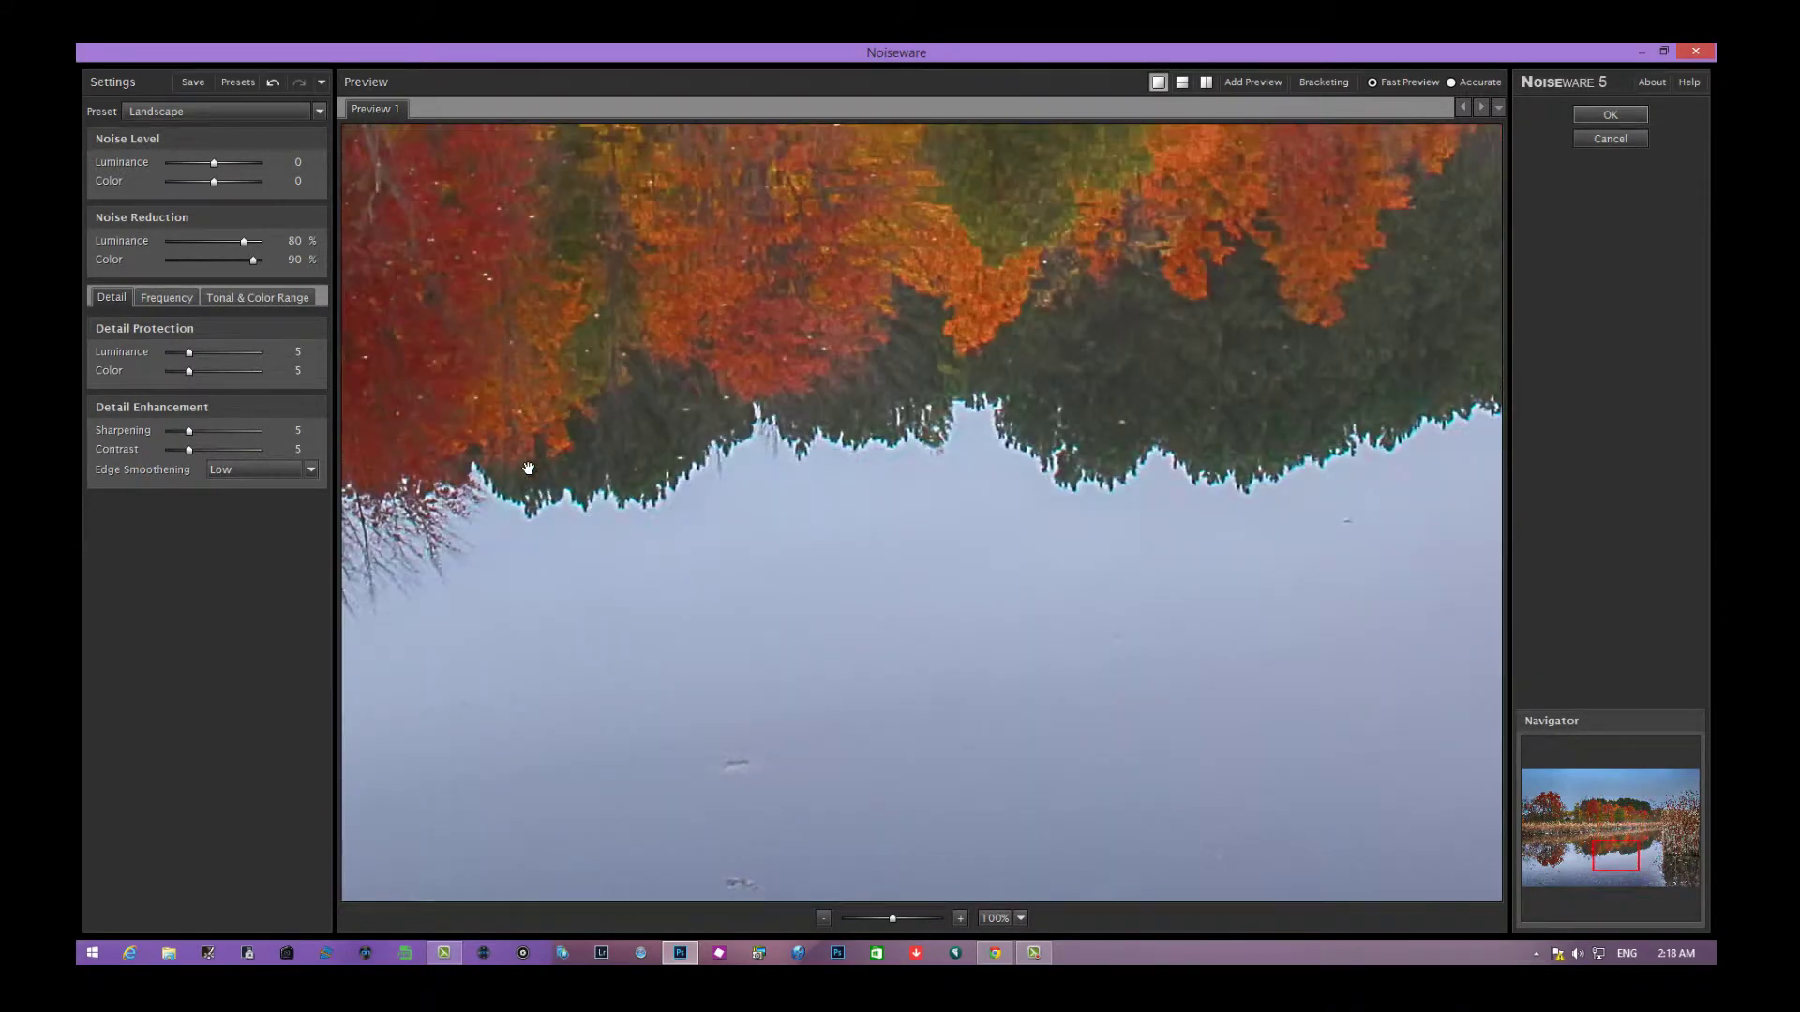
pyautogui.scroll(-5, 528, 469)
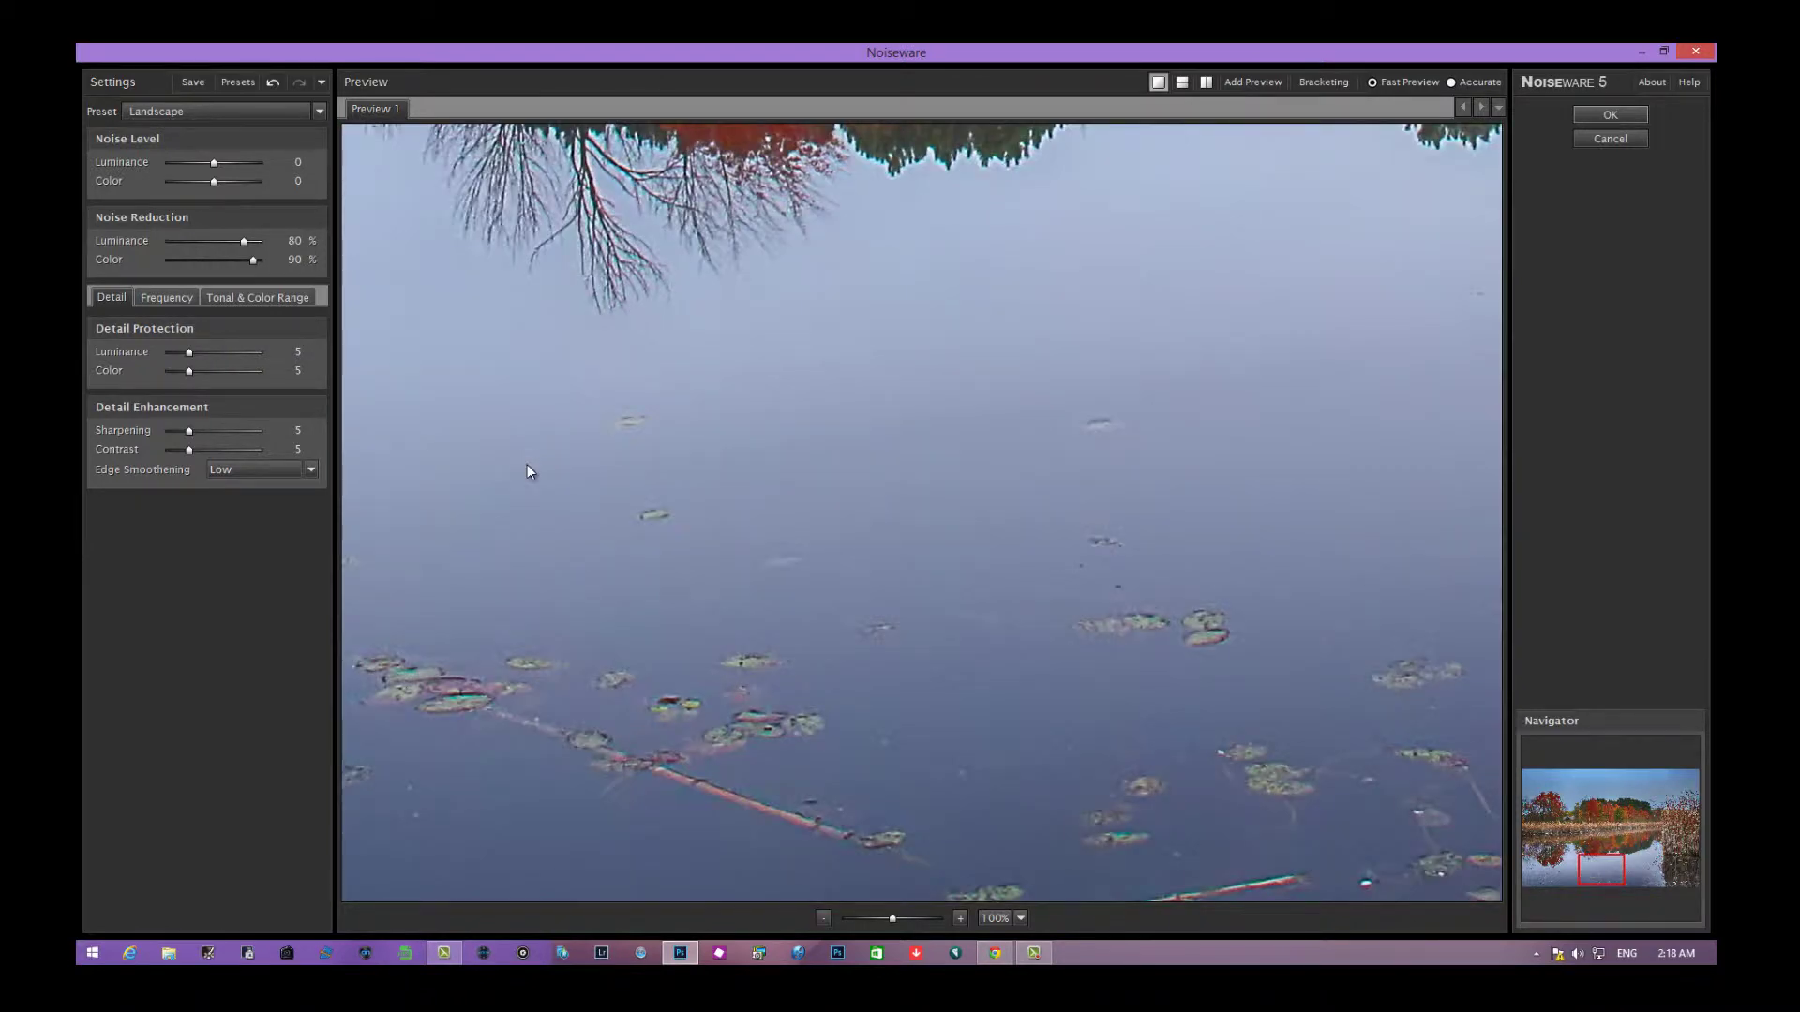
# Set edge smoothing to Auto and the detail enhancement values for sharpening and contrast to 7 each
pyautogui.hotkey('alt', 'Down')
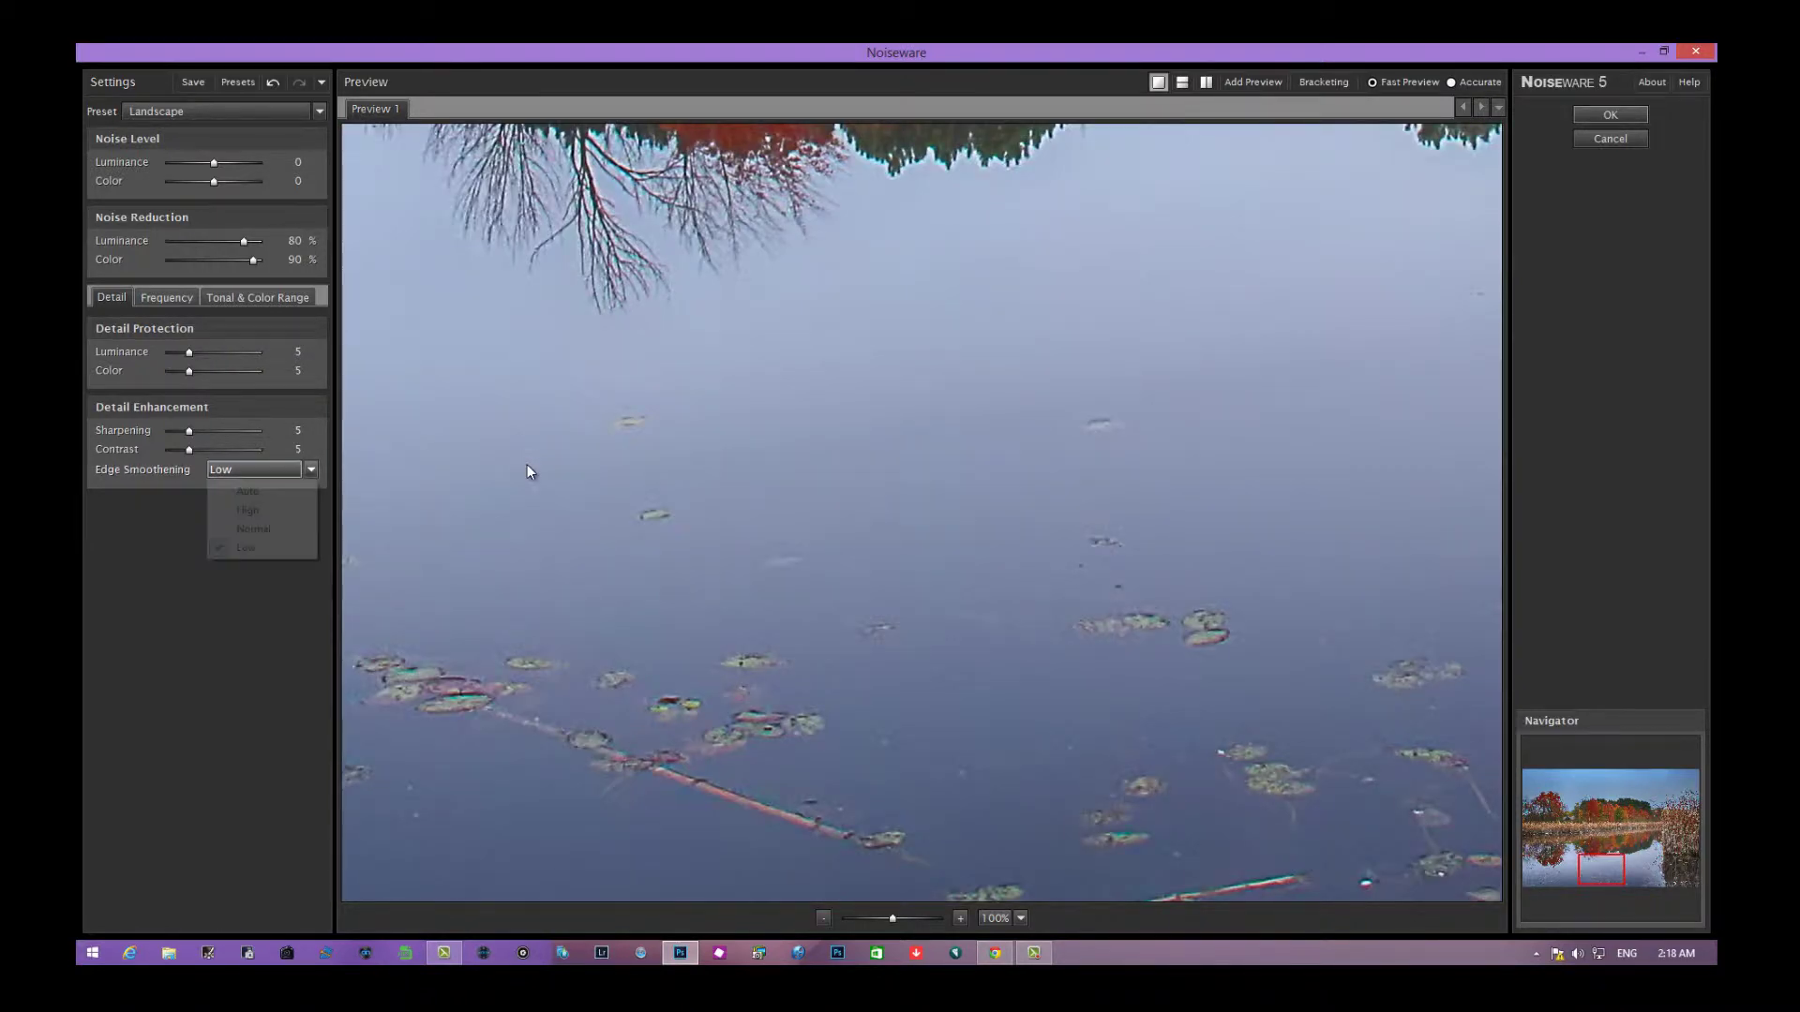
pyautogui.press('Down')
pyautogui.press('Return')
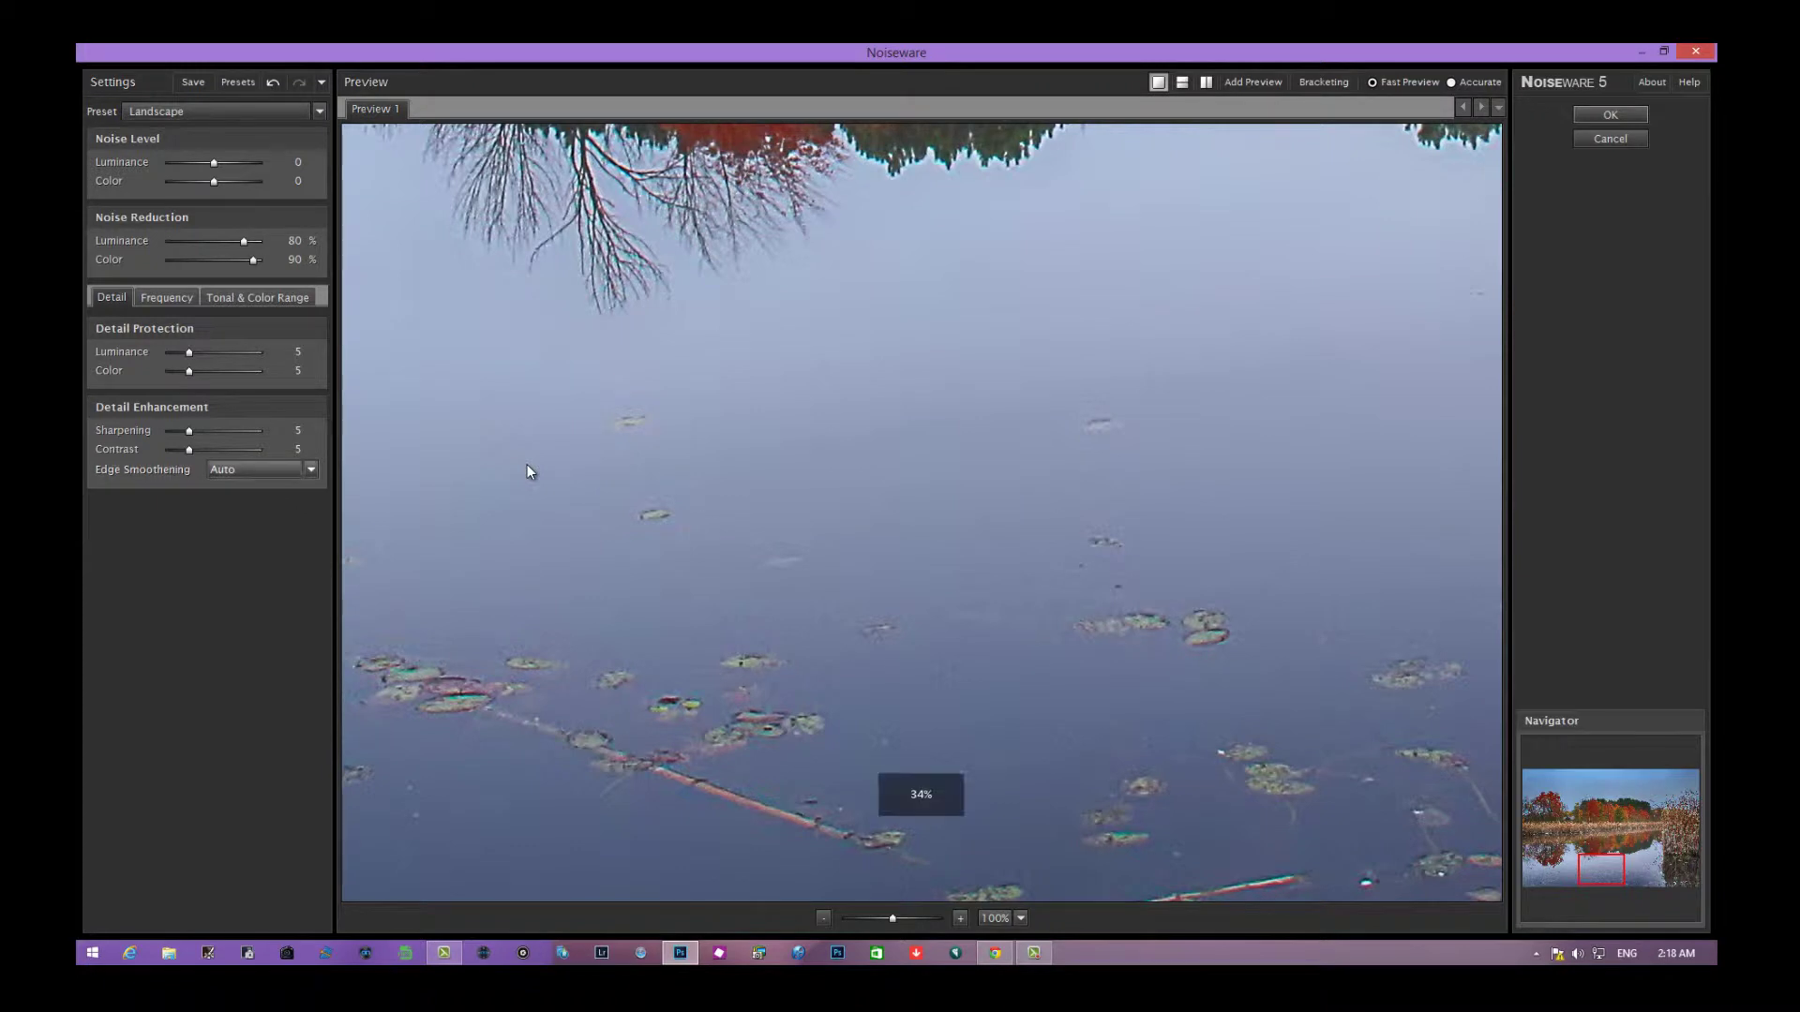
pyautogui.hotkey('shift', 'Tab')
pyautogui.hotkey('shift', 'Tab')
pyautogui.write('7')
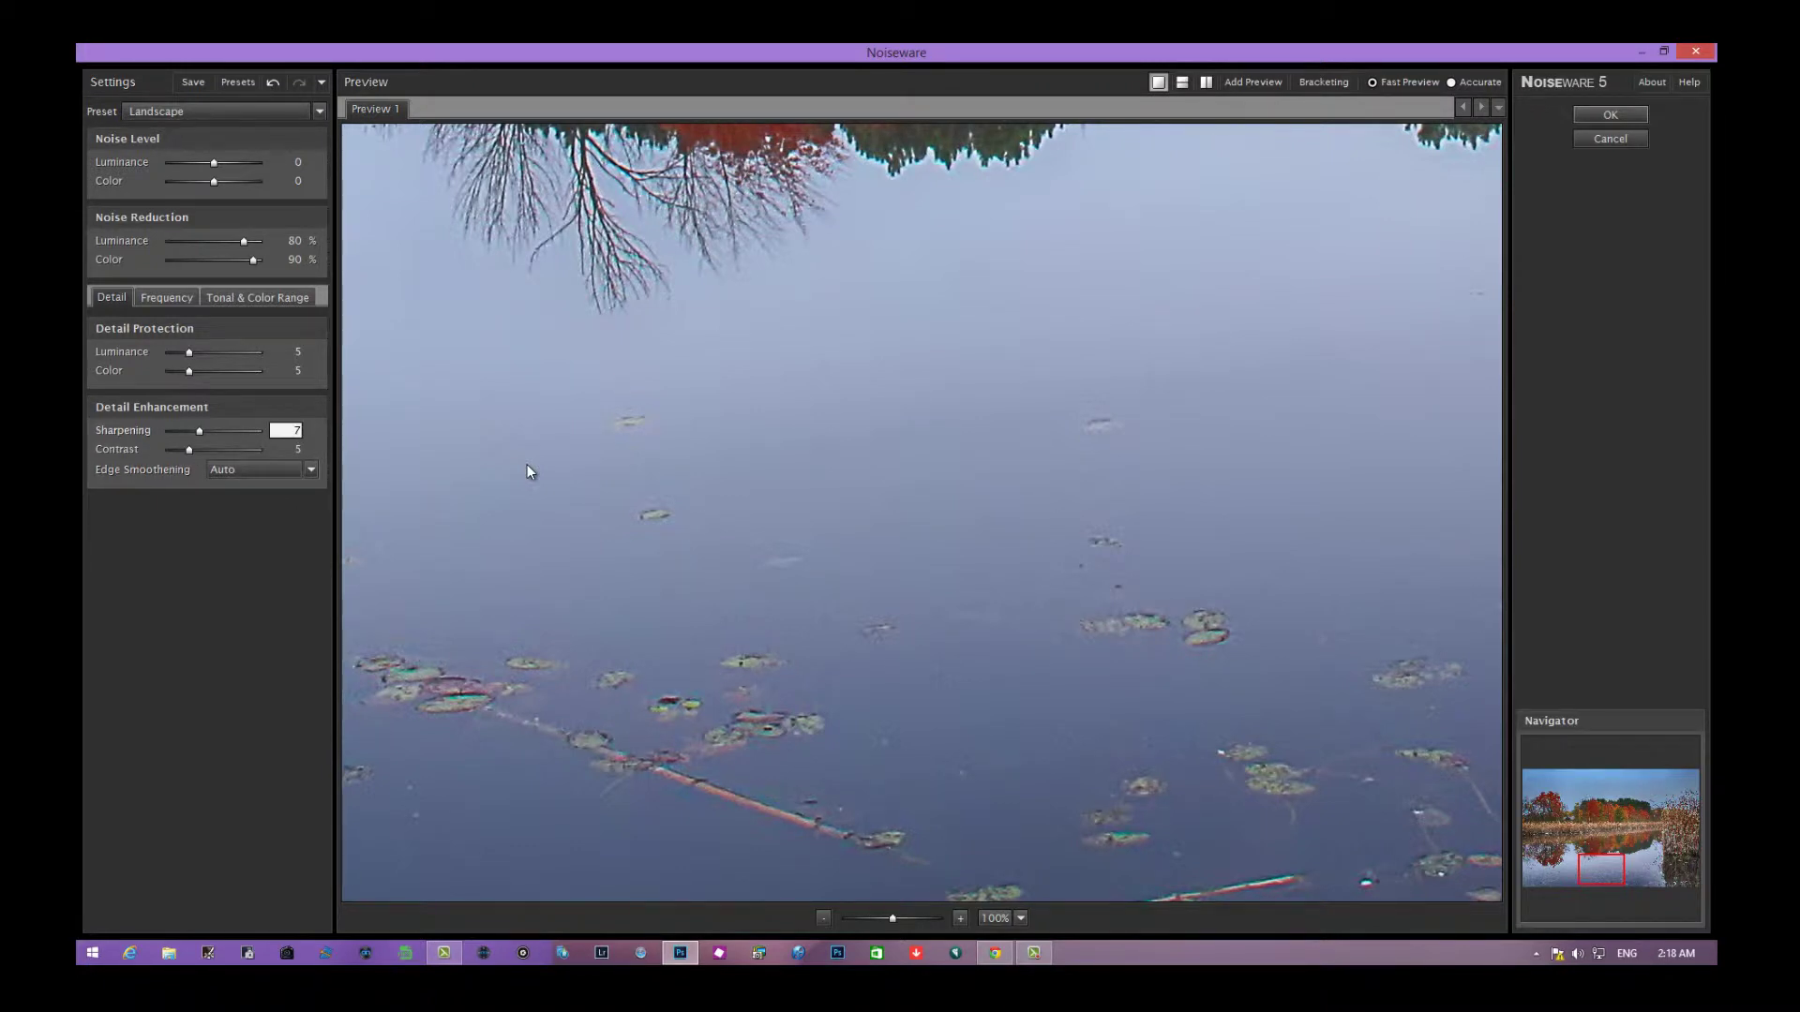
pyautogui.press('Tab')
pyautogui.write('7')
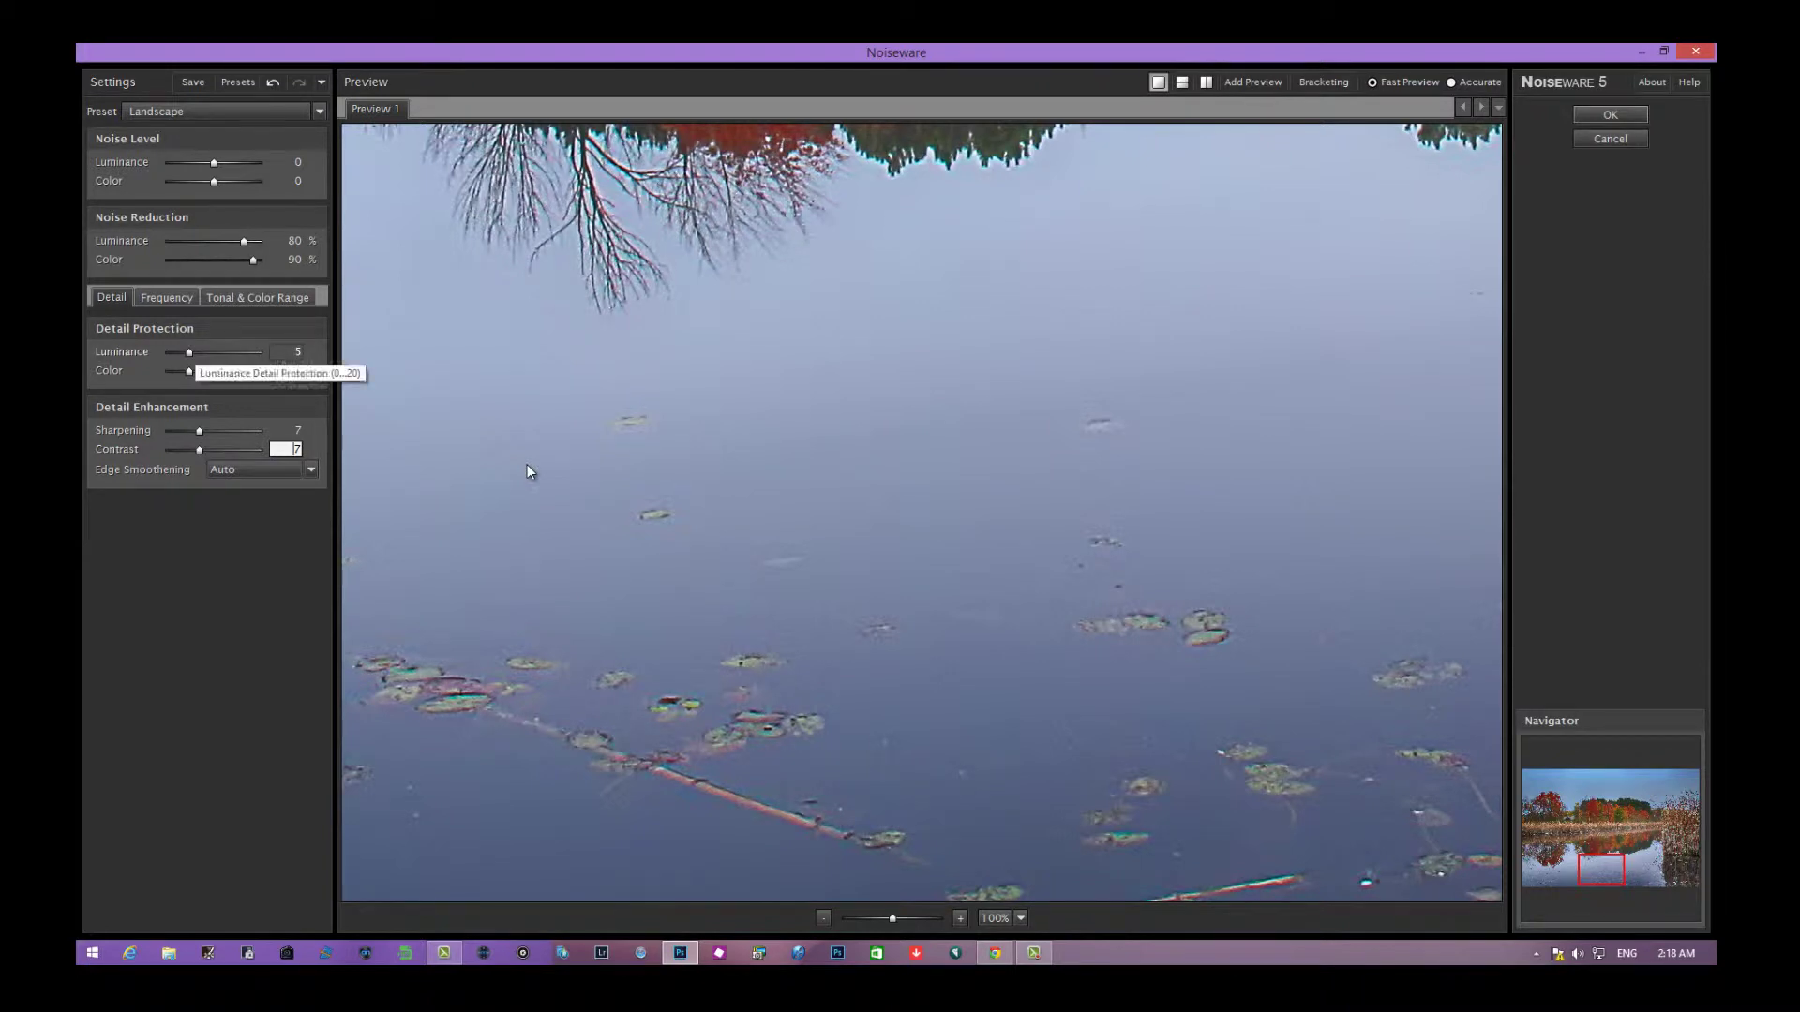
# Set the detail protection to 8 for luminance and 7 for color
pyautogui.hotkey('shift', 'Tab')
pyautogui.hotkey('shift', 'Tab')
pyautogui.hotkey('shift', 'Tab')
pyautogui.write('6')
pyautogui.press('Tab')
pyautogui.write('7')
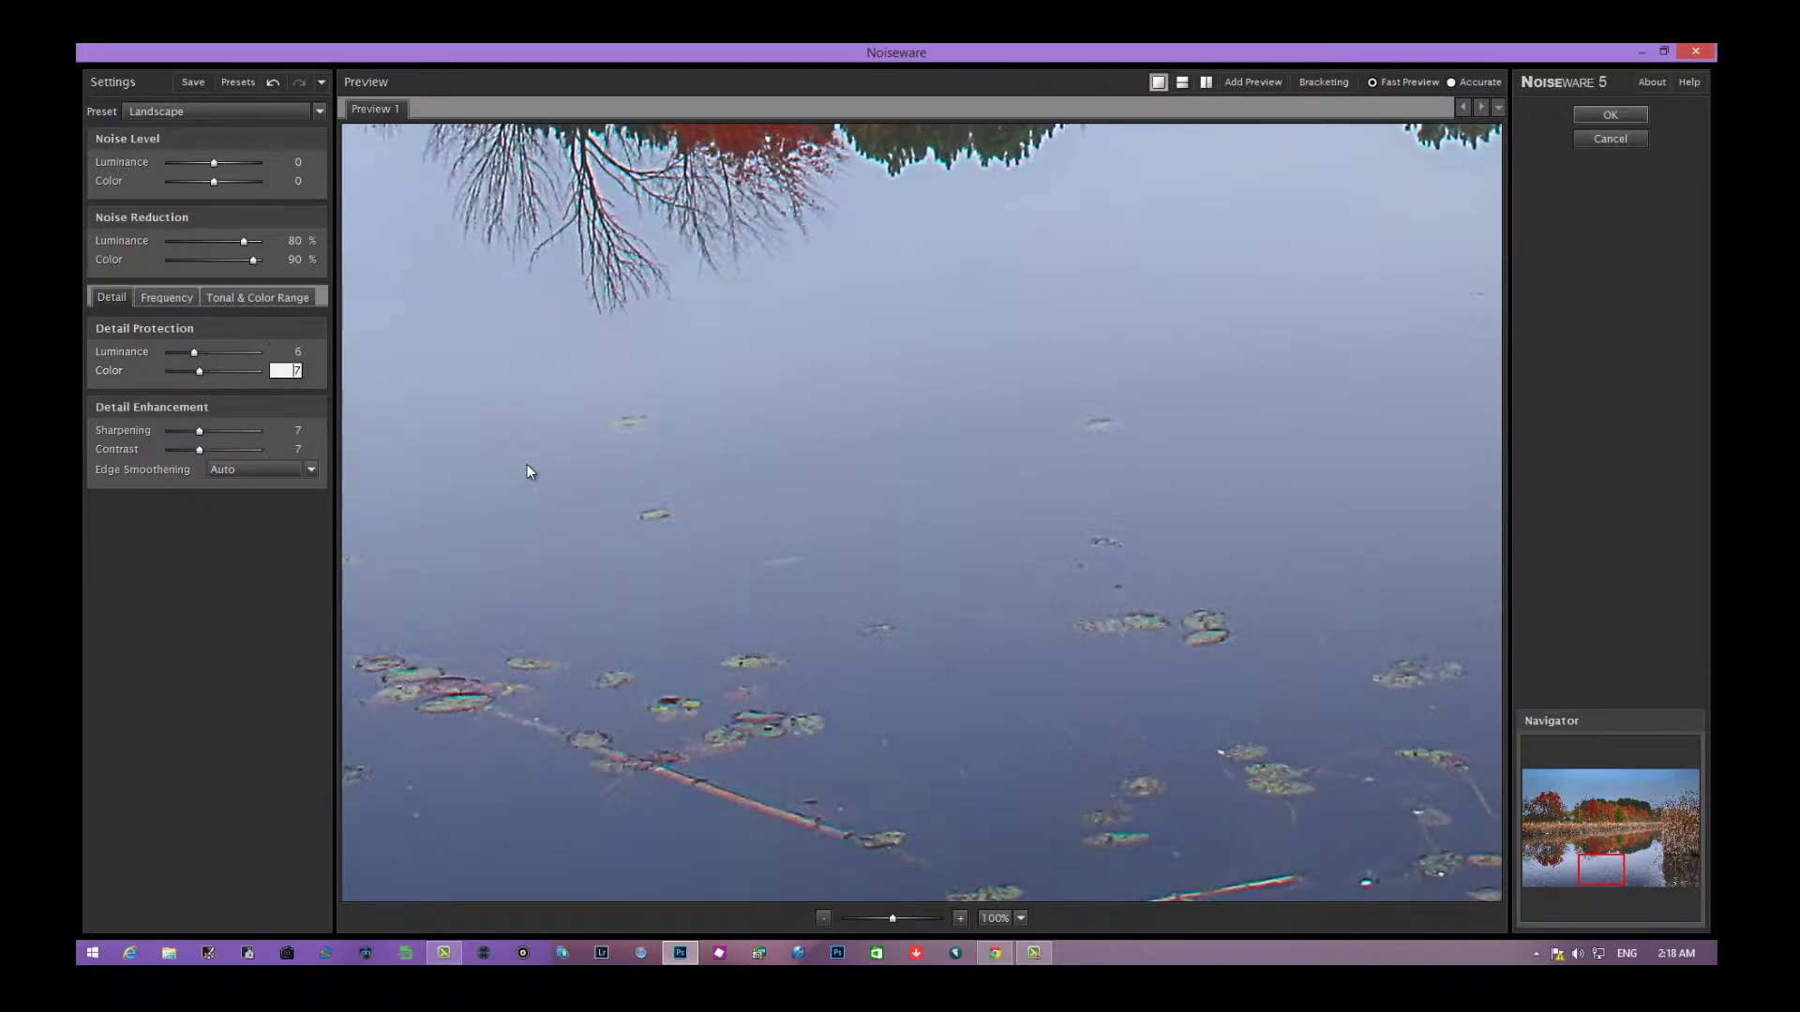
pyautogui.hotkey('shift', 'Tab')
pyautogui.write('8')
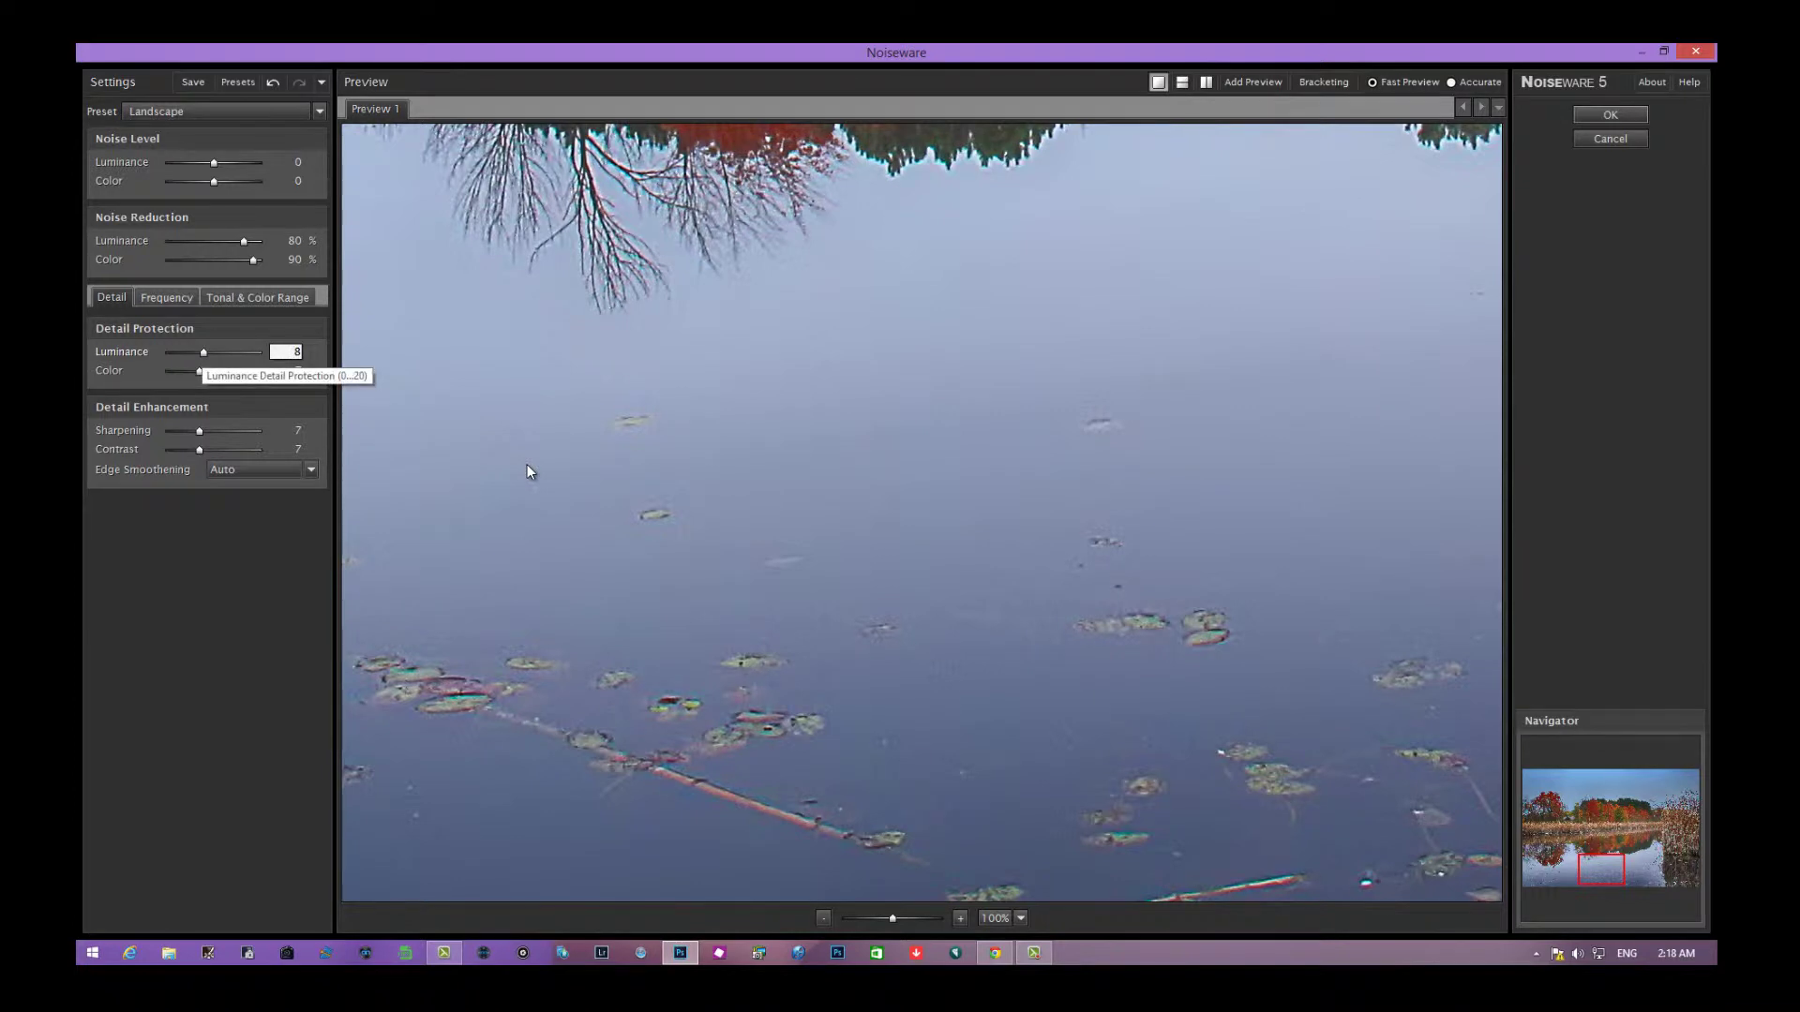
# Set the luminance and color noise levels to +3 each and check the result on the water and tree reflections
pyautogui.hotkey('shift', 'Tab')
pyautogui.hotkey('shift', 'Tab')
pyautogui.hotkey('shift', 'Tab')
pyautogui.hotkey('shift', 'Tab')
pyautogui.write('+3')
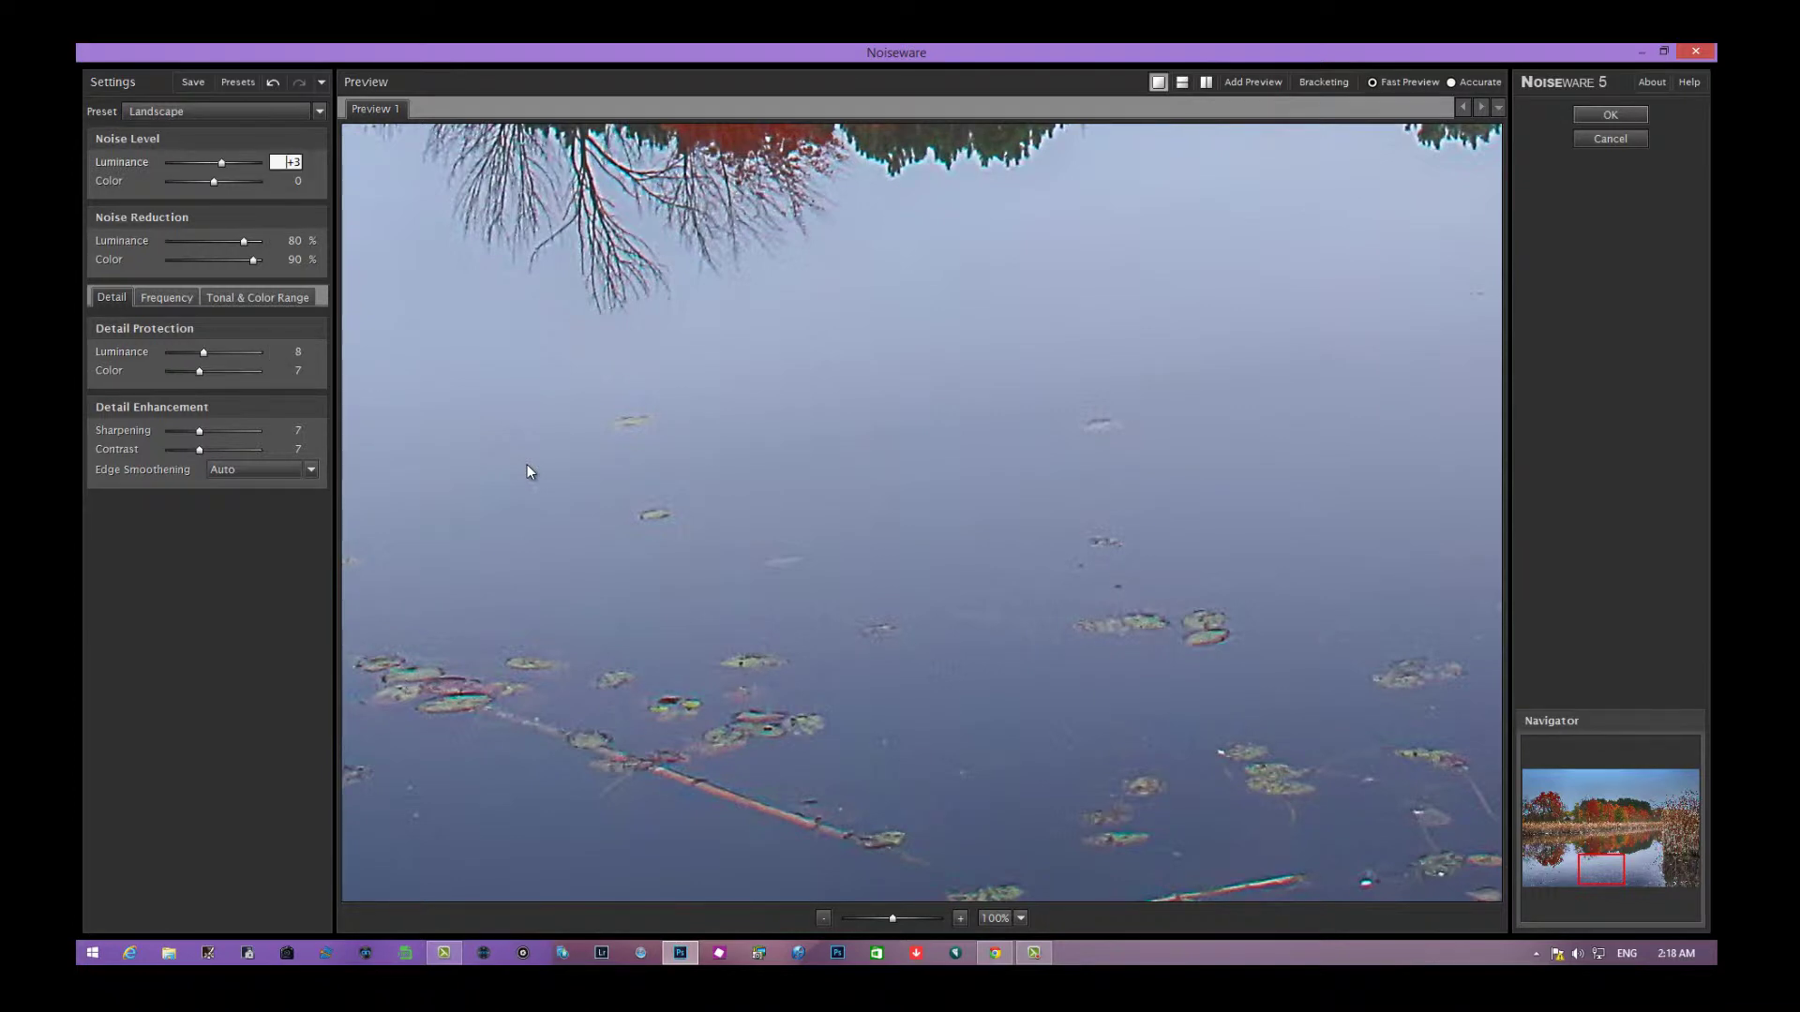
pyautogui.press('Tab')
pyautogui.write('3')
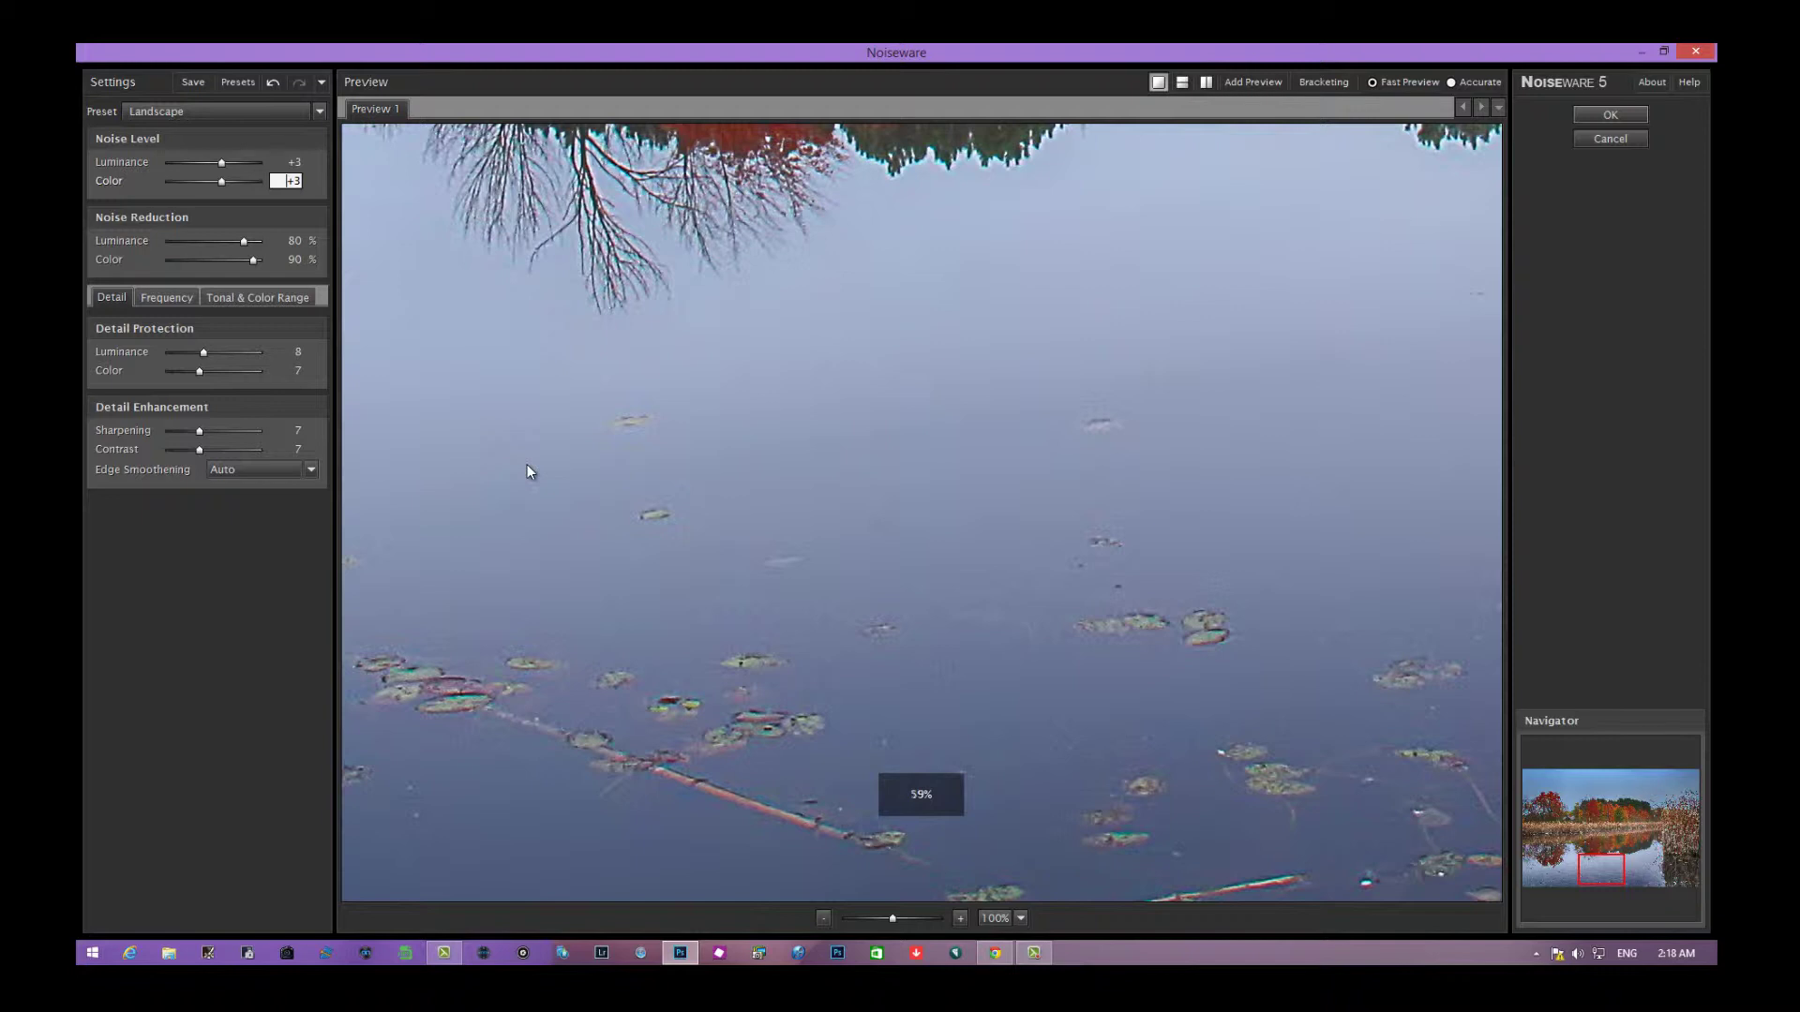
pyautogui.click(529, 468)
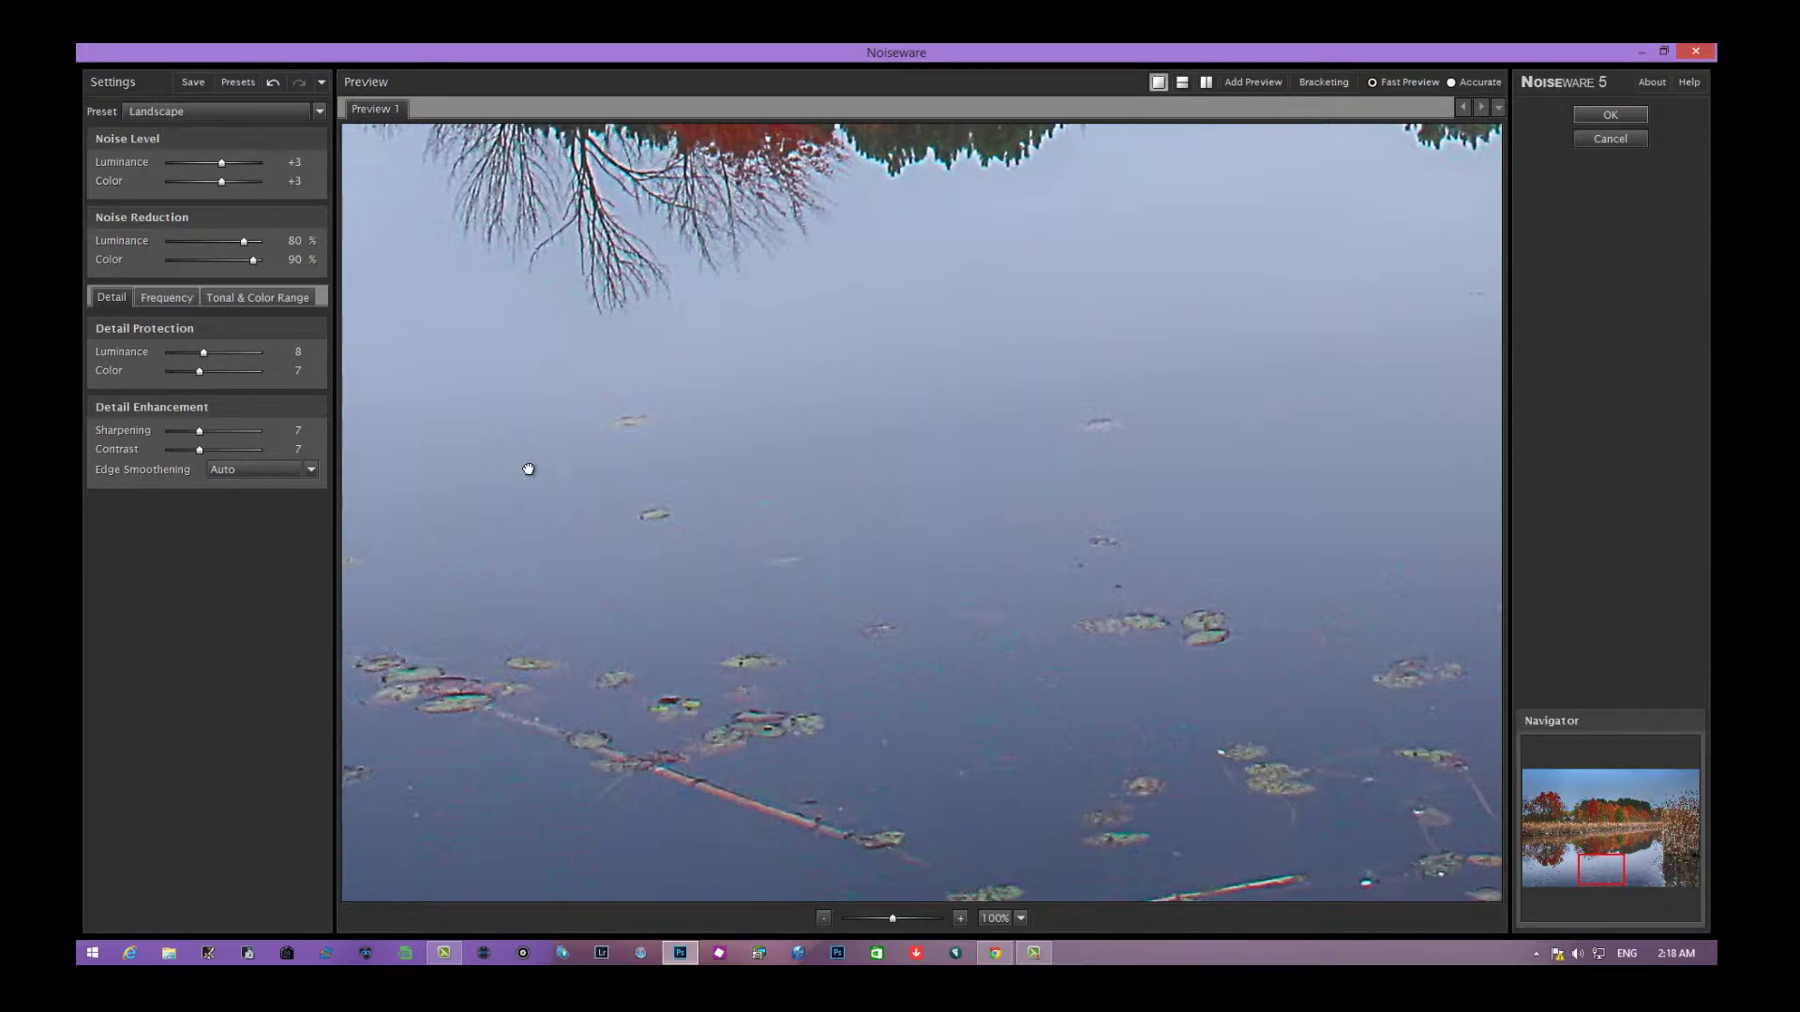
pyautogui.moveTo(529, 469); pyautogui.dragTo(529, 467)
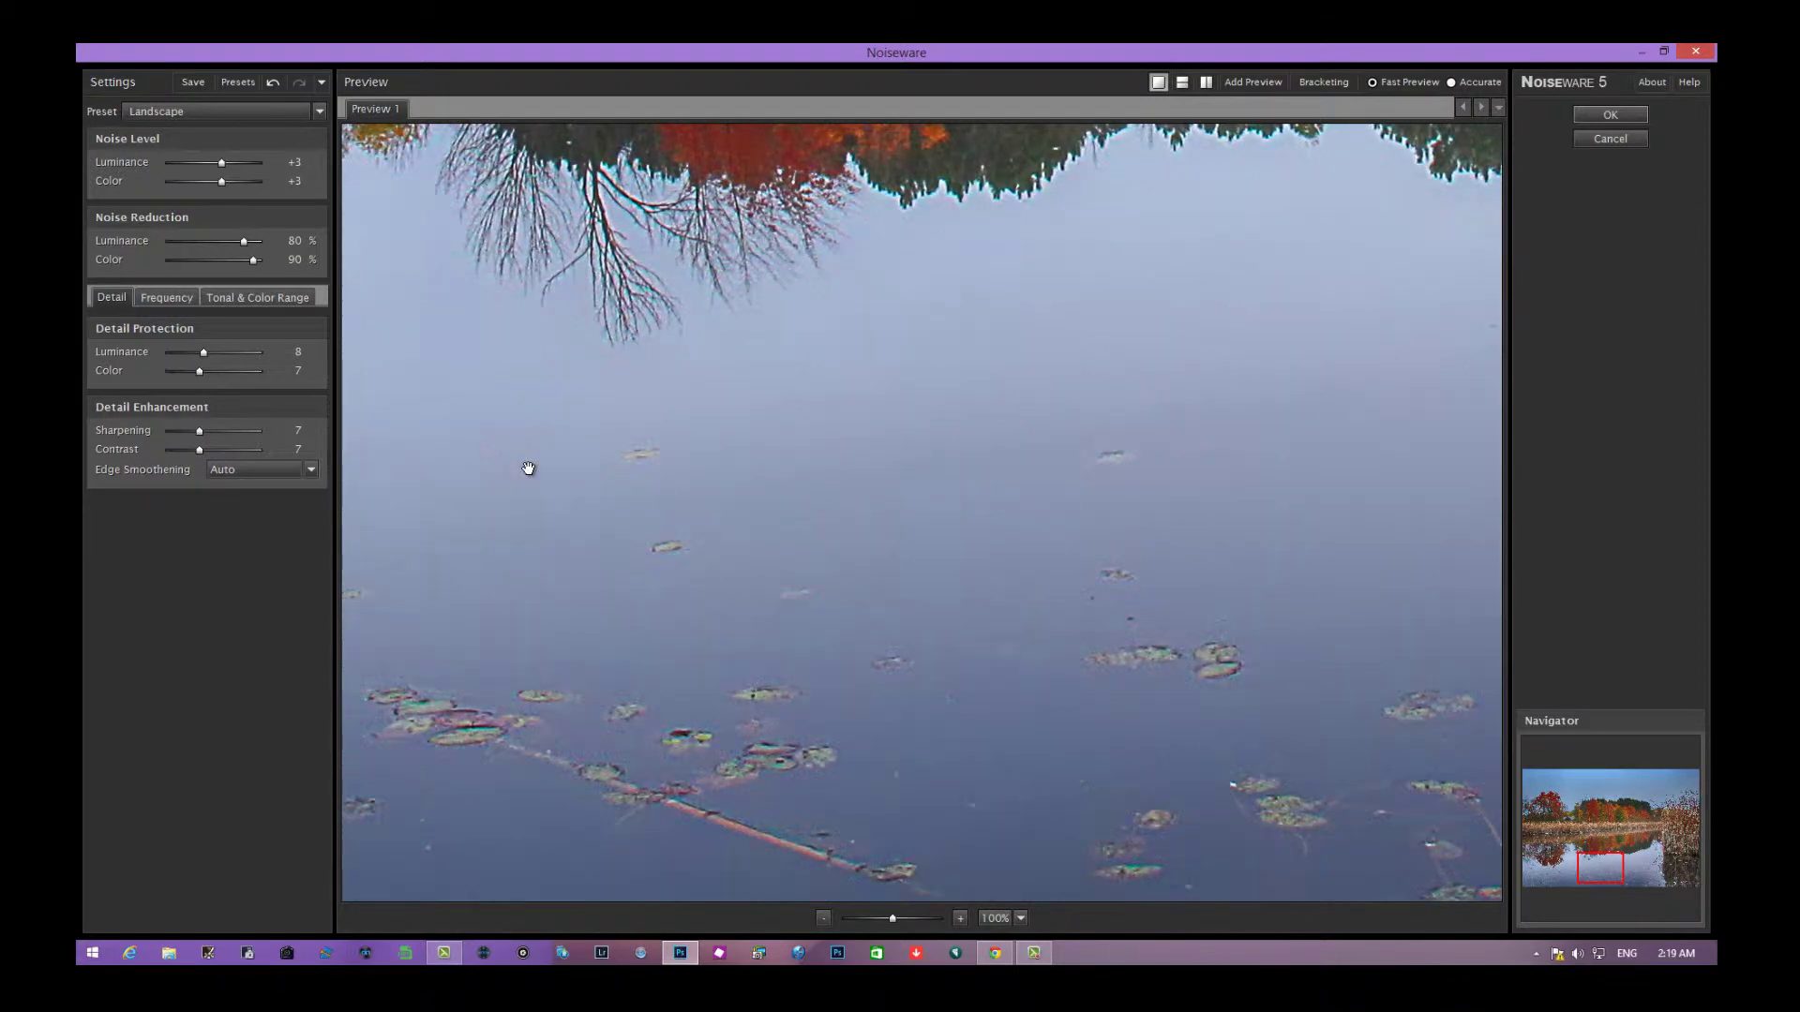
pyautogui.scroll(5, 528, 469)
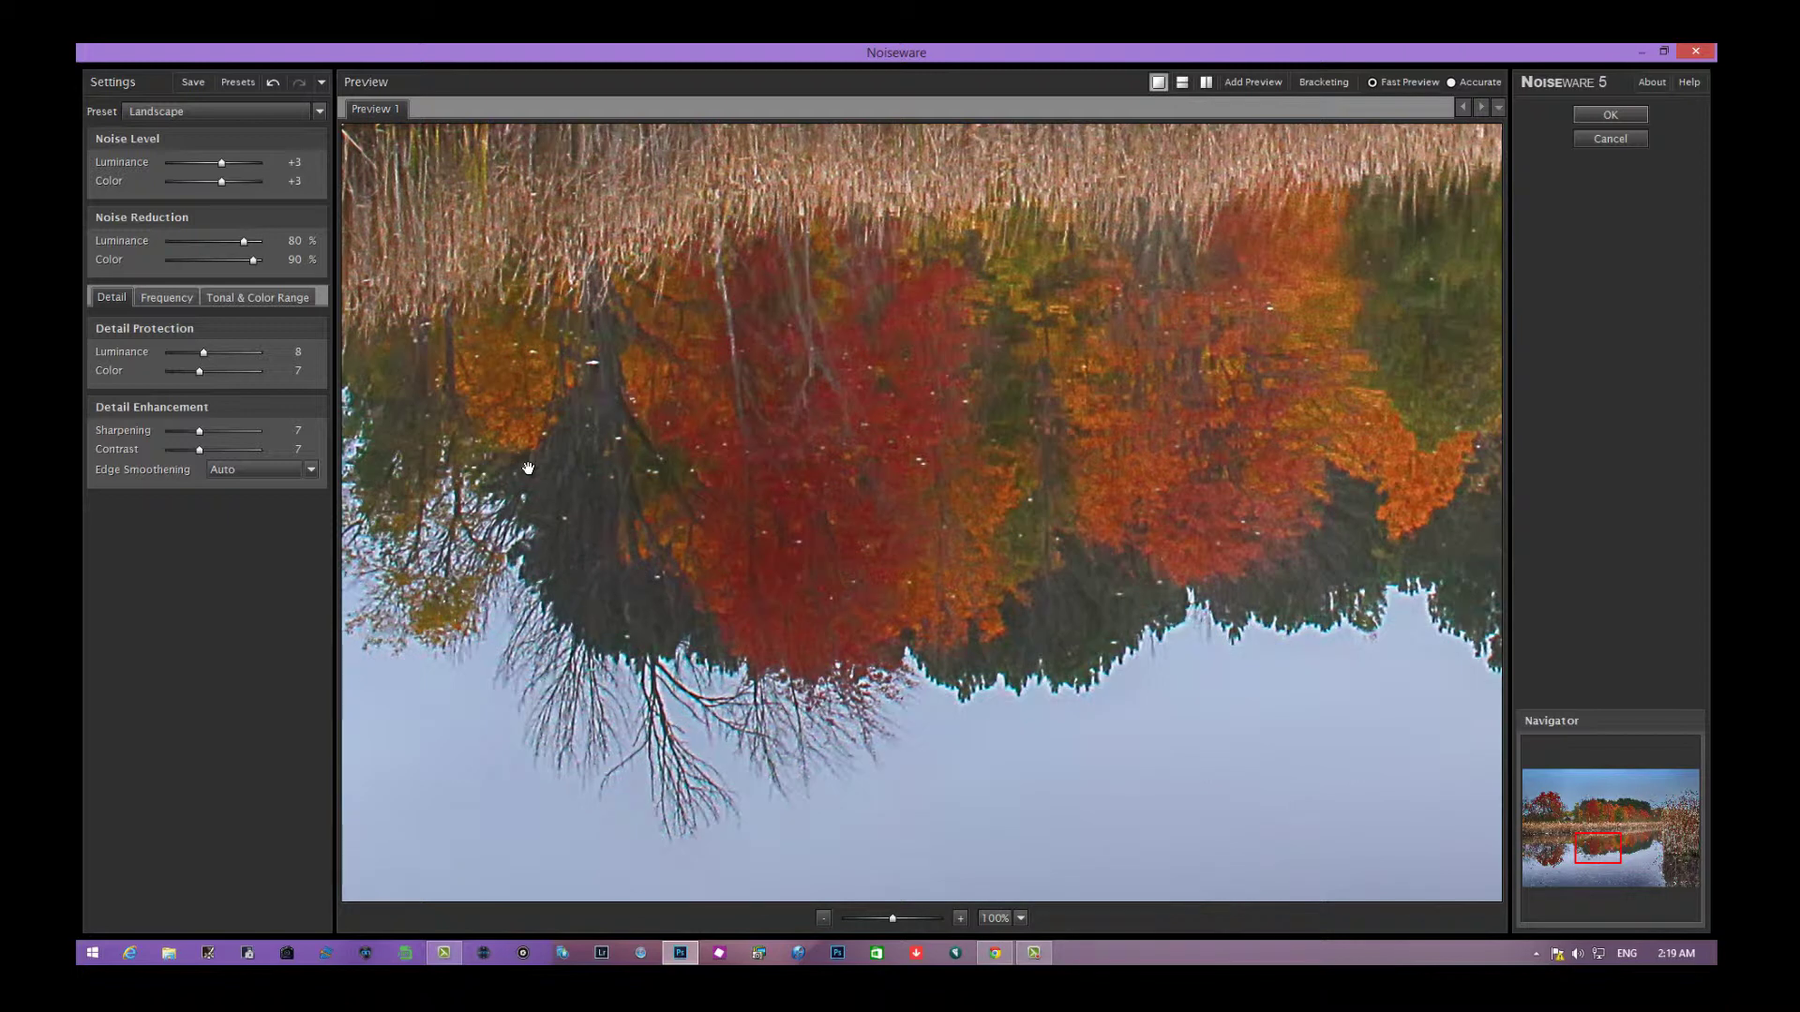
# Set the color detail protection to 8, check the trees and reeds, and apply the noise reduction
pyautogui.hotkey('shift', 'Tab')
pyautogui.write('8')
pyautogui.scroll(5, 529, 467)
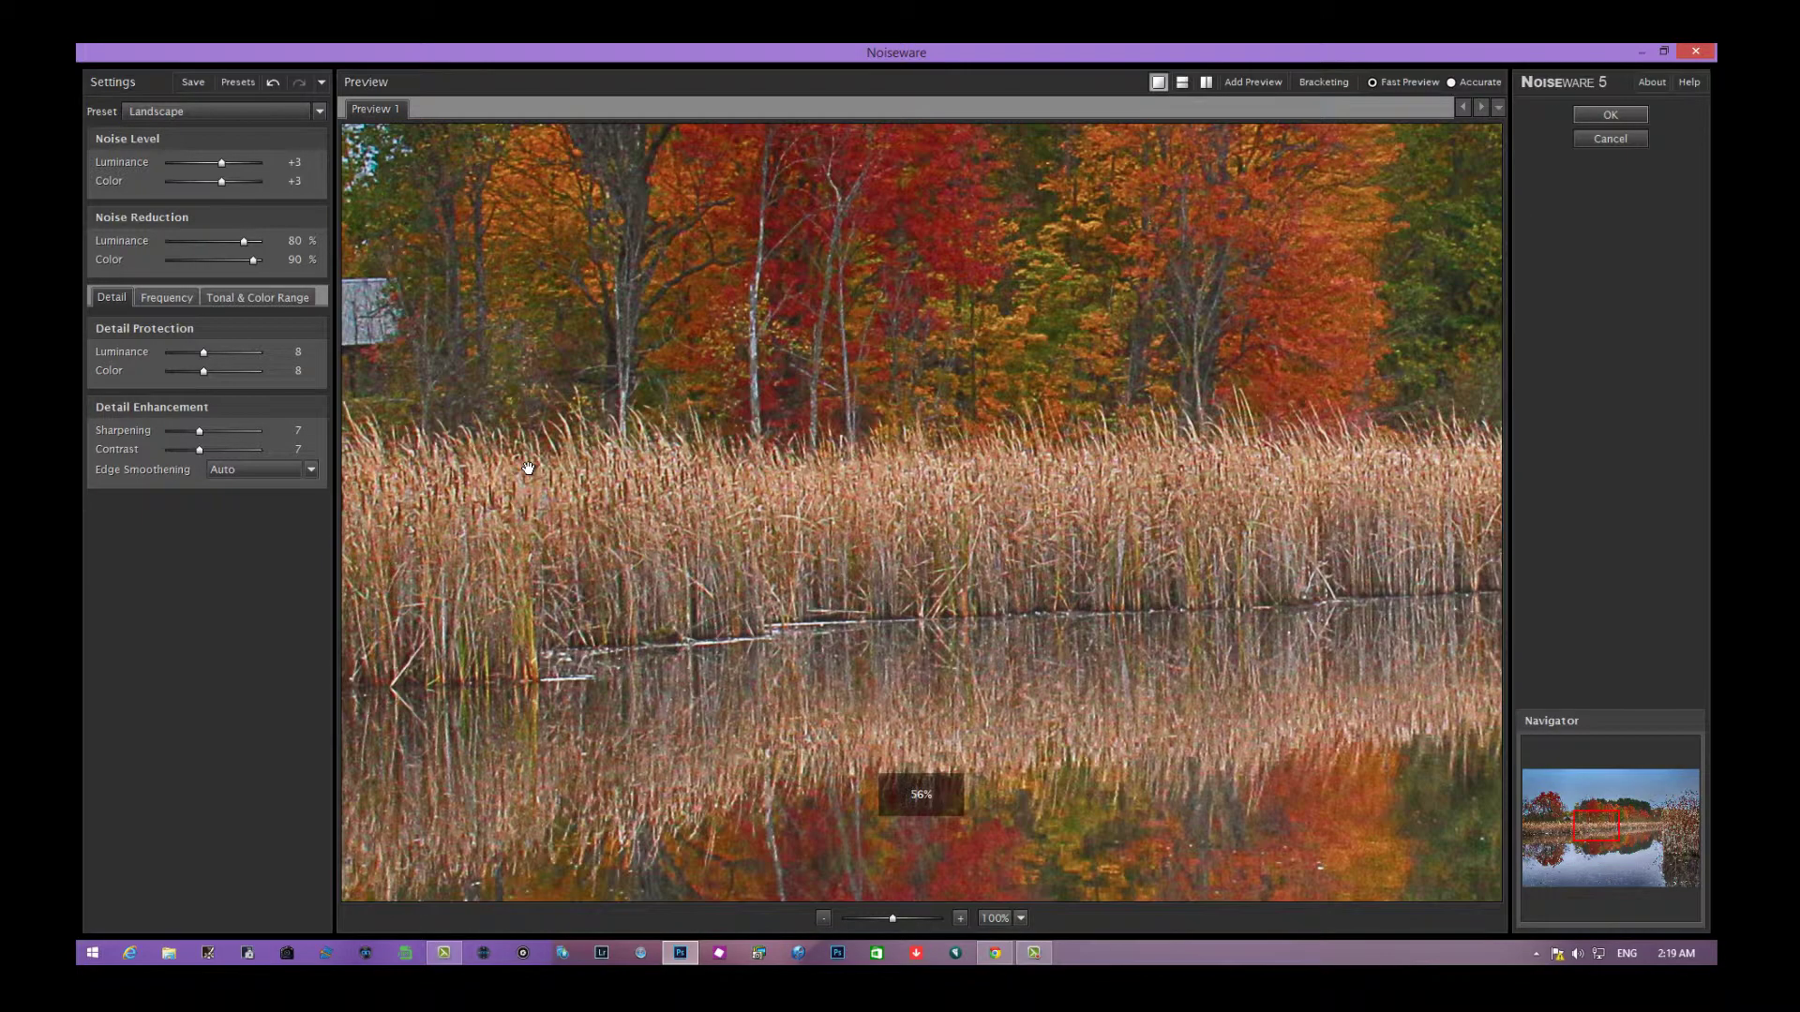
pyautogui.moveTo(528, 467); pyautogui.dragTo(496, 754)
pyautogui.moveTo(528, 468); pyautogui.dragTo(441, 324)
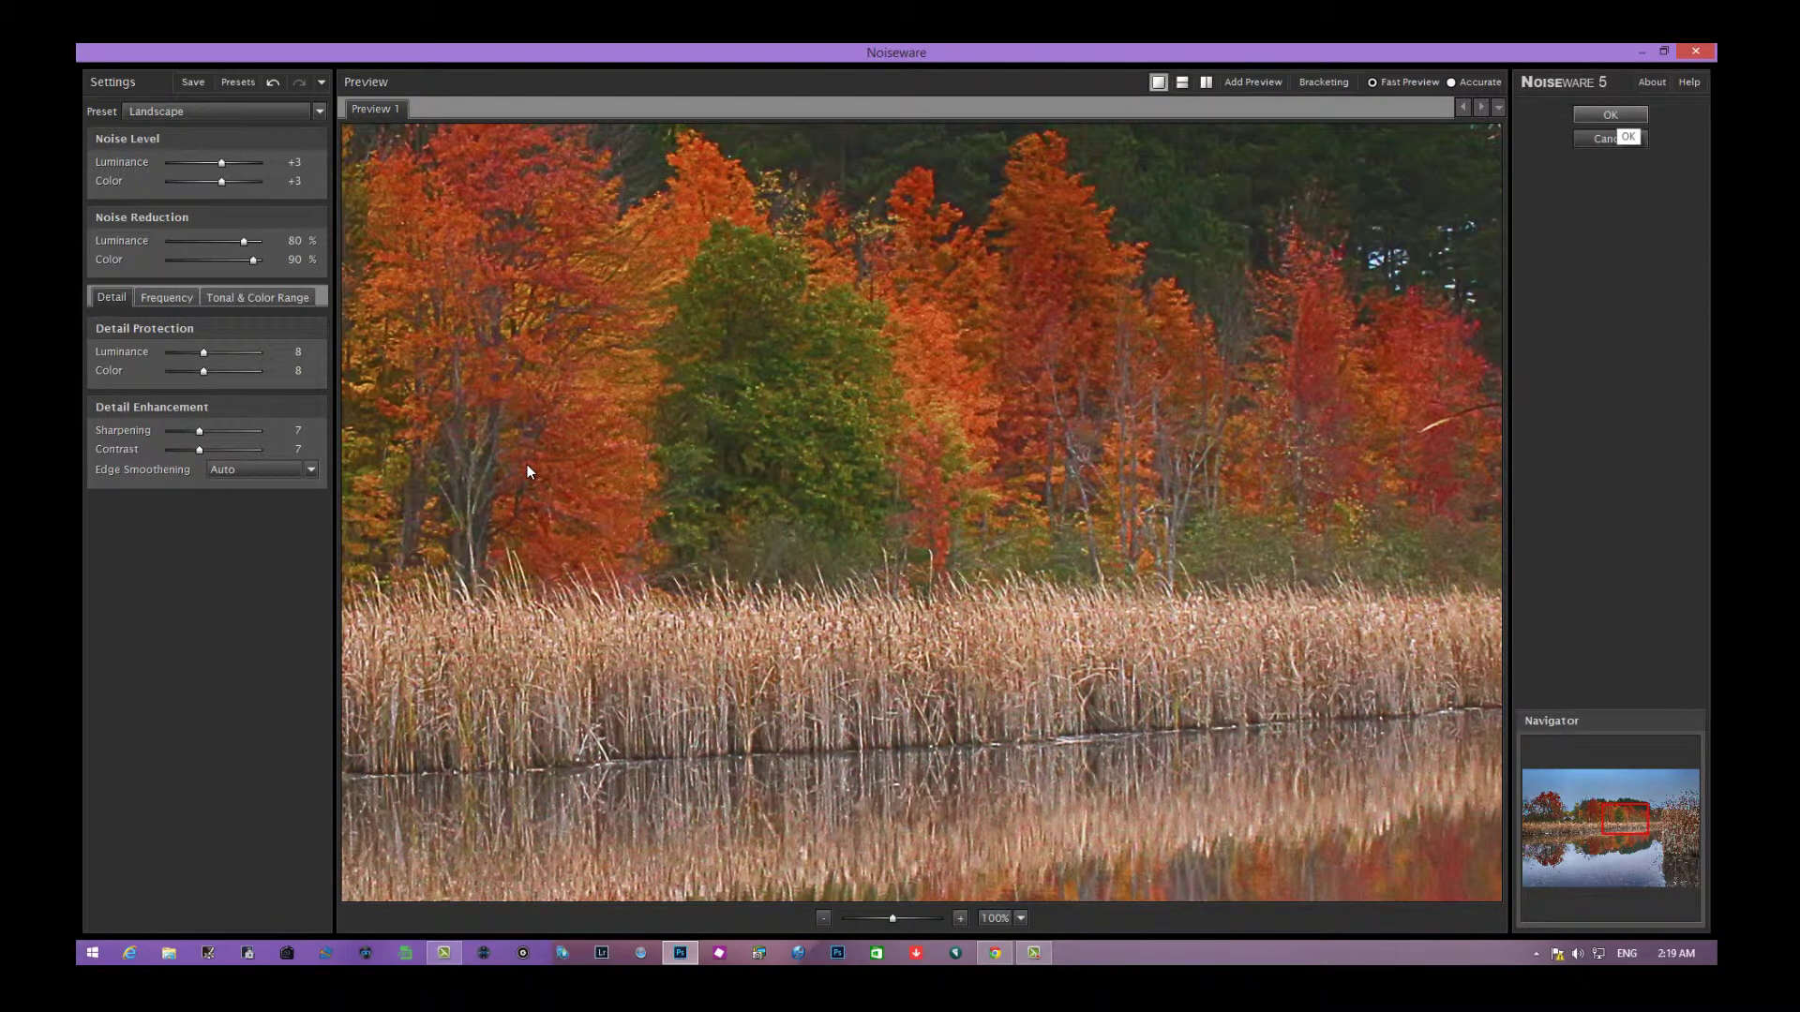
pyautogui.press('Return')
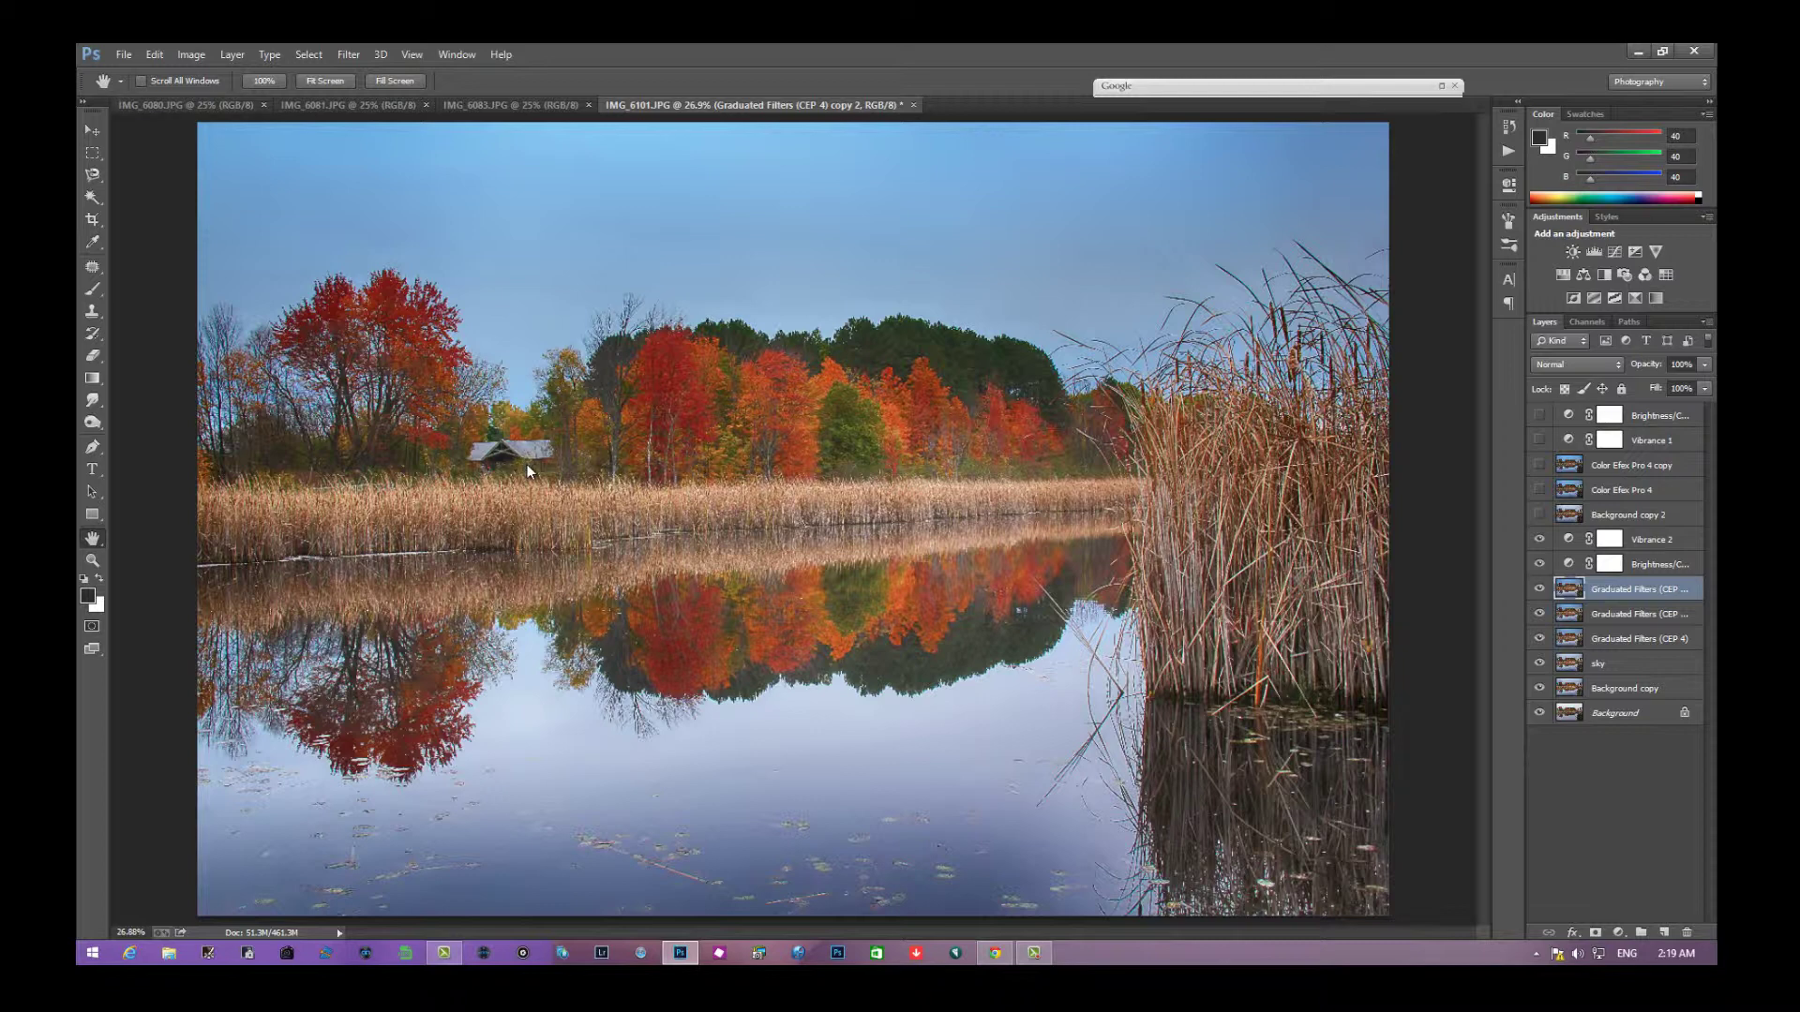
# Compare the photo before and after the Noiseware noise reduction by undoing and restoring it
pyautogui.hotkey('alt', 'e')
pyautogui.press('Return')
pyautogui.hotkey('alt', 'e')
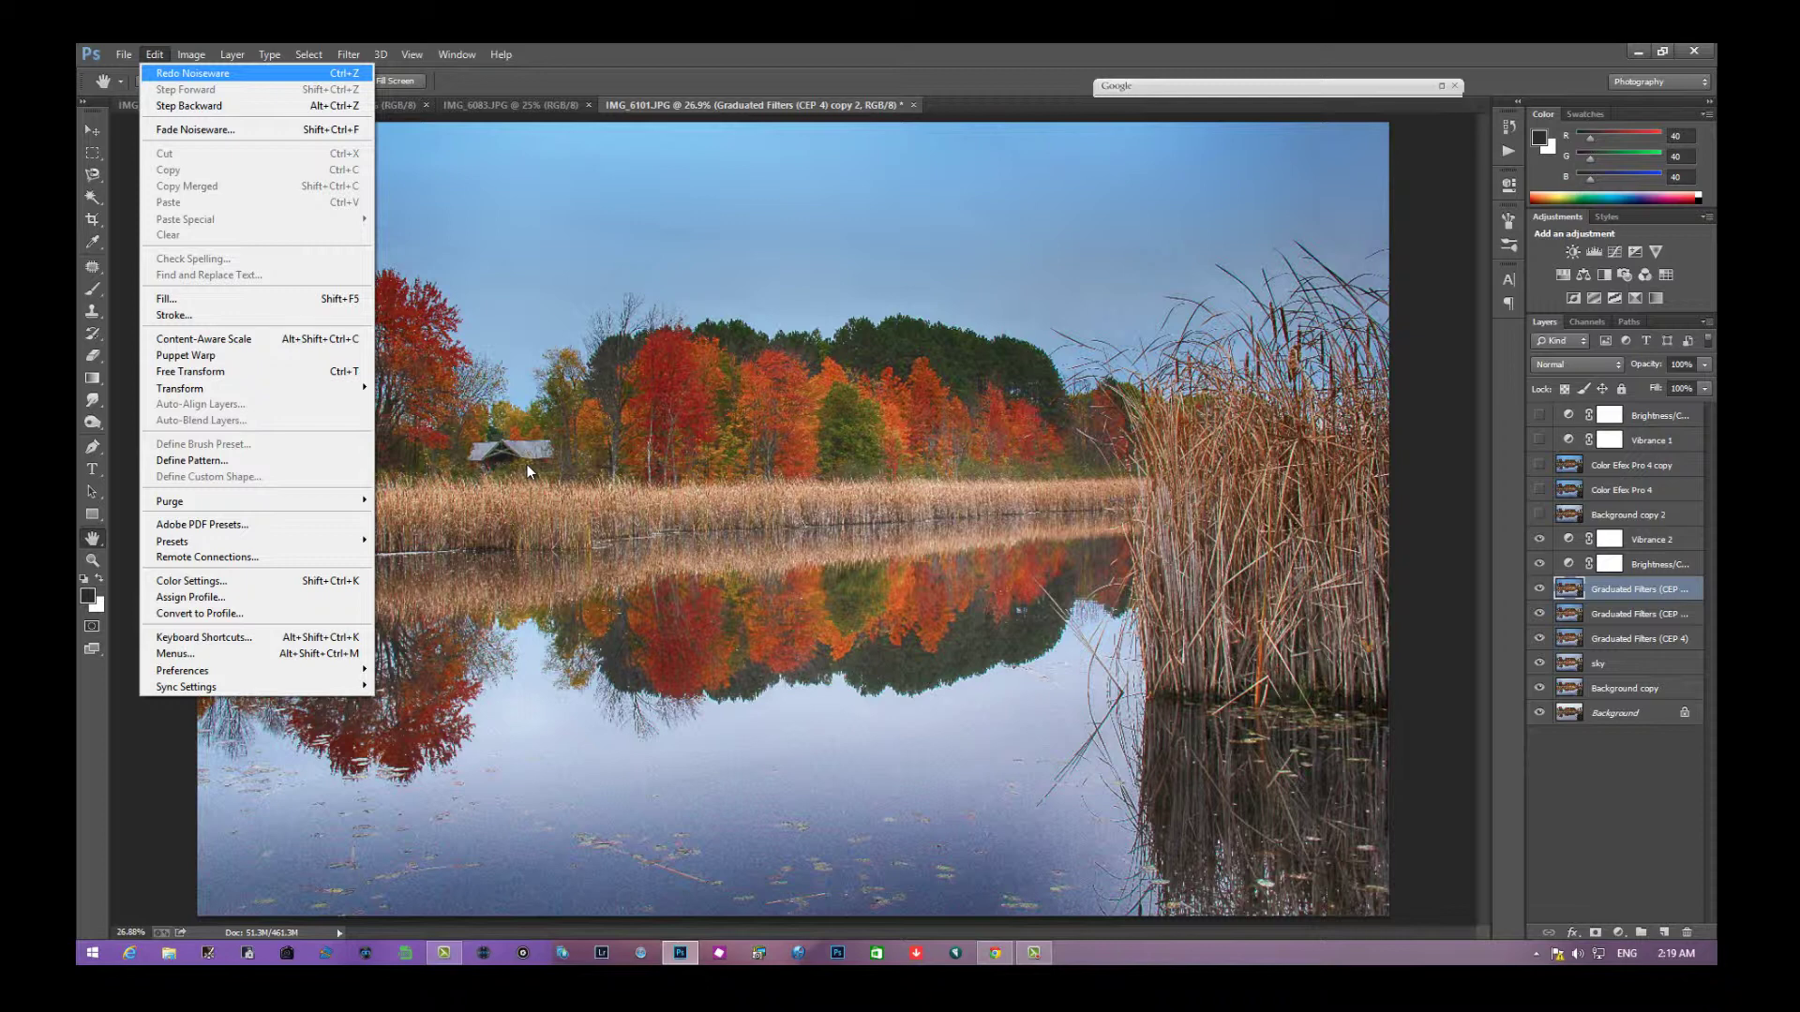
pyautogui.press('Escape')
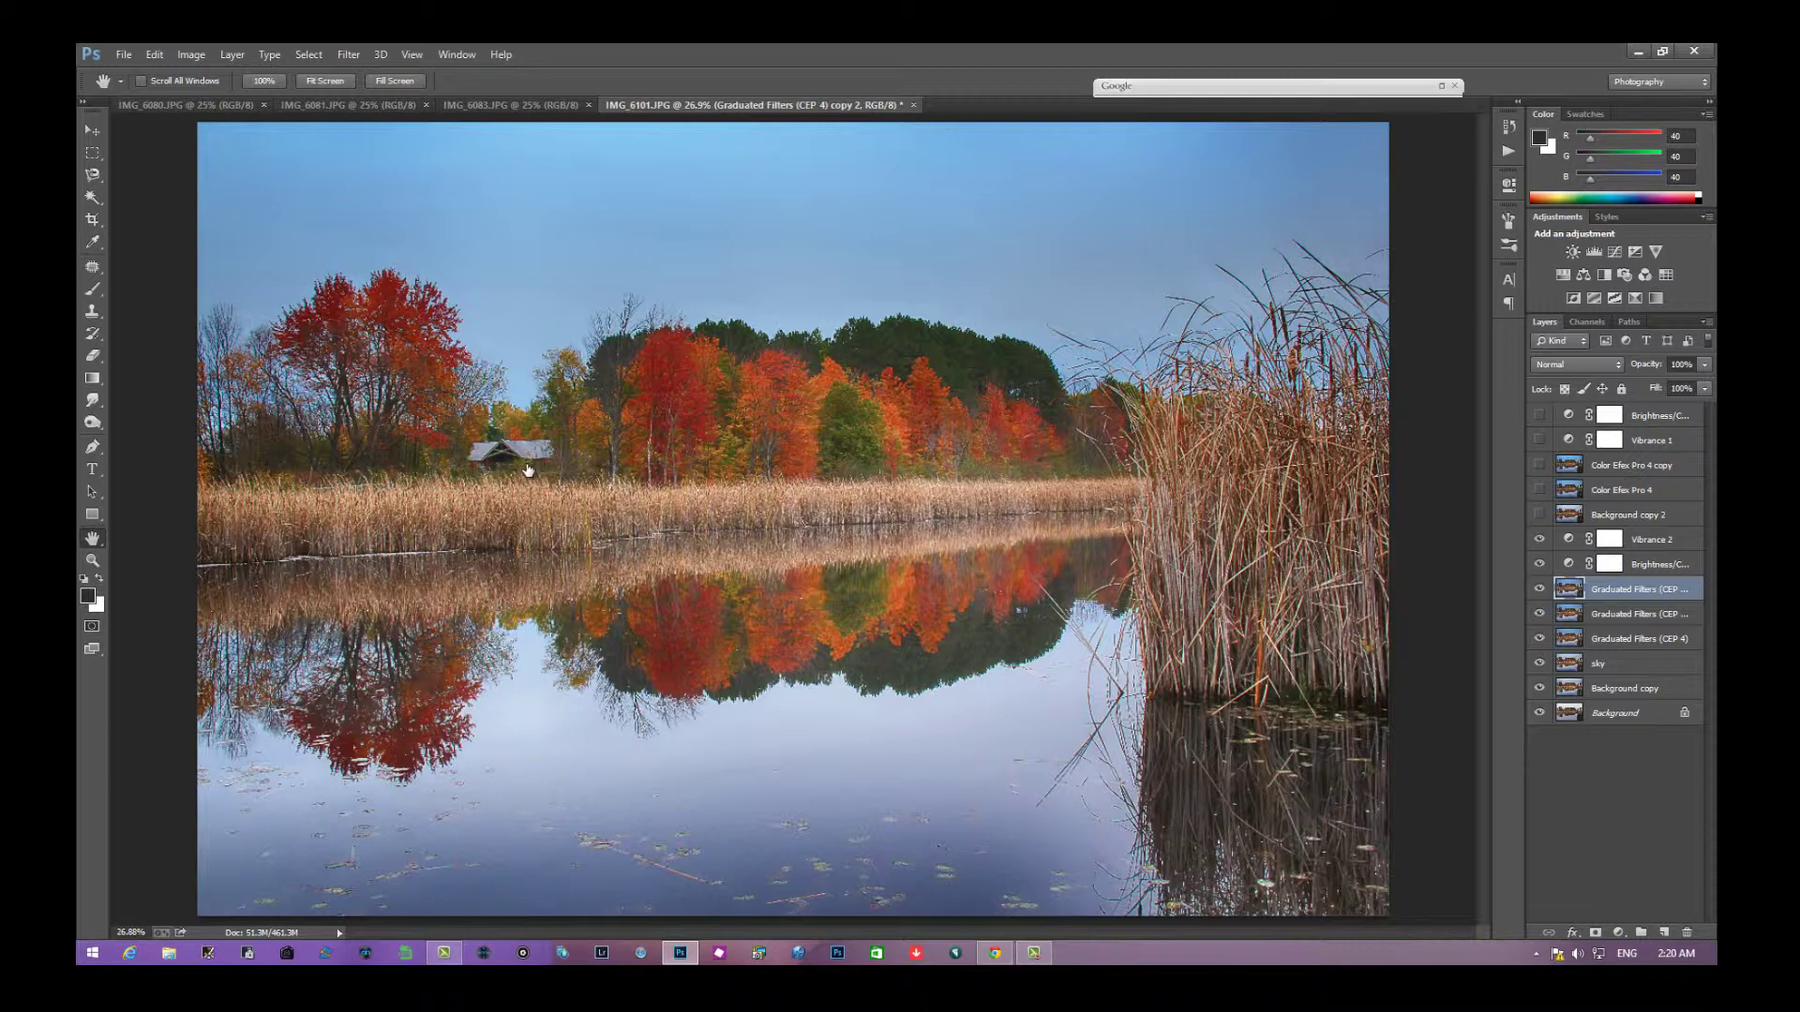
# Show only the Background layer for comparison, and restore visibility of Vibrance 2, the Brightness/Contrast layer below it and the uppermost Graduated Filters layer
pyautogui.hotkey('ctrl', 'alt', 'z')
pyautogui.hotkey('ctrl', 'alt', 'z')
pyautogui.hotkey('ctrl', 'alt', 'z')
pyautogui.hotkey('ctrl', 'alt', 'z')
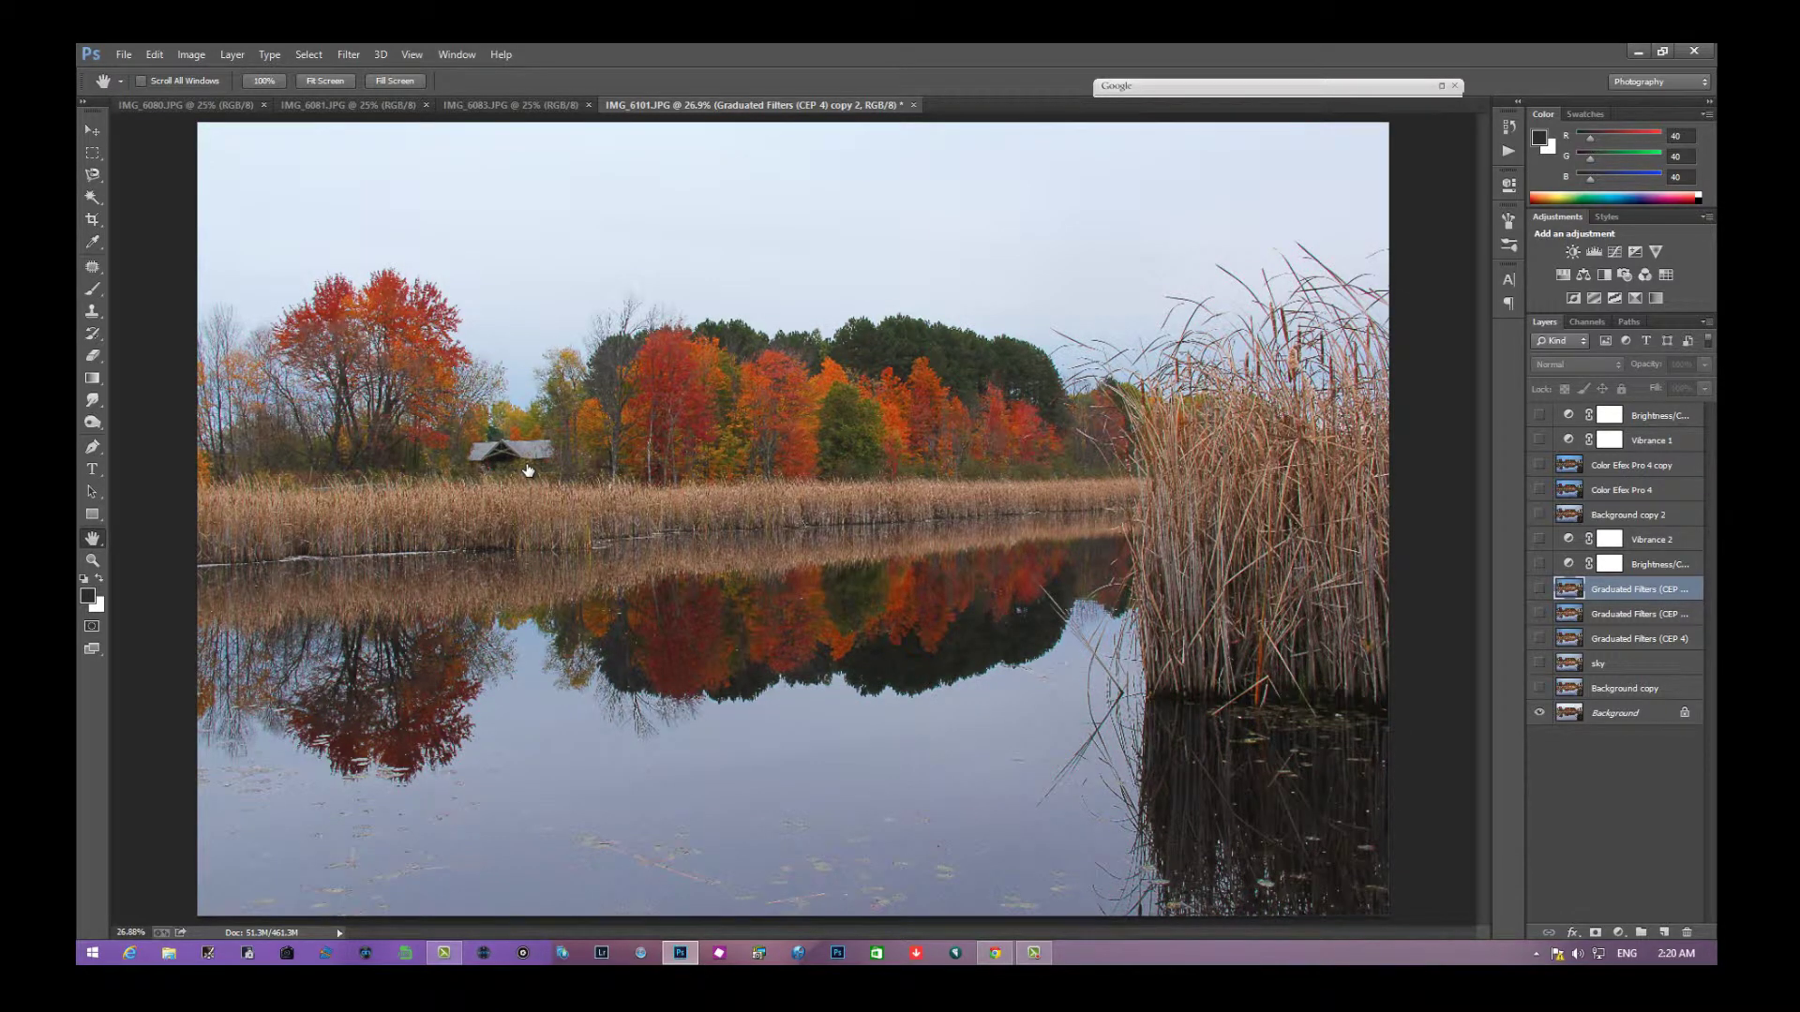
pyautogui.click(1539, 539)
pyautogui.click(1540, 563)
pyautogui.click(1539, 588)
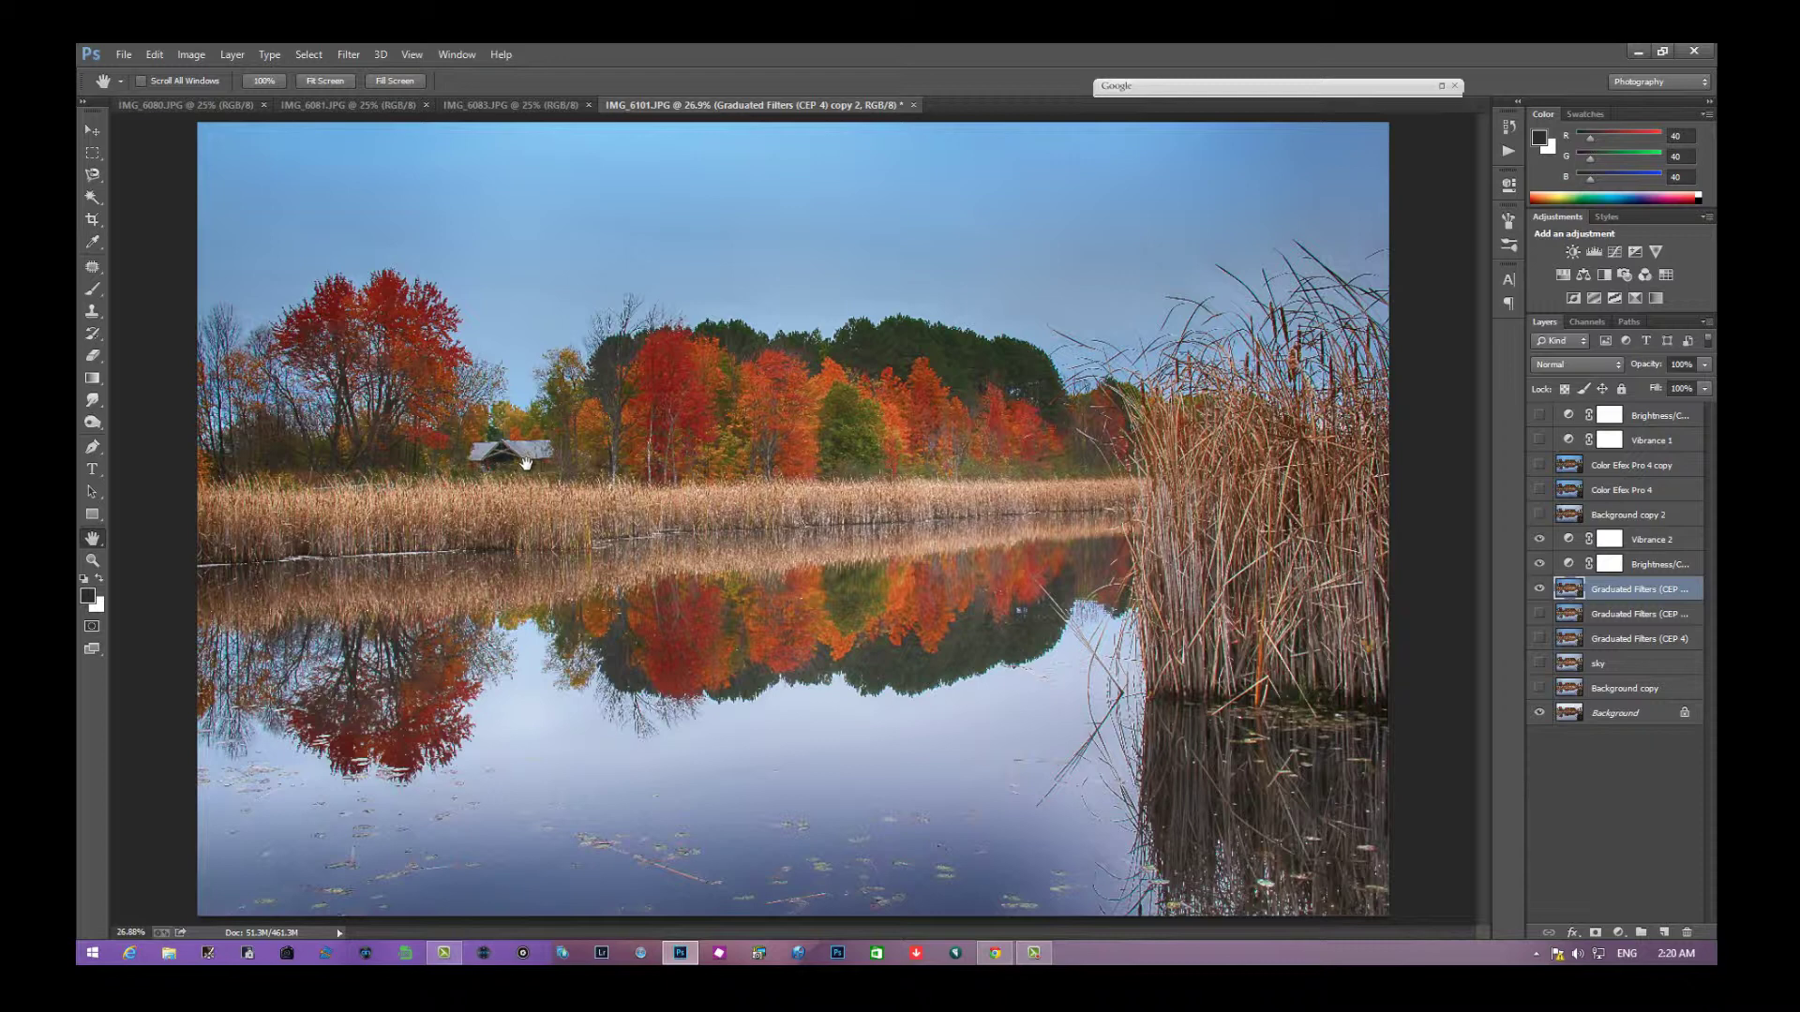
# Open the Nik Collection's Viveza 2 filter on the uppermost Graduated Filters layer
pyautogui.hotkey('ctrl', 'f')
pyautogui.press('Return')
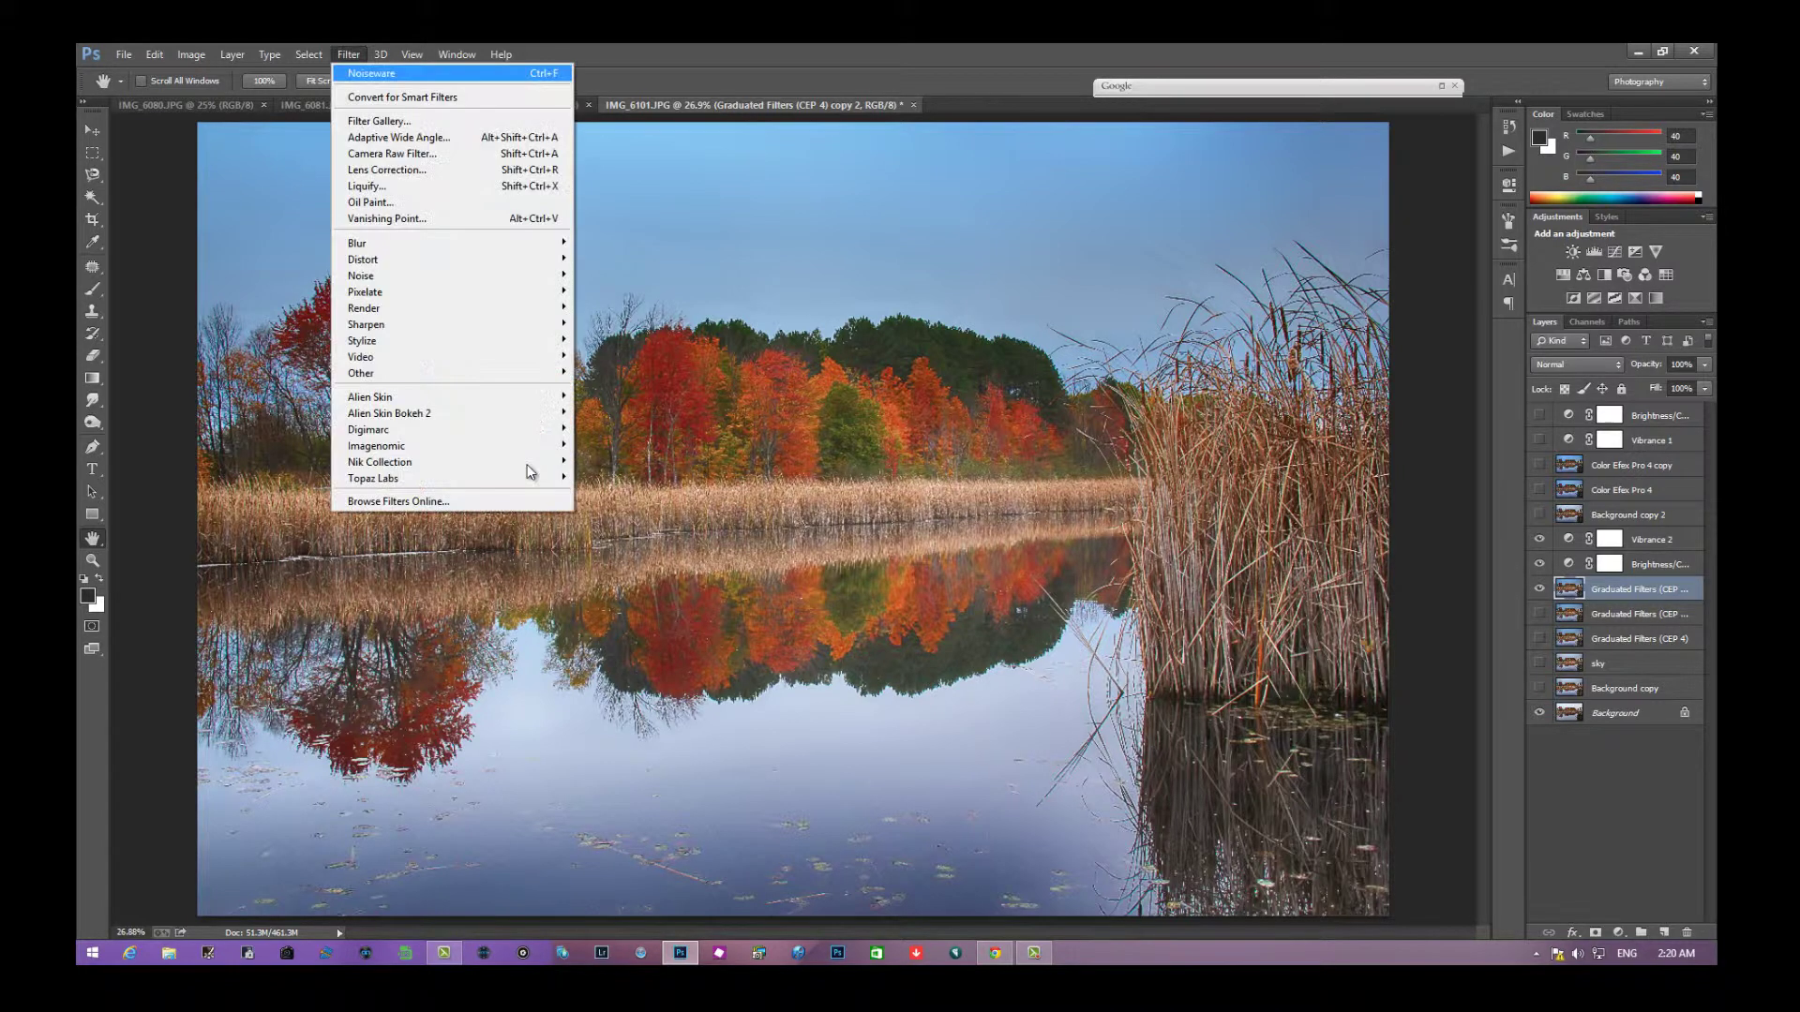
pyautogui.moveTo(529, 464)
pyautogui.press('Right')
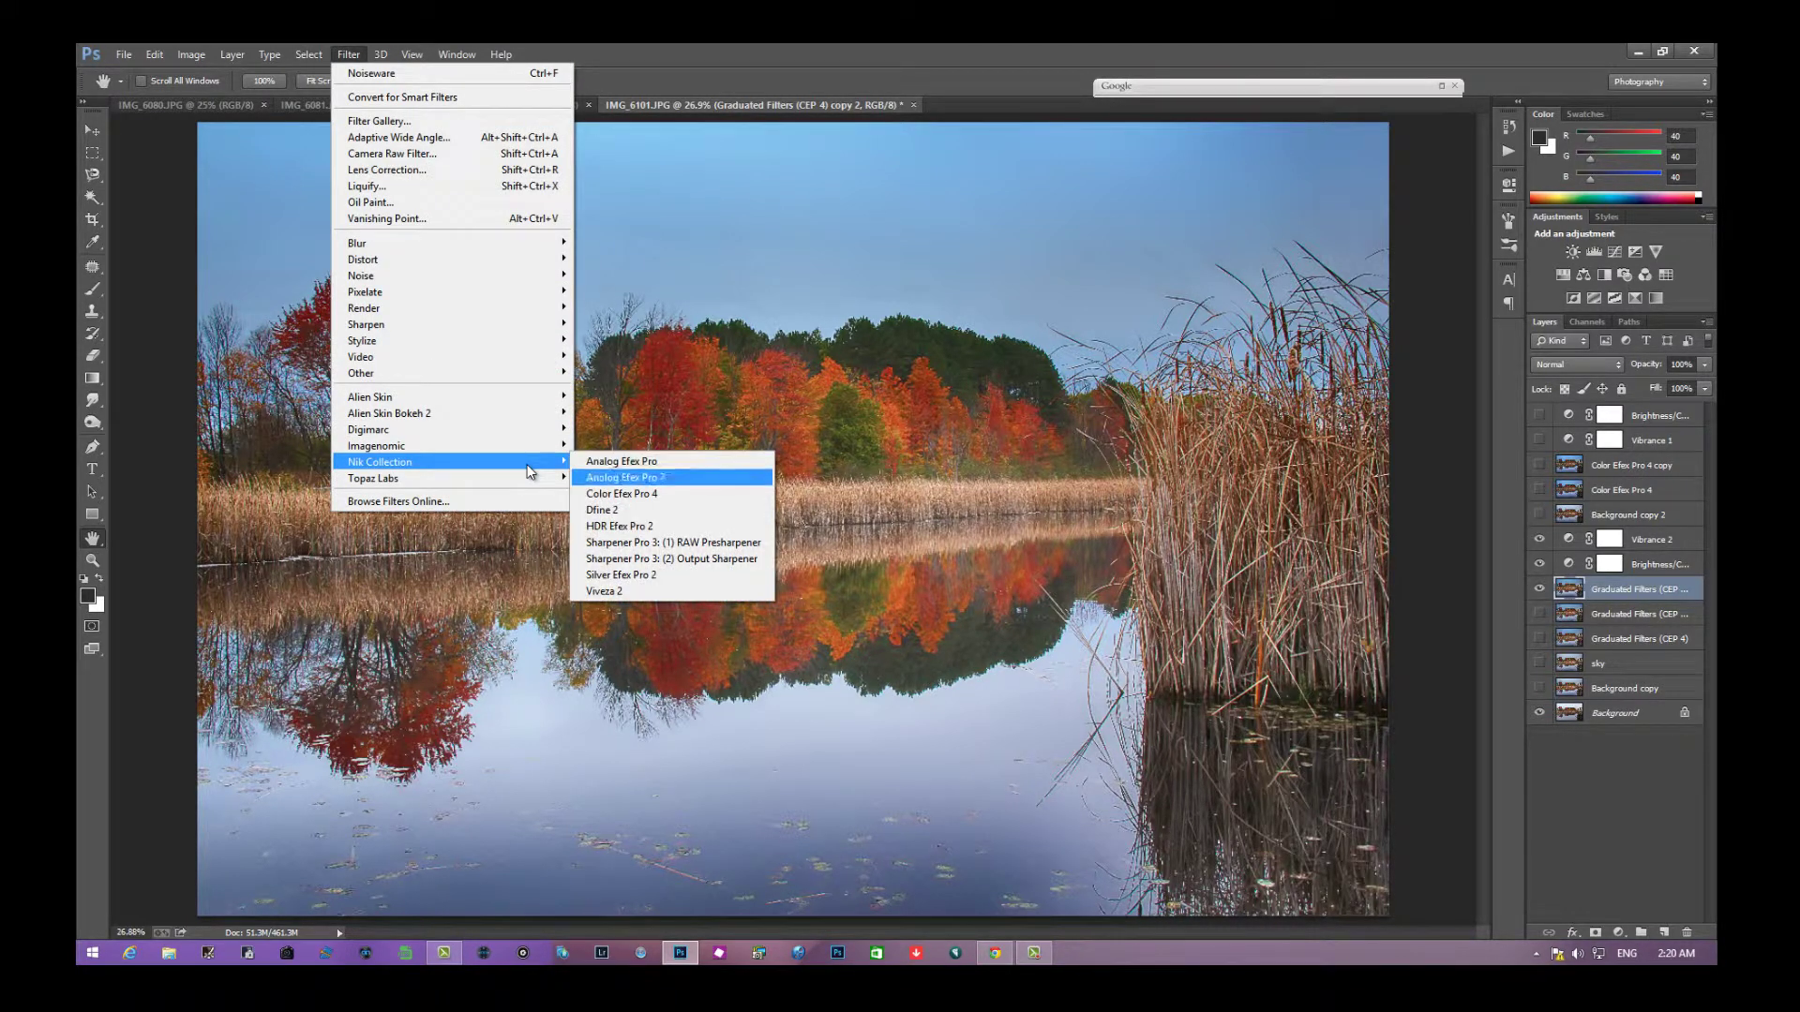
pyautogui.press('Down')
pyautogui.press('Down')
pyautogui.press('Down')
pyautogui.press('Down')
pyautogui.press('Down')
pyautogui.press('Down')
pyautogui.press('Down')
pyautogui.press('Down')
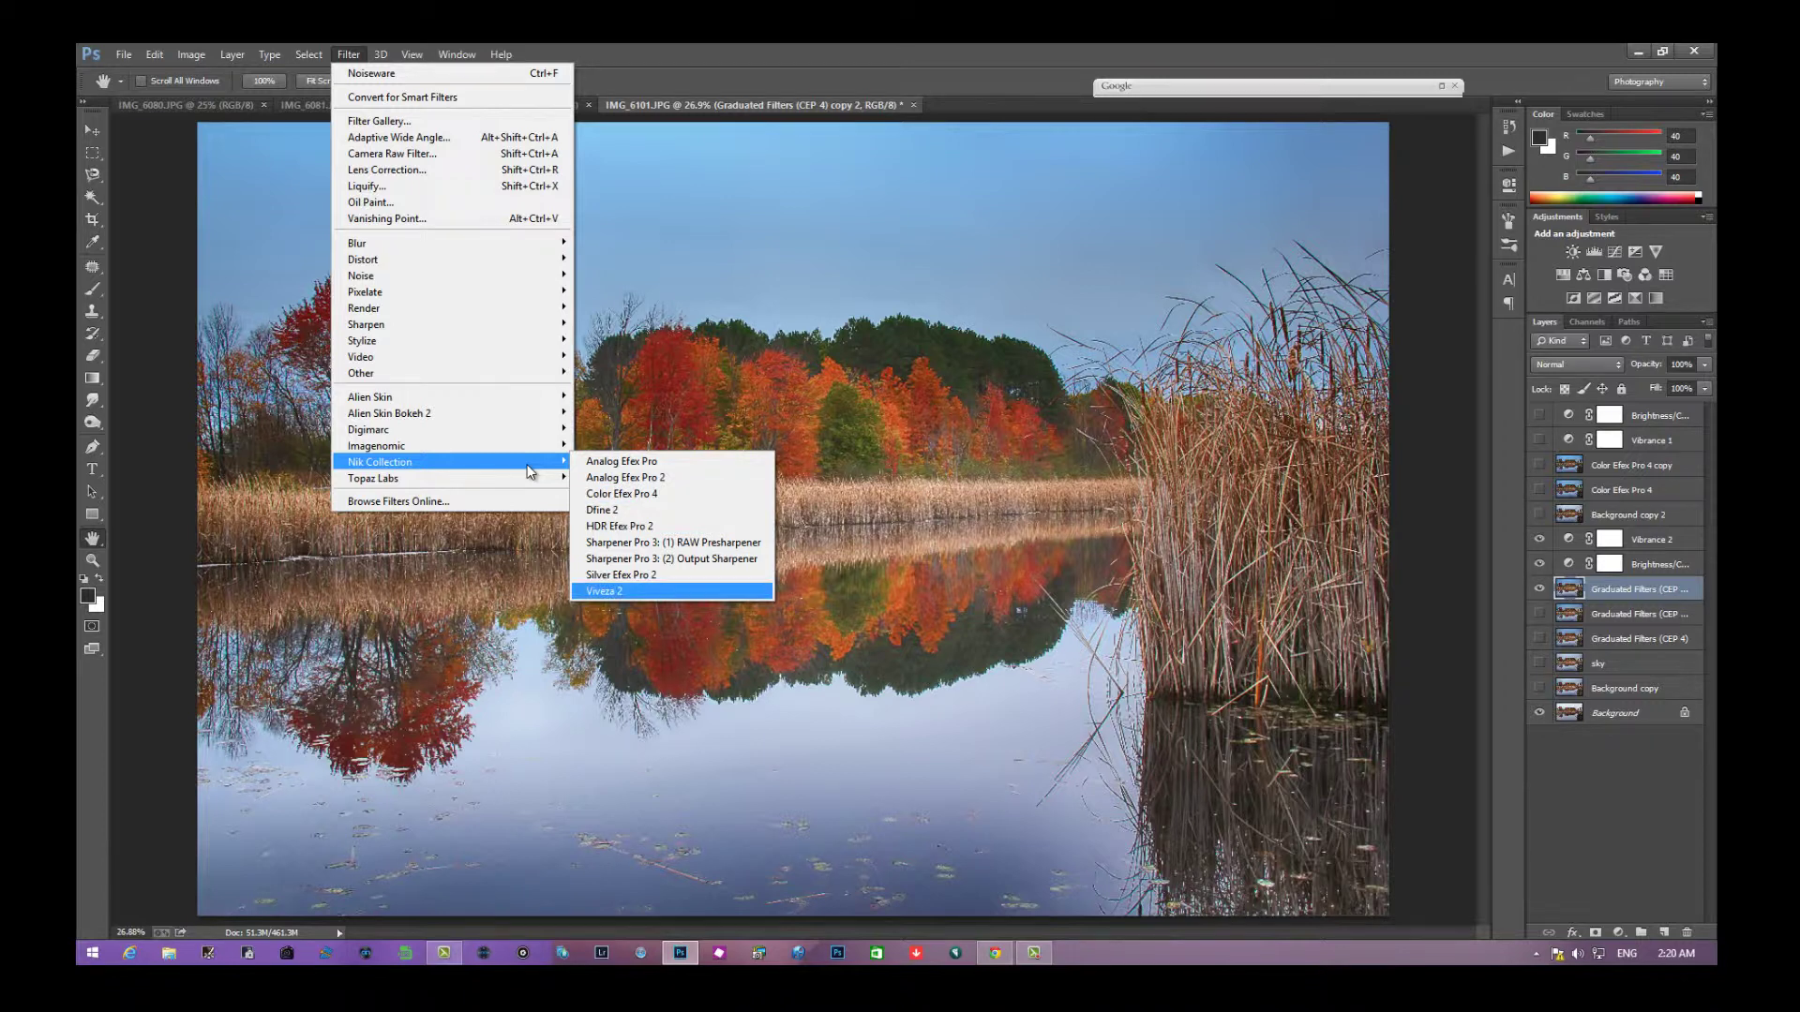
pyautogui.press('Return')
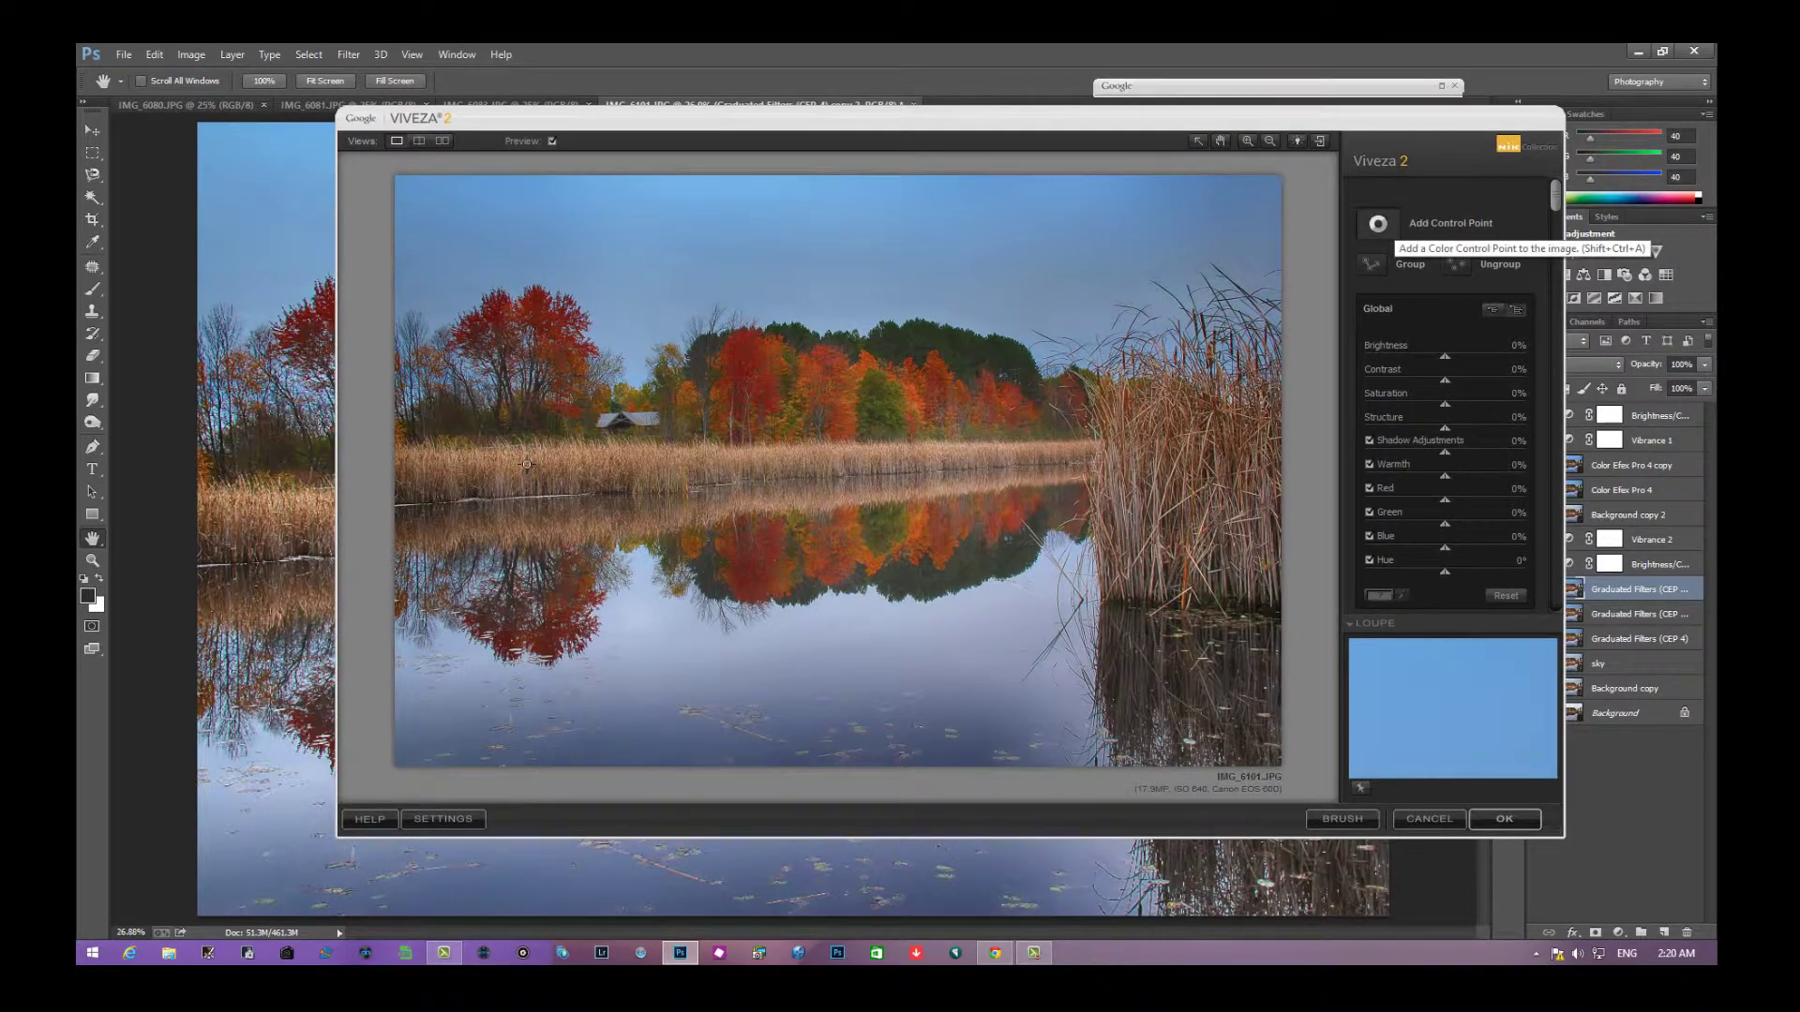
# Add a control point on the large red tree with brightness 24%, contrast 20% and saturation -10%, and apply the Viveza adjustment
pyautogui.click(528, 472)
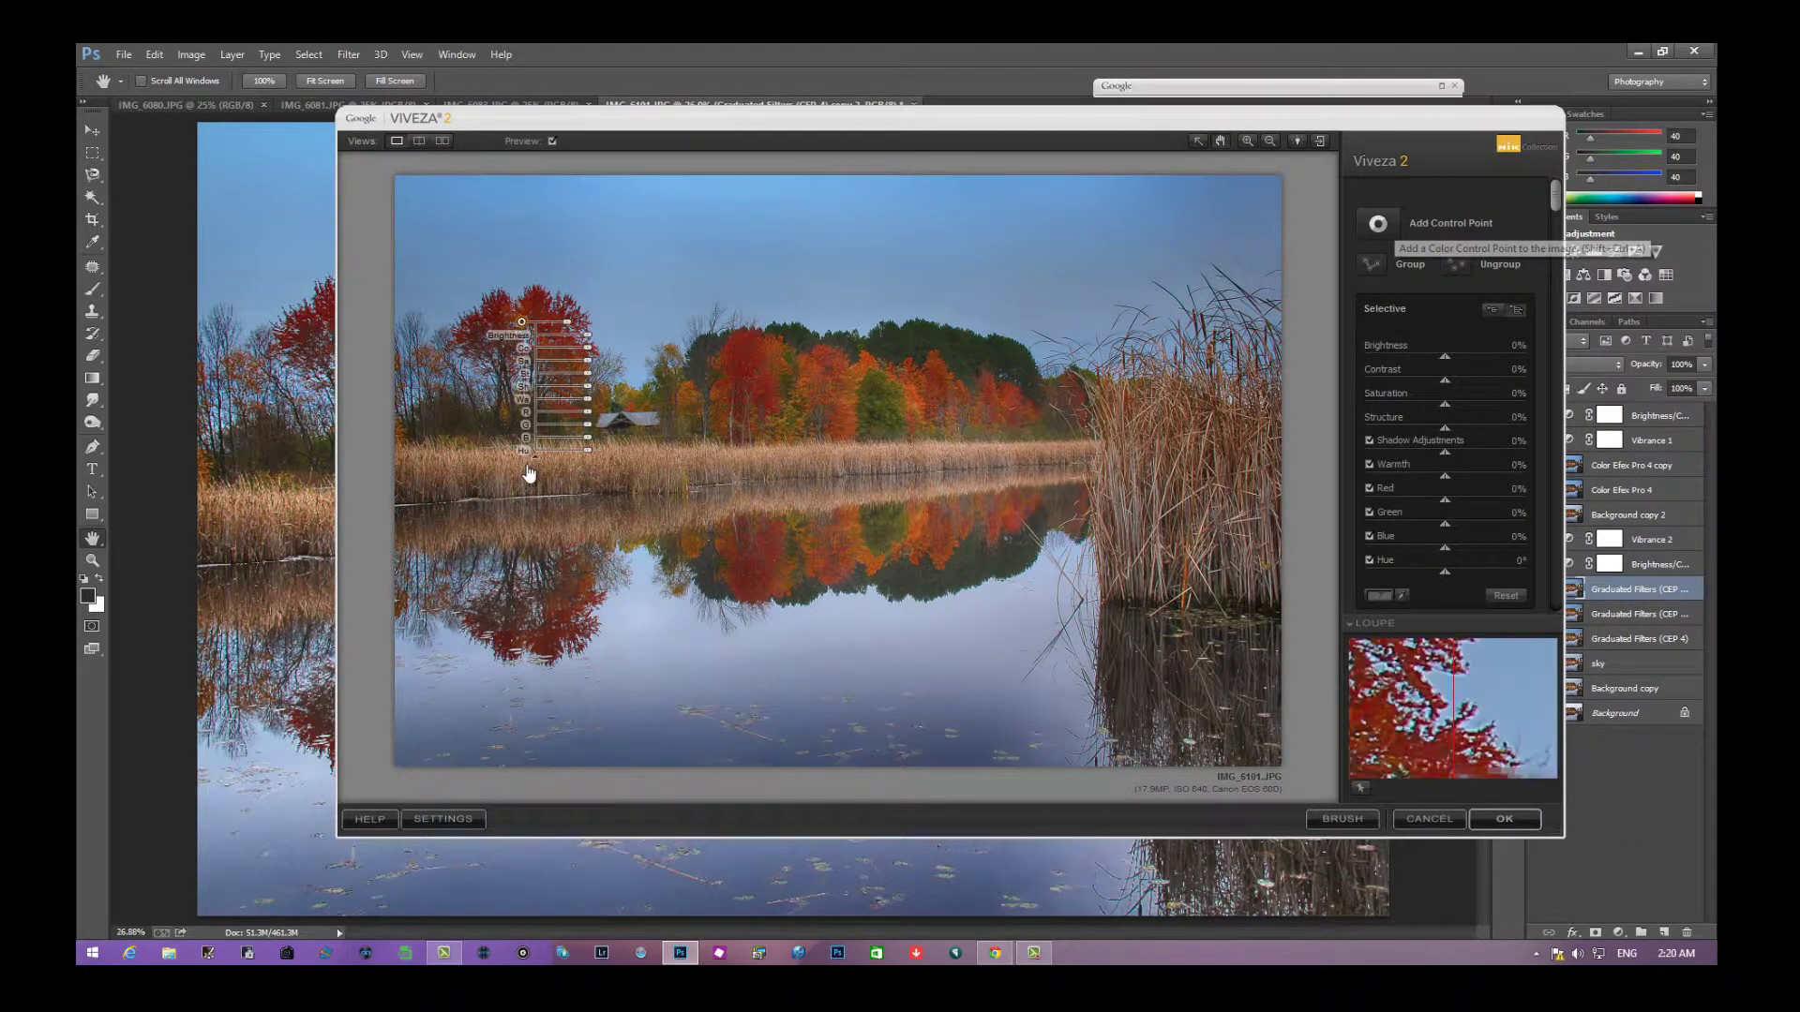
pyautogui.moveTo(589, 335)
pyautogui.mouseDown()
pyautogui.moveTo(554, 322)
pyautogui.moveTo(595, 347)
pyautogui.moveTo(586, 359)
pyautogui.mouseUp()
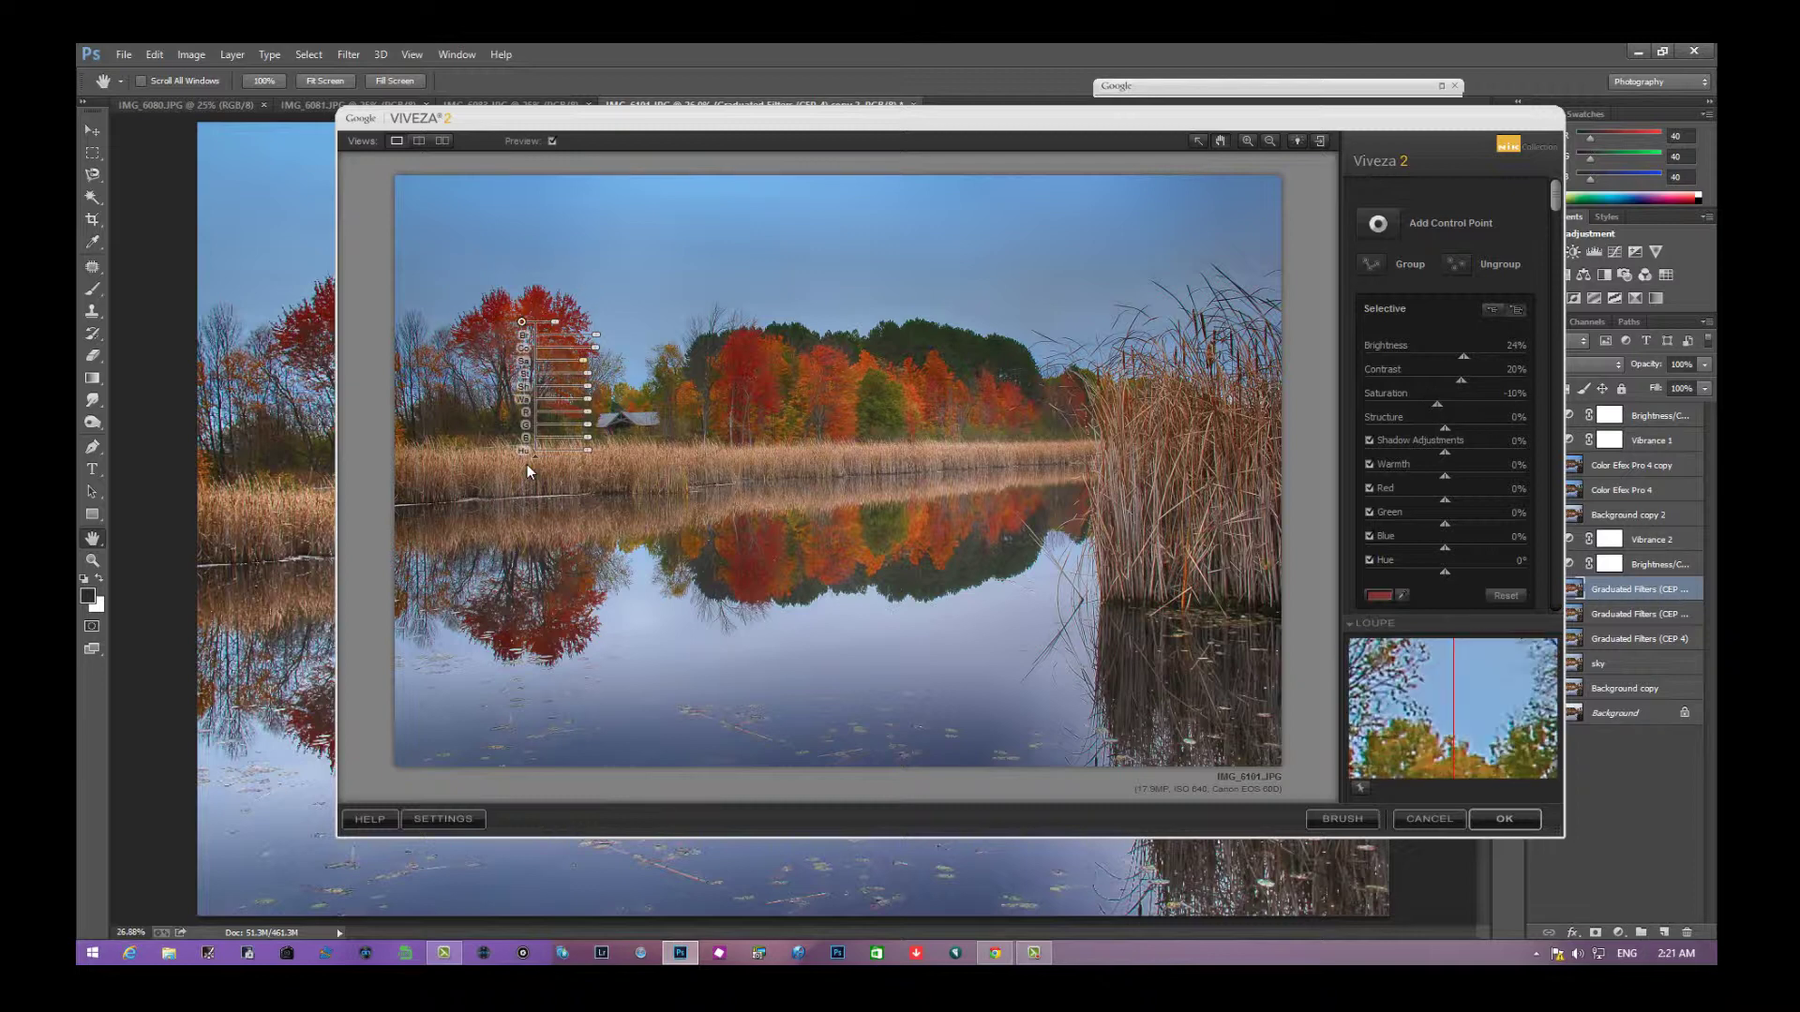
pyautogui.press('Return')
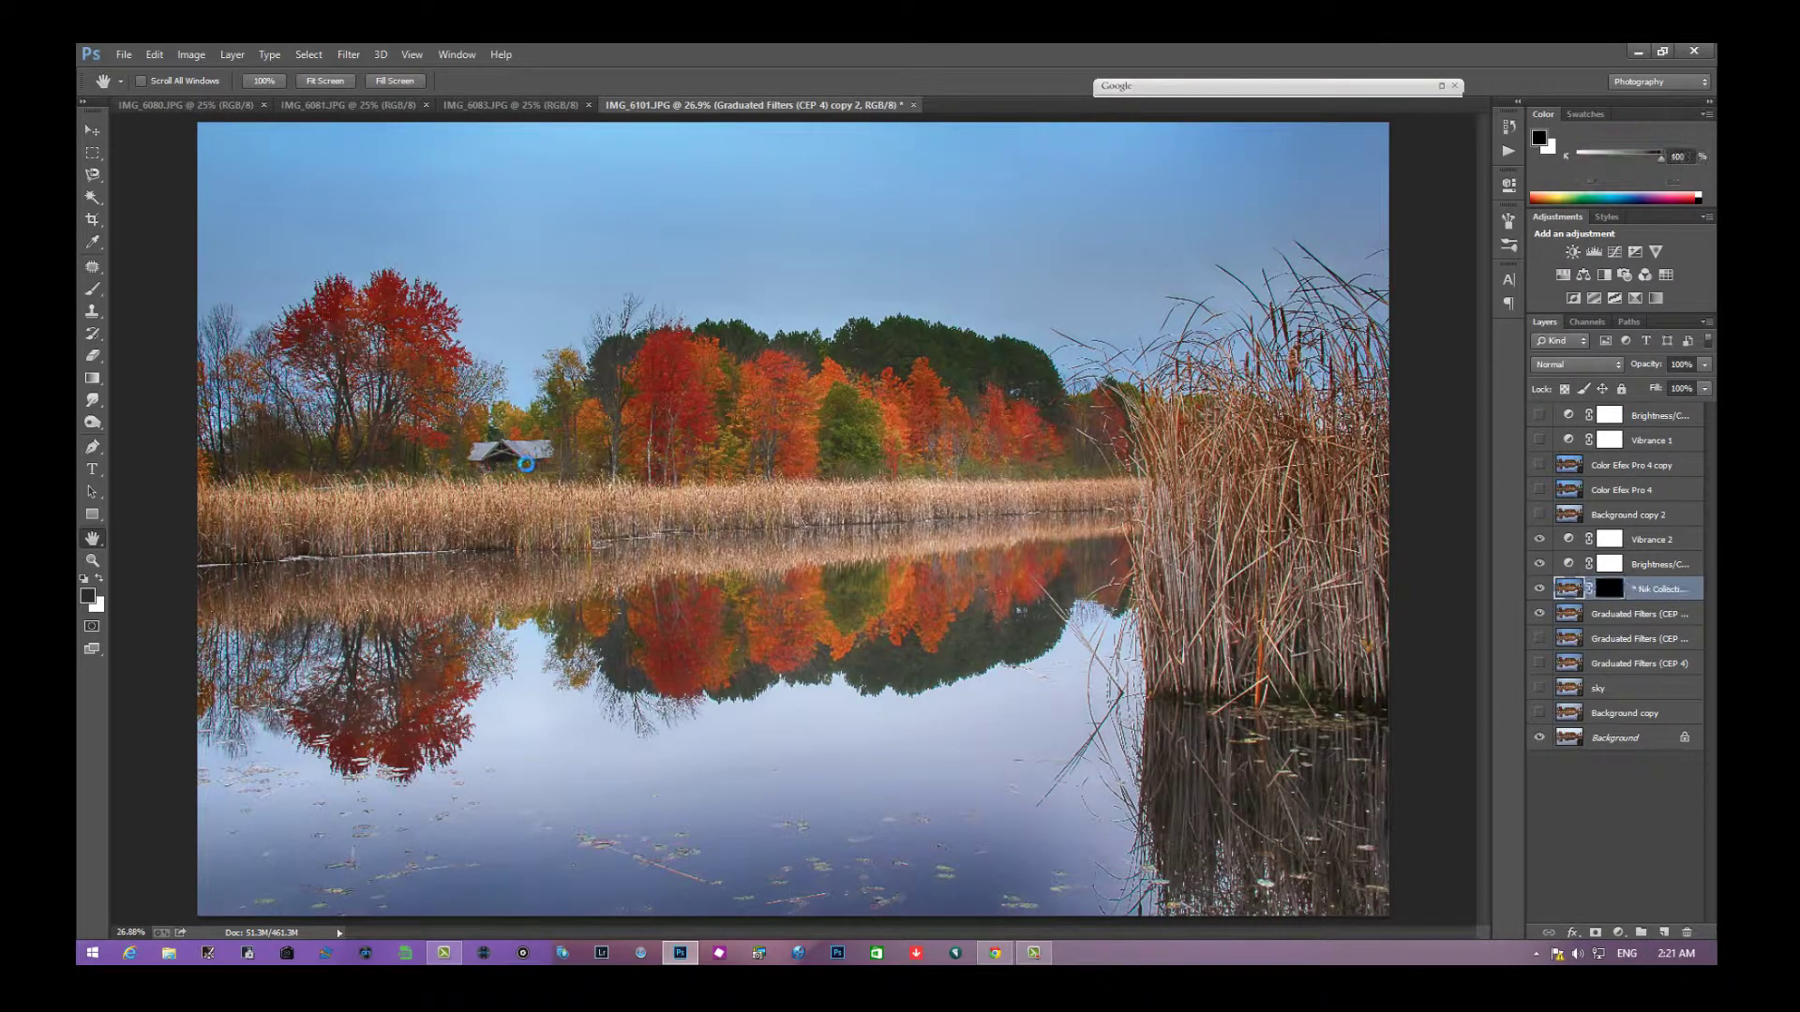